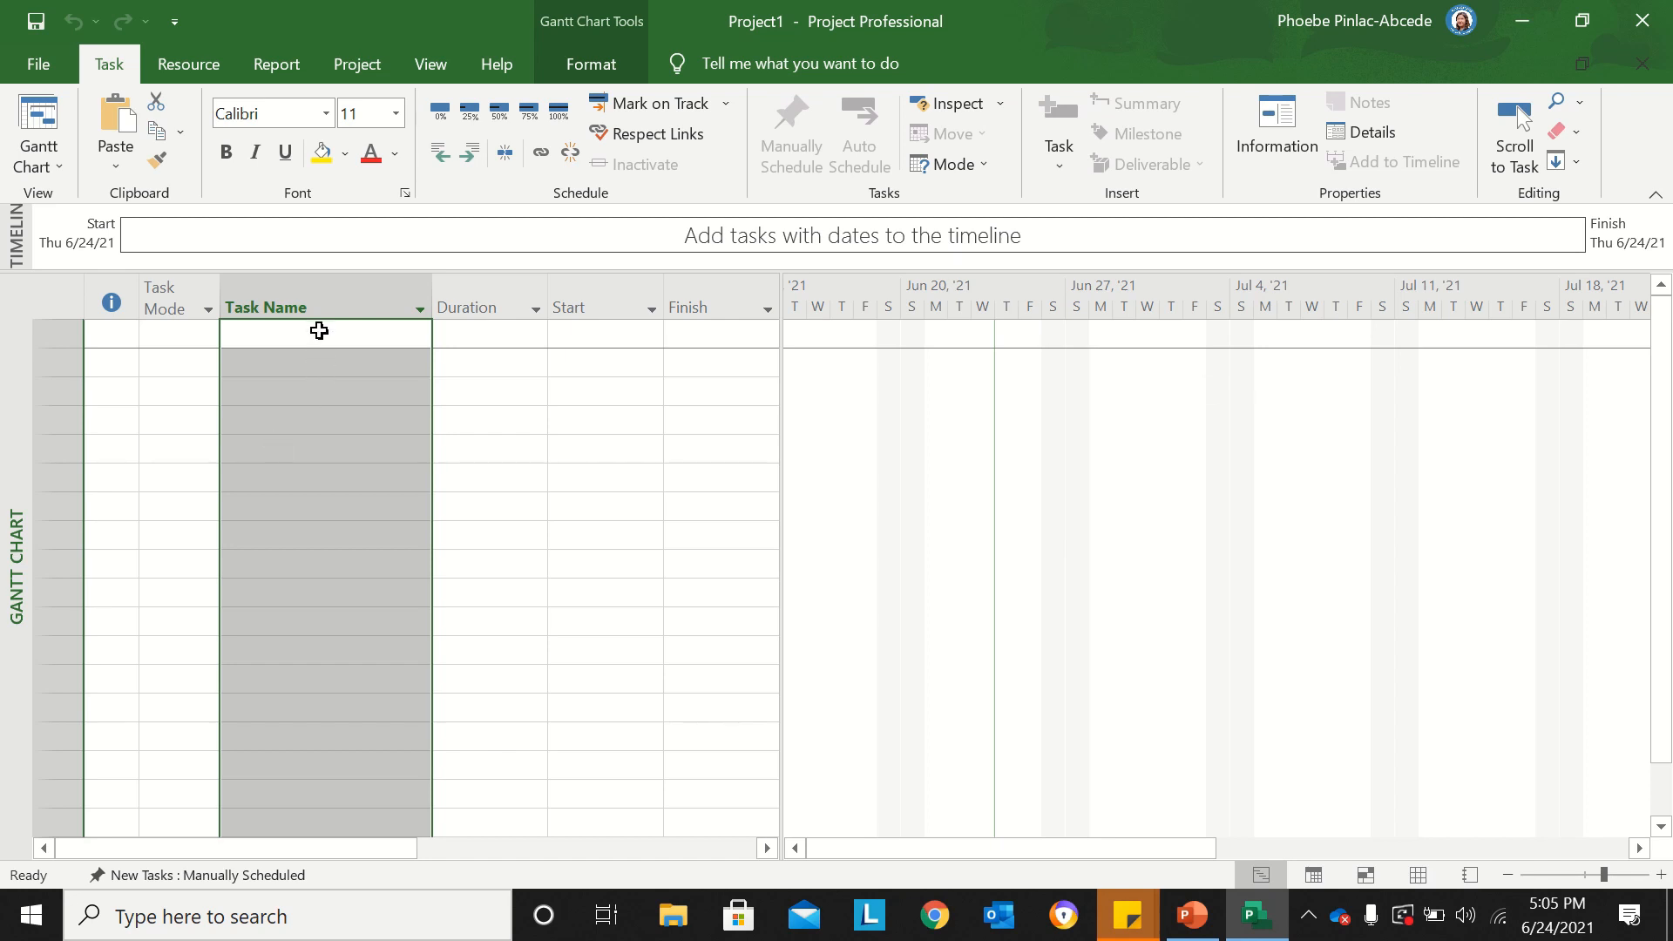
# Step: Enter the task names My Project, Initiation, Project Proposal and Project Approval in the first four rows of the task list
pyautogui.click(319, 331)
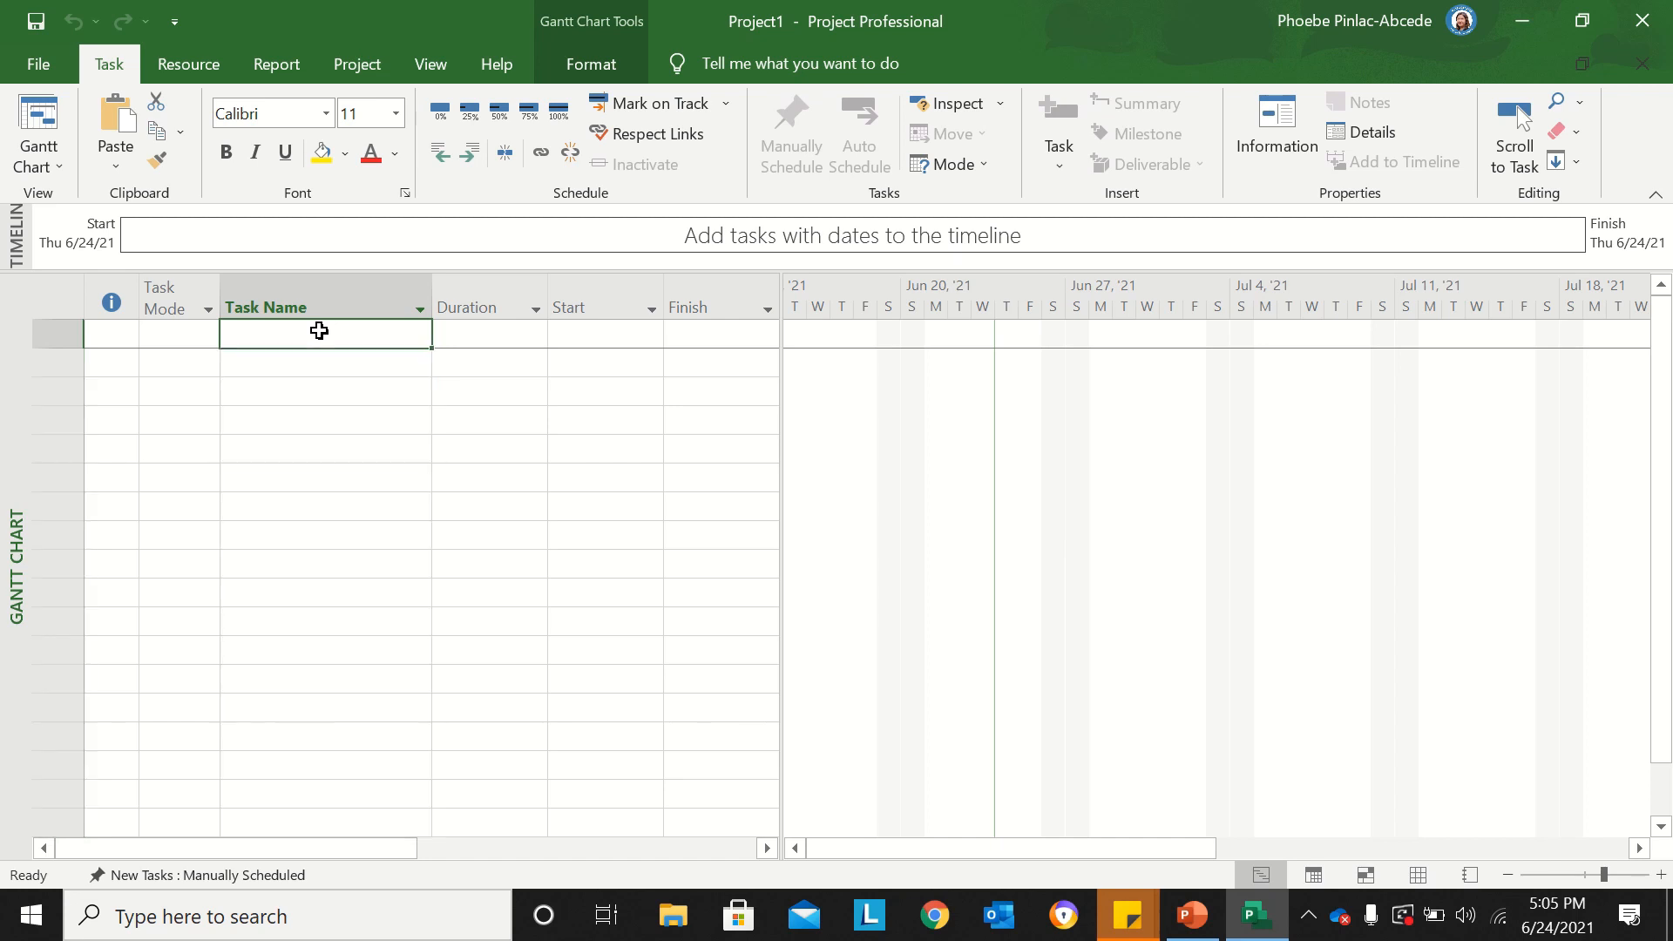
pyautogui.write('My Project')
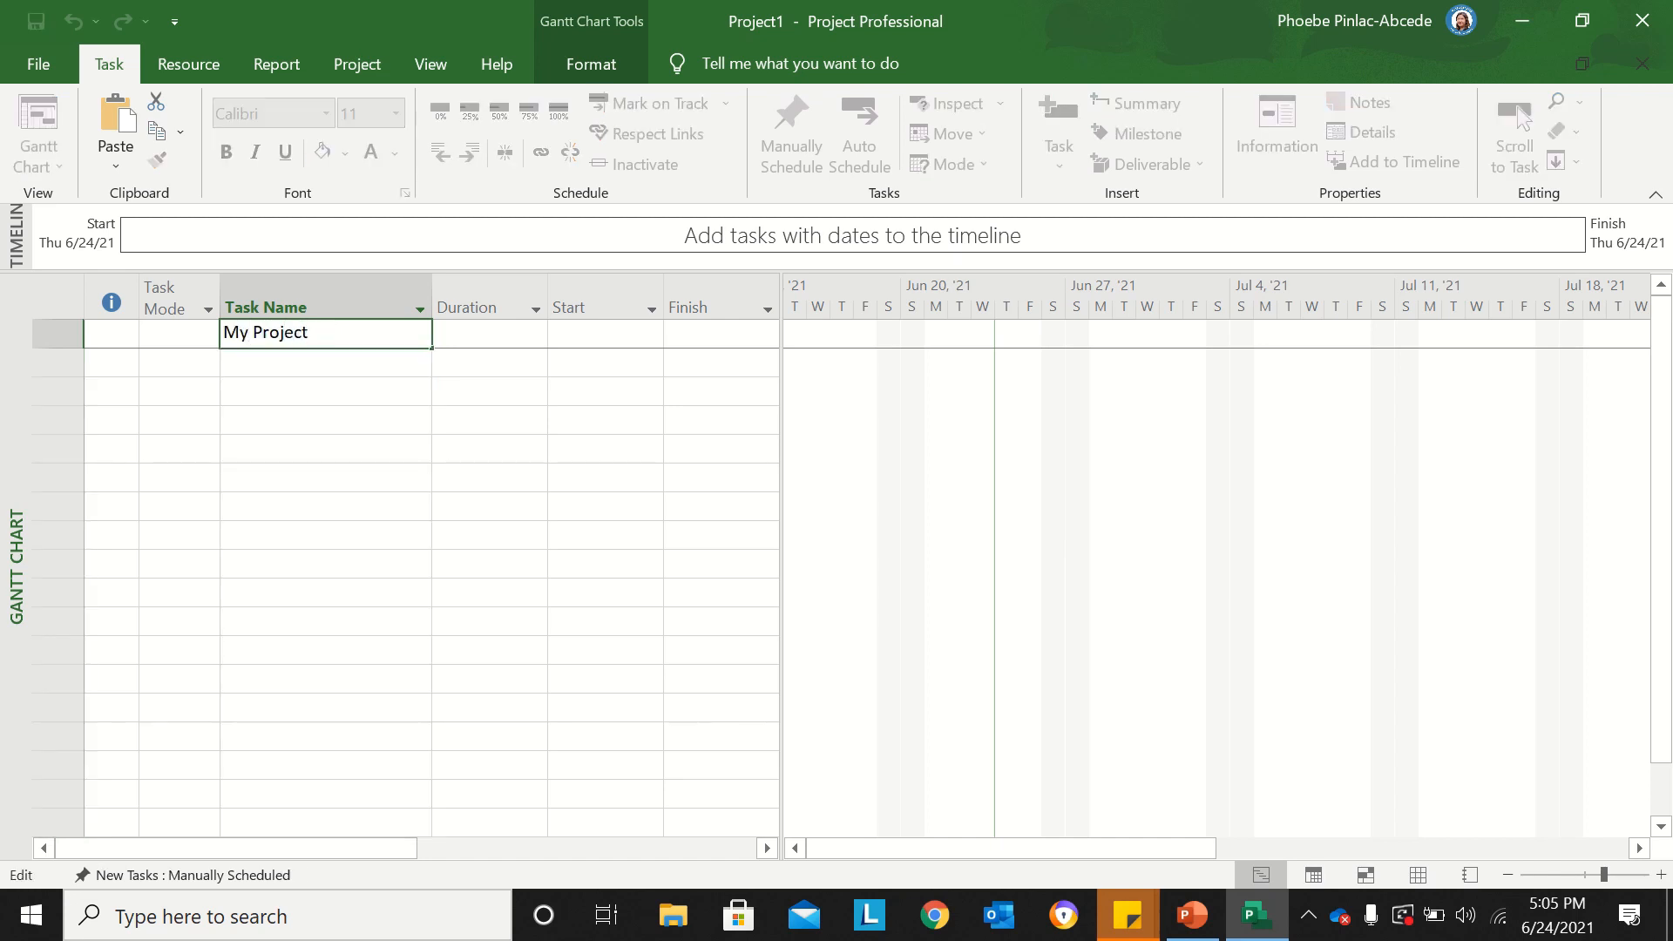
pyautogui.press('Return')
pyautogui.write('Initiation')
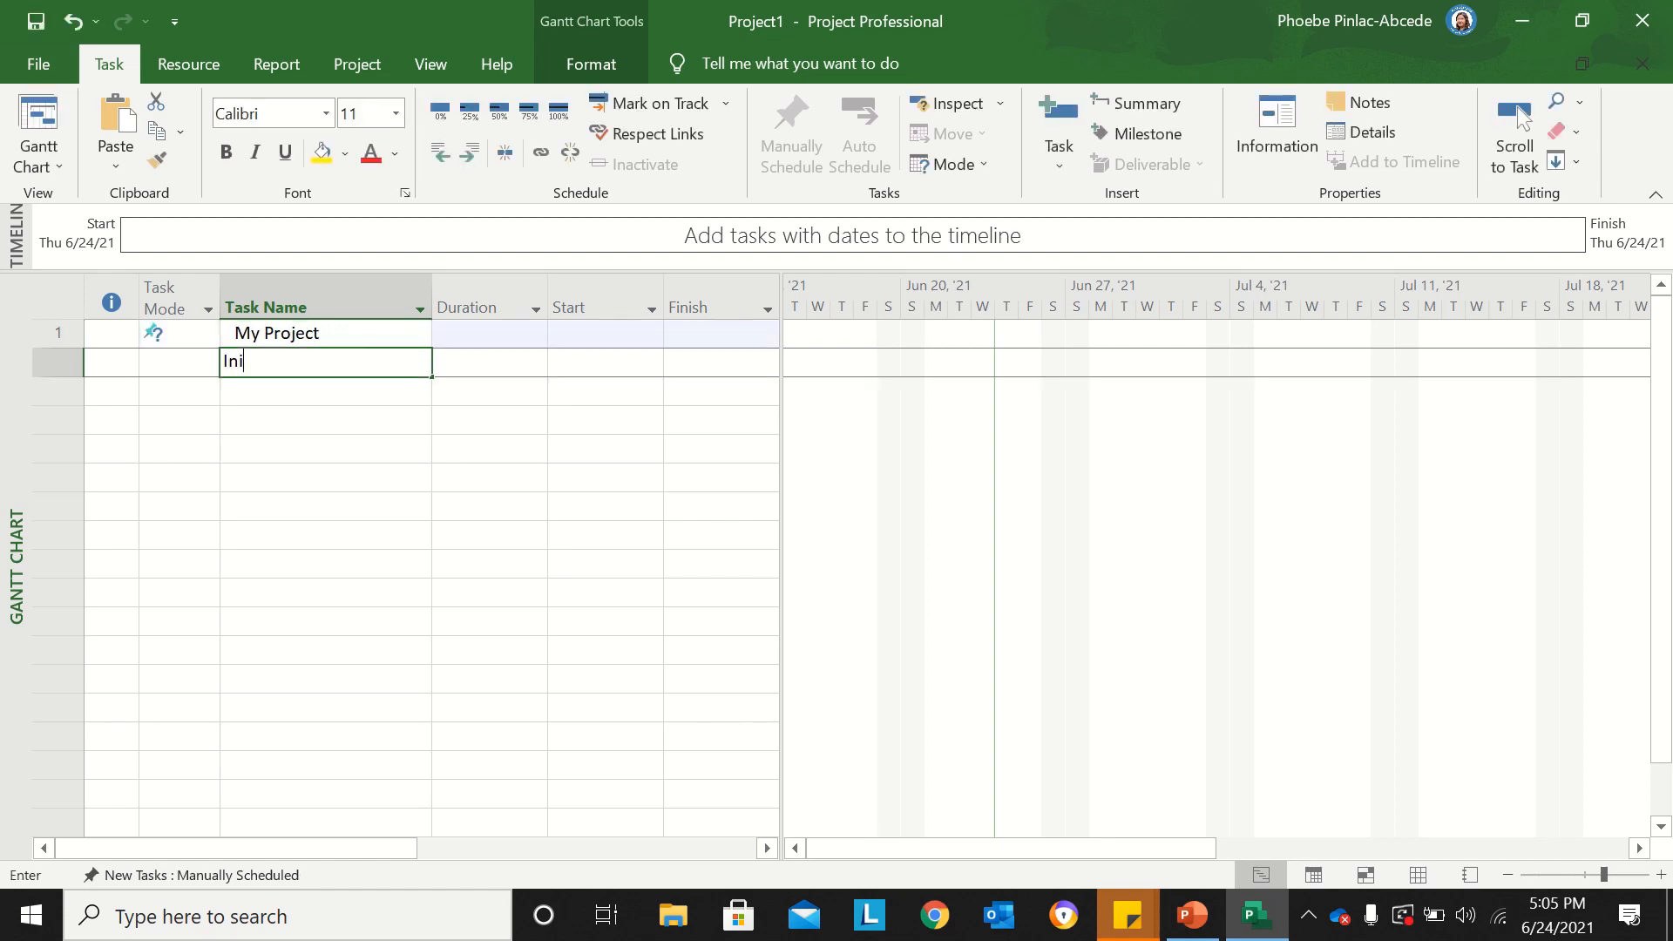
pyautogui.press('Return')
pyautogui.write('Project Proposal')
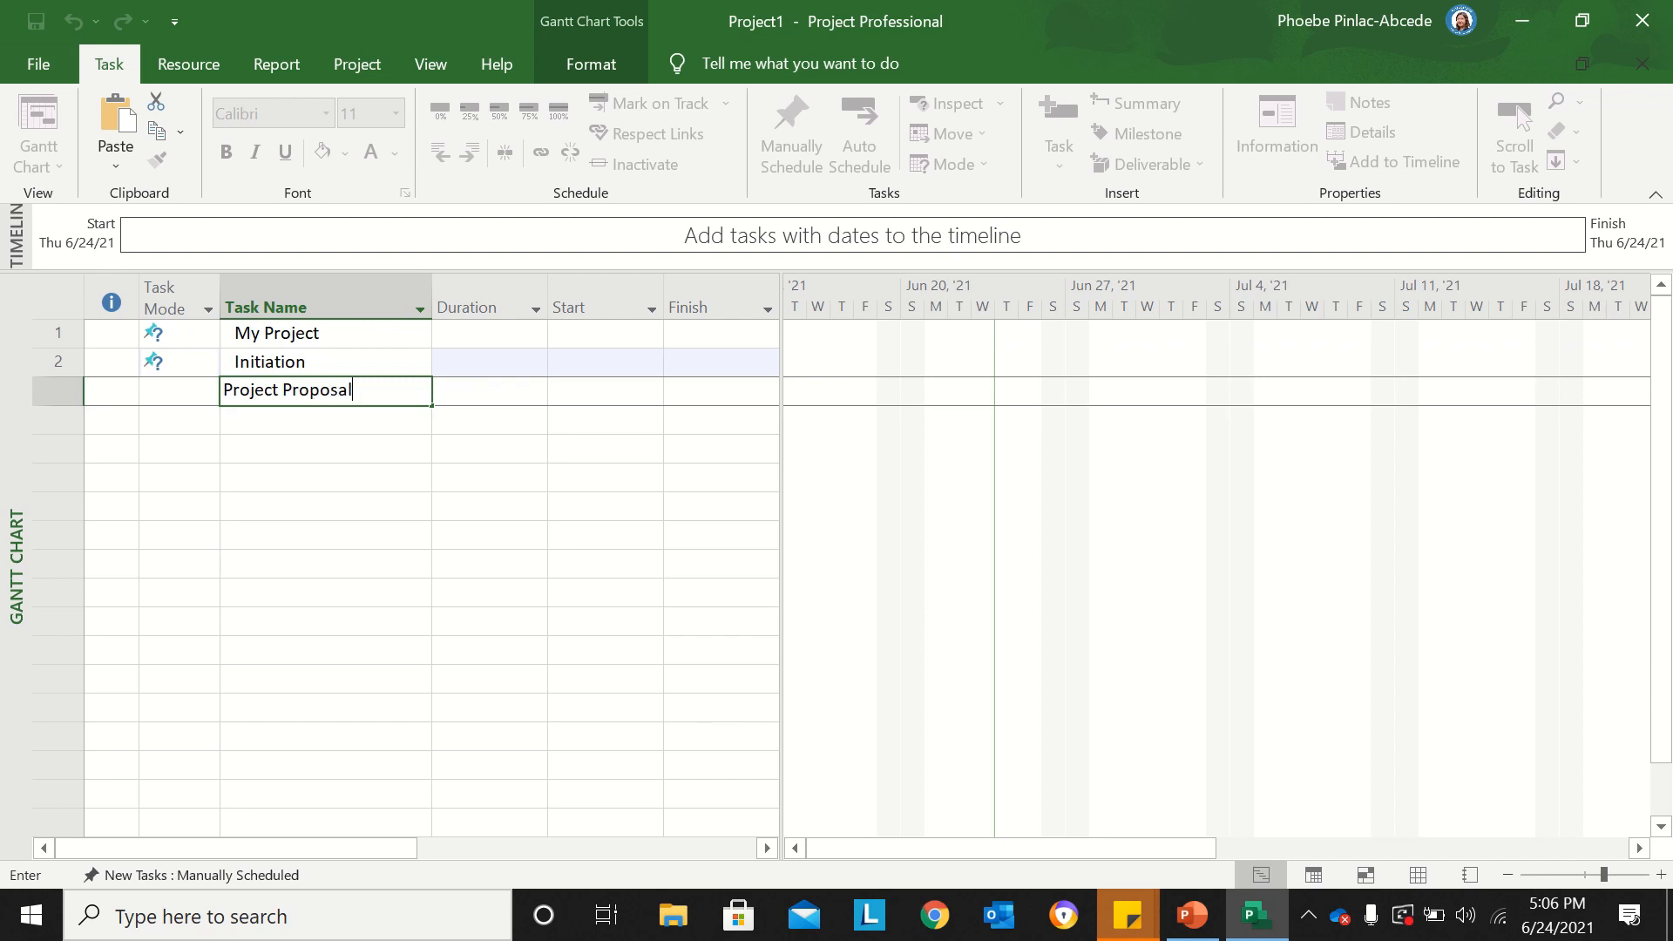
pyautogui.press('Return')
pyautogui.write('Project Approval')
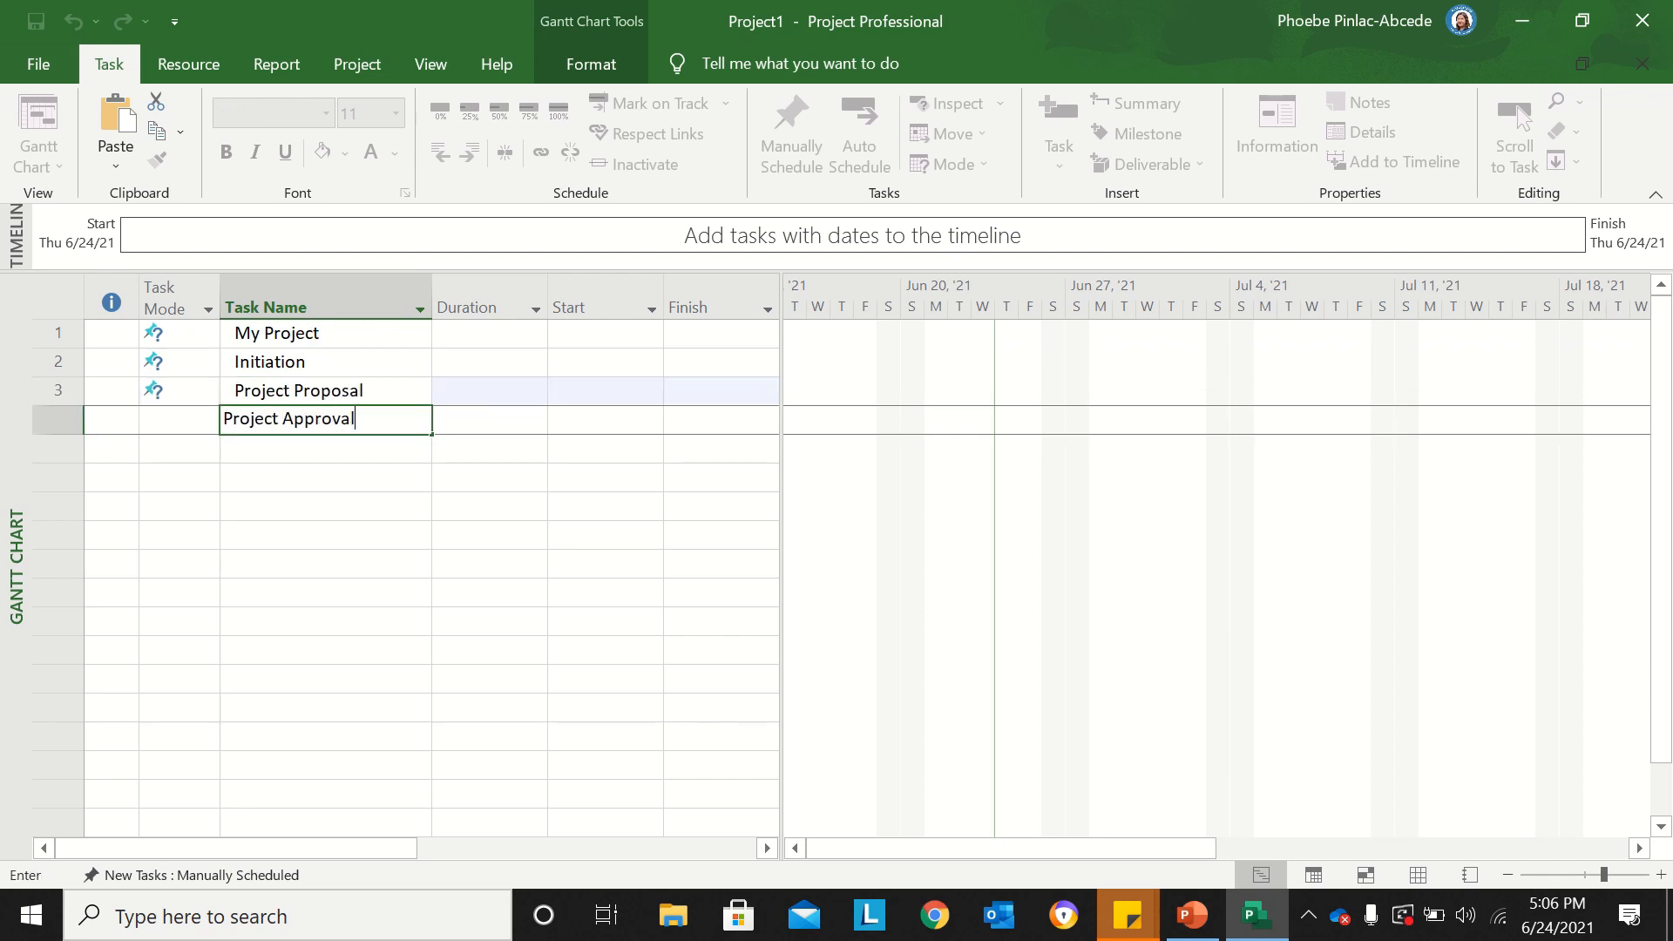
pyautogui.press('Return')
# Step: Add the tasks Planning, Macro Planning and Detailed Planning below Project Approval
pyautogui.write('Planning')
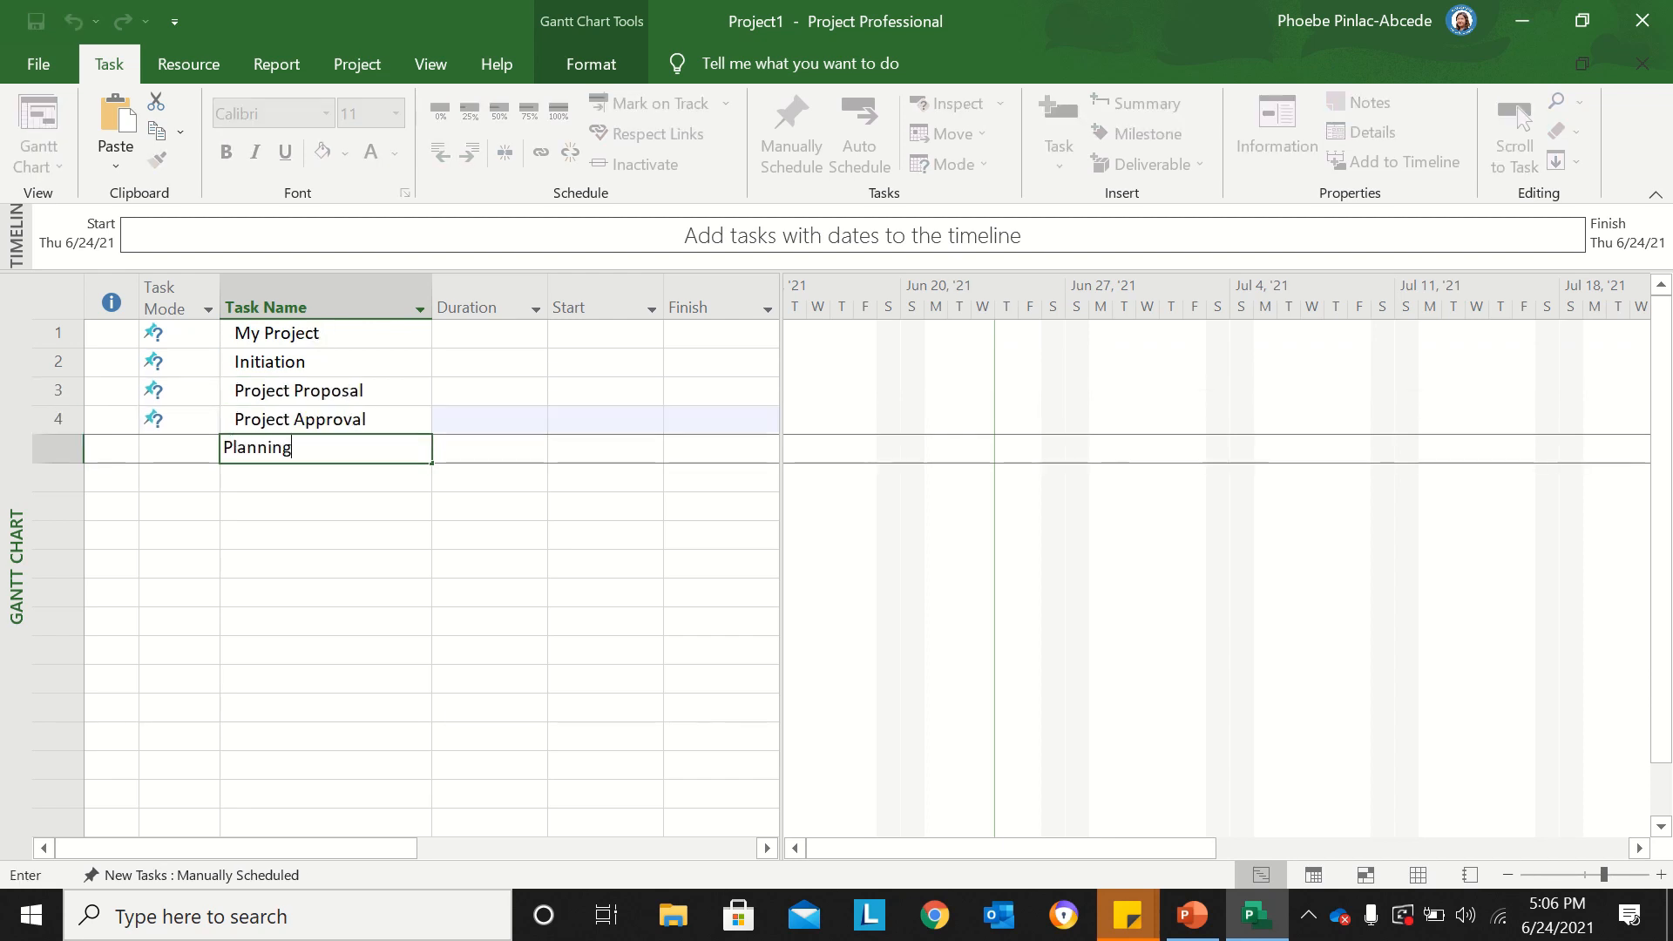
pyautogui.press('Return')
pyautogui.write('Macro ')
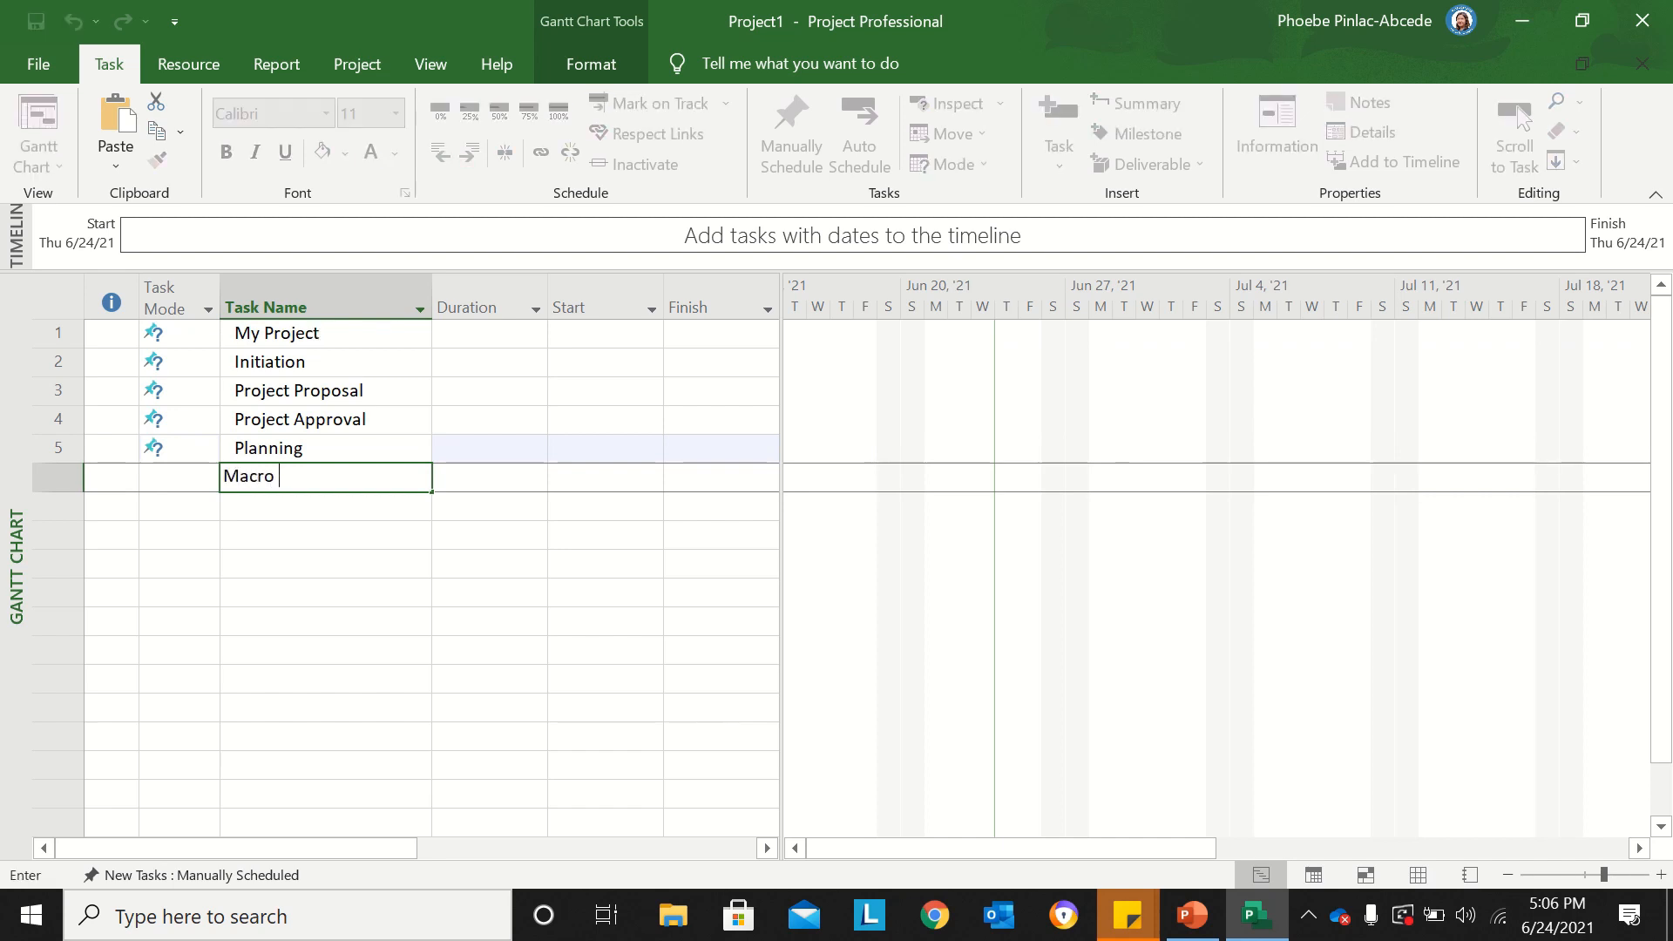
pyautogui.write('Planning')
pyautogui.press('Return')
pyautogui.write('Det')
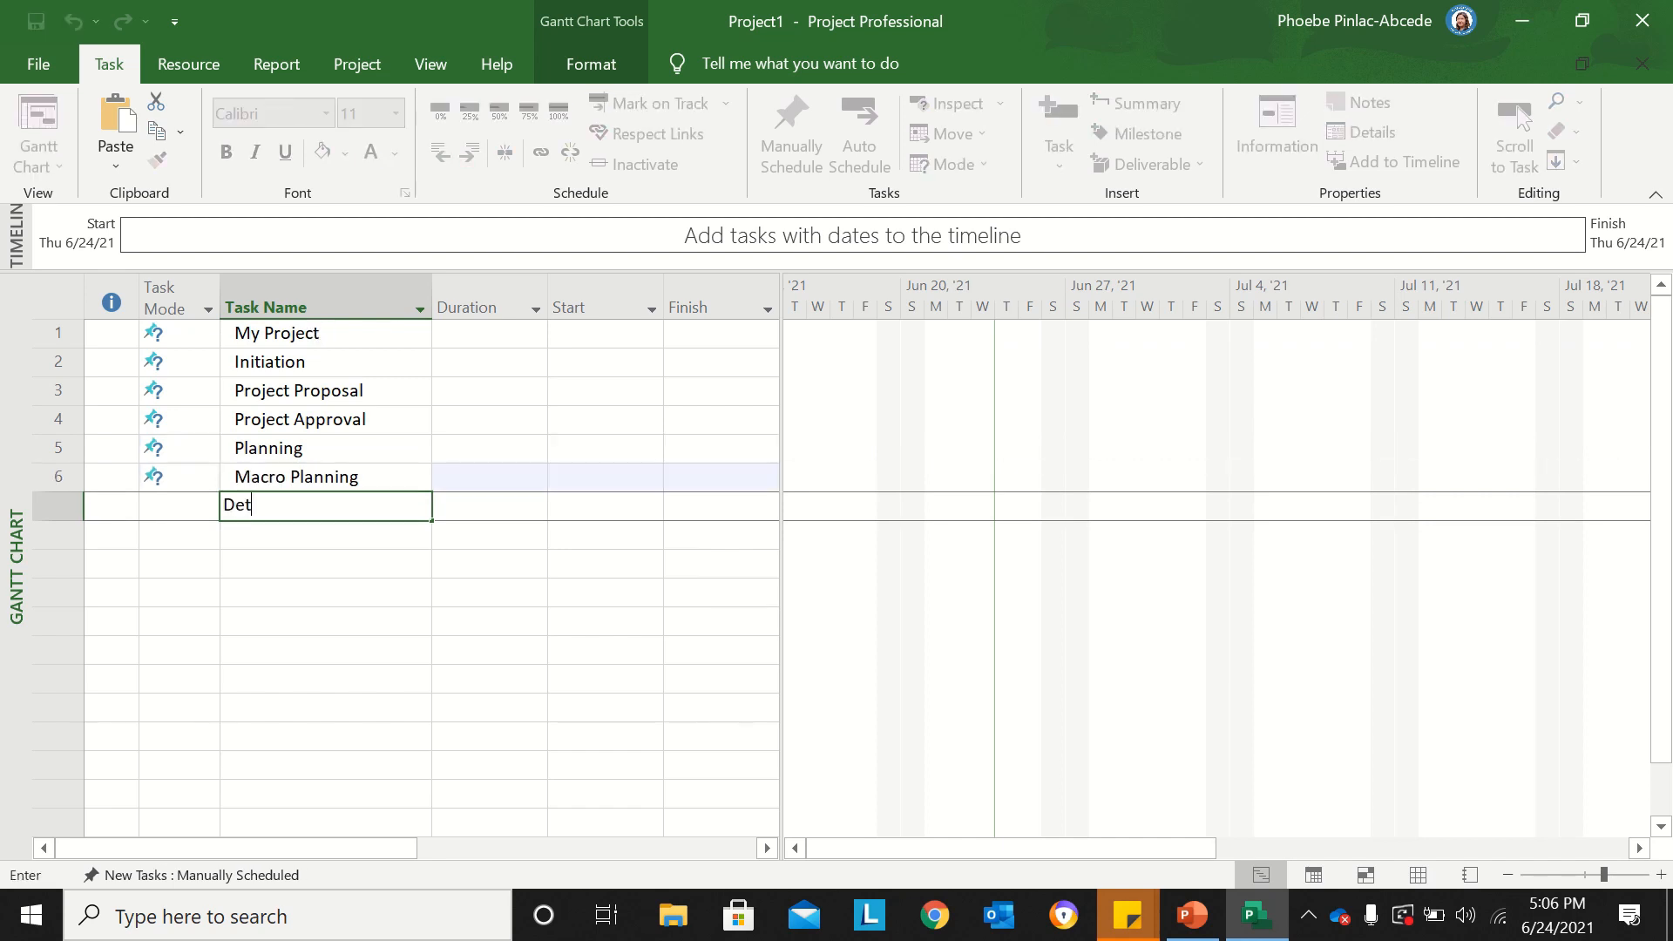
pyautogui.write('ailed Planning')
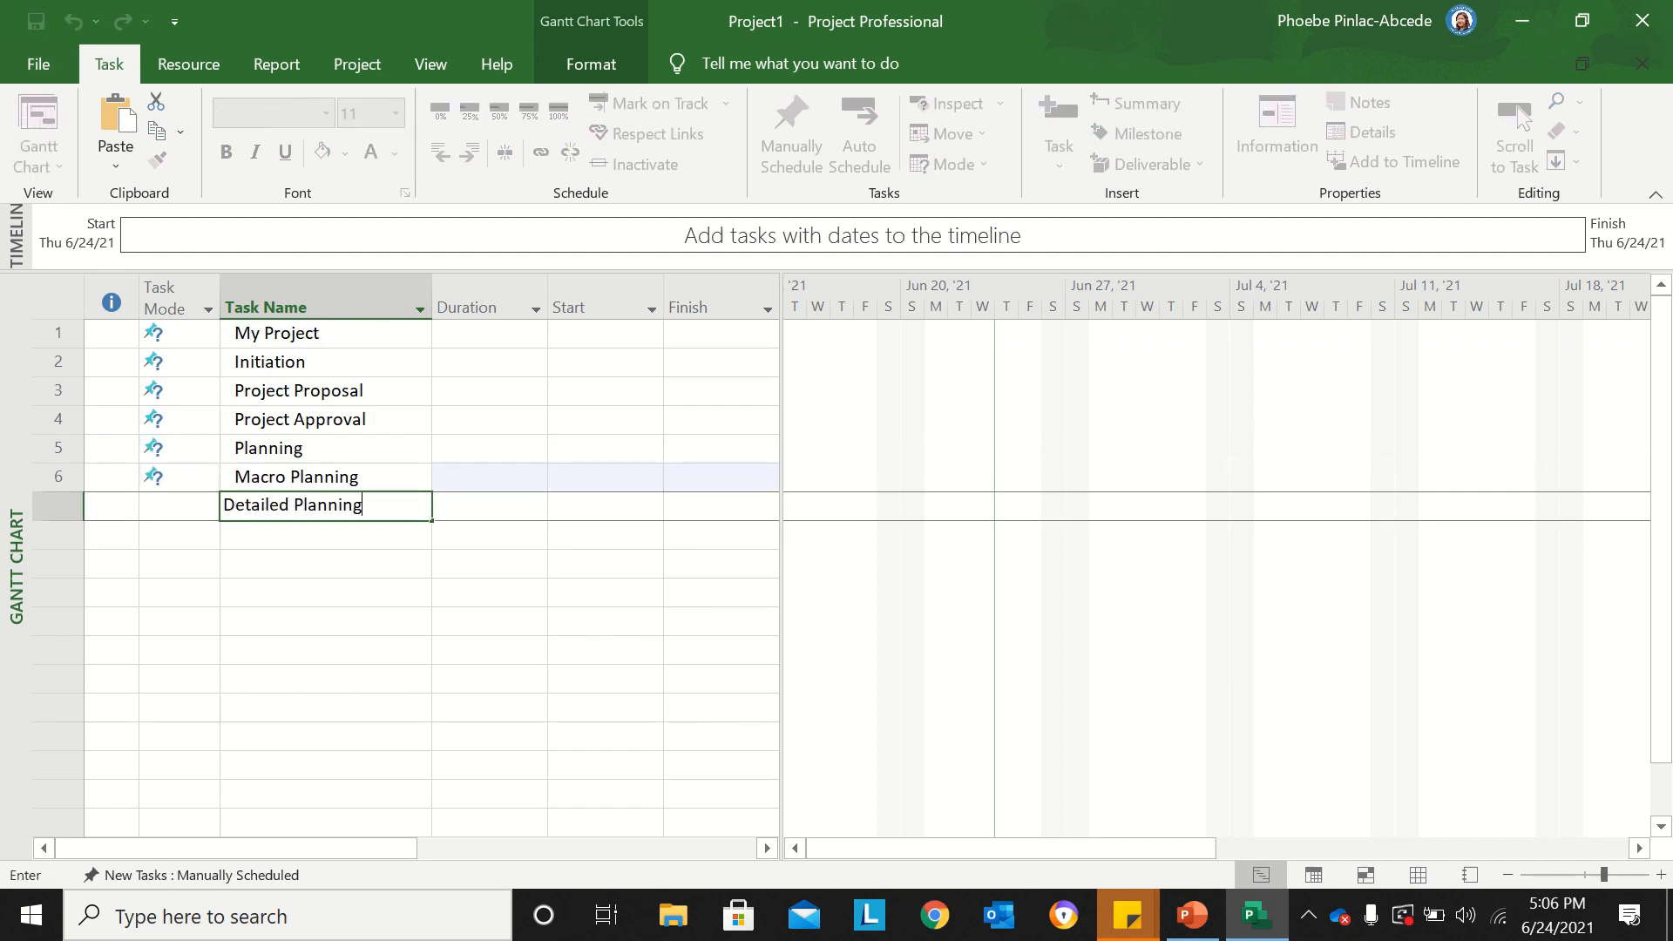
pyautogui.press('Return')
# Step: Add the tasks Execution/Realization/Integration, Concept, Design and DEV/Build below Detailed Planning
pyautogui.write('Execution/Realization/')
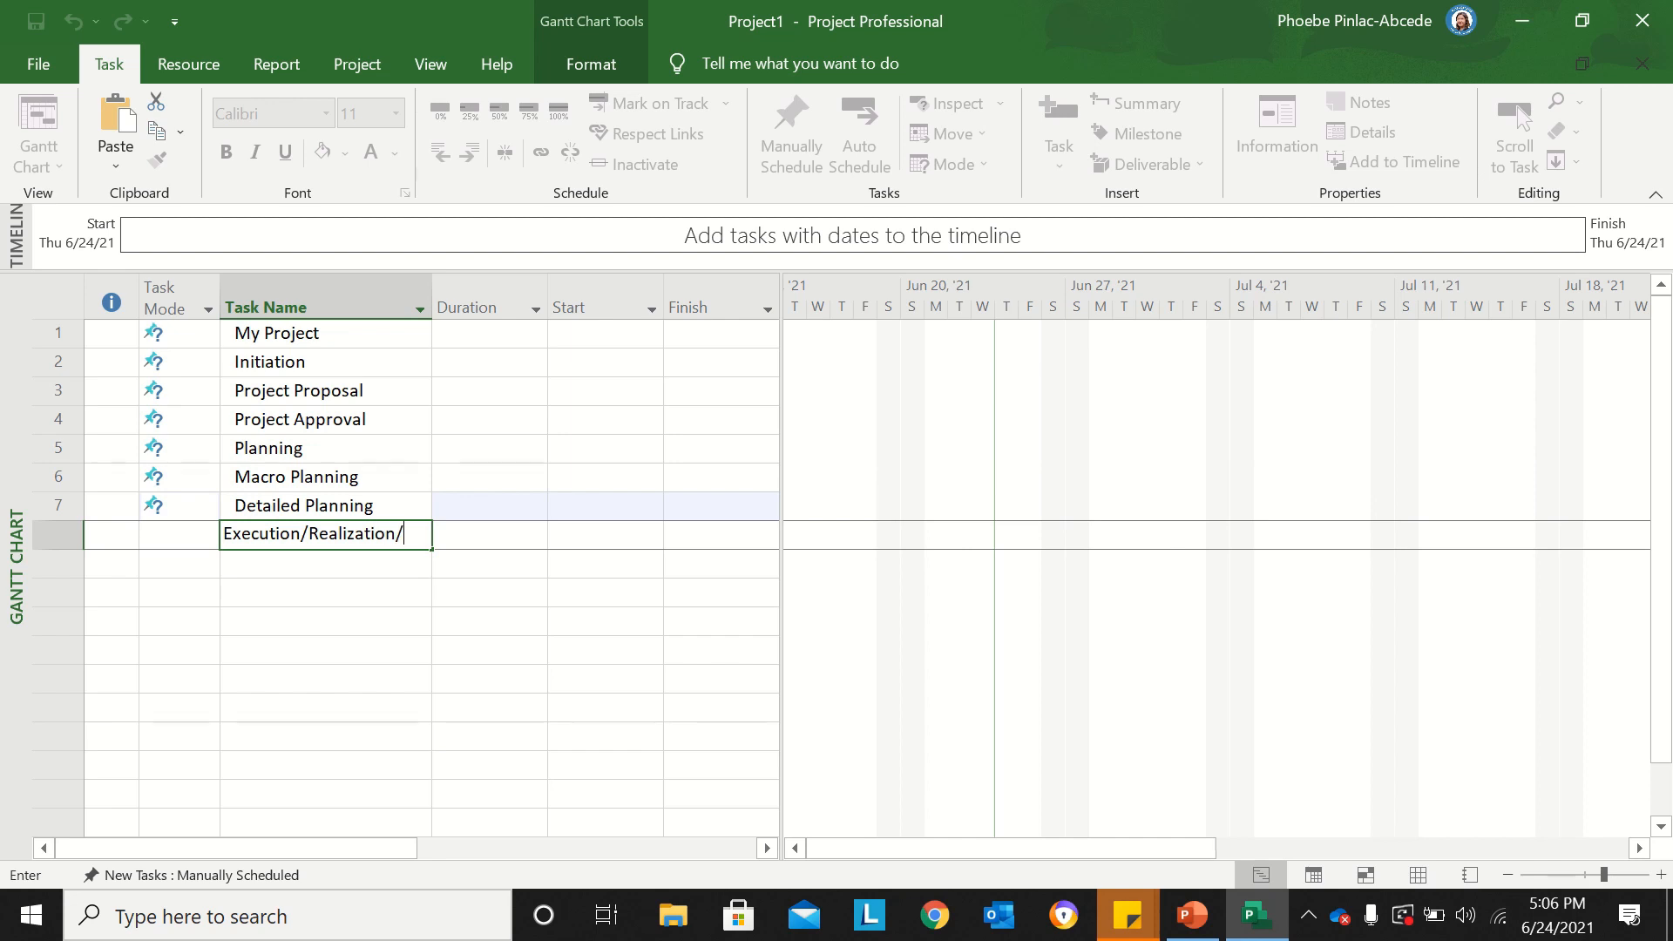
pyautogui.write('Integration')
pyautogui.press('Return')
pyautogui.write('Concept')
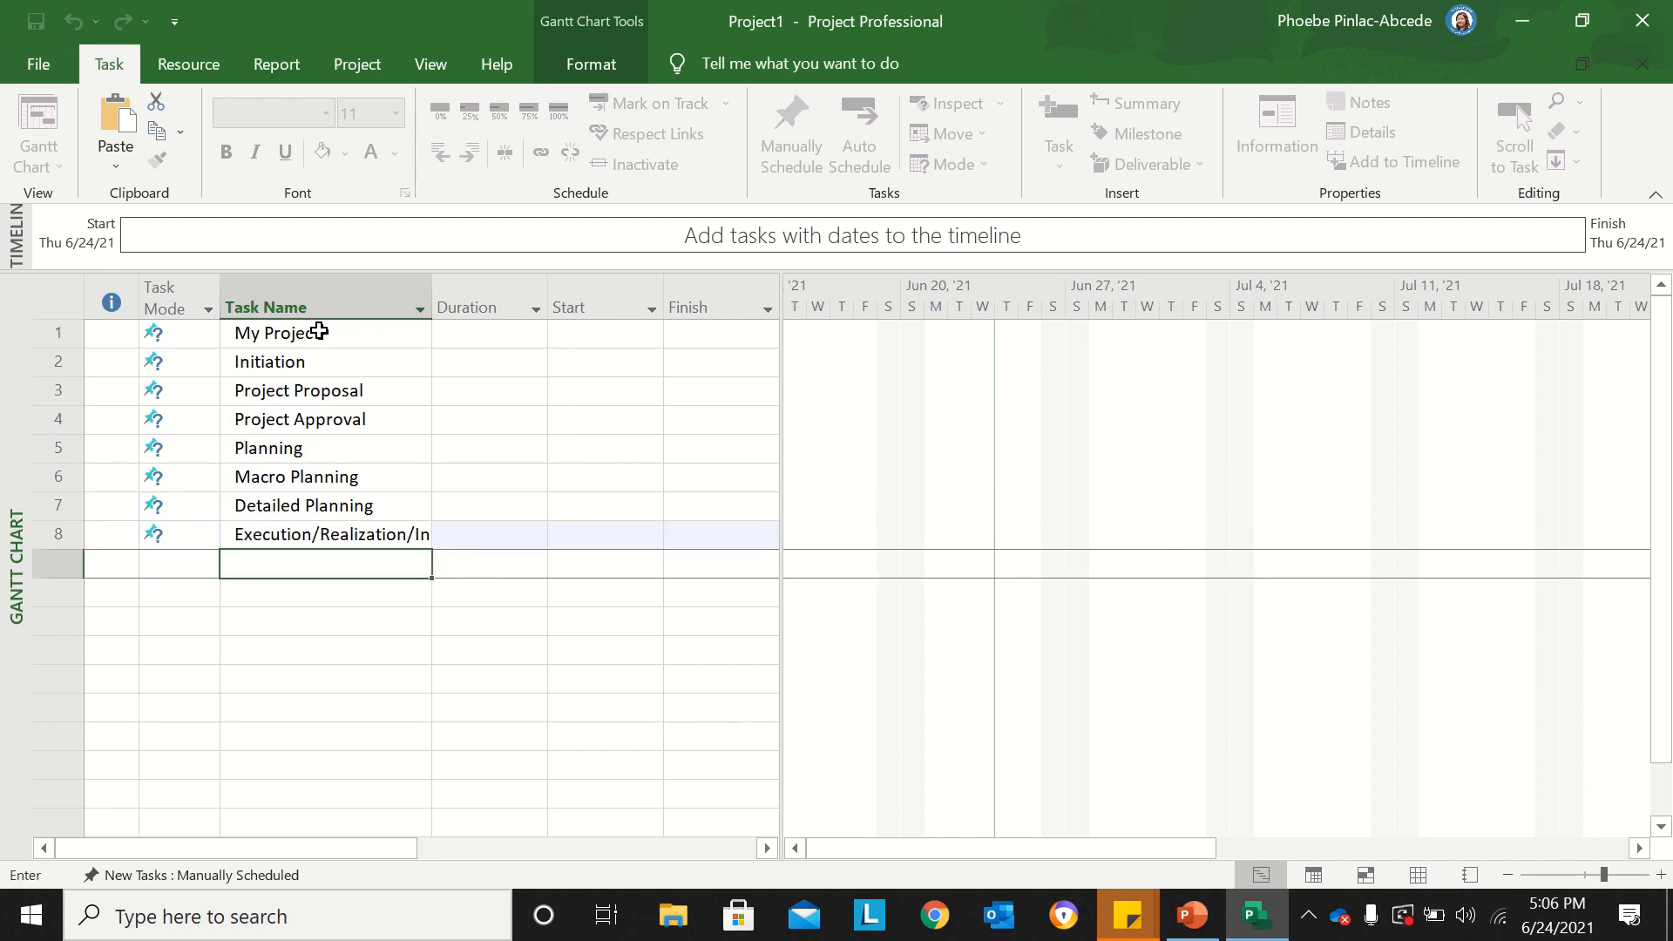
pyautogui.press('Return')
pyautogui.write('Design')
pyautogui.press('Return')
pyautogui.write('DEV/')
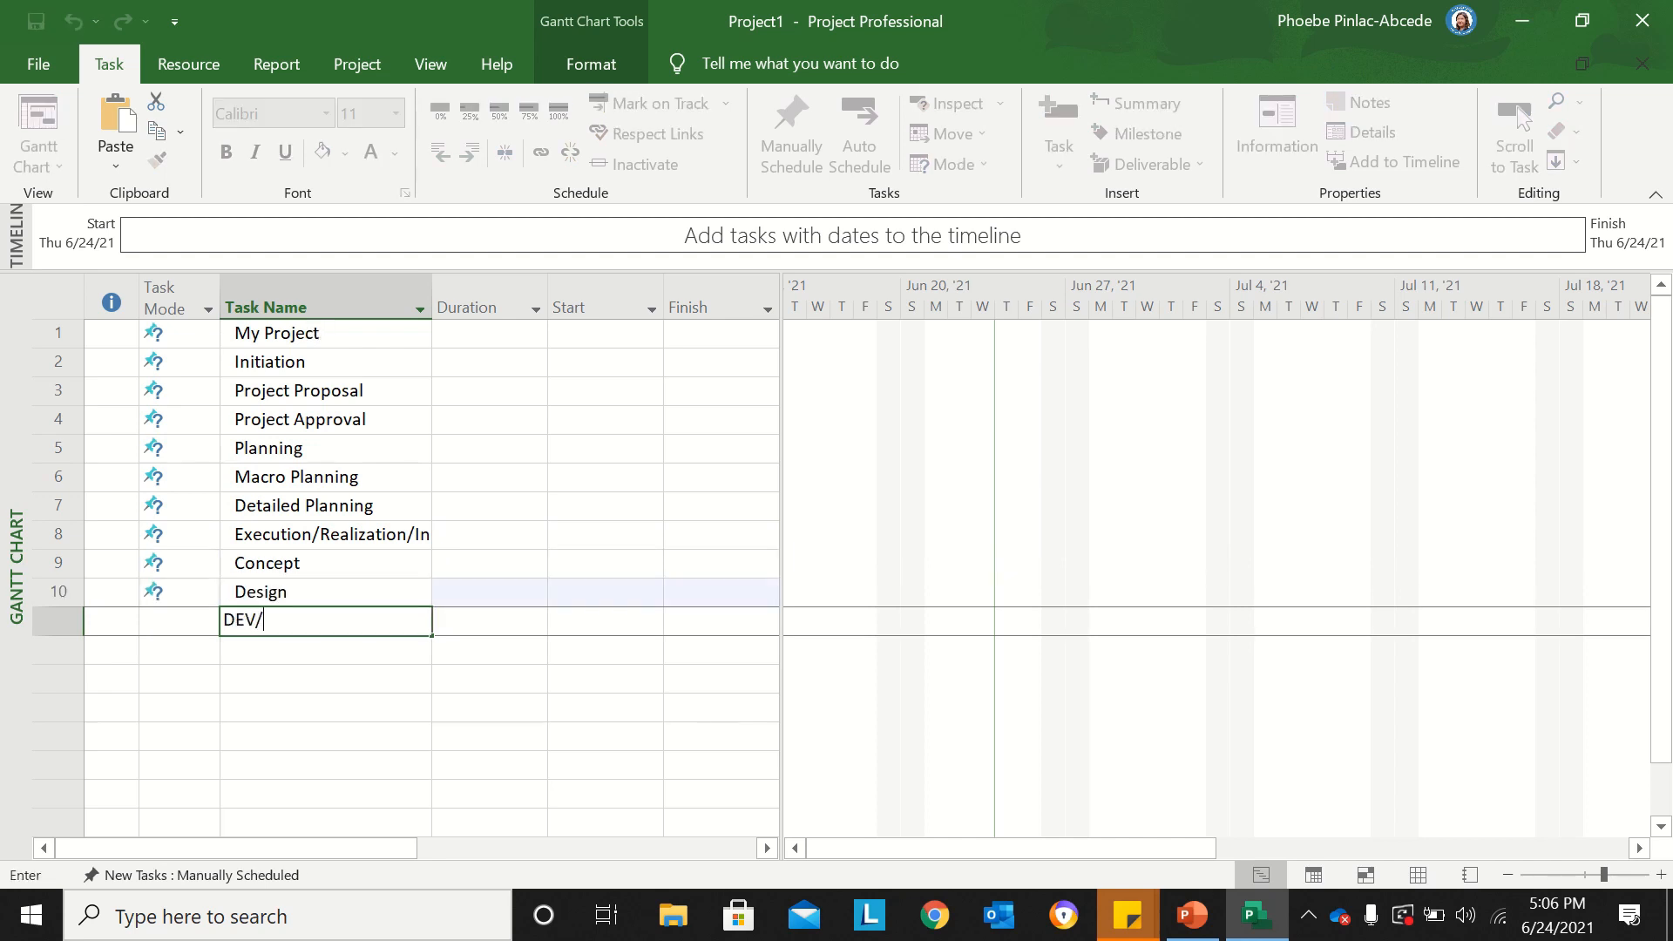
pyautogui.write('Build')
pyautogui.press('Return')
# Step: Add the tasks Integration, Test/Validation, Deliver and Closing below DEV/Build
pyautogui.write('Integration')
pyautogui.press('Return')
pyautogui.write('Te')
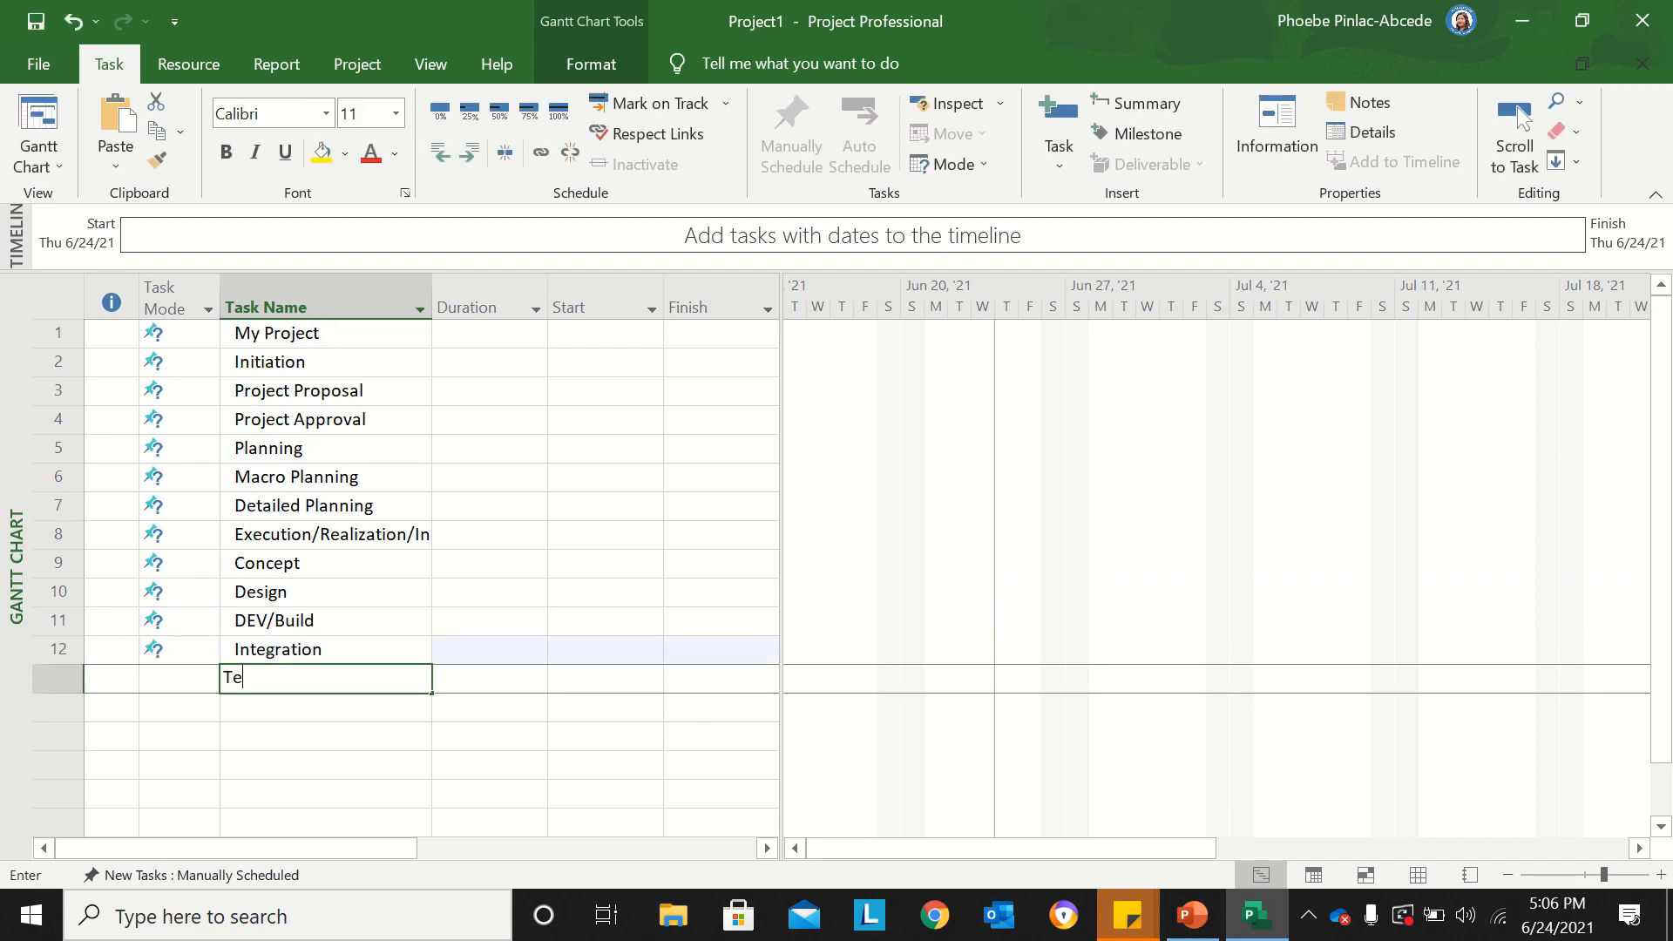
pyautogui.write('st/Validation')
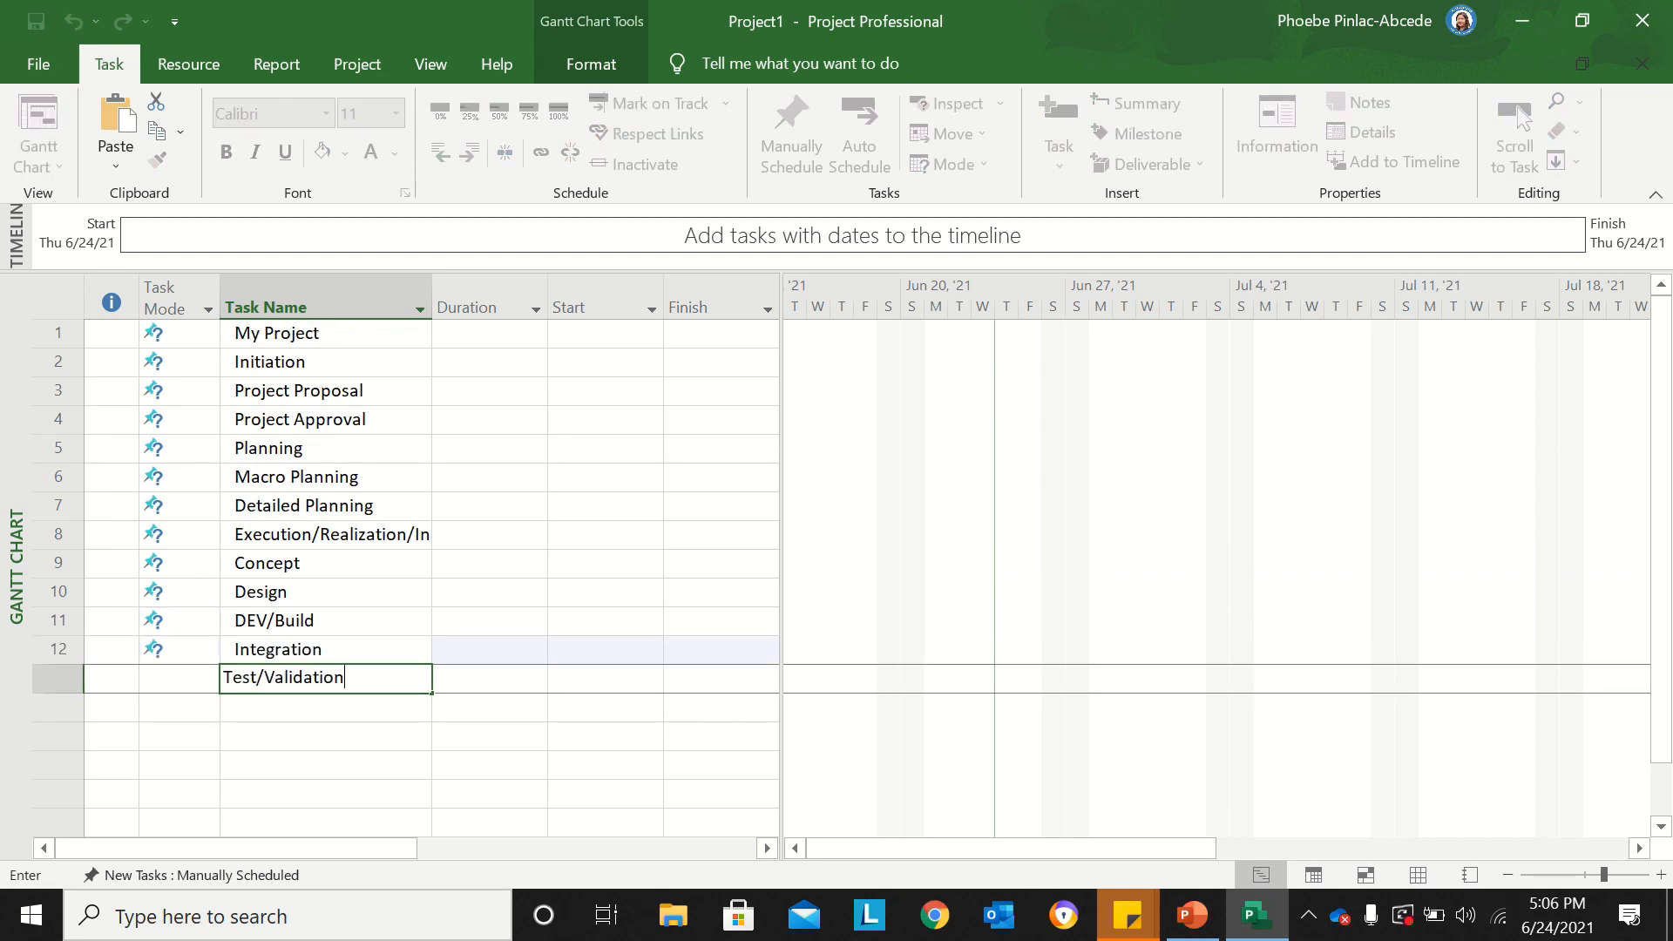
pyautogui.press('Return')
pyautogui.write('Delivery')
pyautogui.press('BackSpace')
pyautogui.press('Return')
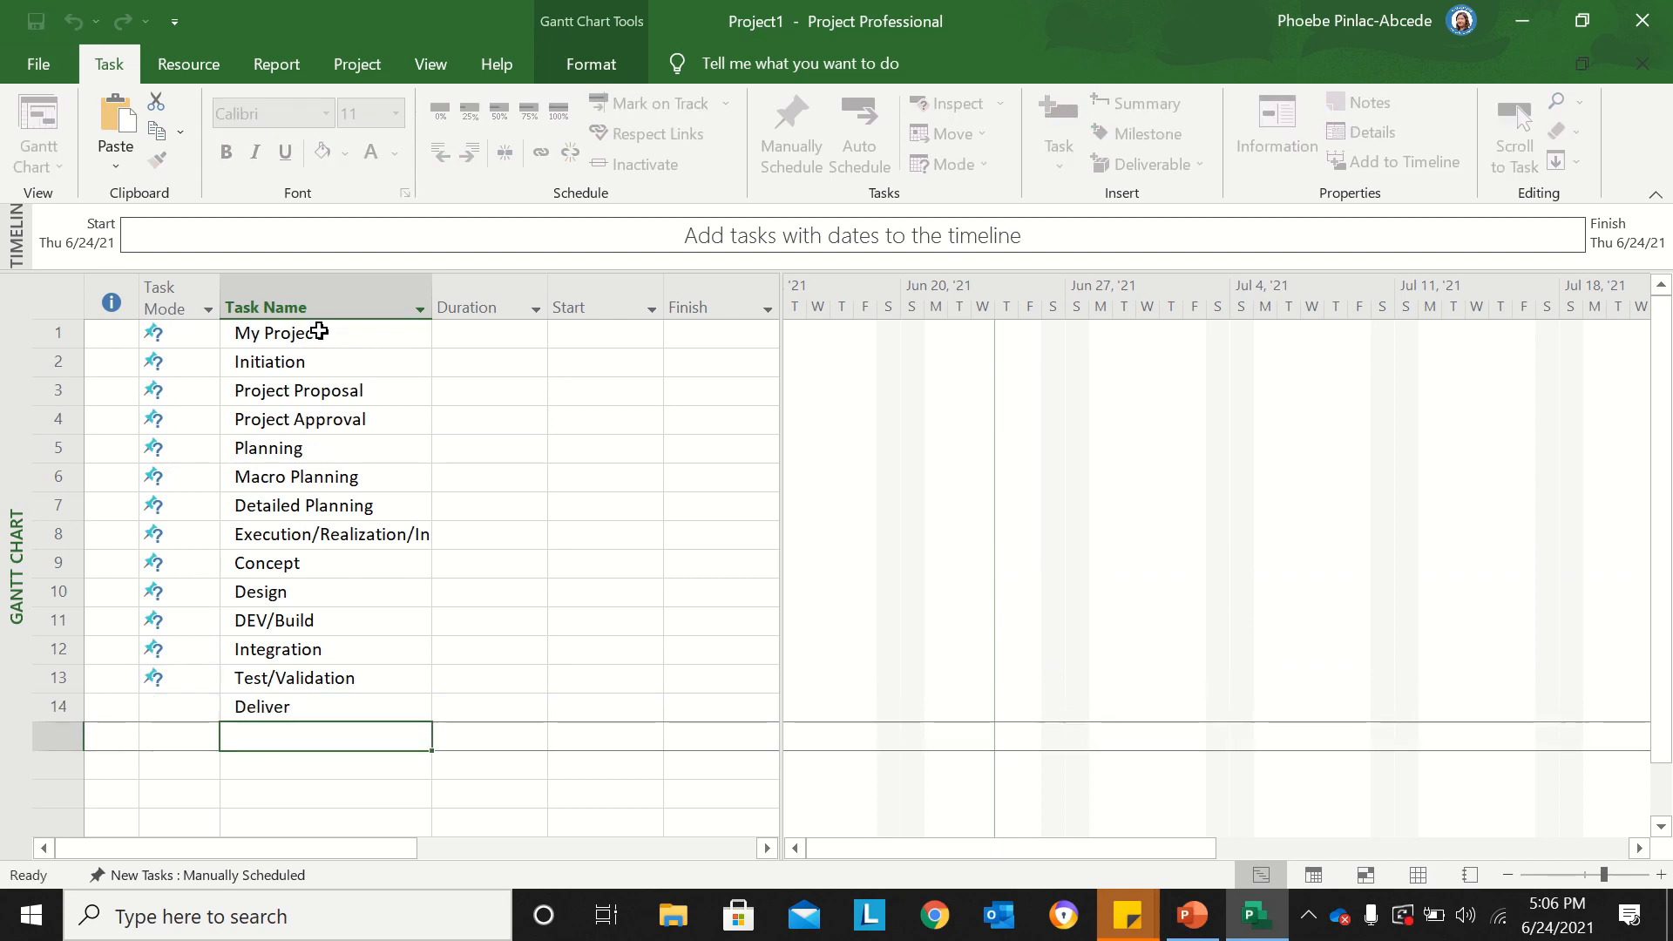
pyautogui.write('Closing')
pyautogui.press('Return')
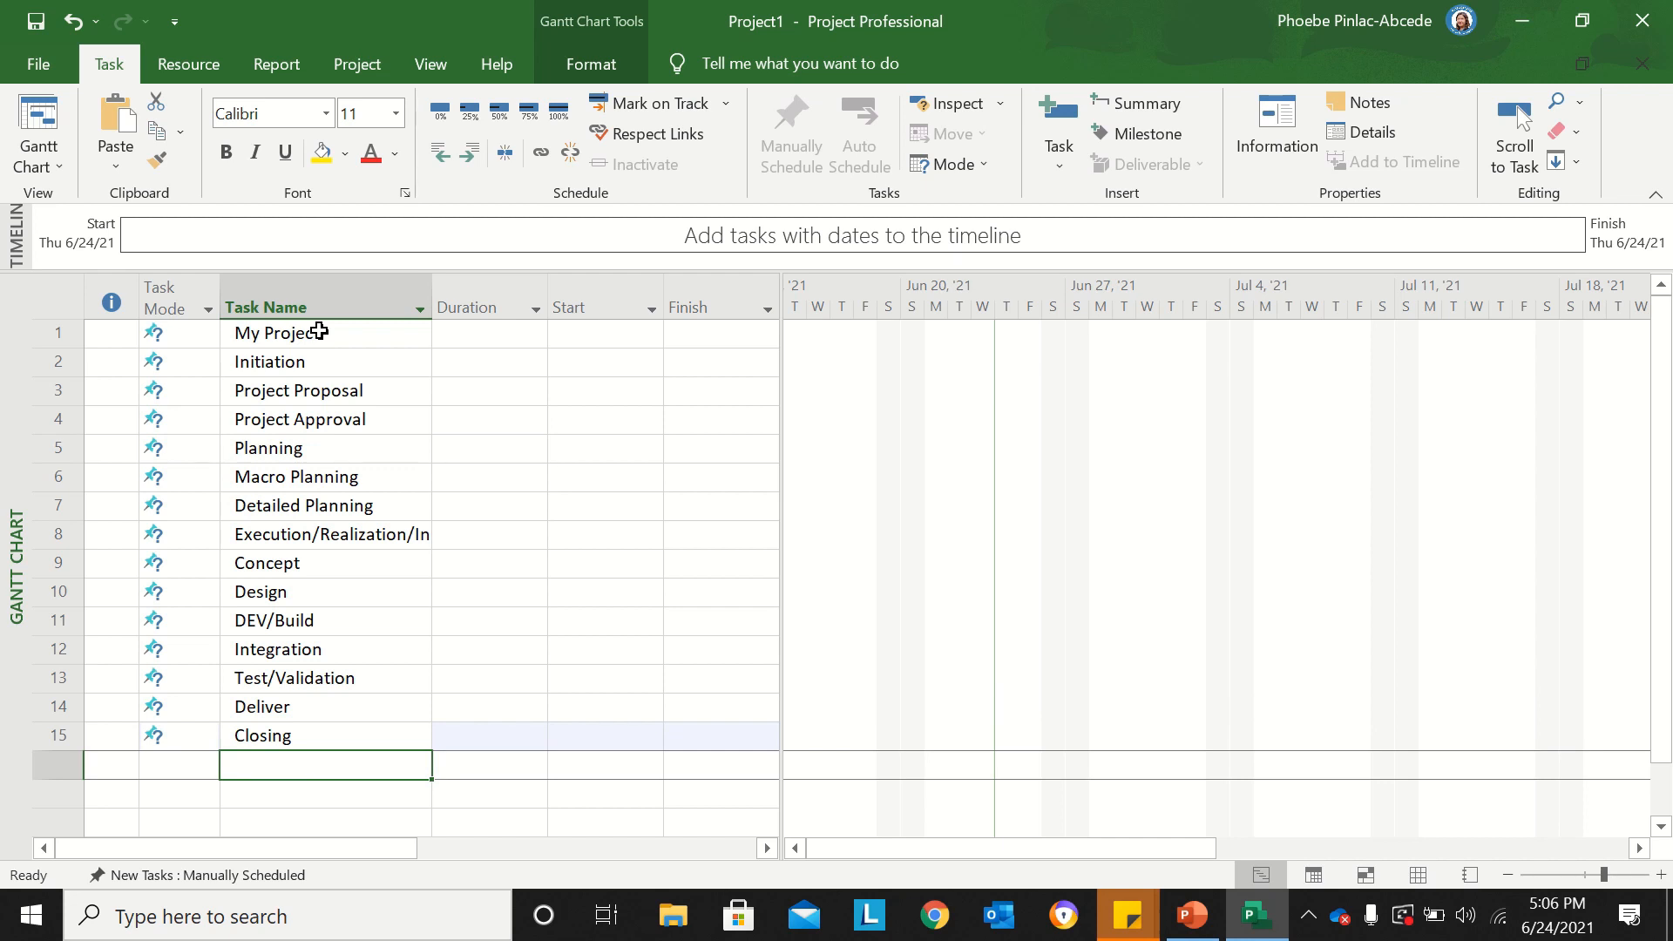
# Step: Indent the tasks Initiation through Closing under My Project, and indent Project Proposal and Project Approval one further level under Initiation
pyautogui.moveTo(52, 362); pyautogui.dragTo(149, 743)
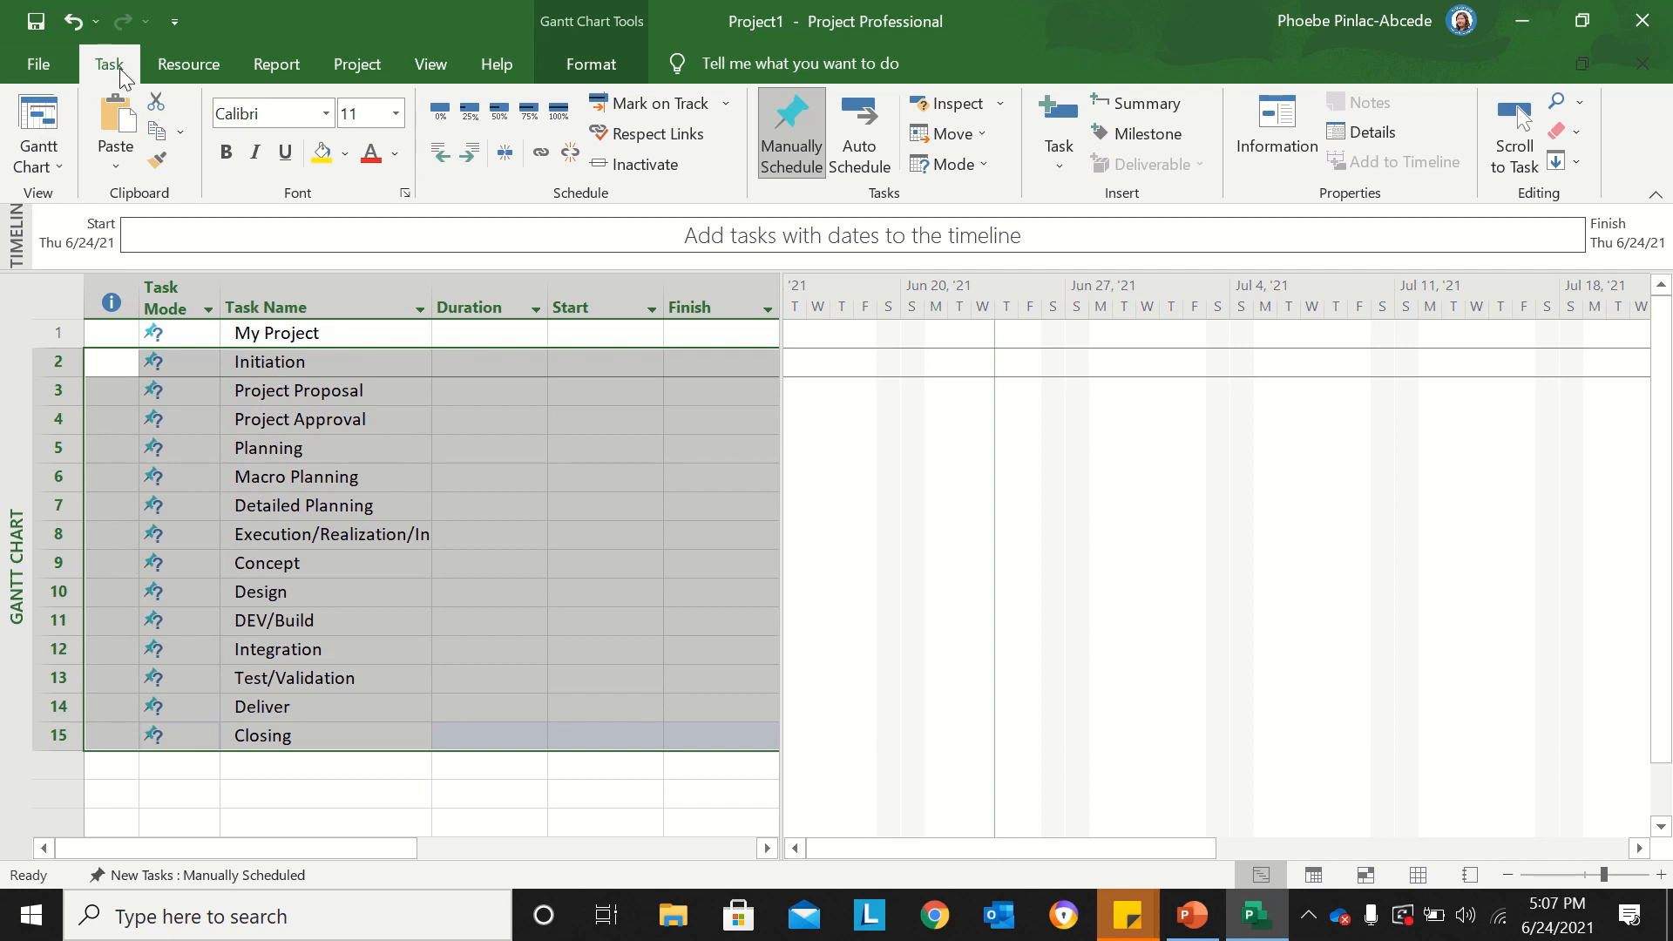
pyautogui.click(470, 158)
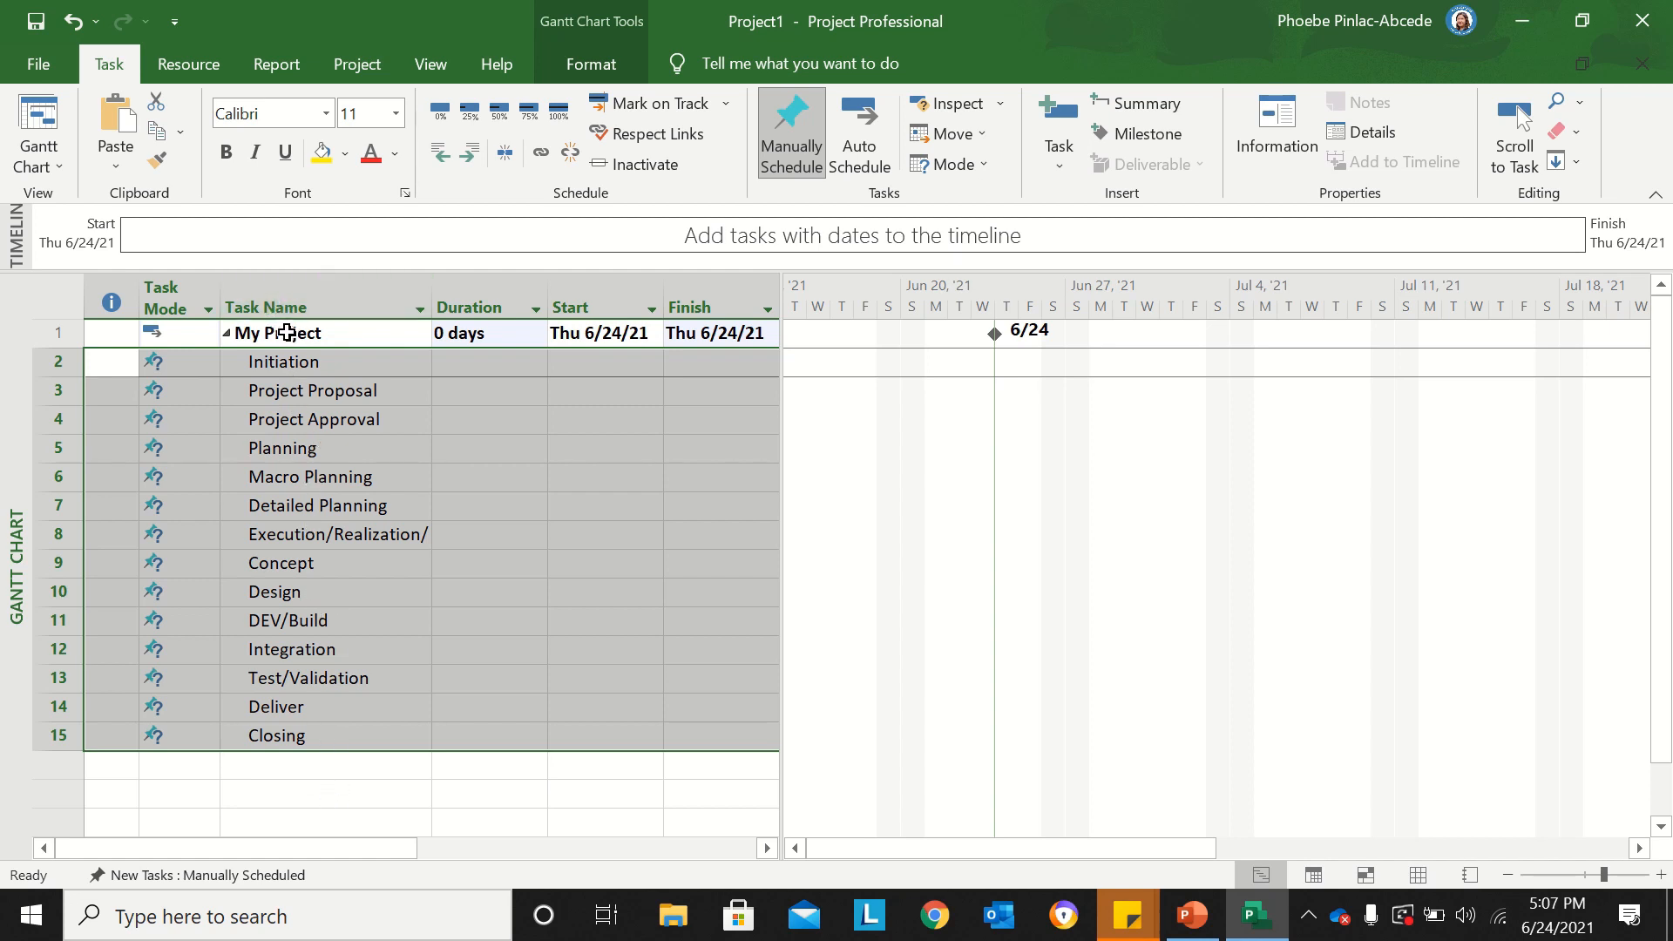
pyautogui.click(277, 391)
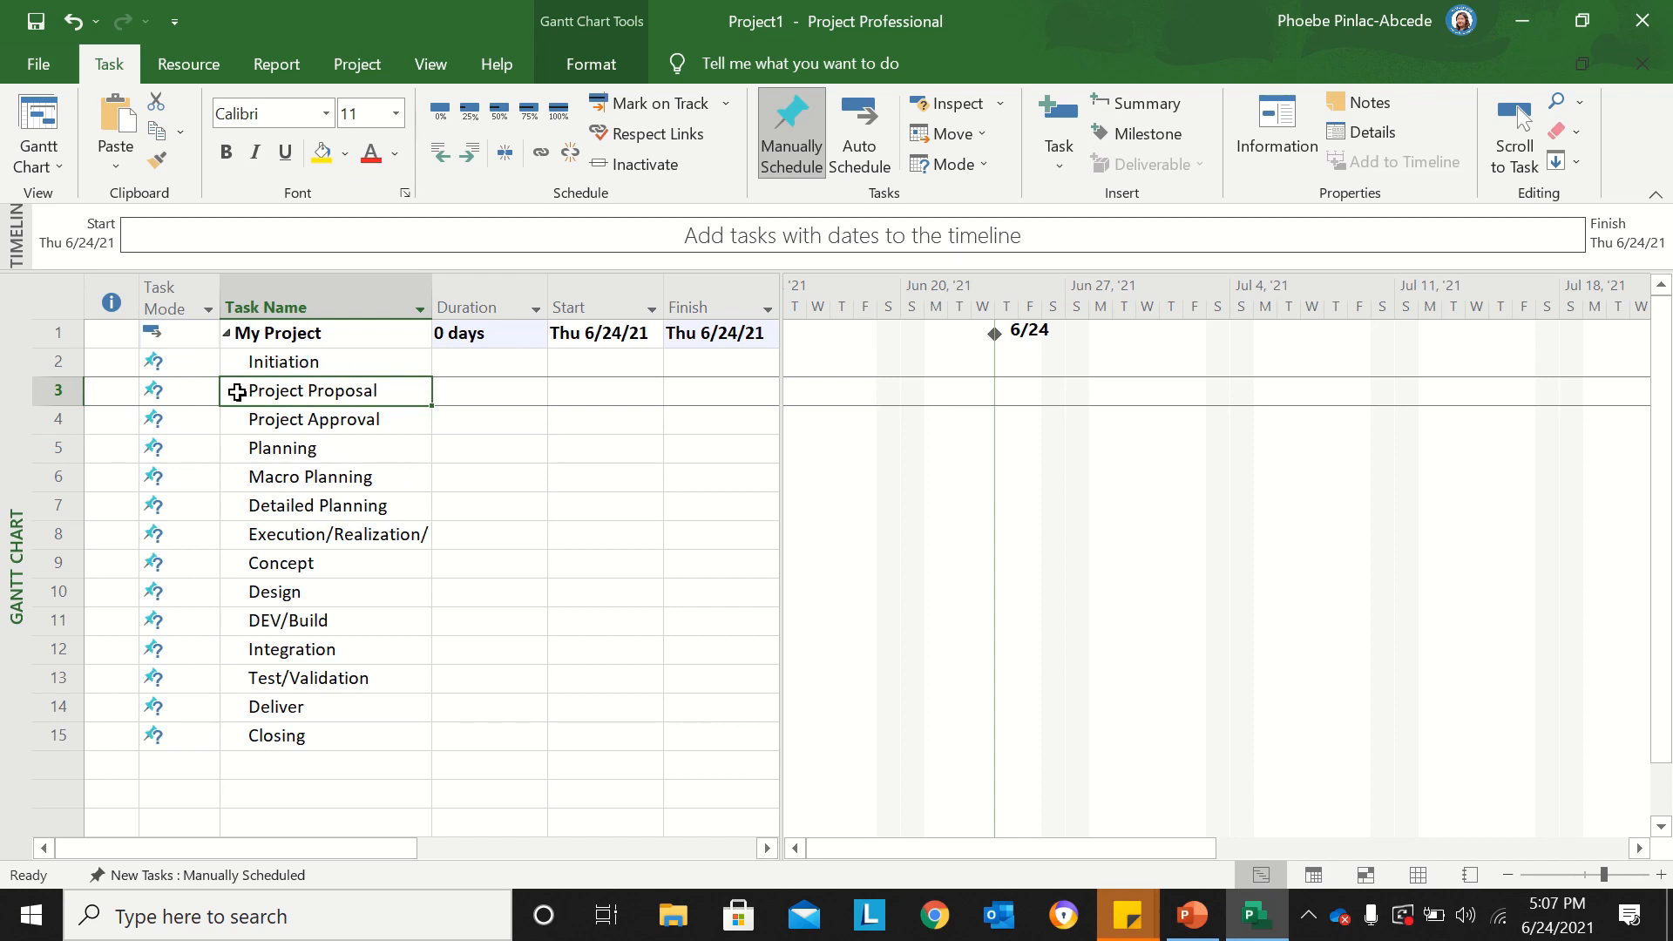
pyautogui.moveTo(48, 393); pyautogui.dragTo(58, 418)
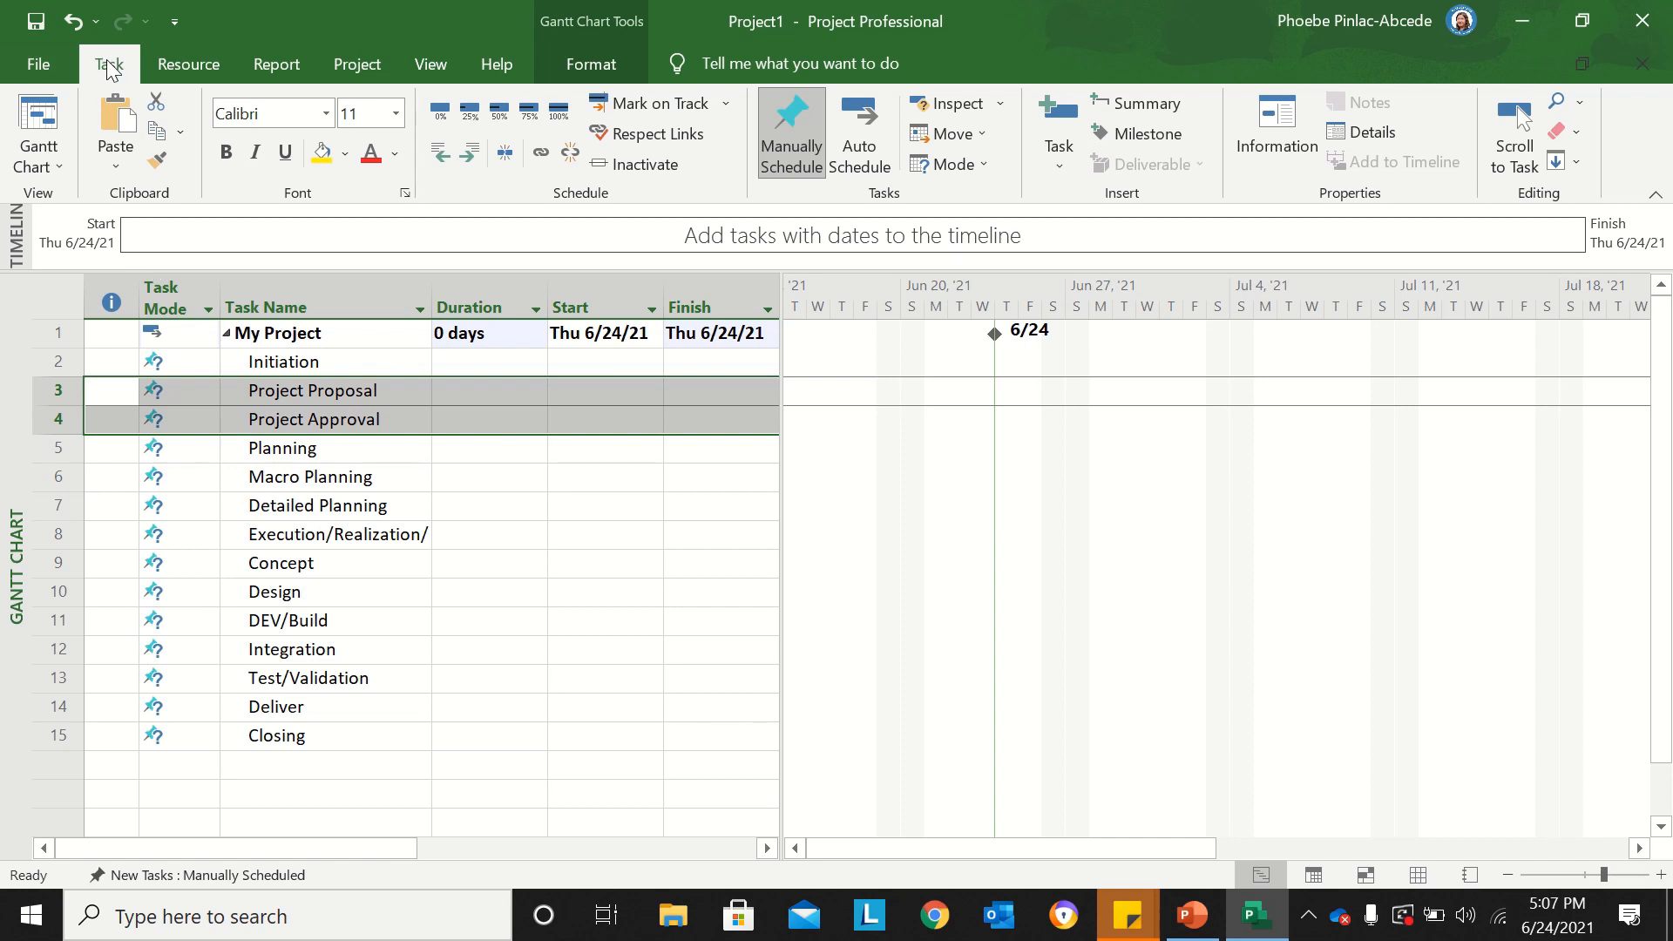
pyautogui.click(469, 152)
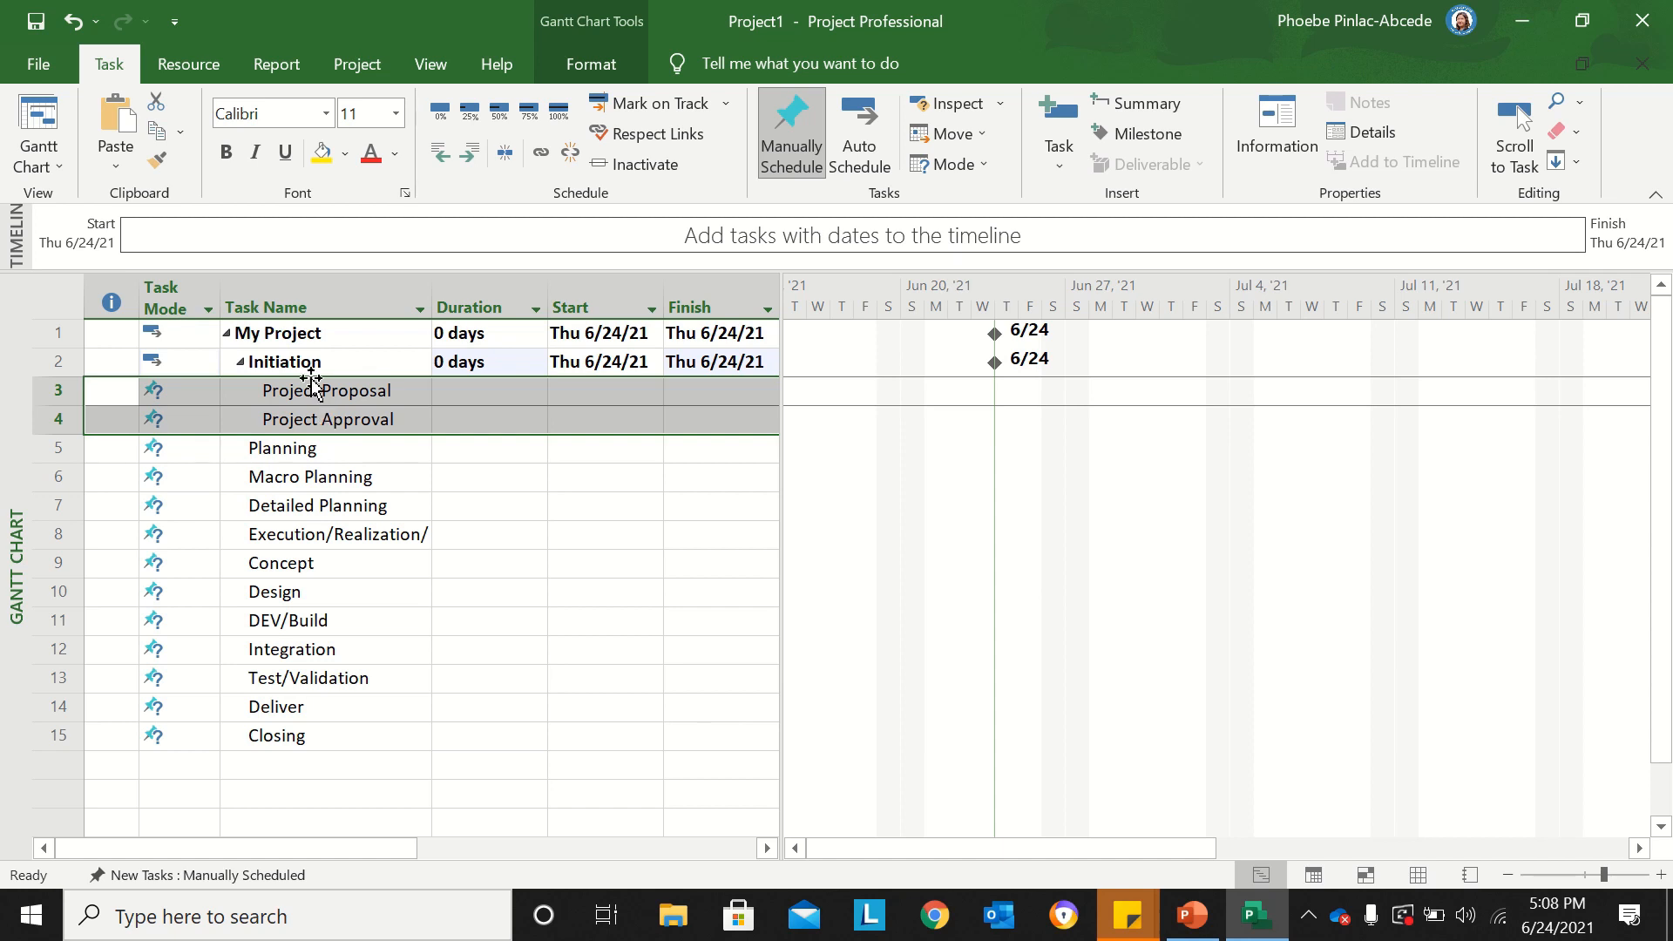
# Step: Indent Macro Planning and Detailed Planning as subtasks of Planning
pyautogui.click(287, 451)
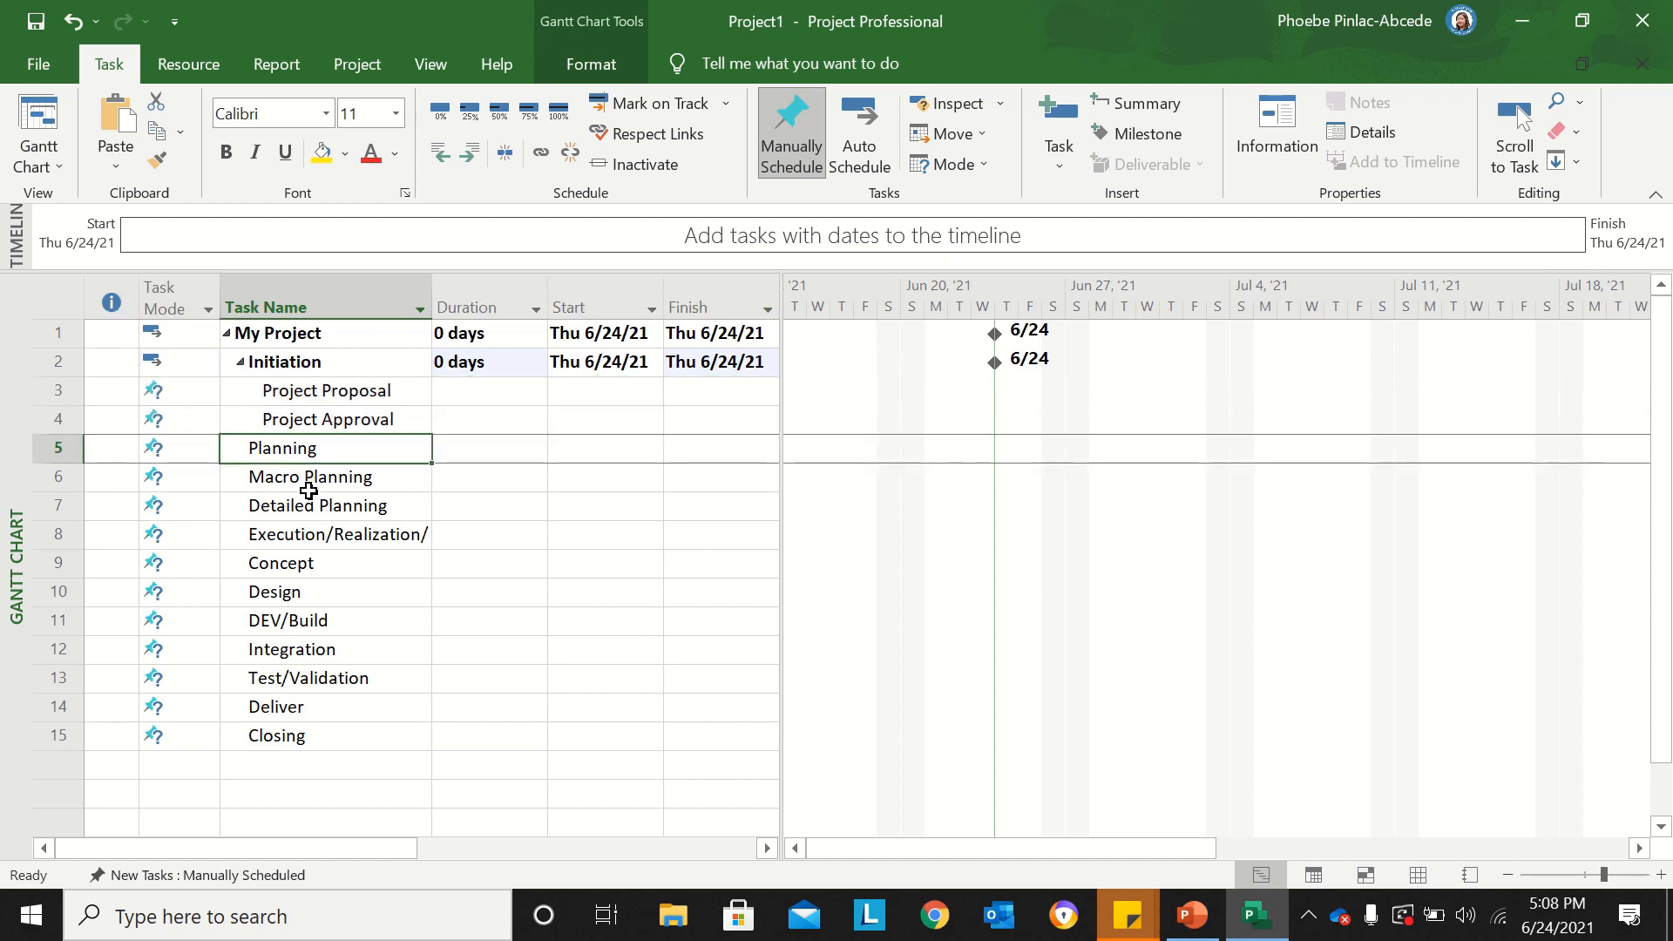
pyautogui.click(61, 477)
pyautogui.moveTo(61, 477); pyautogui.dragTo(67, 505)
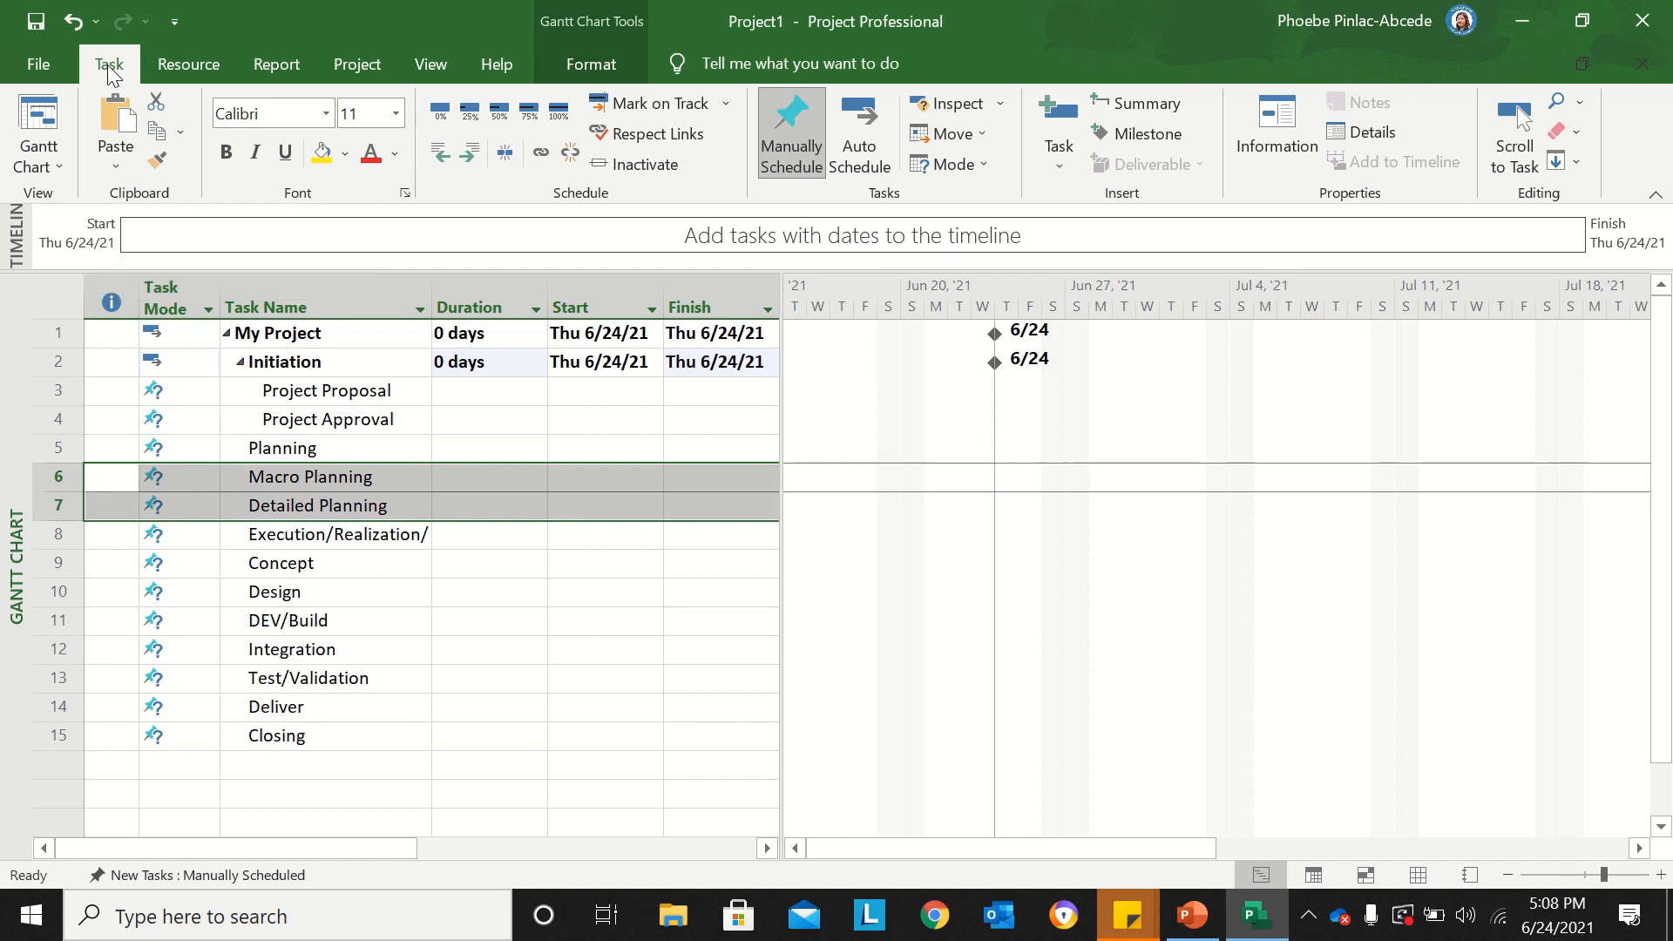
pyautogui.click(482, 161)
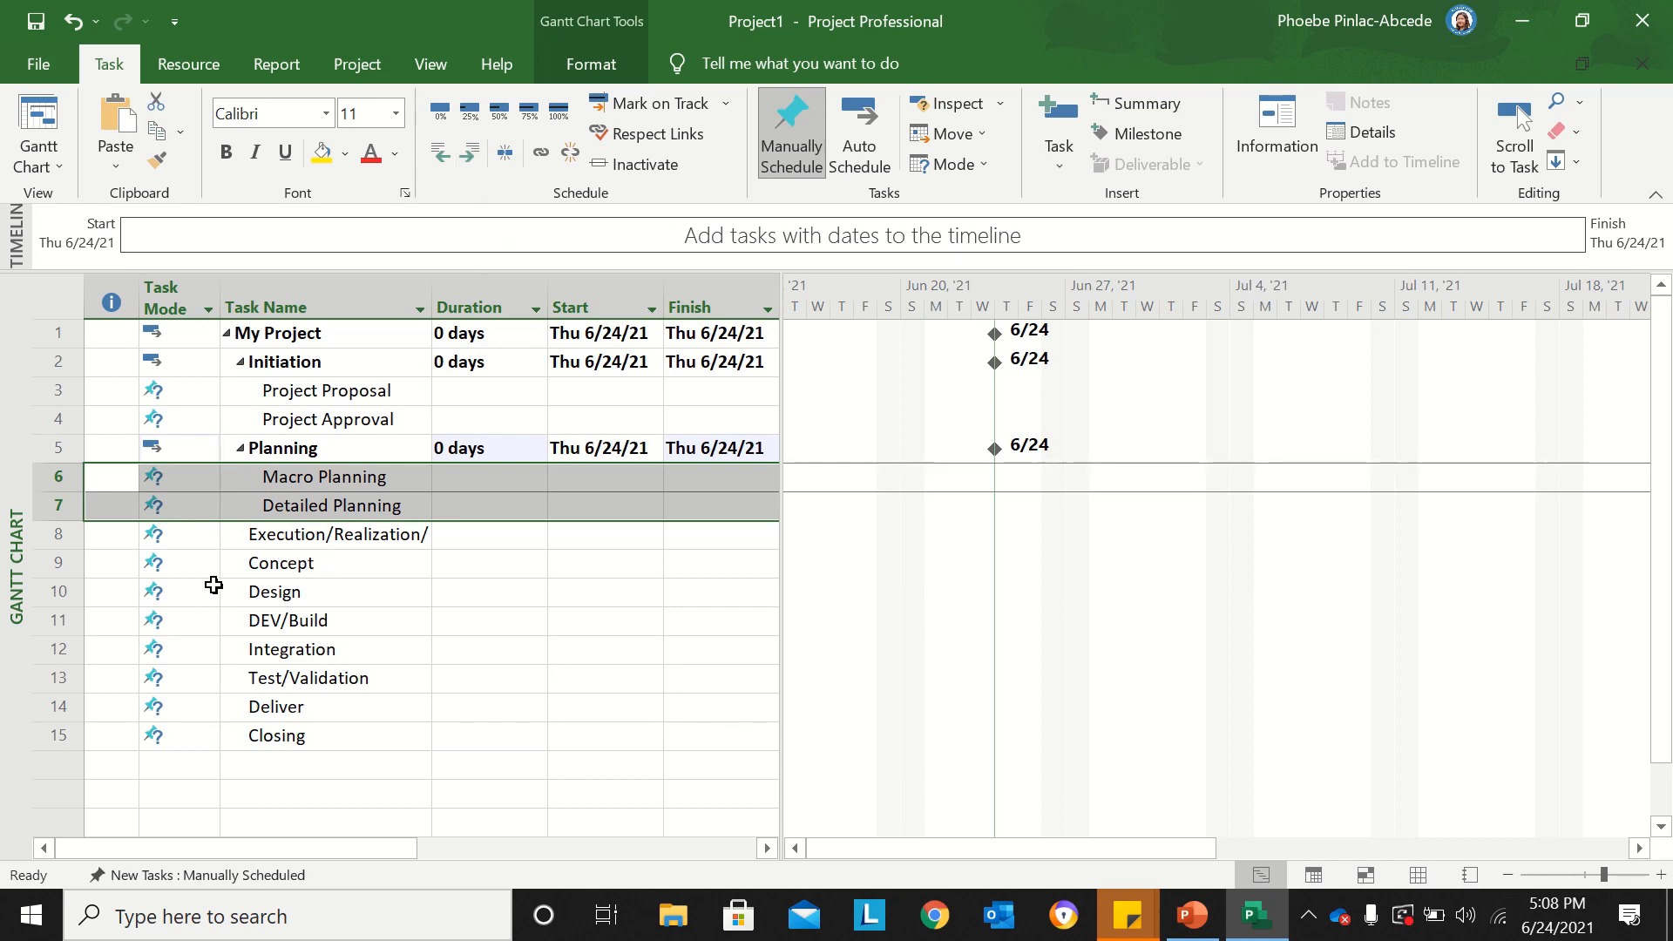
# Step: Indent the tasks Concept through Deliver as subtasks of Execution/Realization/Integration
pyautogui.click(43, 538)
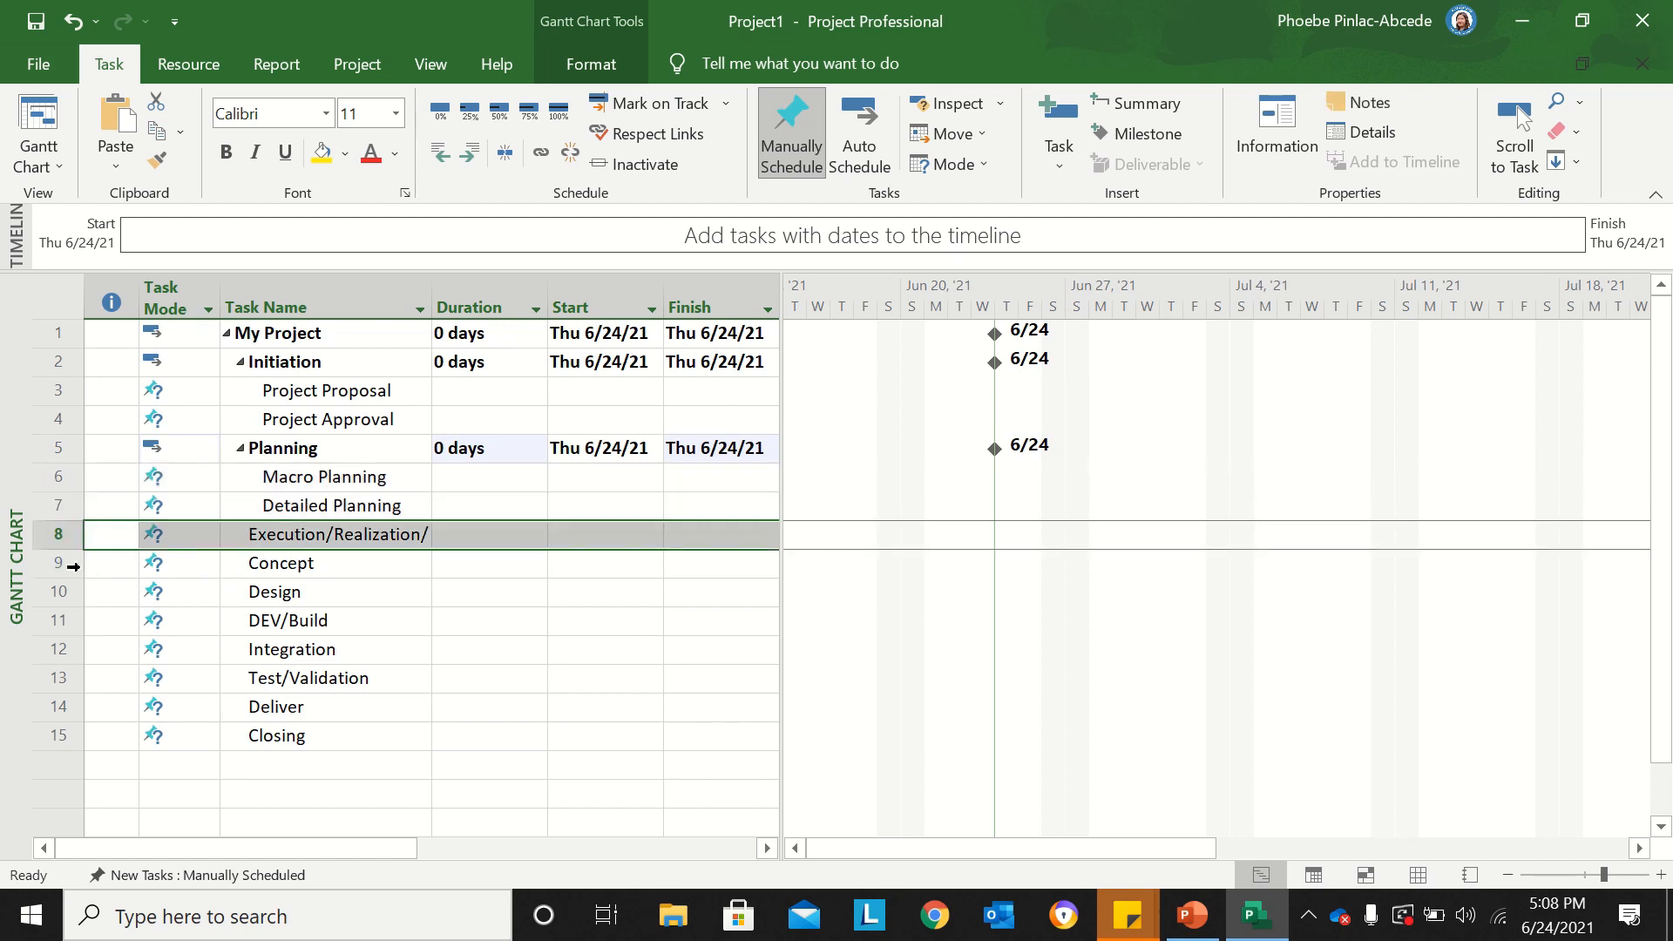
pyautogui.moveTo(59, 562); pyautogui.dragTo(100, 706)
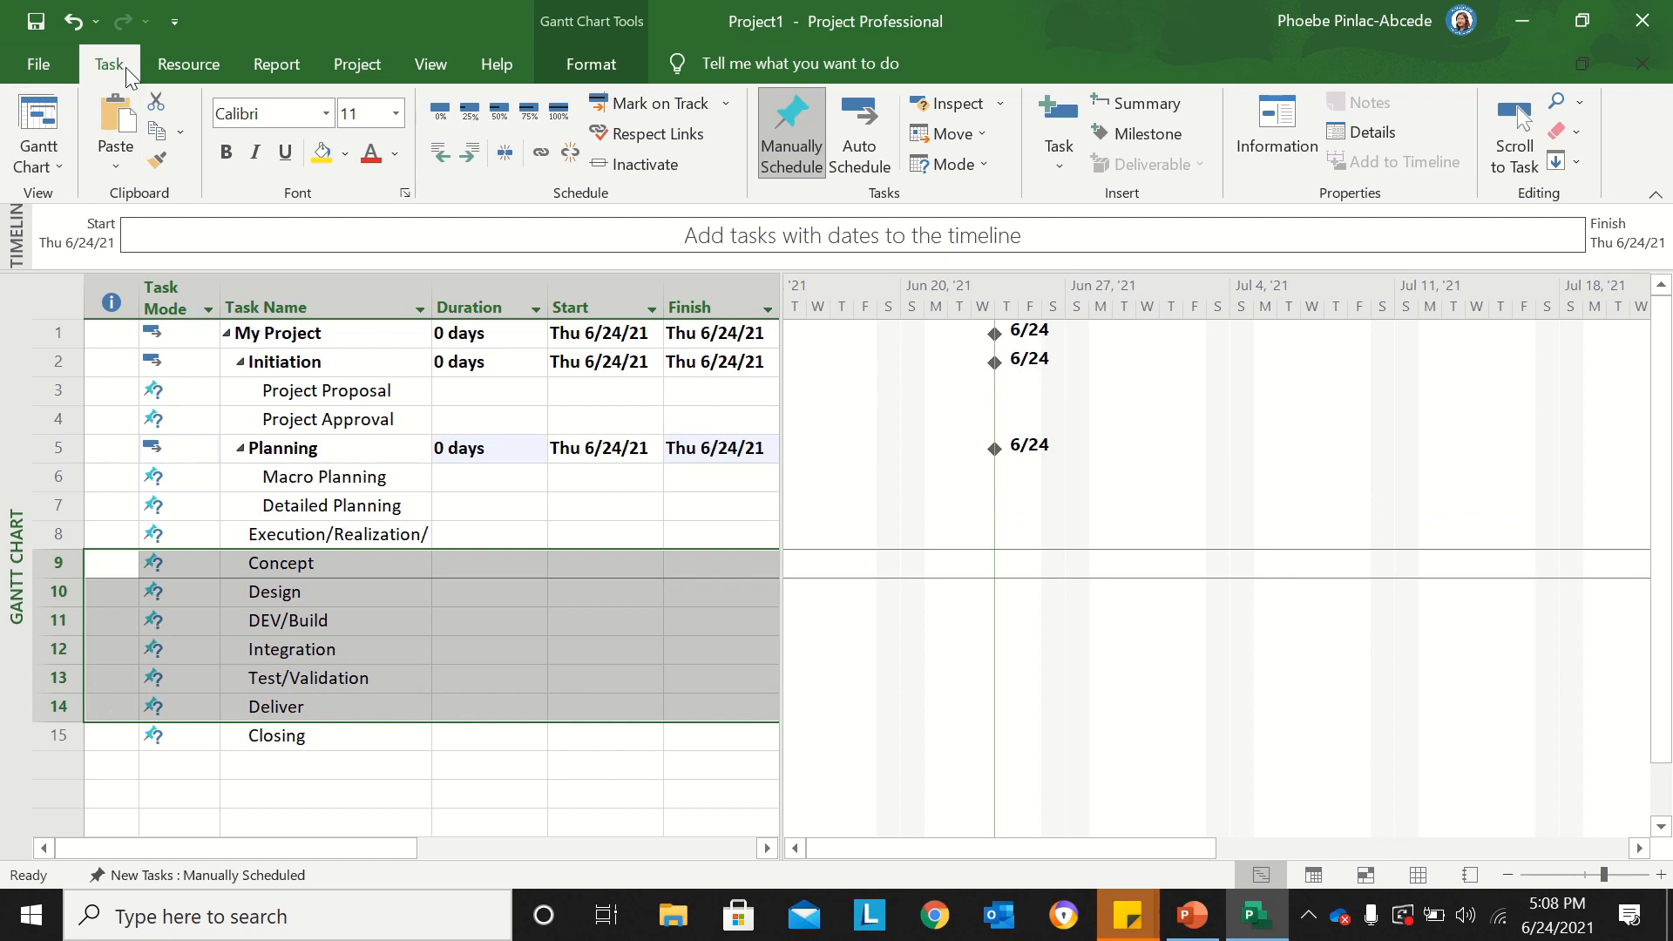
pyautogui.click(467, 161)
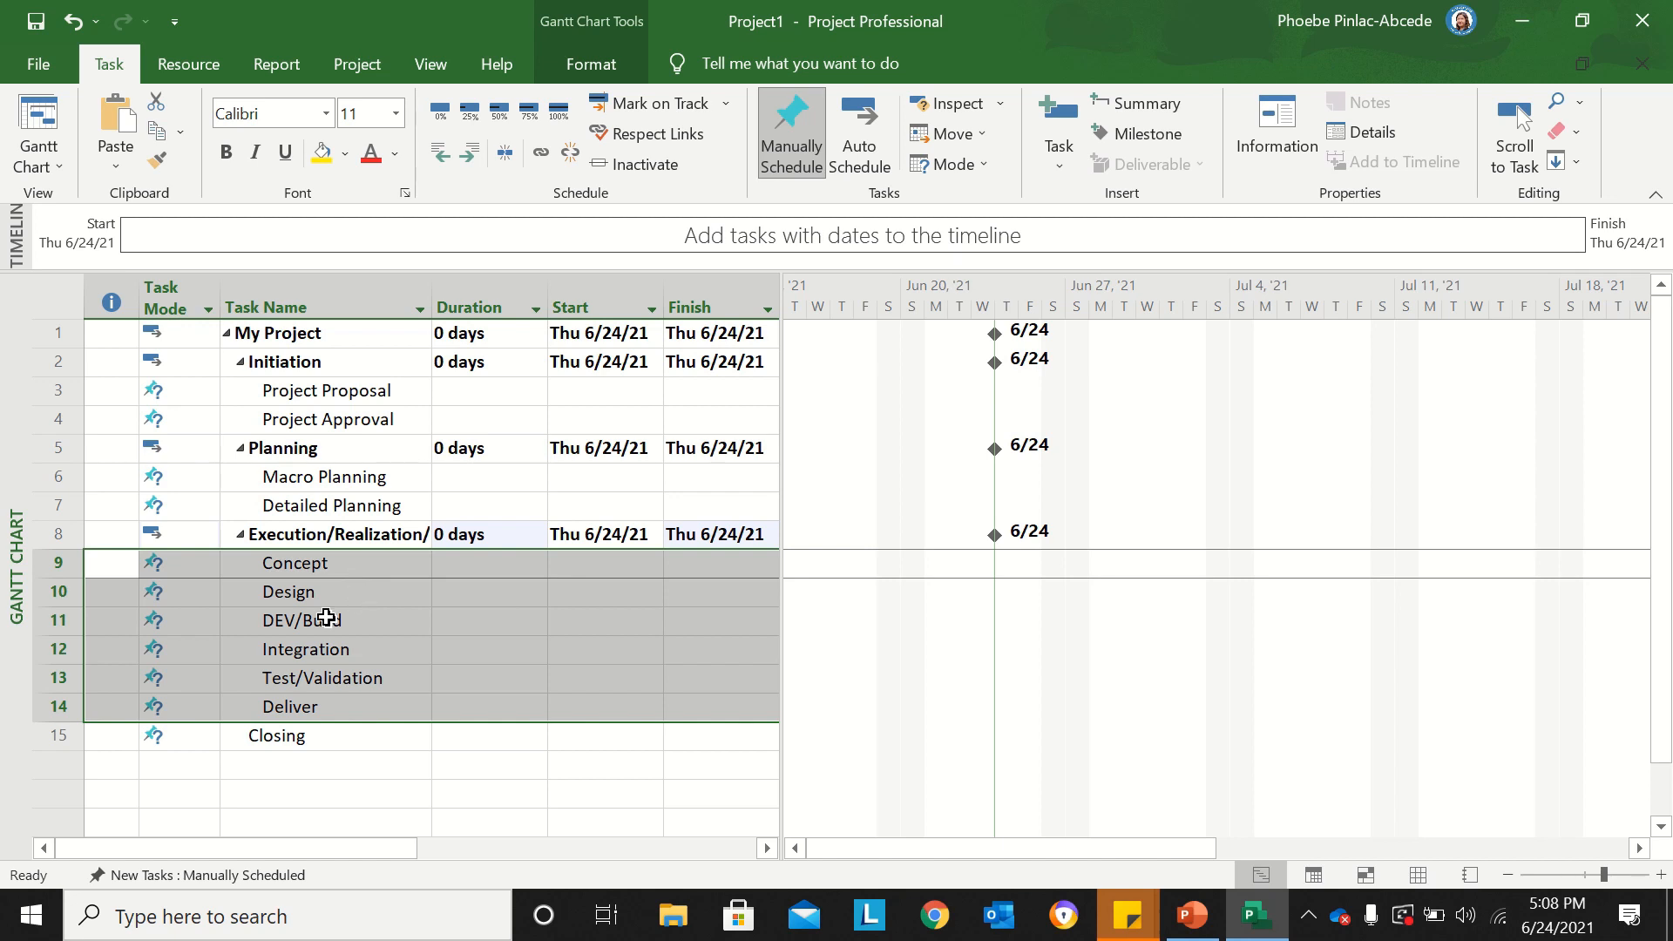
# Step: Add a task named Closing Meeting below Closing and indent it as a subtask of Closing
pyautogui.click(336, 758)
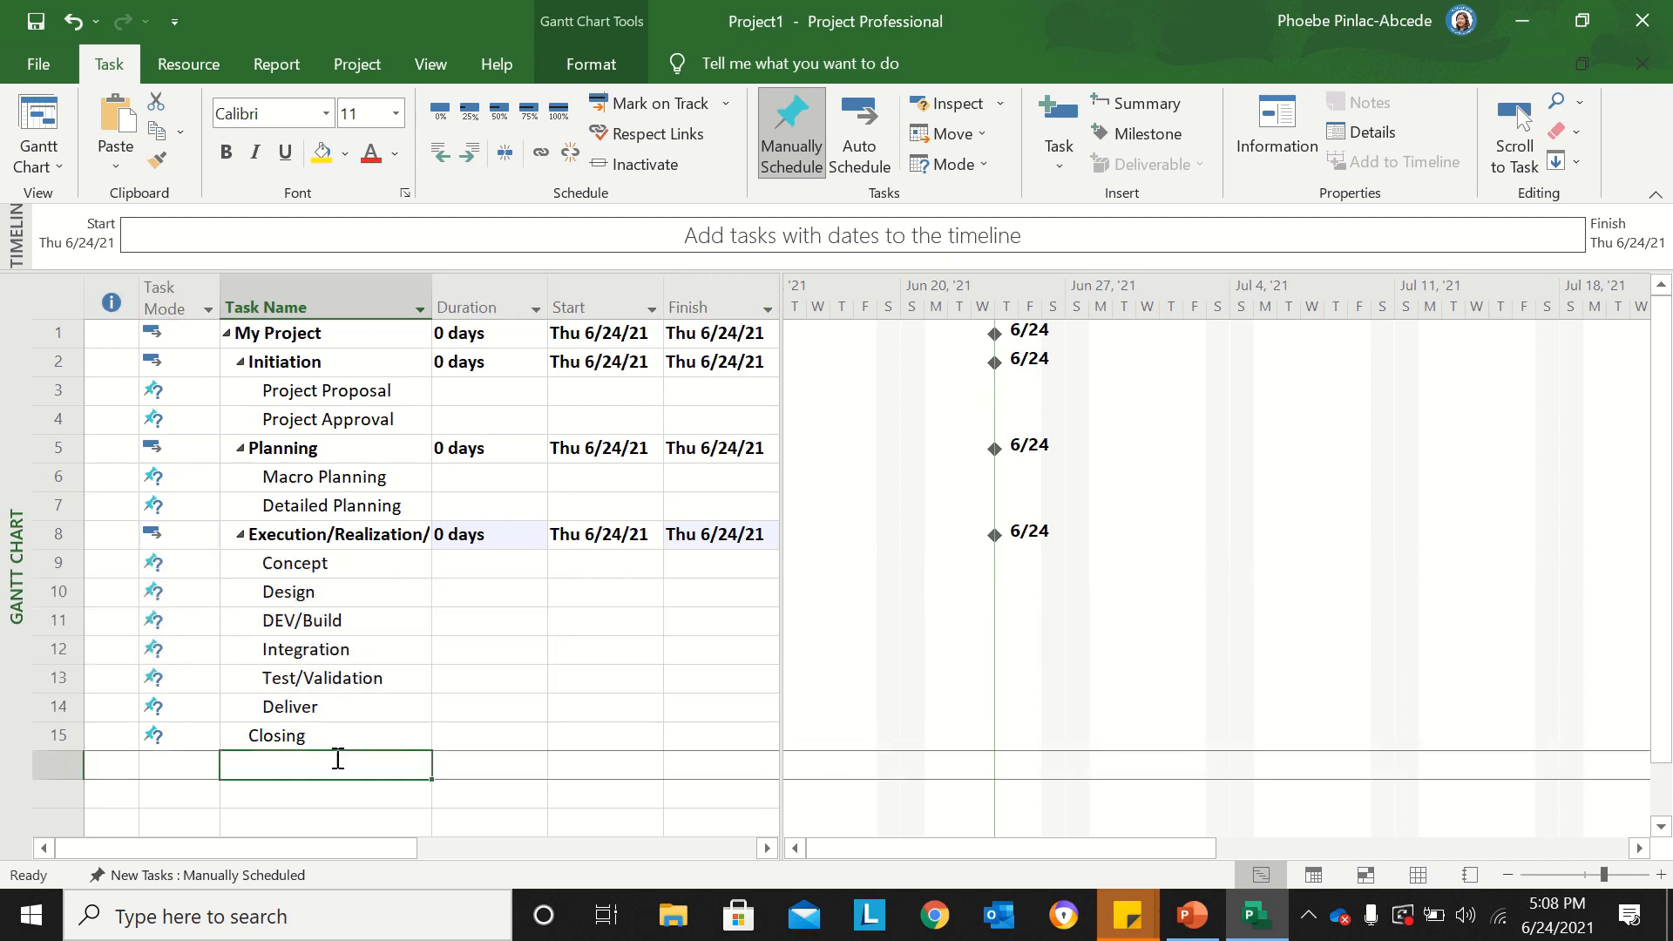
pyautogui.write('Closing Meeting')
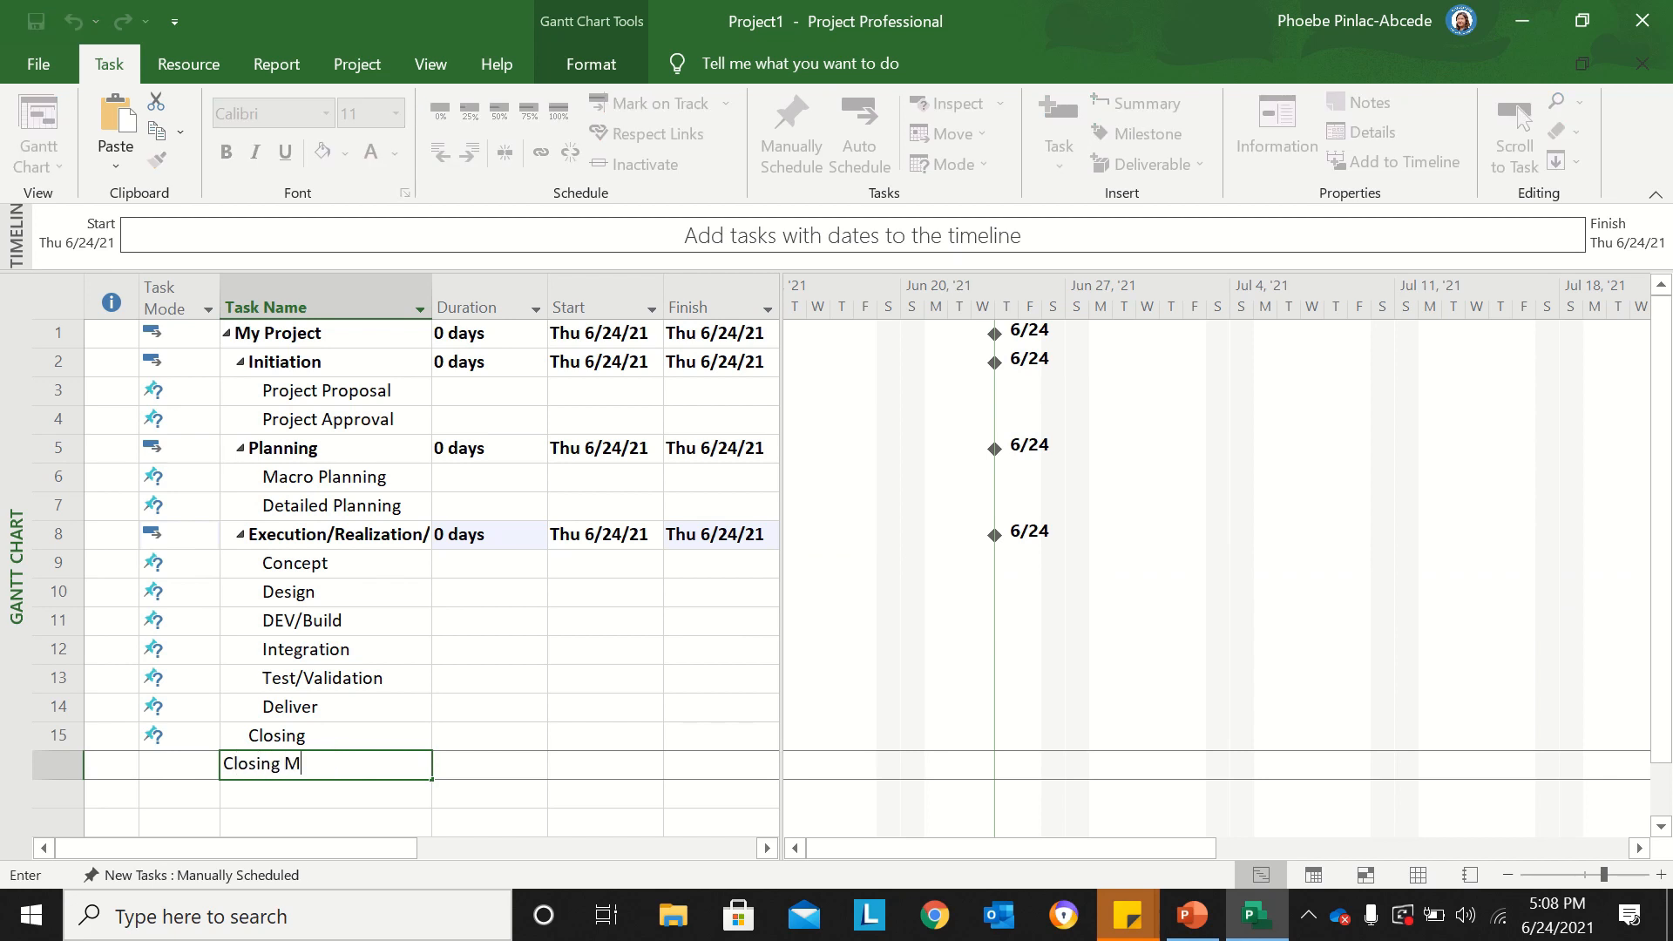
pyautogui.press('Return')
pyautogui.click(336, 758)
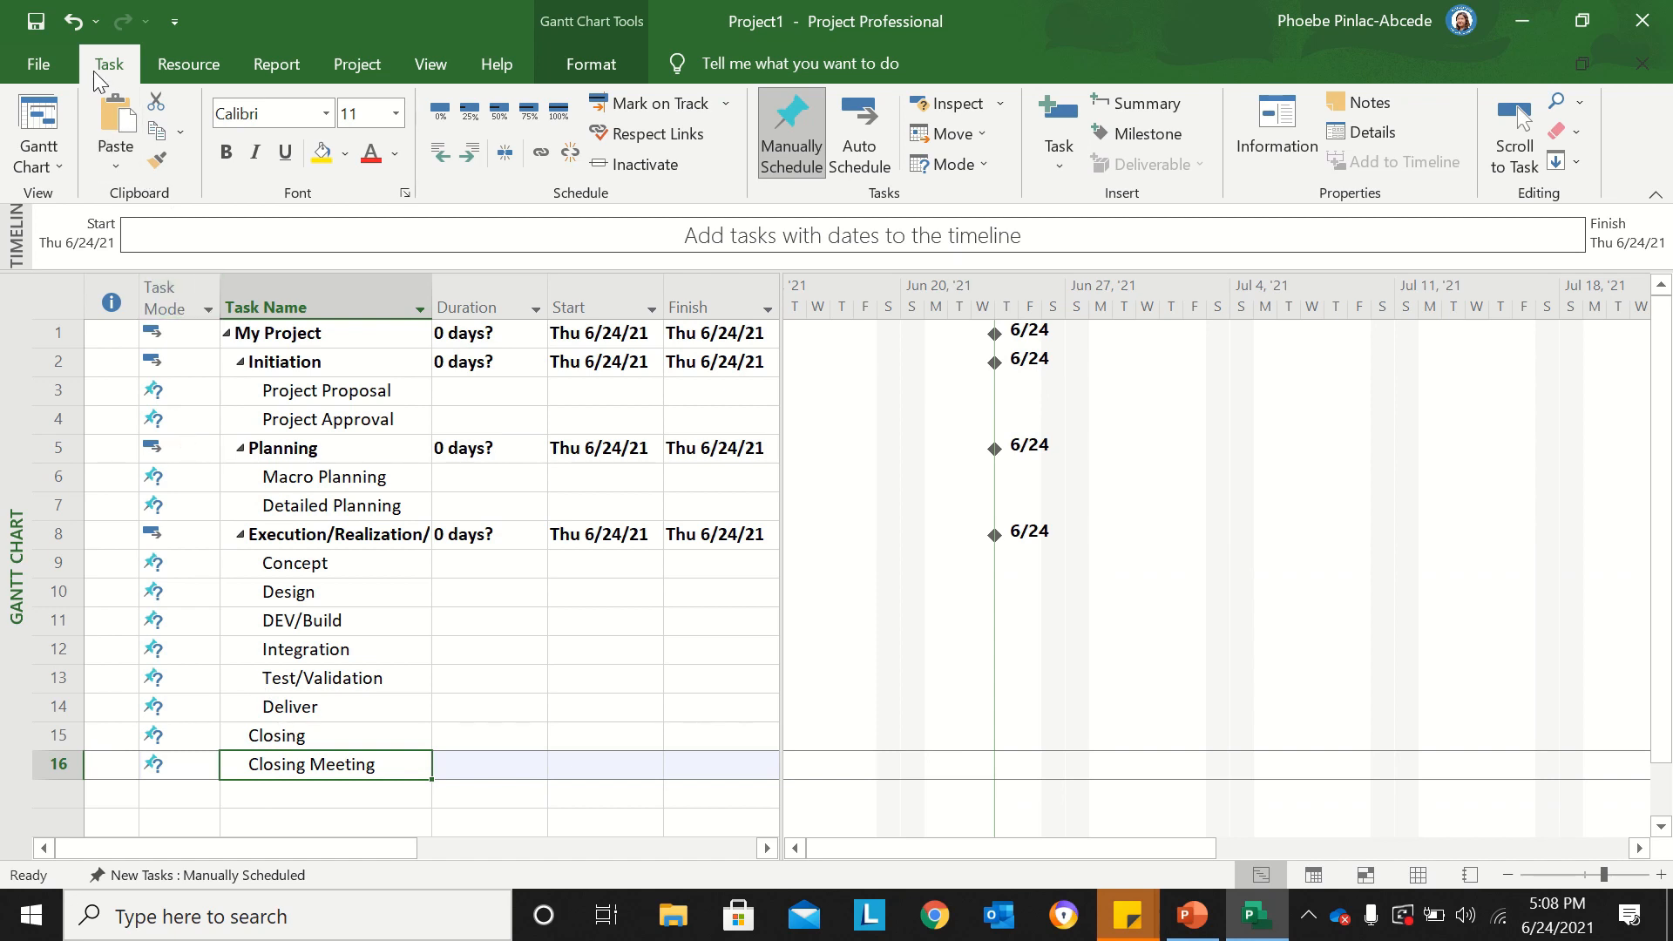
pyautogui.click(476, 155)
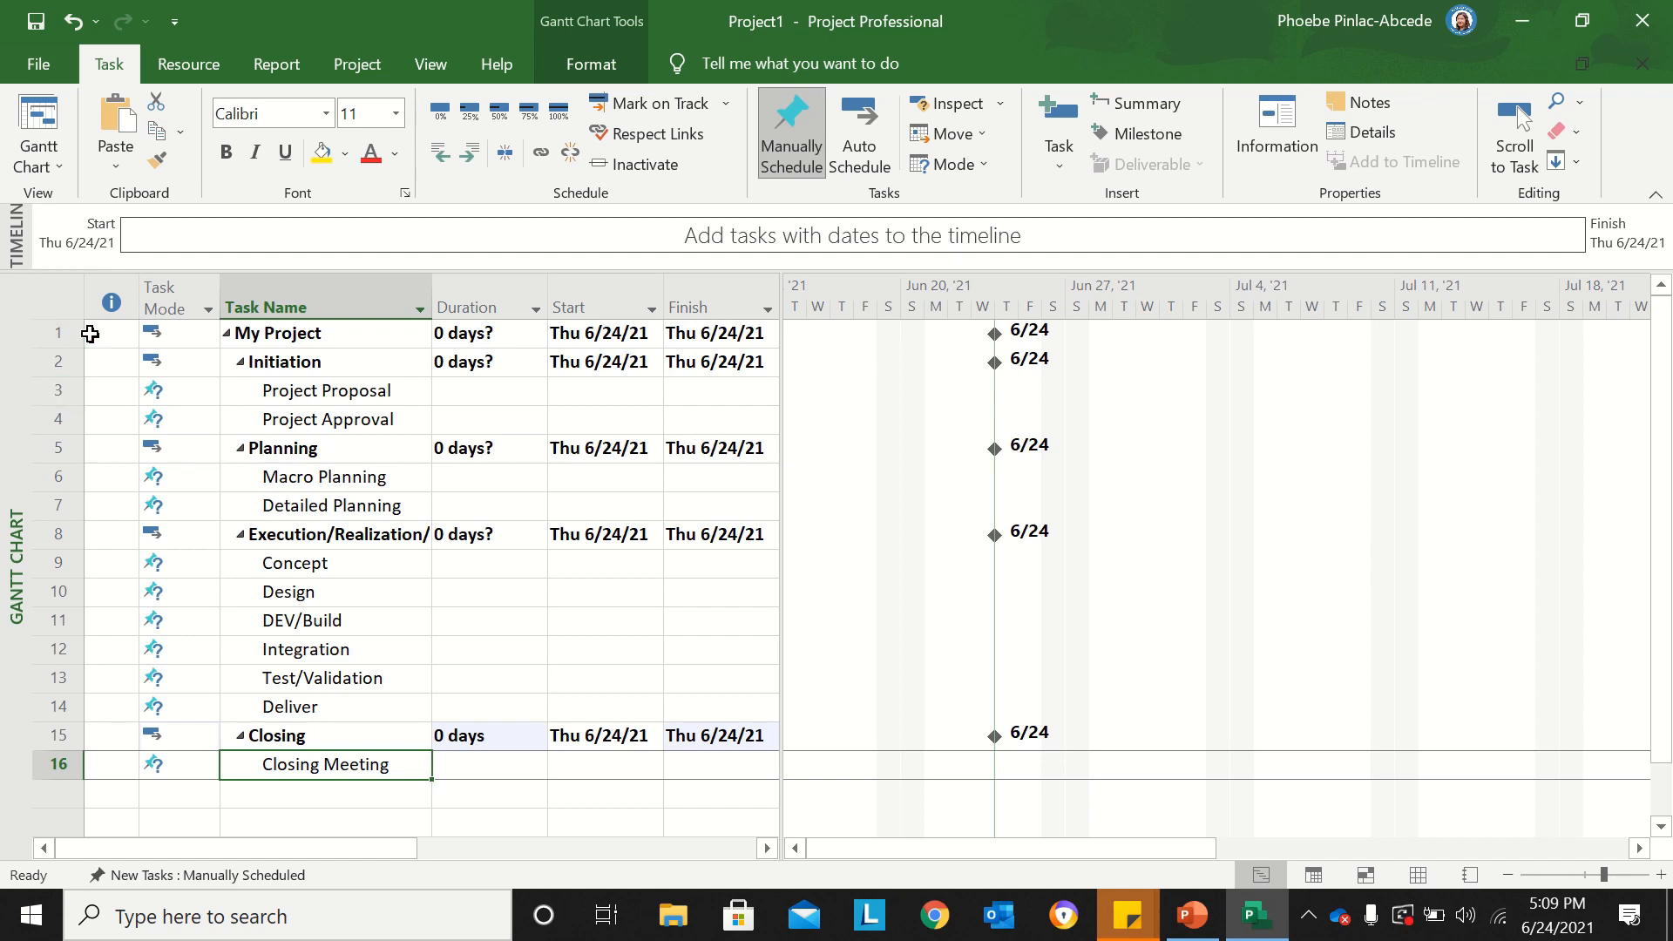
pyautogui.click(62, 361)
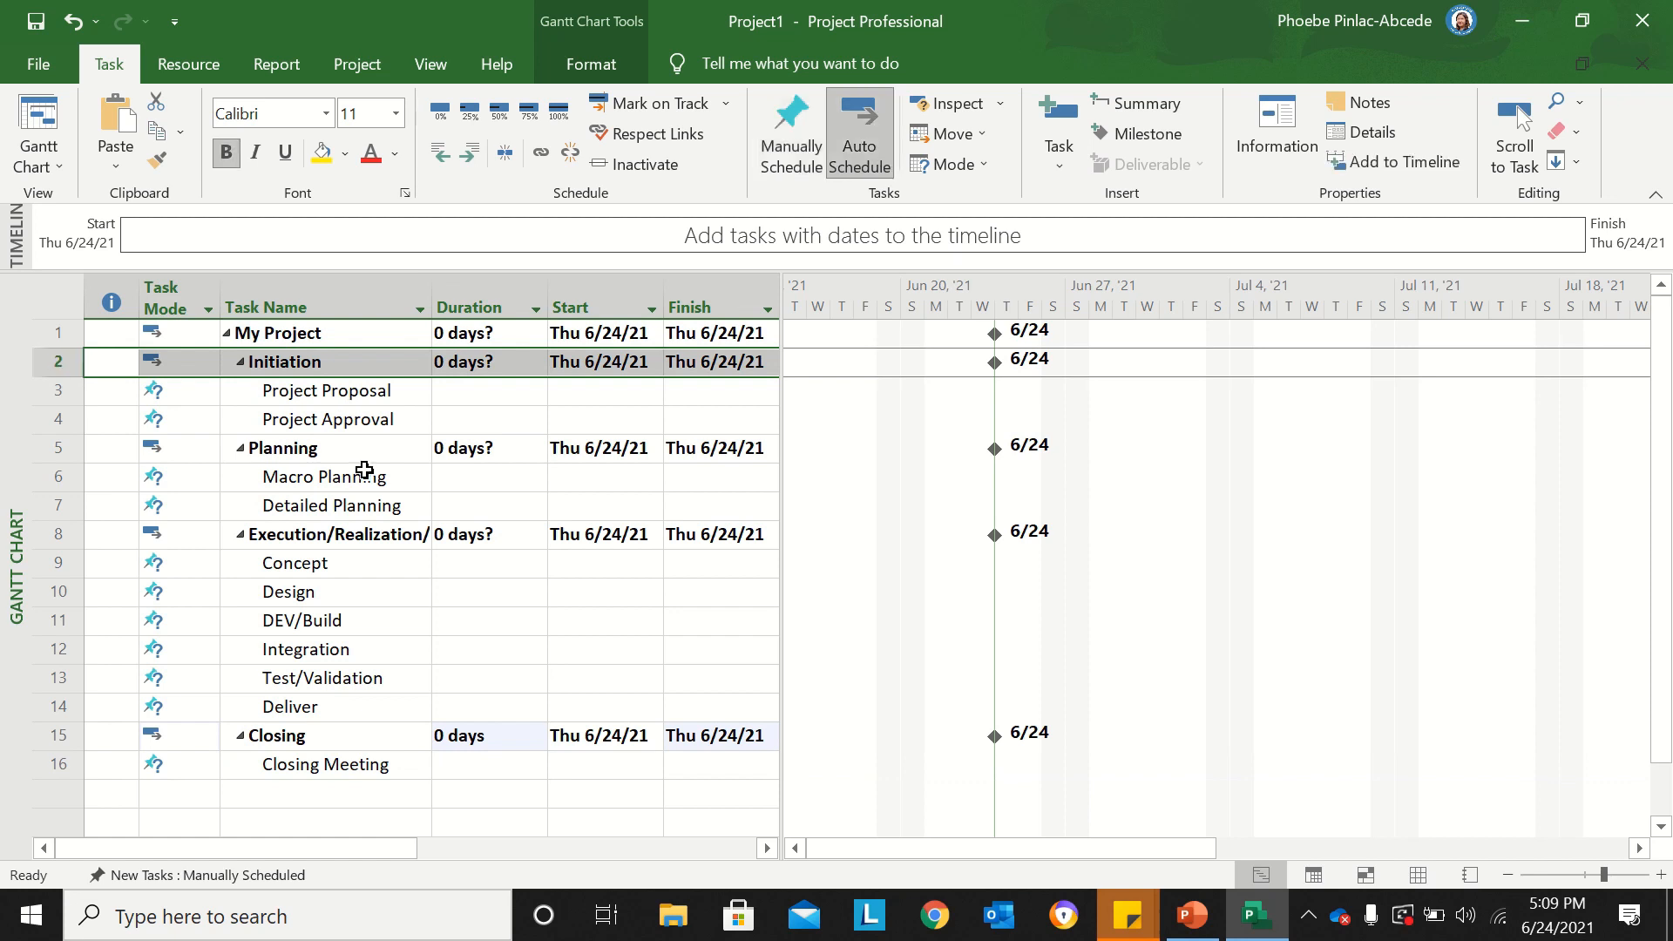
pyautogui.click(63, 448)
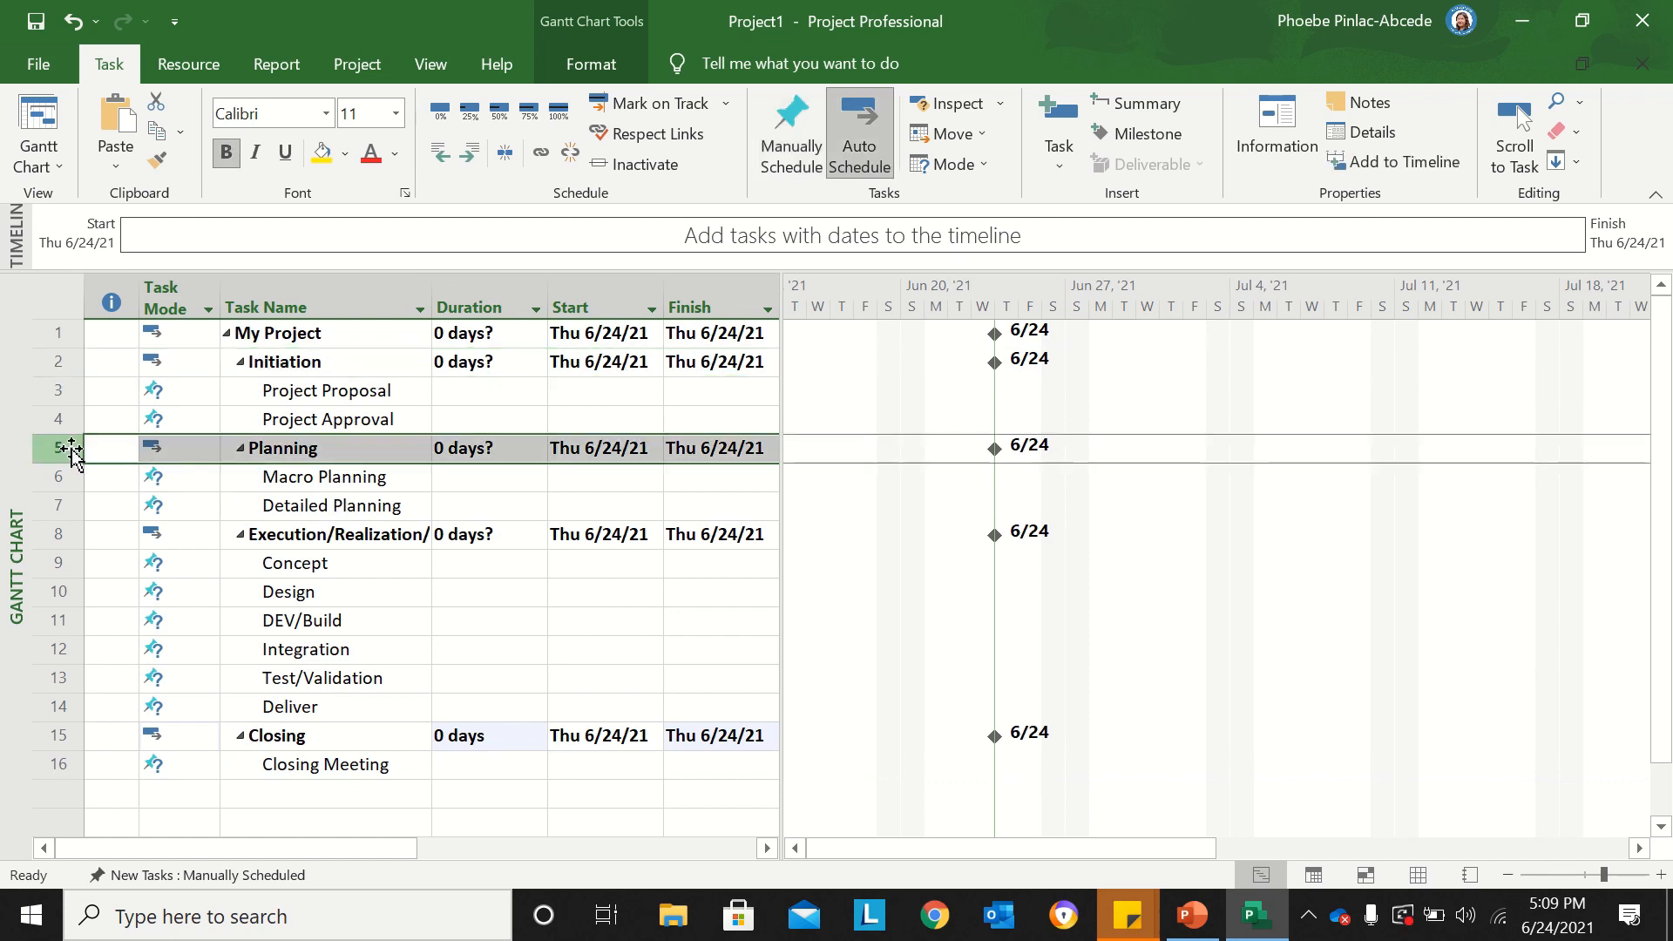
pyautogui.click(59, 538)
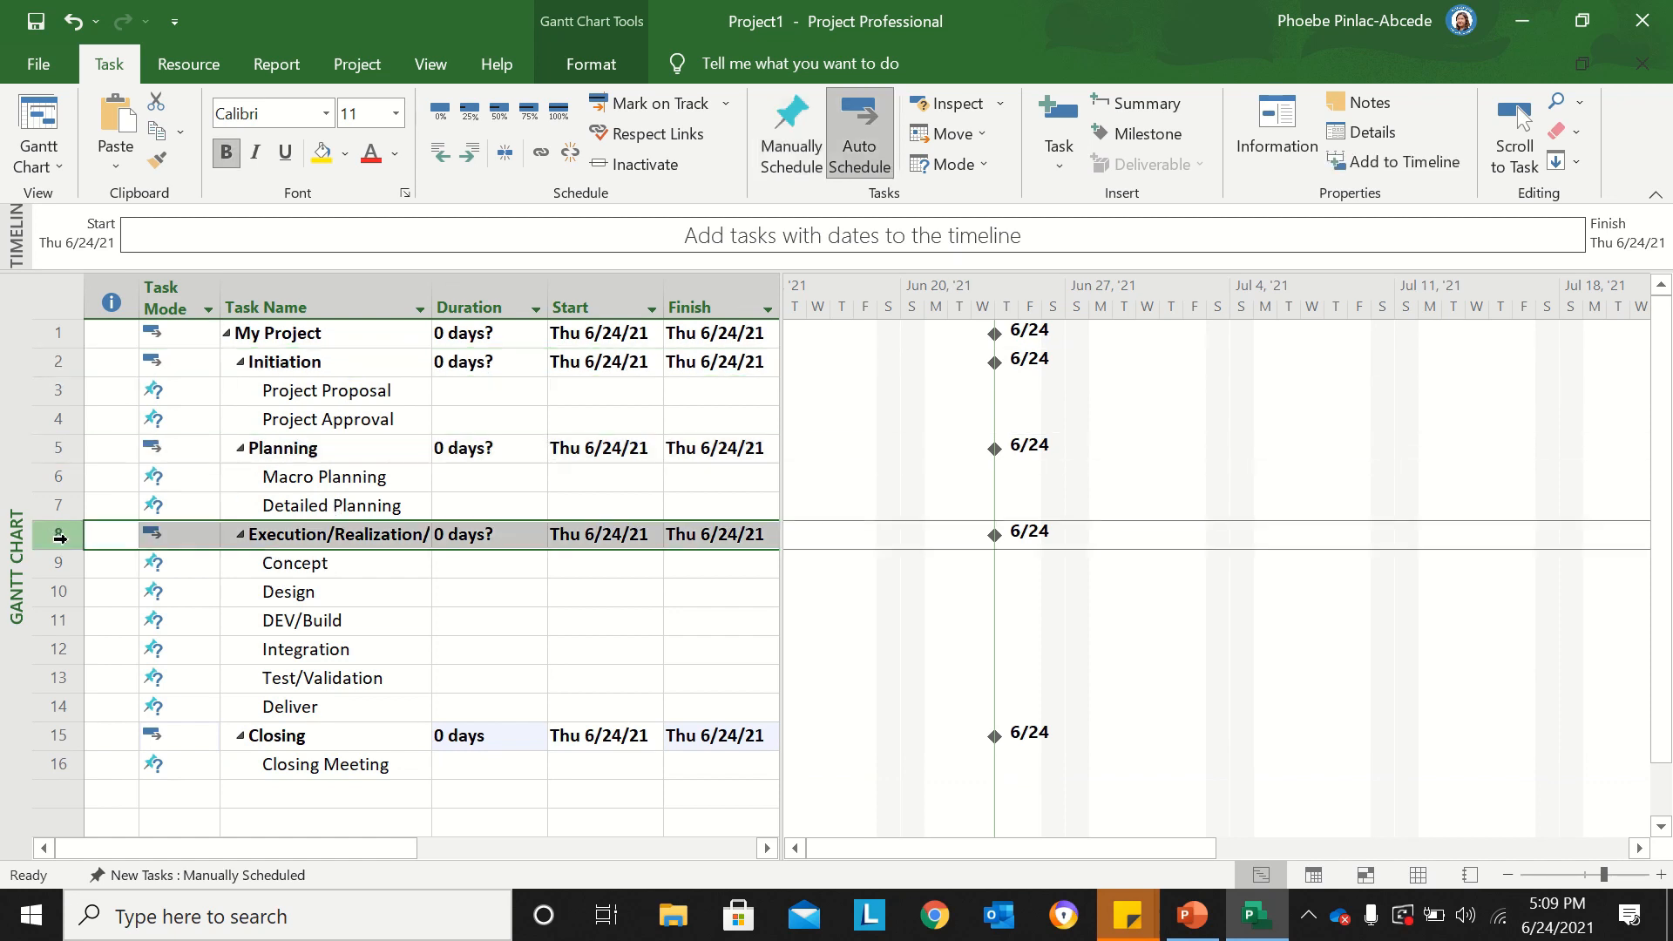
pyautogui.click(61, 734)
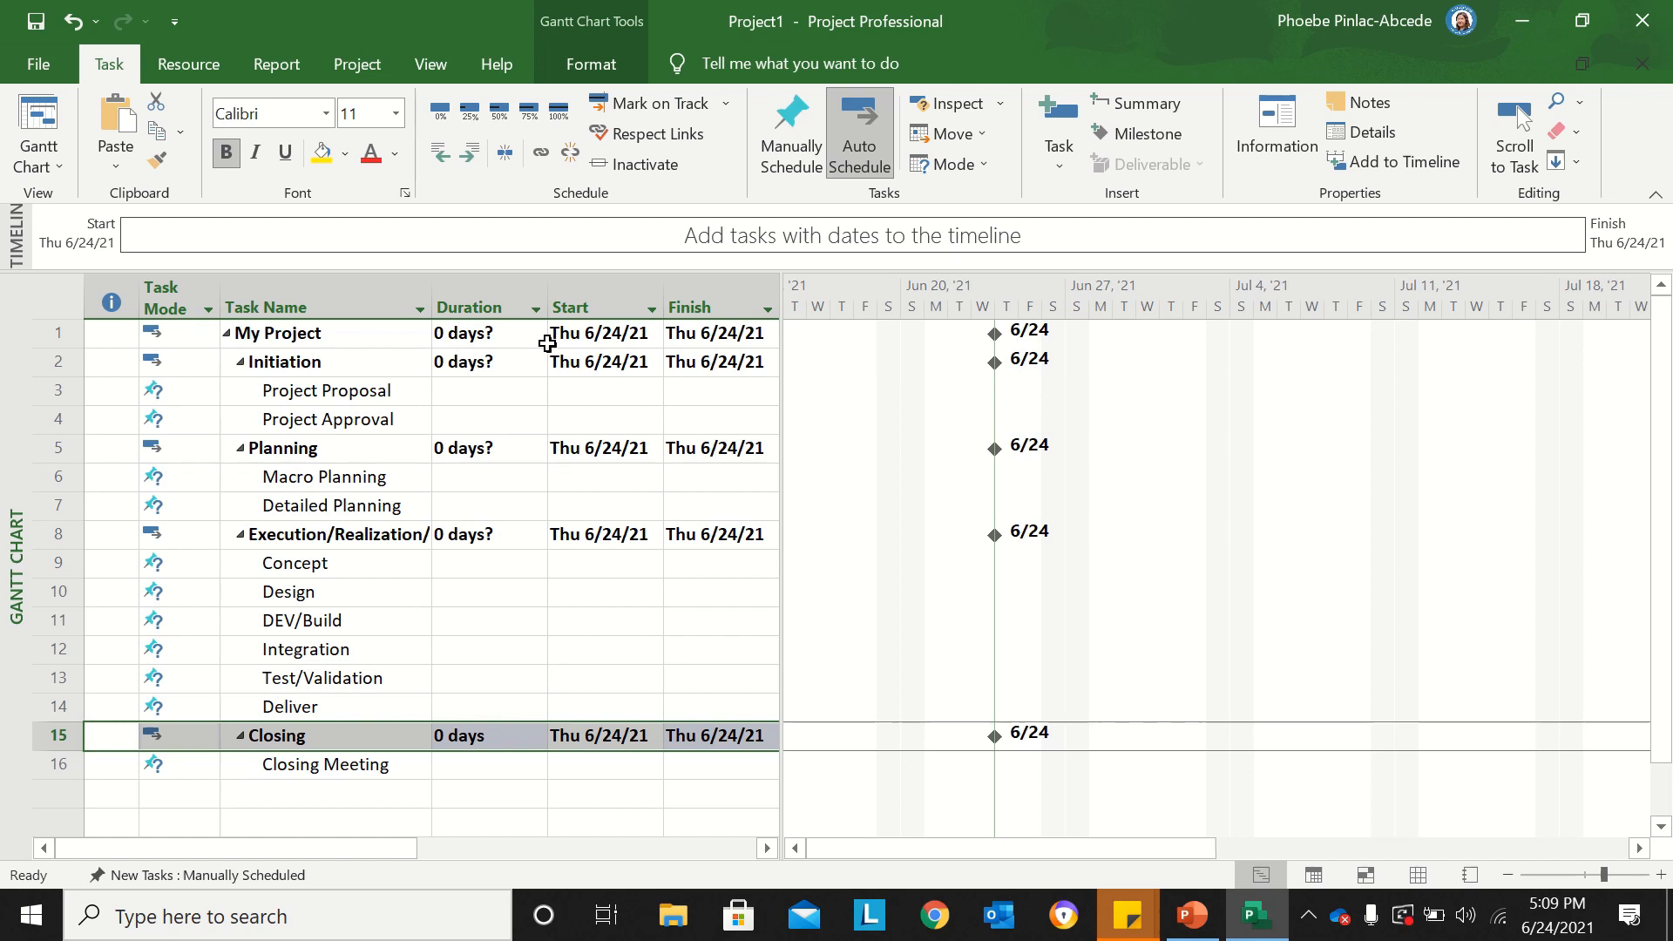
# Step: Set all tasks from My Project through Closing Meeting to auto-scheduled mode
pyautogui.moveTo(57, 332); pyautogui.dragTo(71, 505)
pyautogui.moveTo(95, 613); pyautogui.dragTo(107, 763)
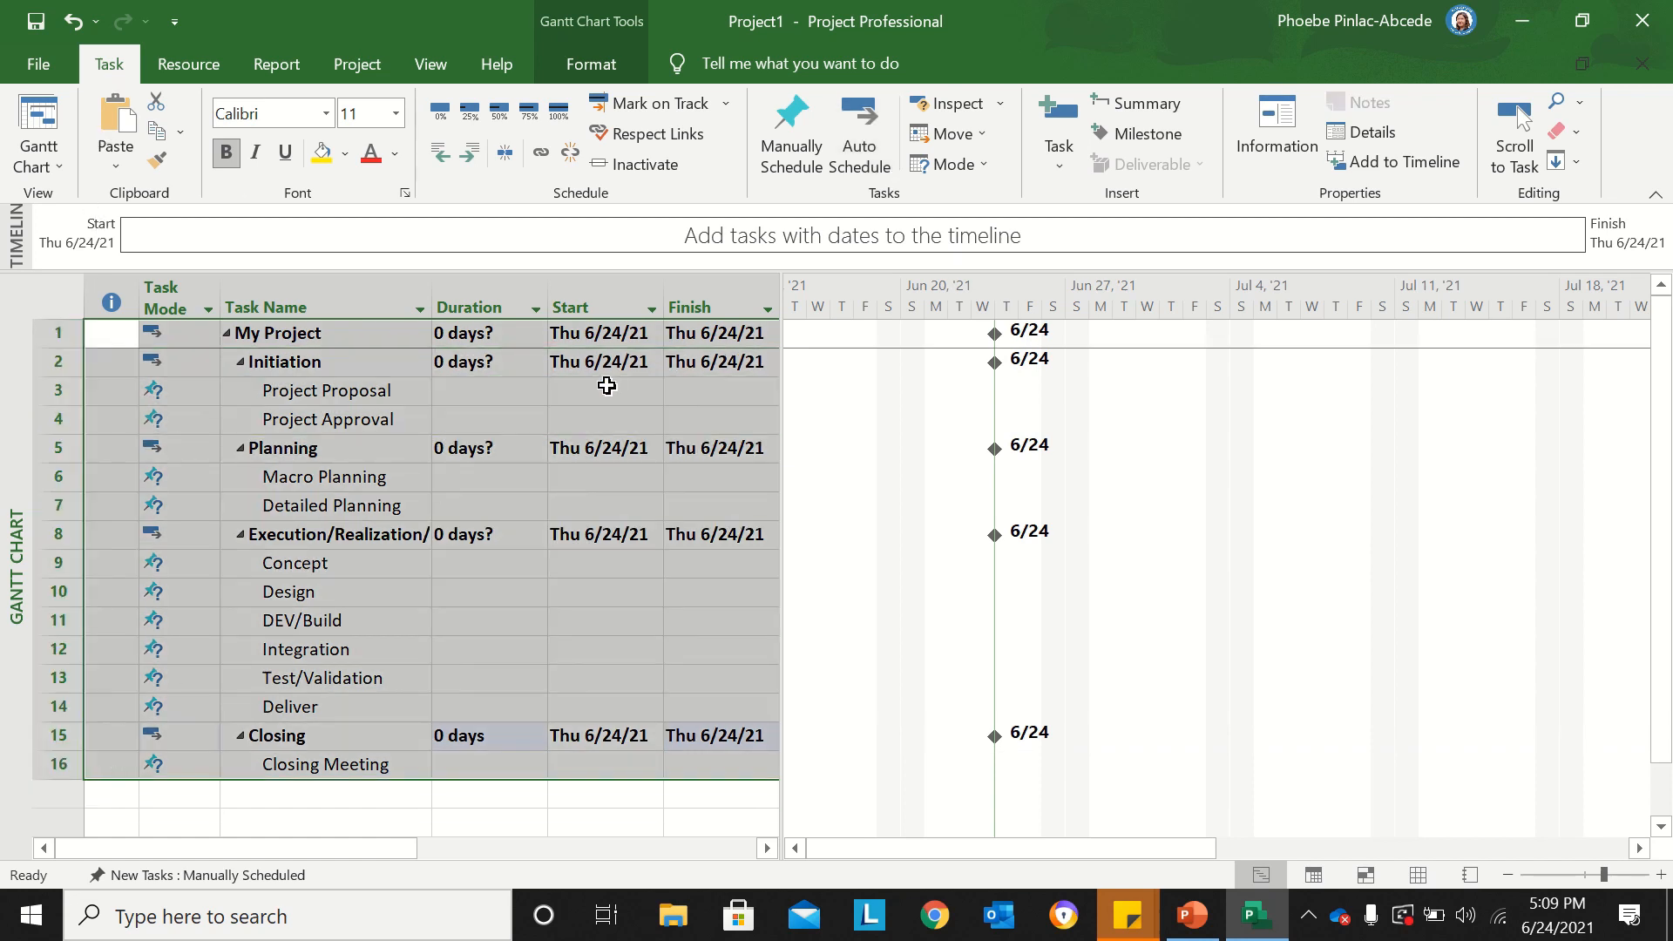
pyautogui.click(861, 163)
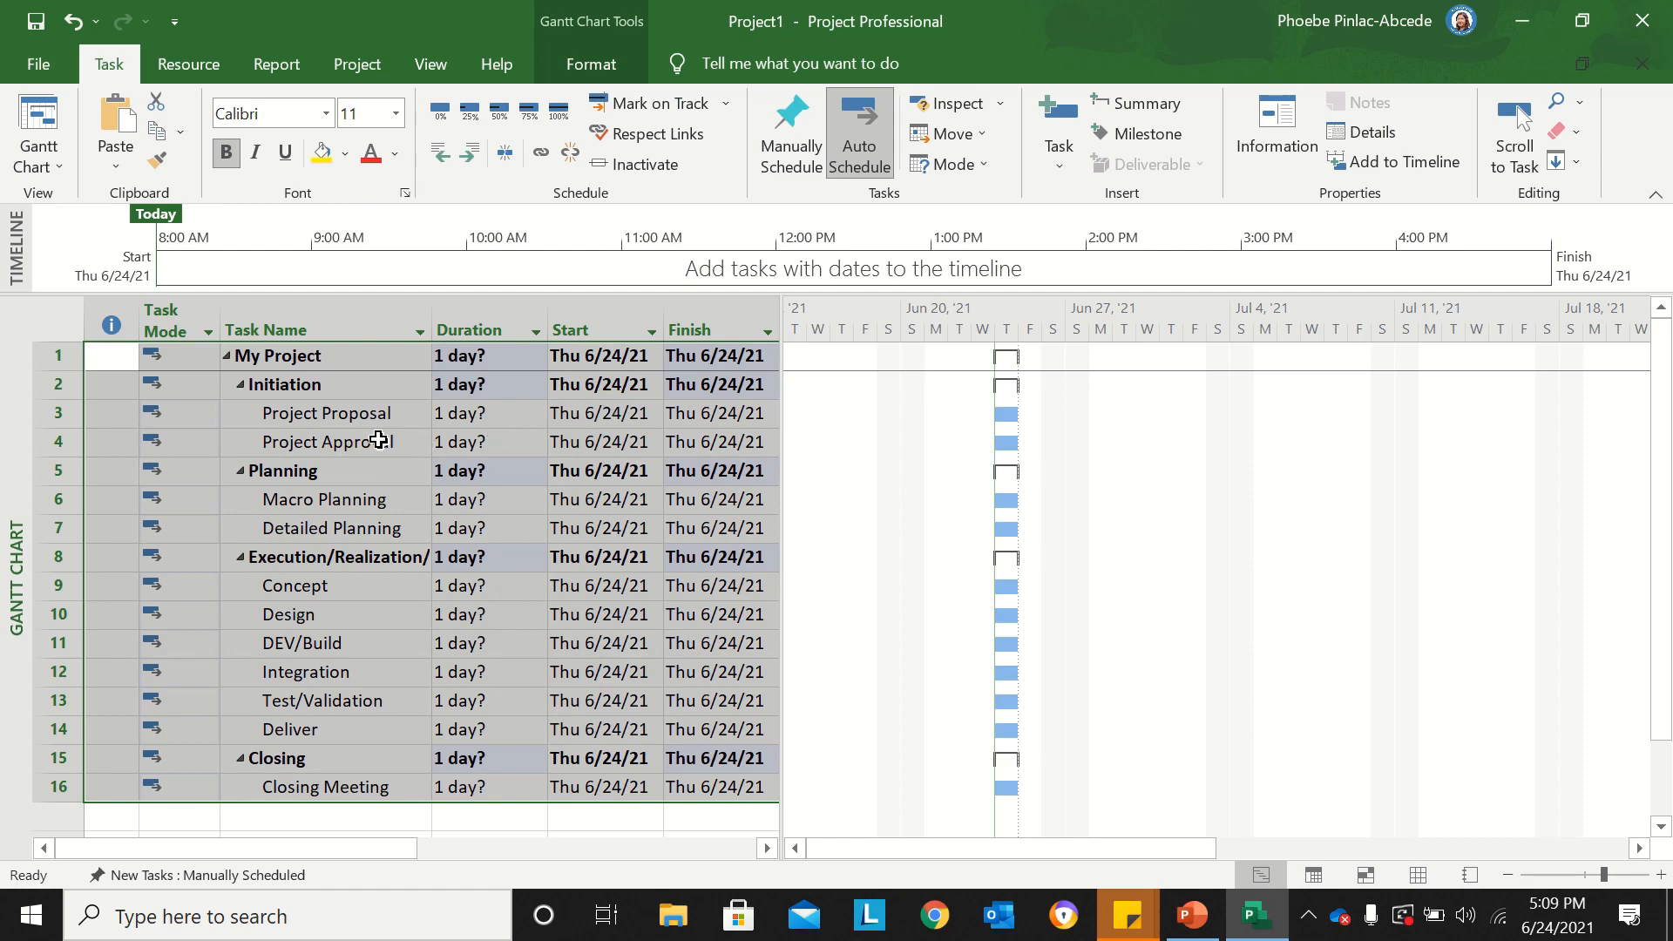
# Step: Set the durations of the Initiation subtasks: 1 week for Project Proposal and 0 days for Project Approval
pyautogui.click(340, 419)
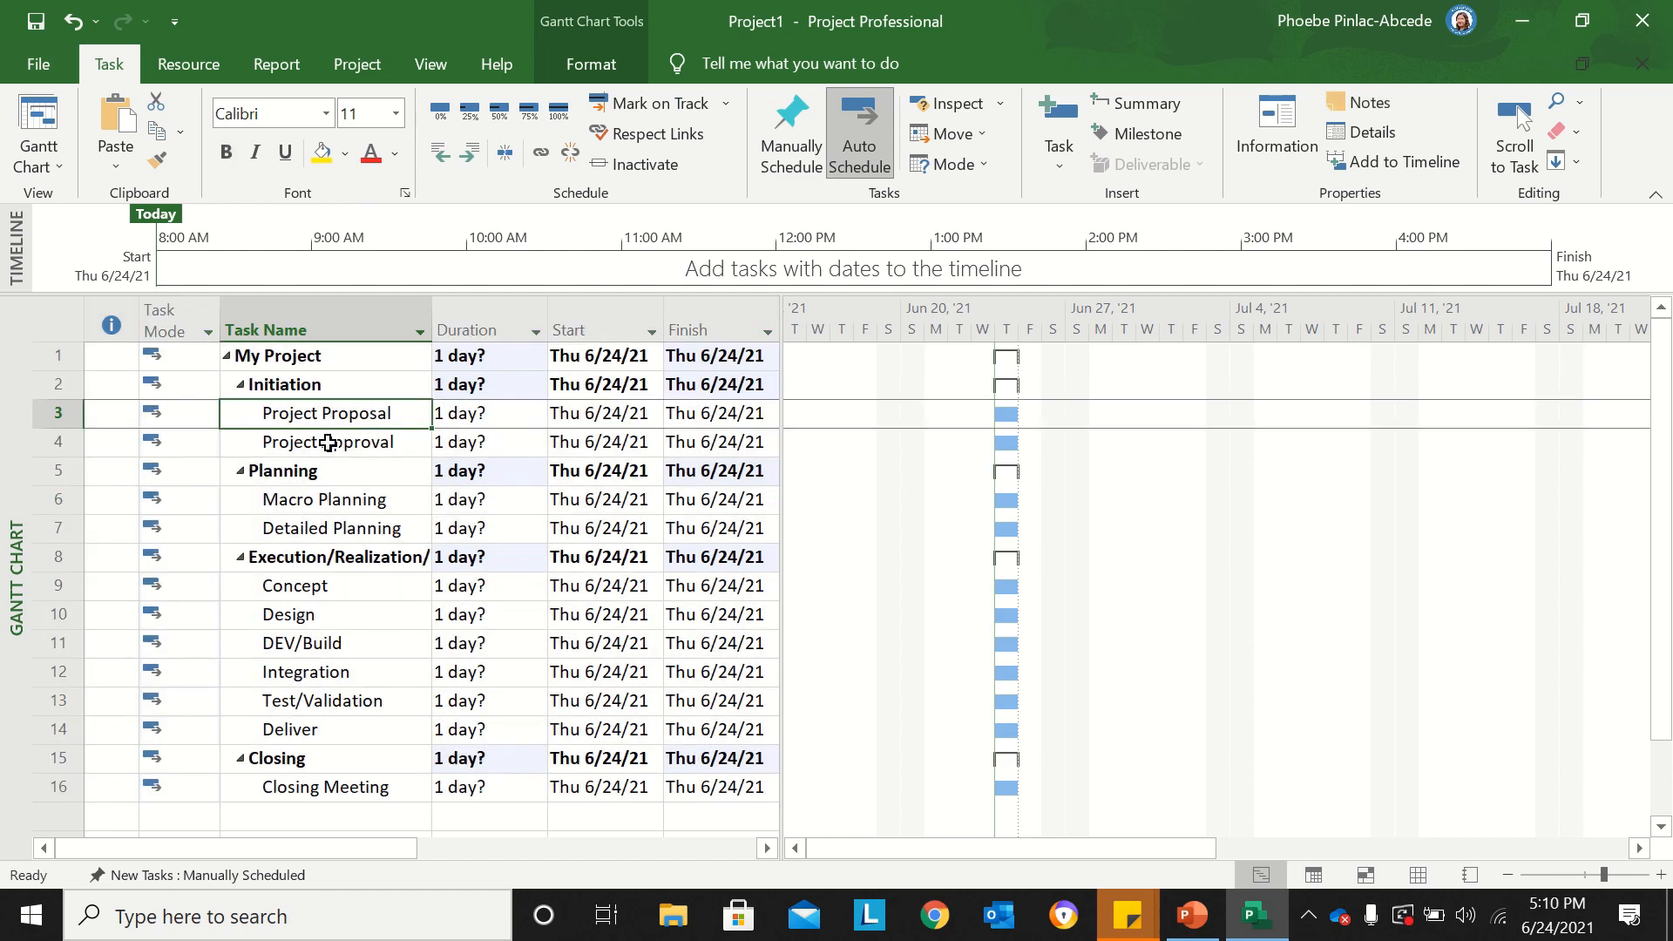
pyautogui.click(39, 421)
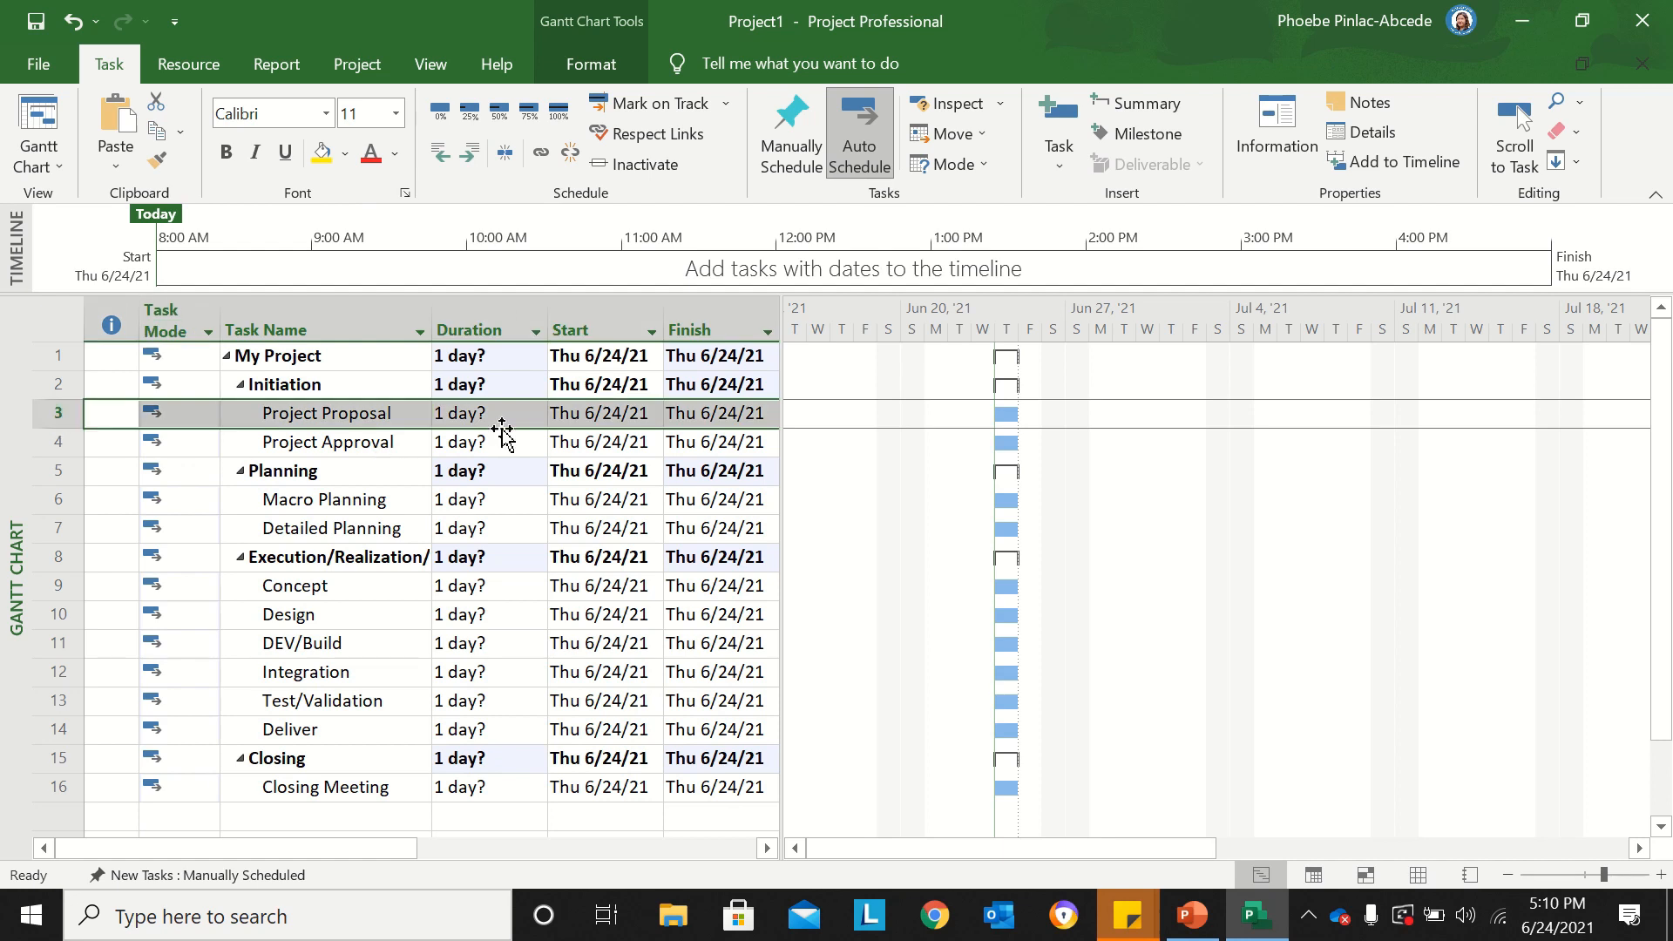
pyautogui.click(497, 418)
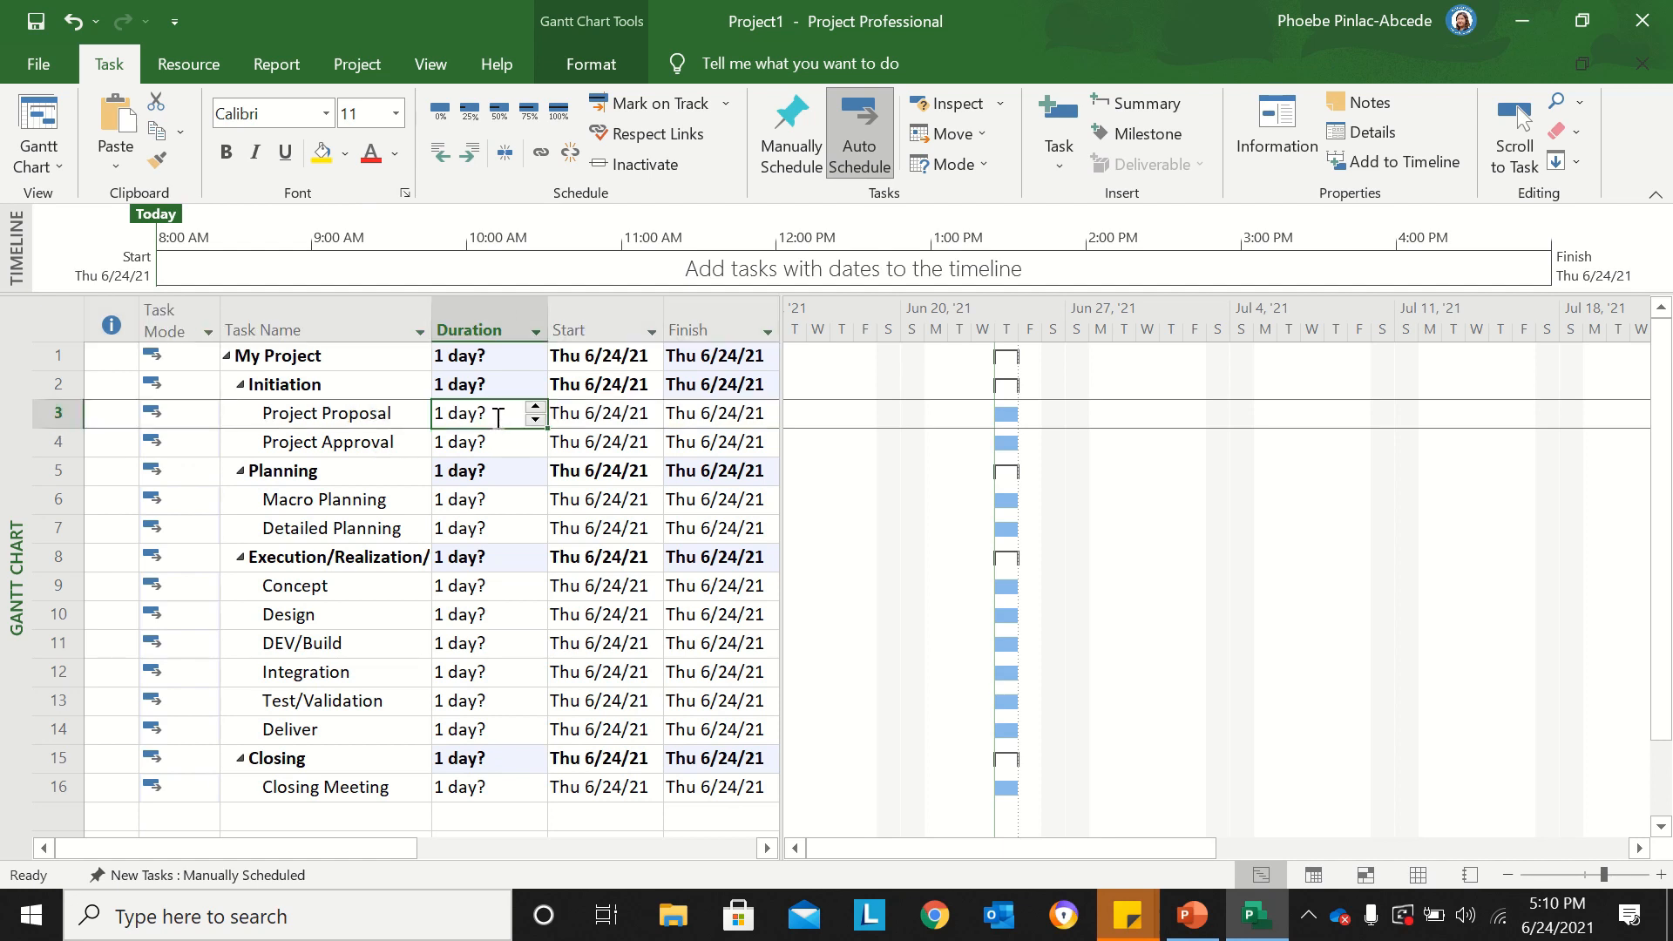
pyautogui.write('1 2')
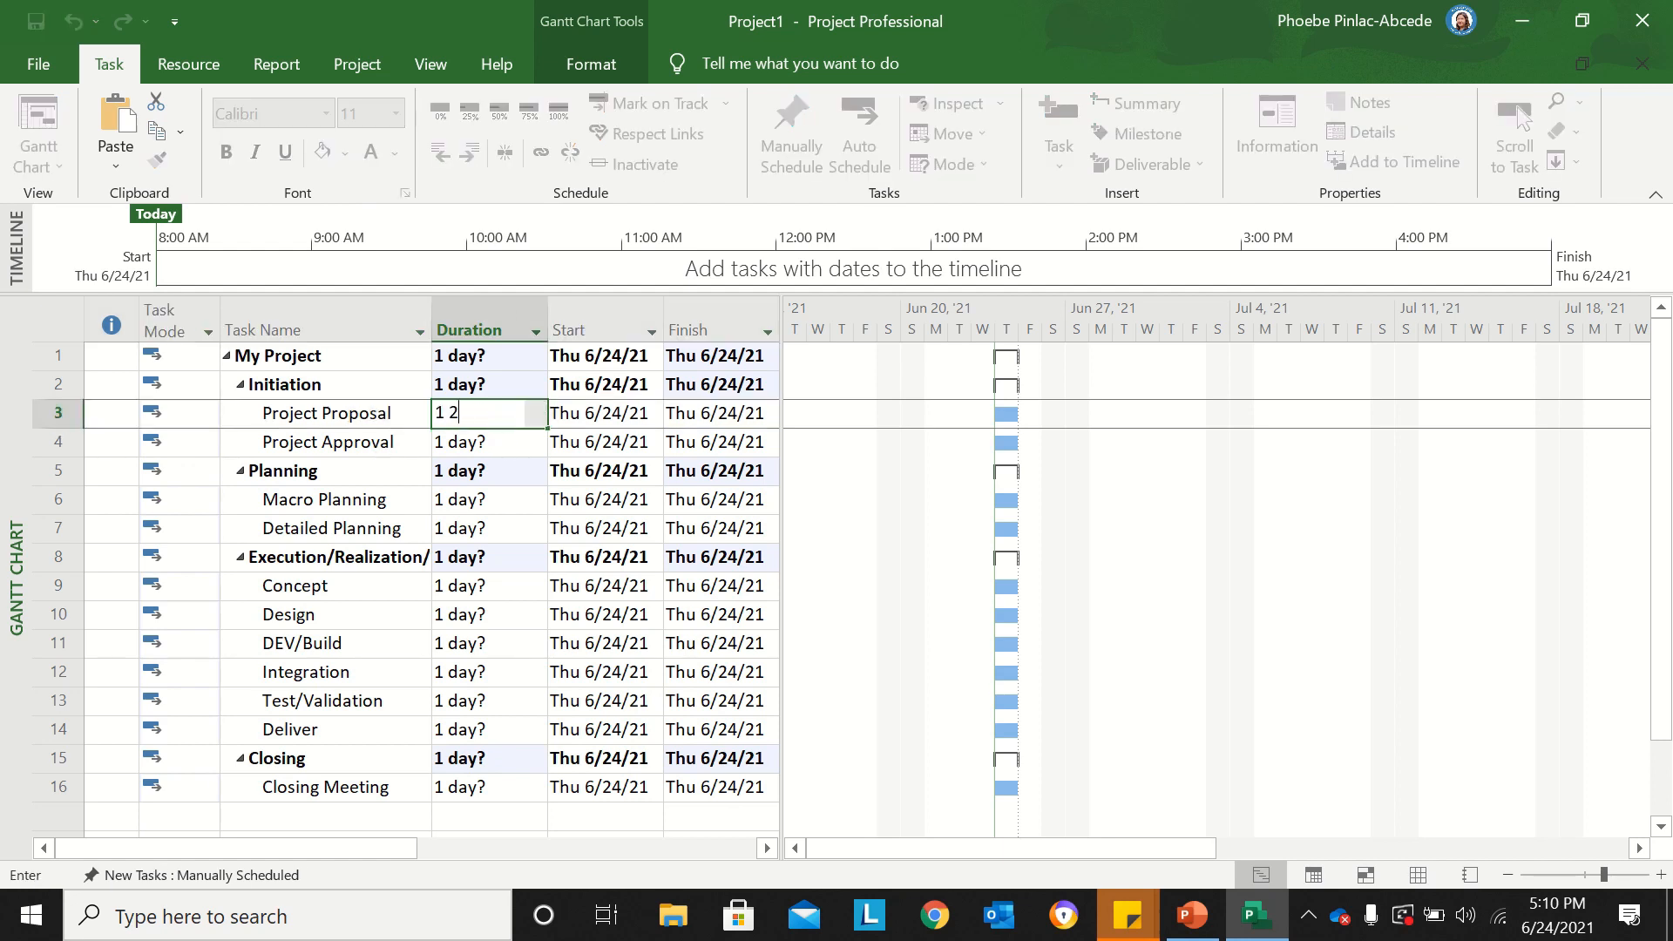
pyautogui.press('BackSpace')
pyautogui.write('wk')
pyautogui.press('Return')
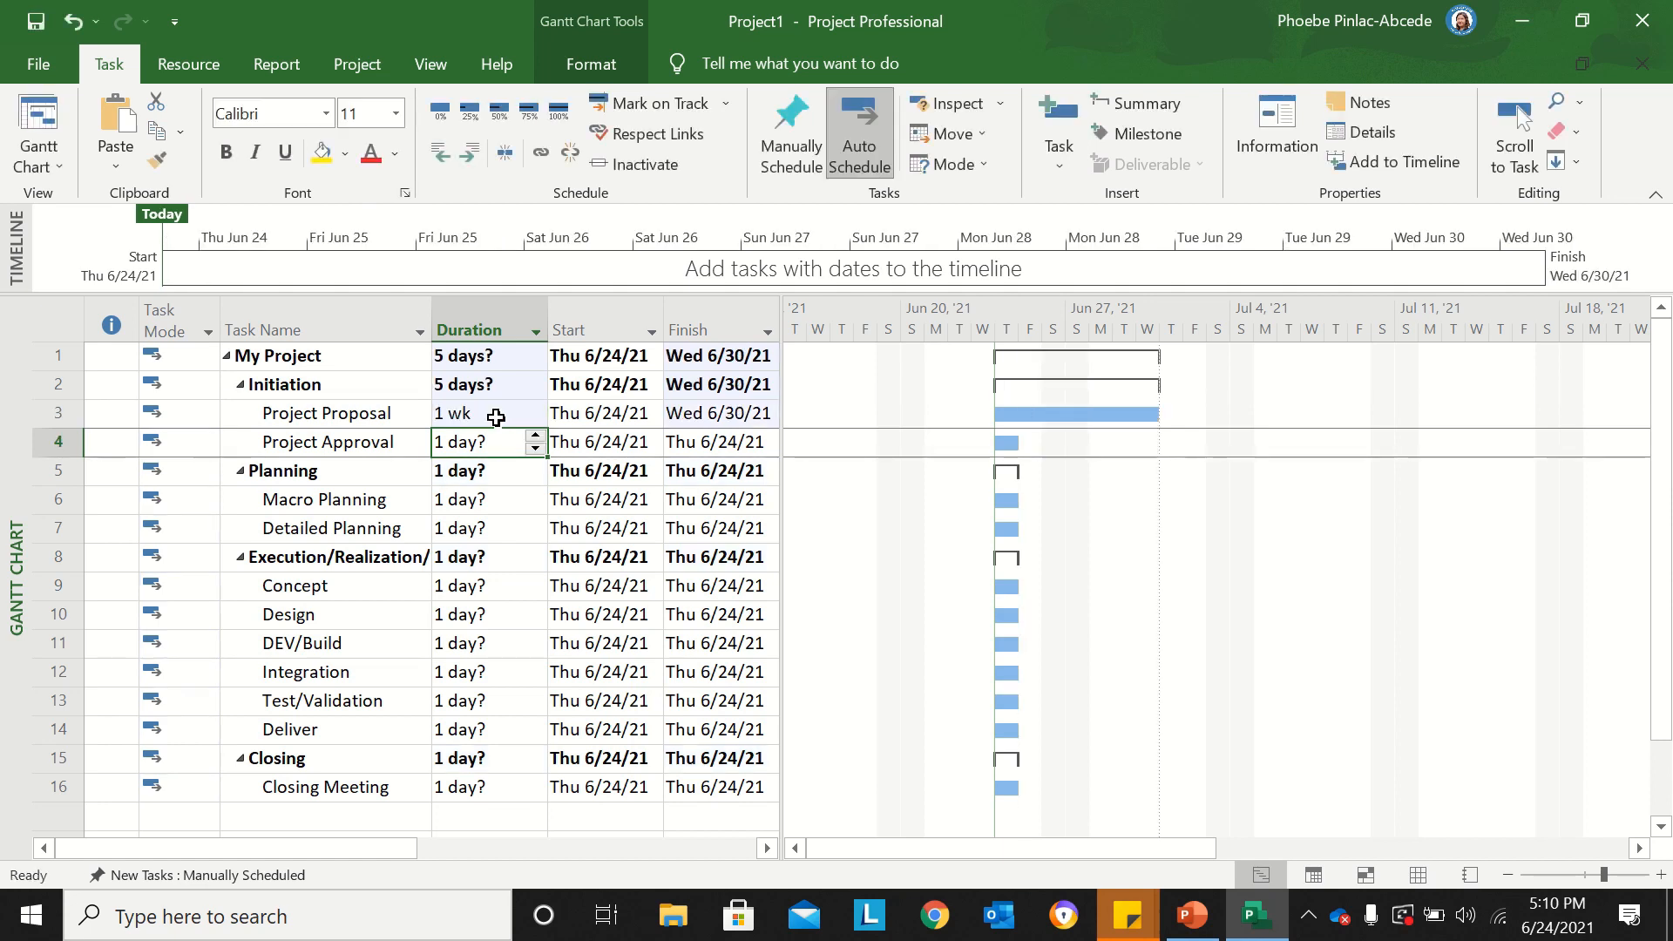
pyautogui.write('0 d')
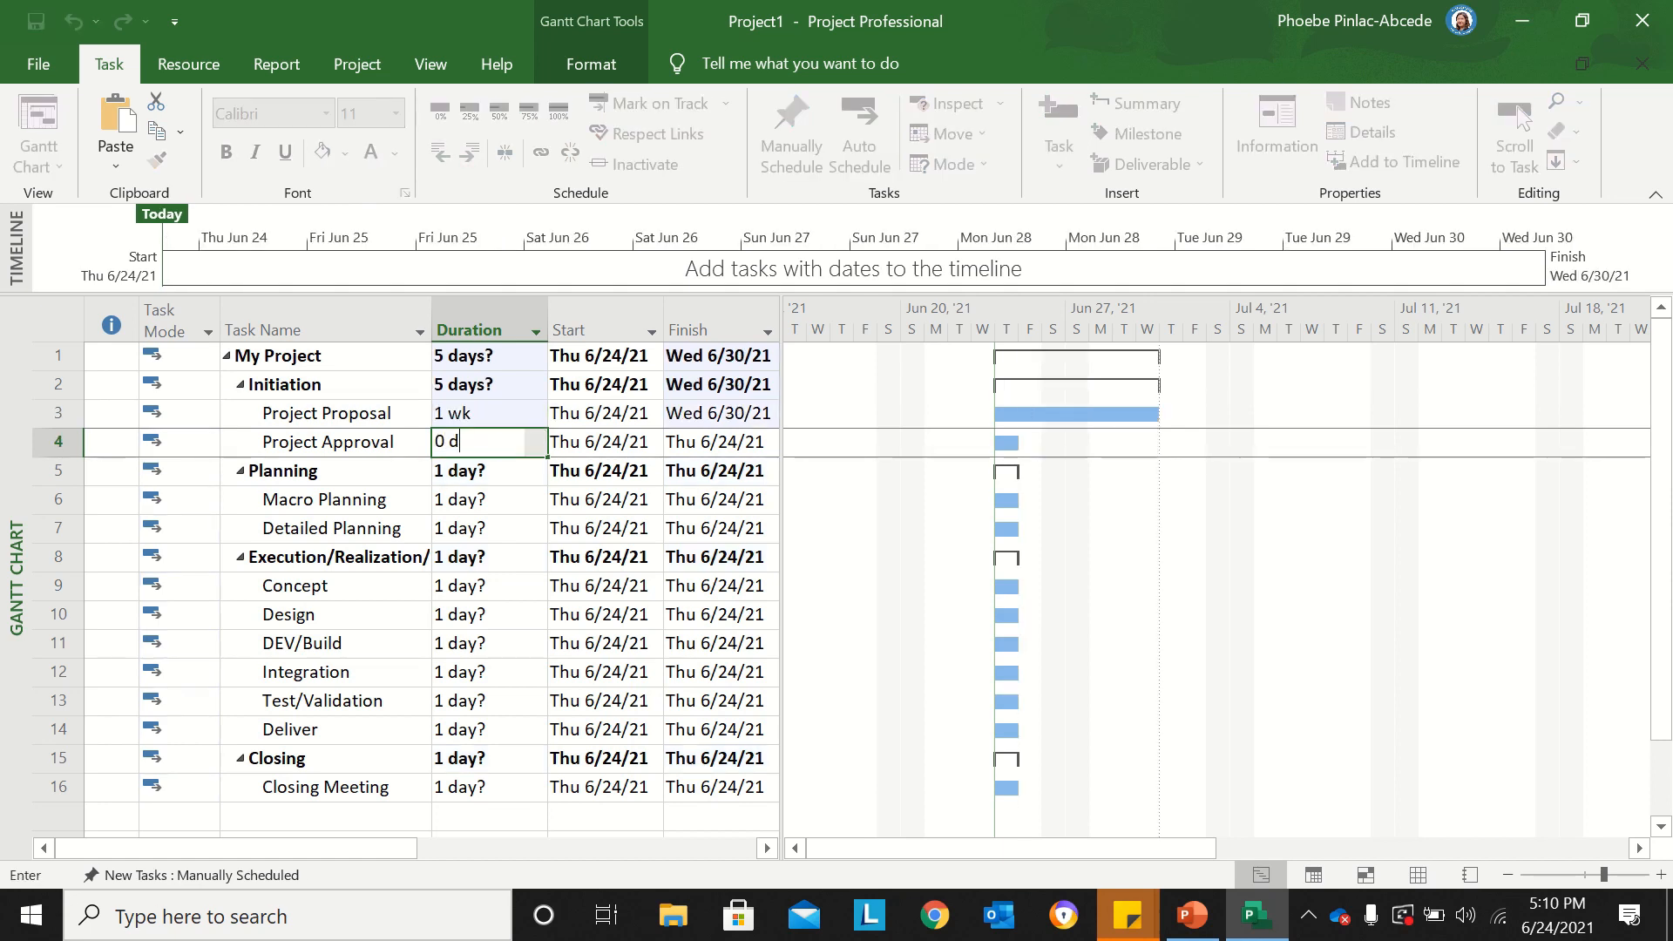
pyautogui.press('Return')
pyautogui.press('Return')
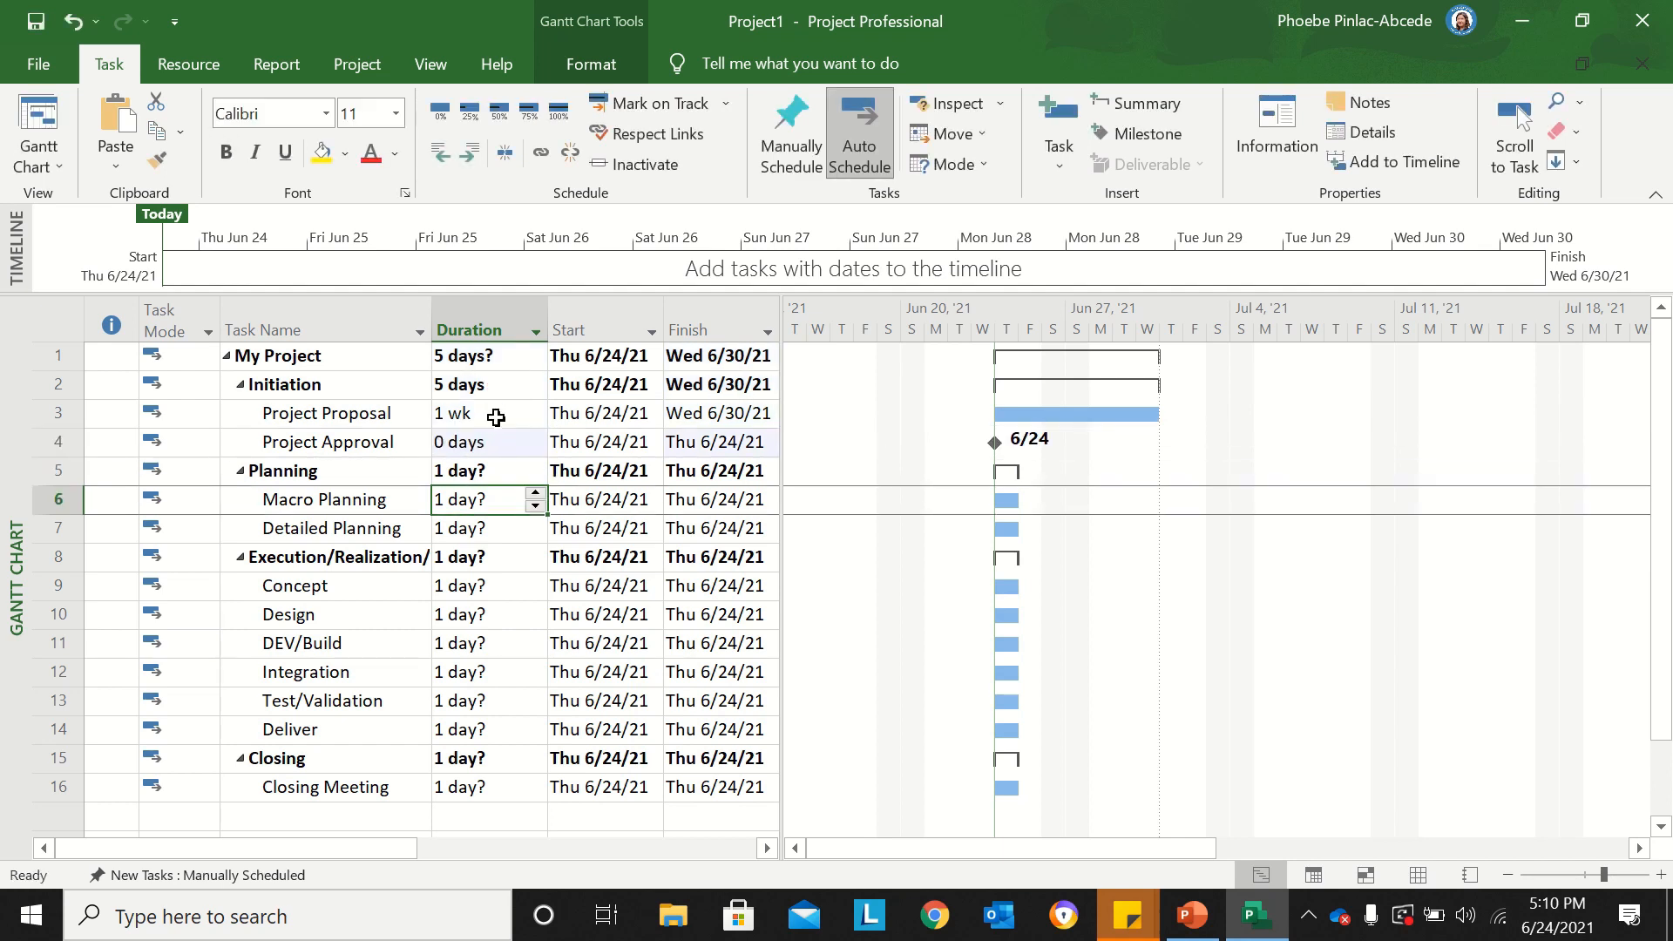
# Step: Set the durations of the Planning subtasks: 1 week for Macro Planning and 2 weeks for Detailed Planning
pyautogui.write('1 2')
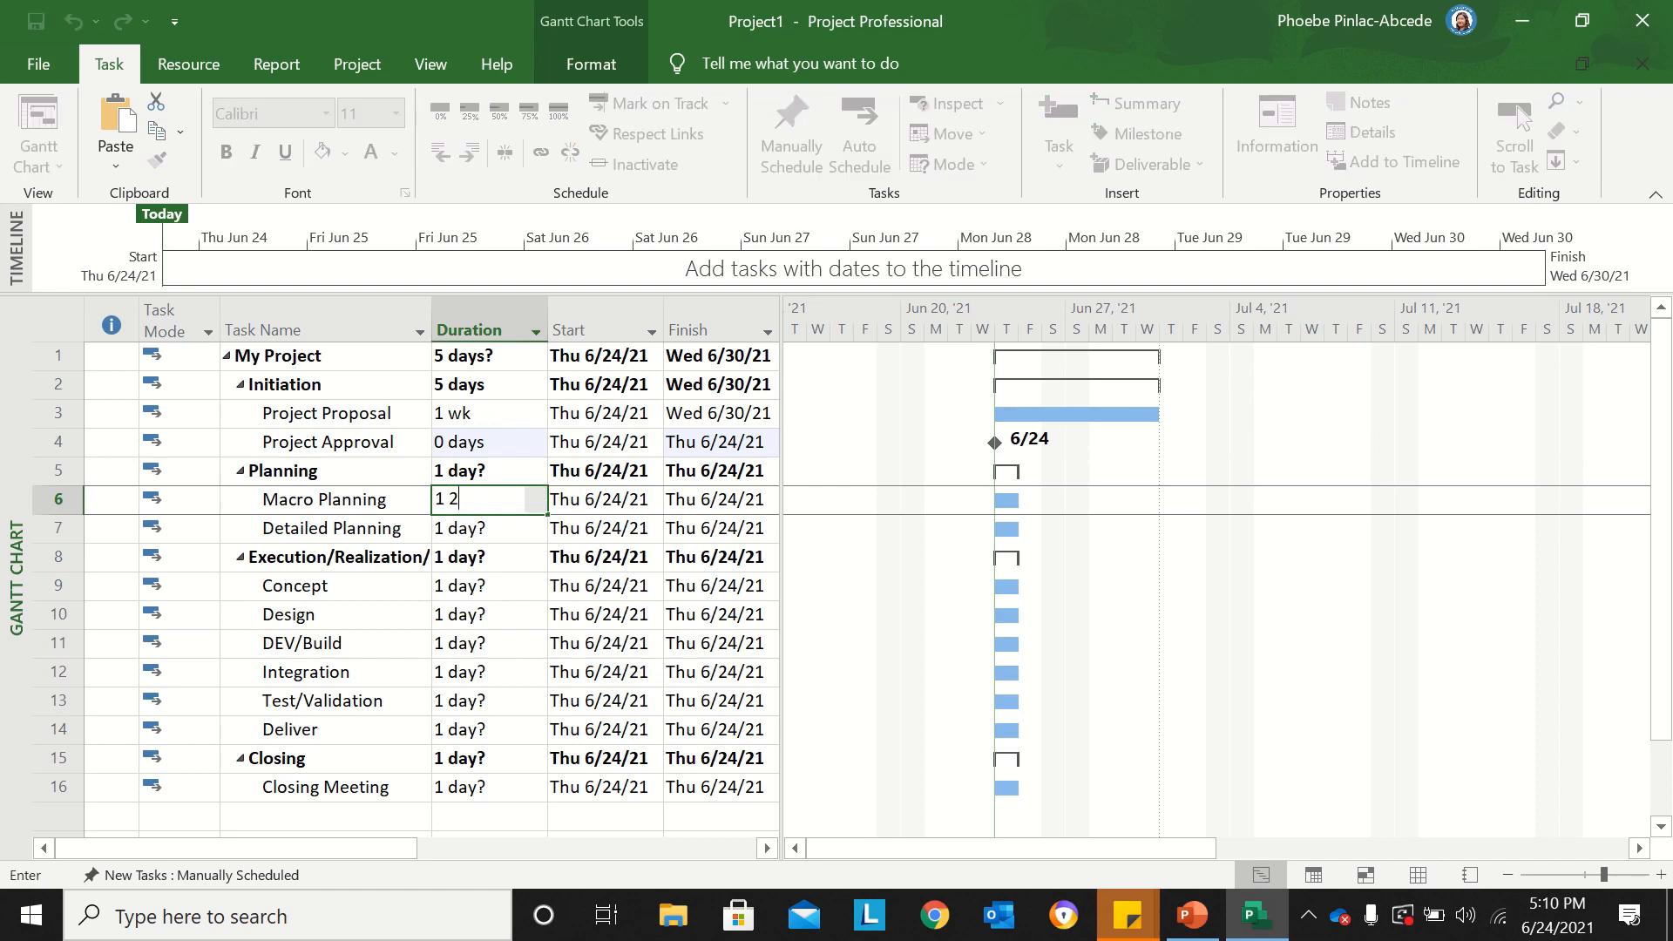
pyautogui.press('BackSpace')
pyautogui.write('w')
pyautogui.press('Return')
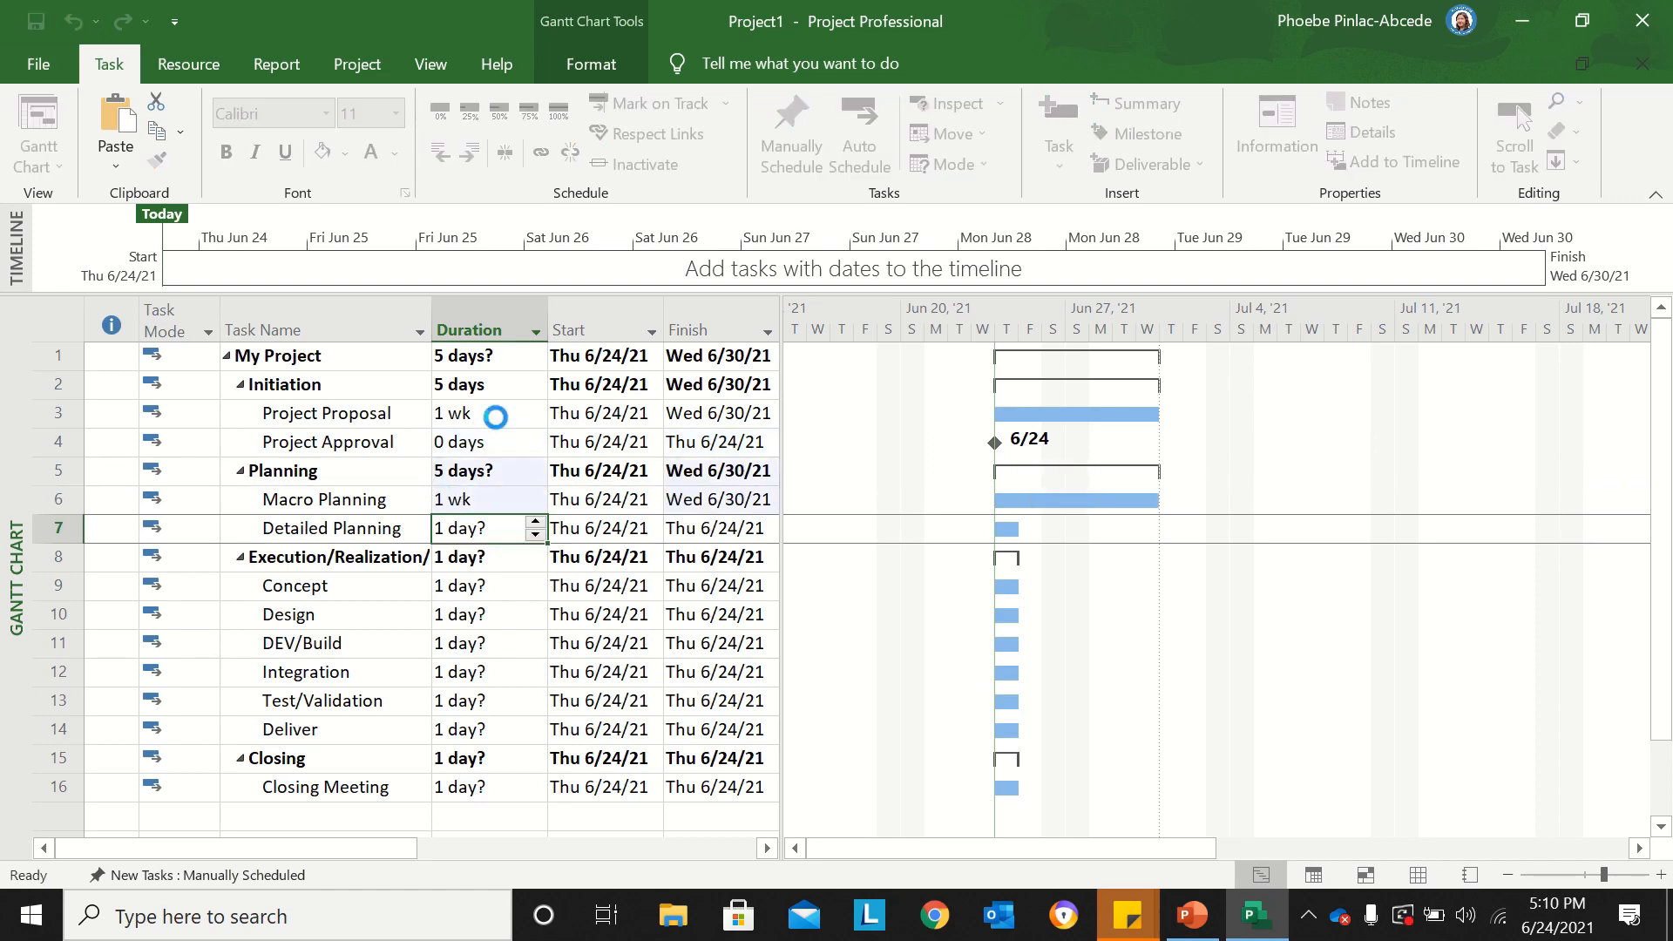
pyautogui.write('2 w')
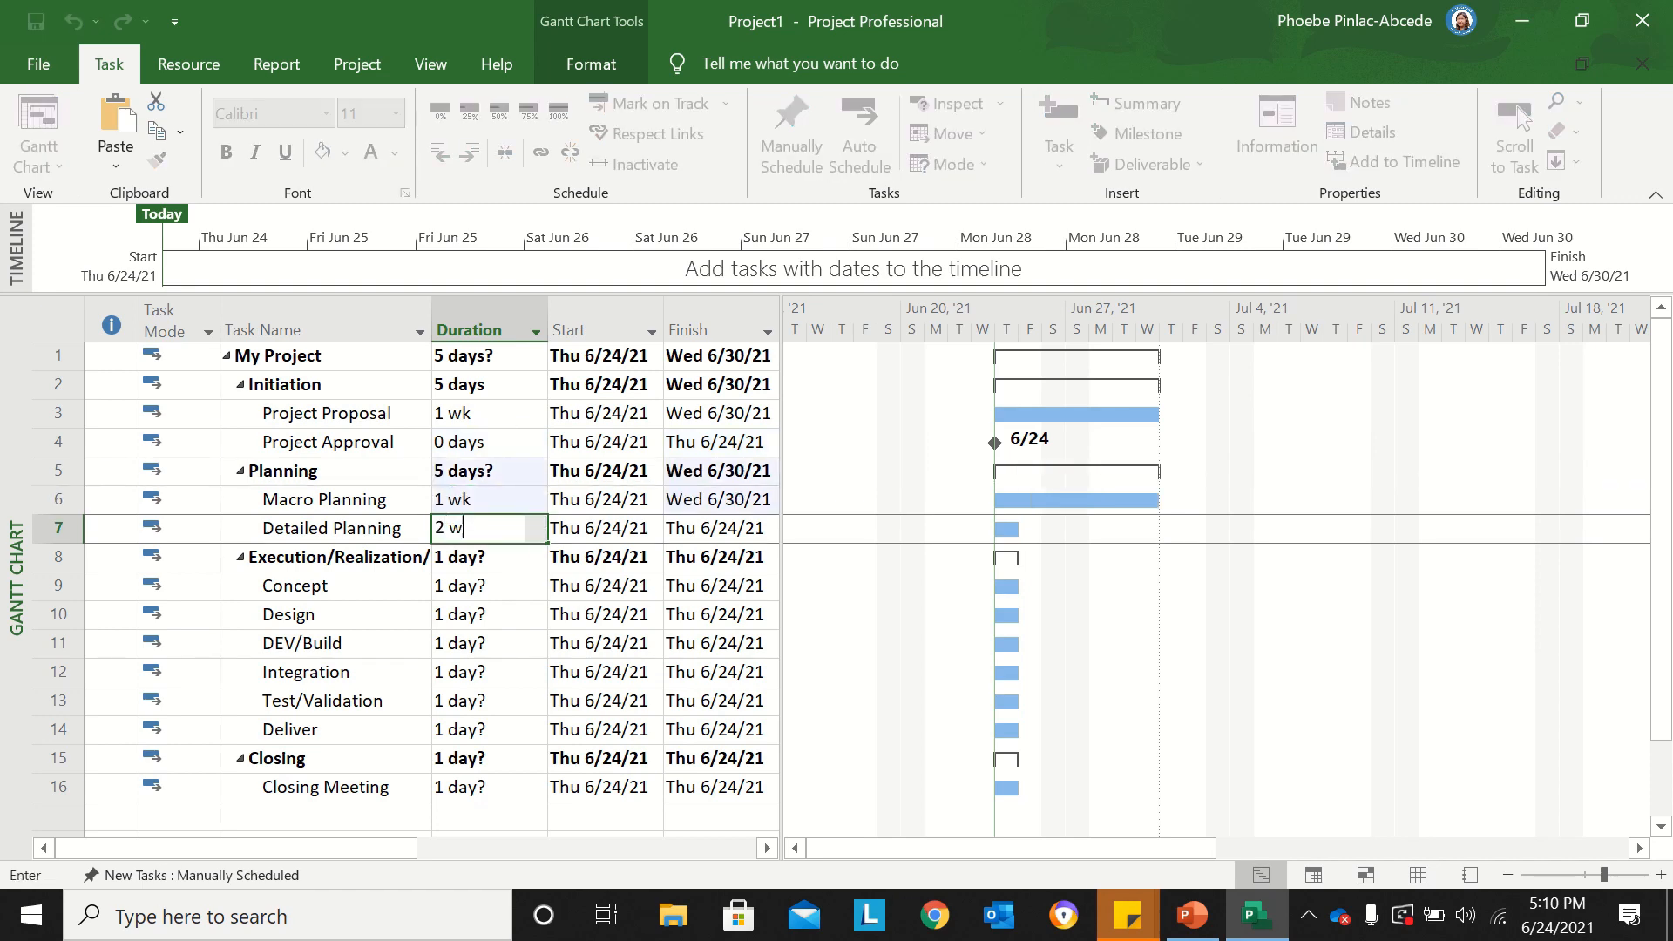
pyautogui.press('Return')
pyautogui.press('Return')
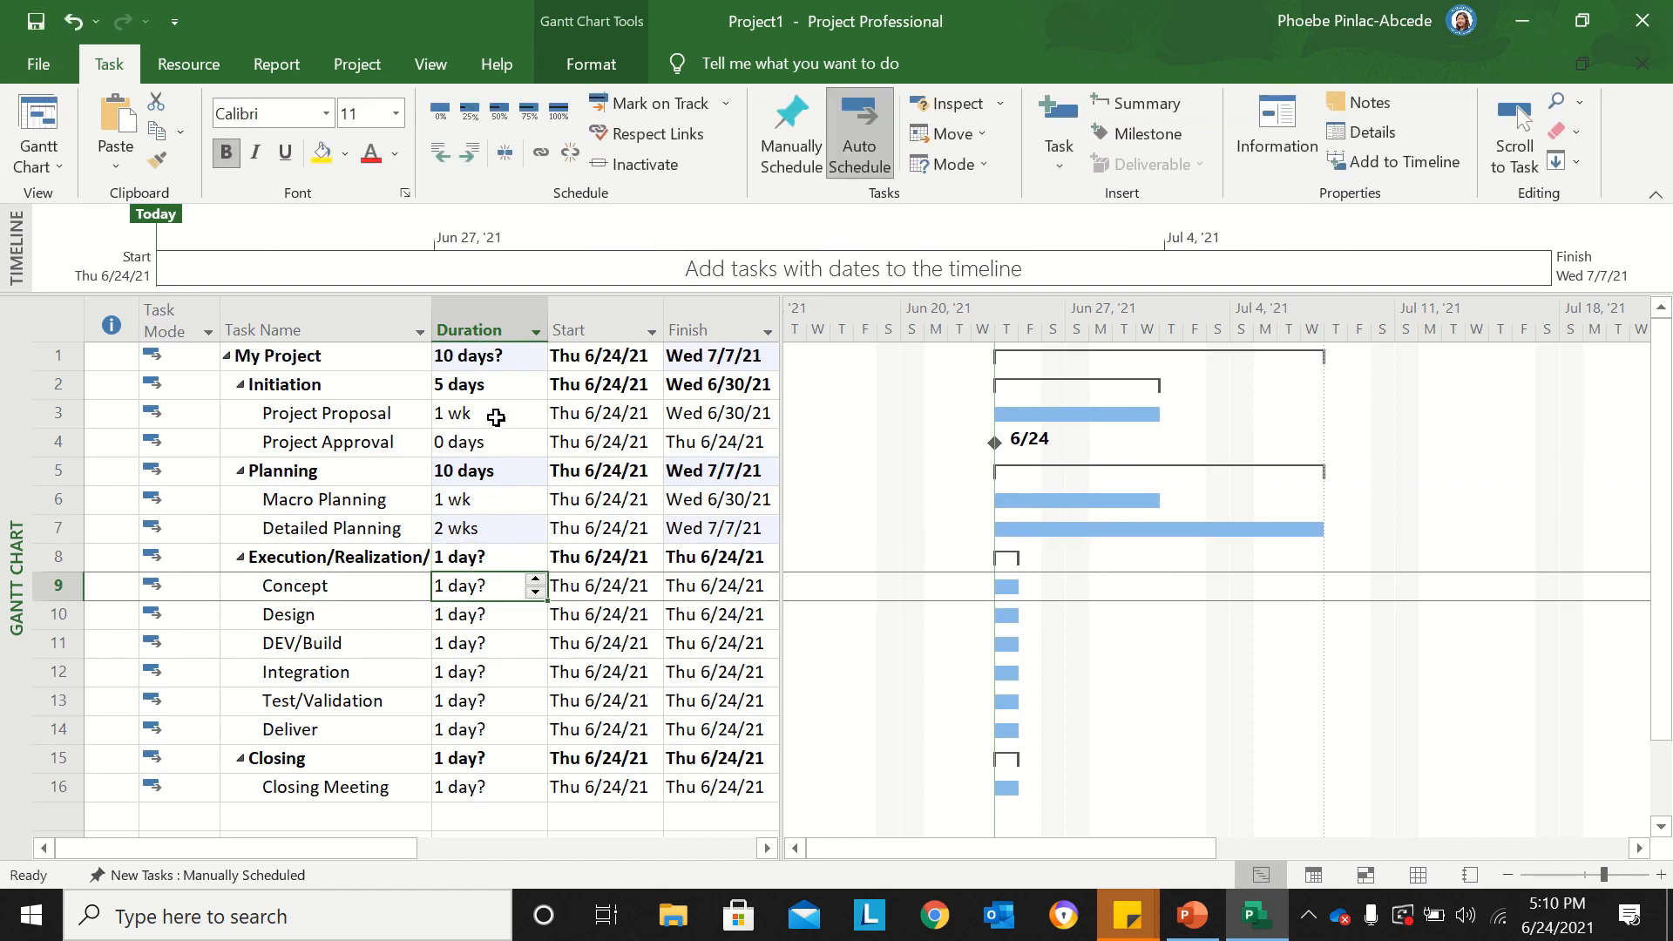
# Step: Set the durations of Concept and Design to 1 week each and of DEV/Build to 2 weeks
pyautogui.write('1 w')
pyautogui.press('Return')
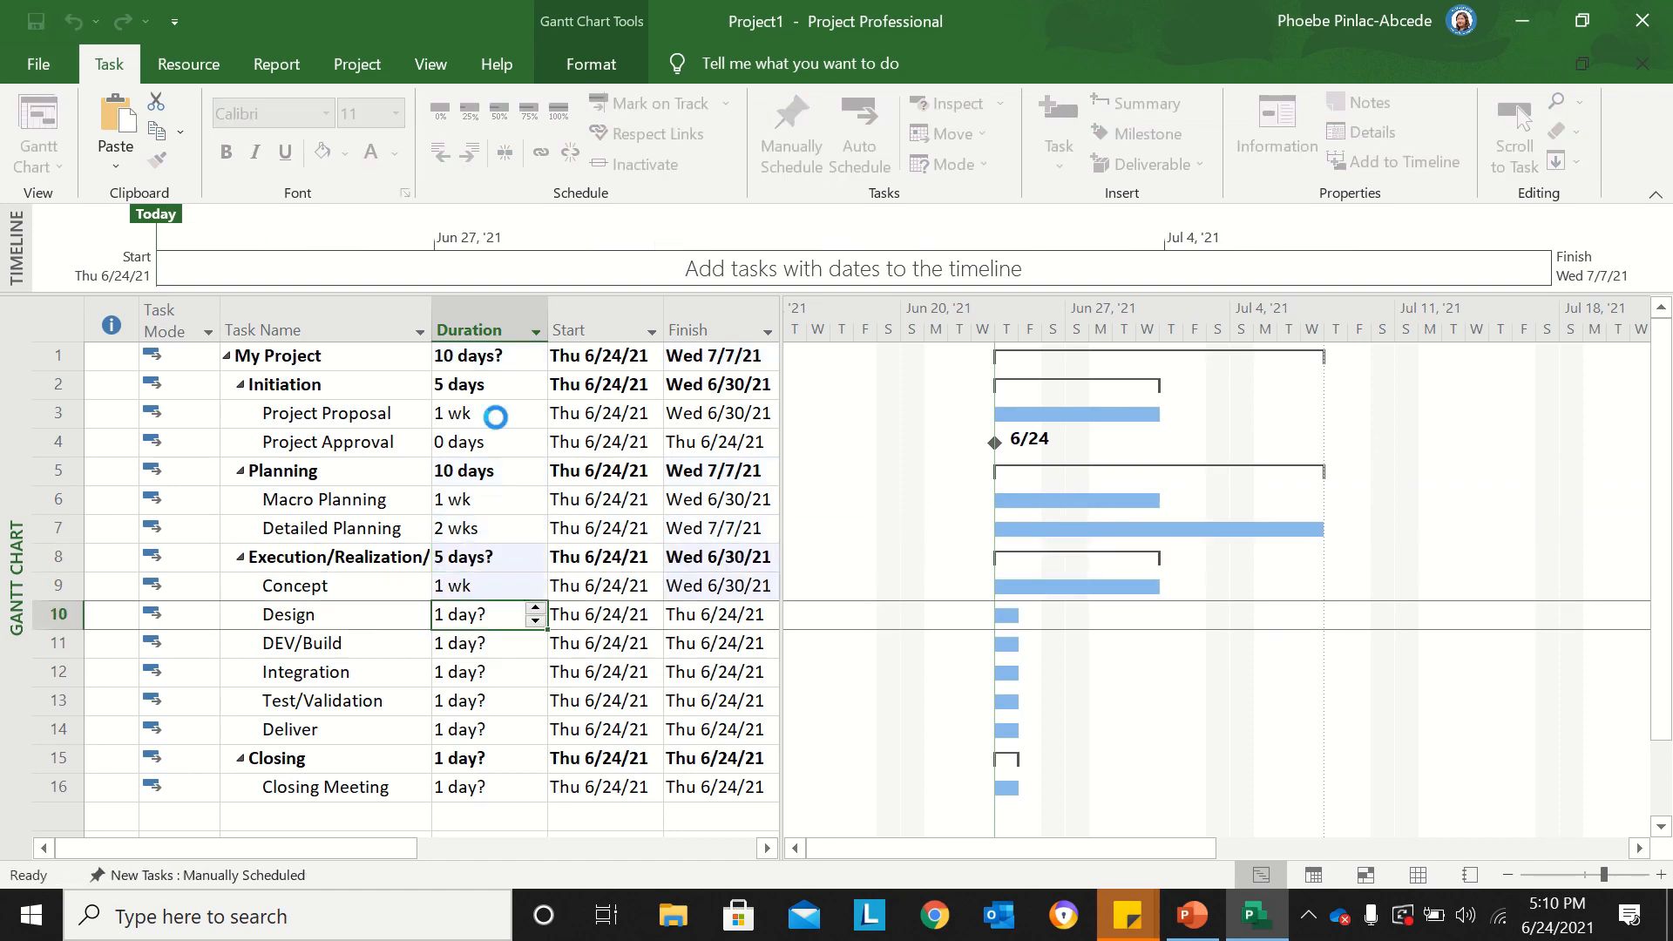
pyautogui.write('1 w')
pyautogui.press('Return')
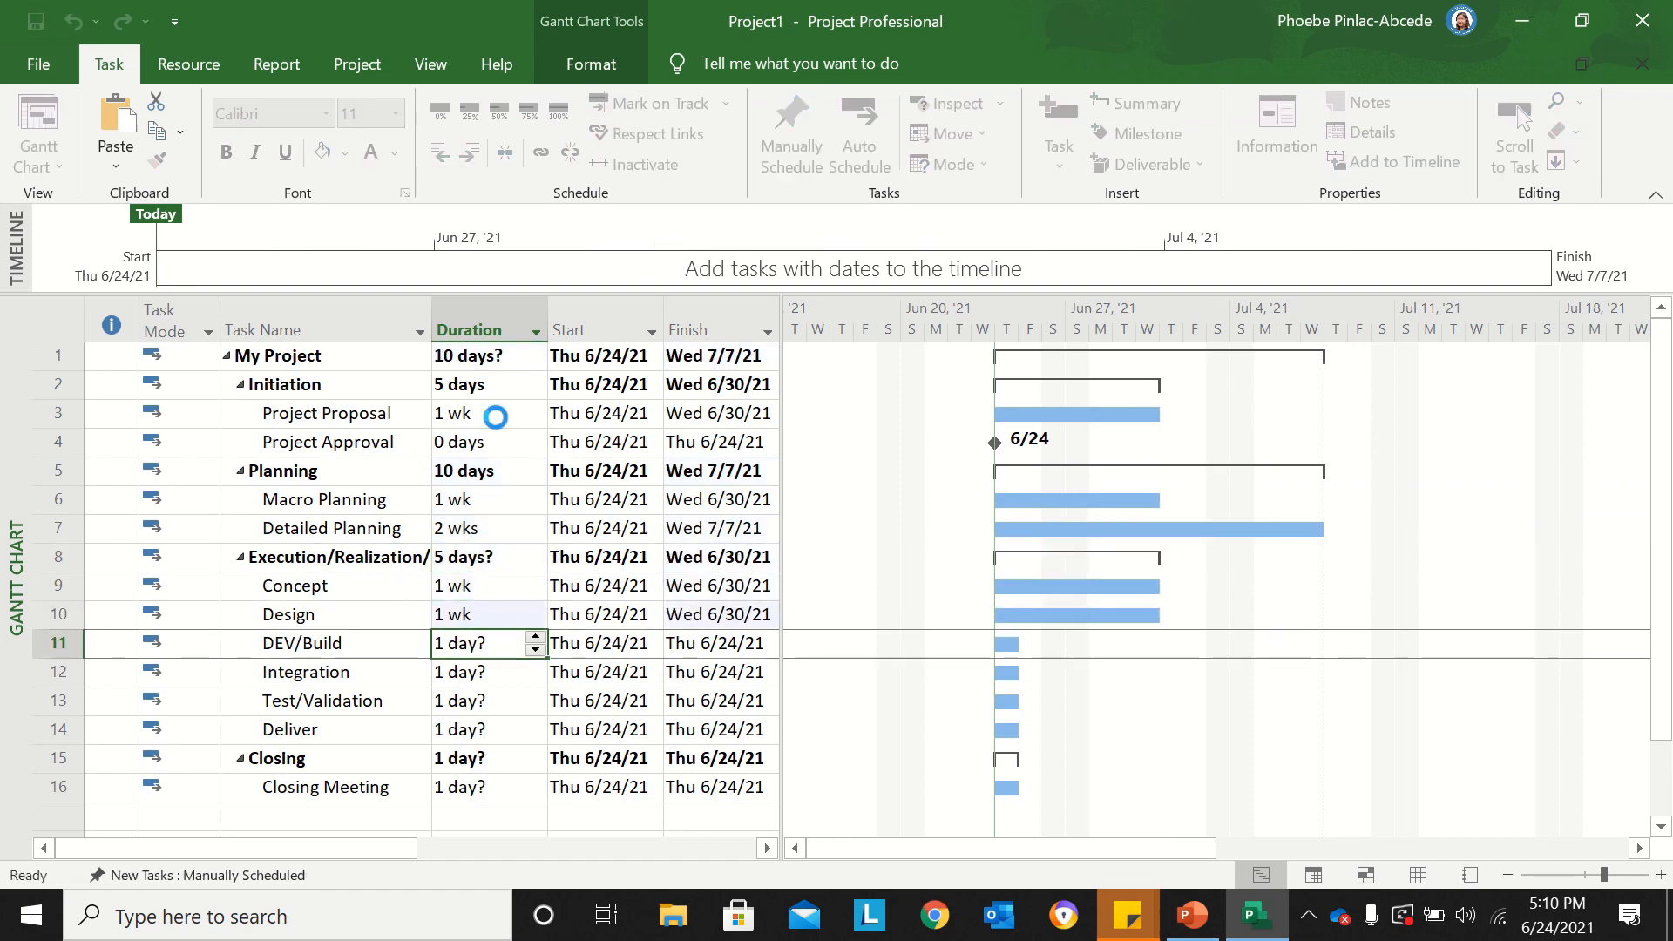
pyautogui.write('2 w')
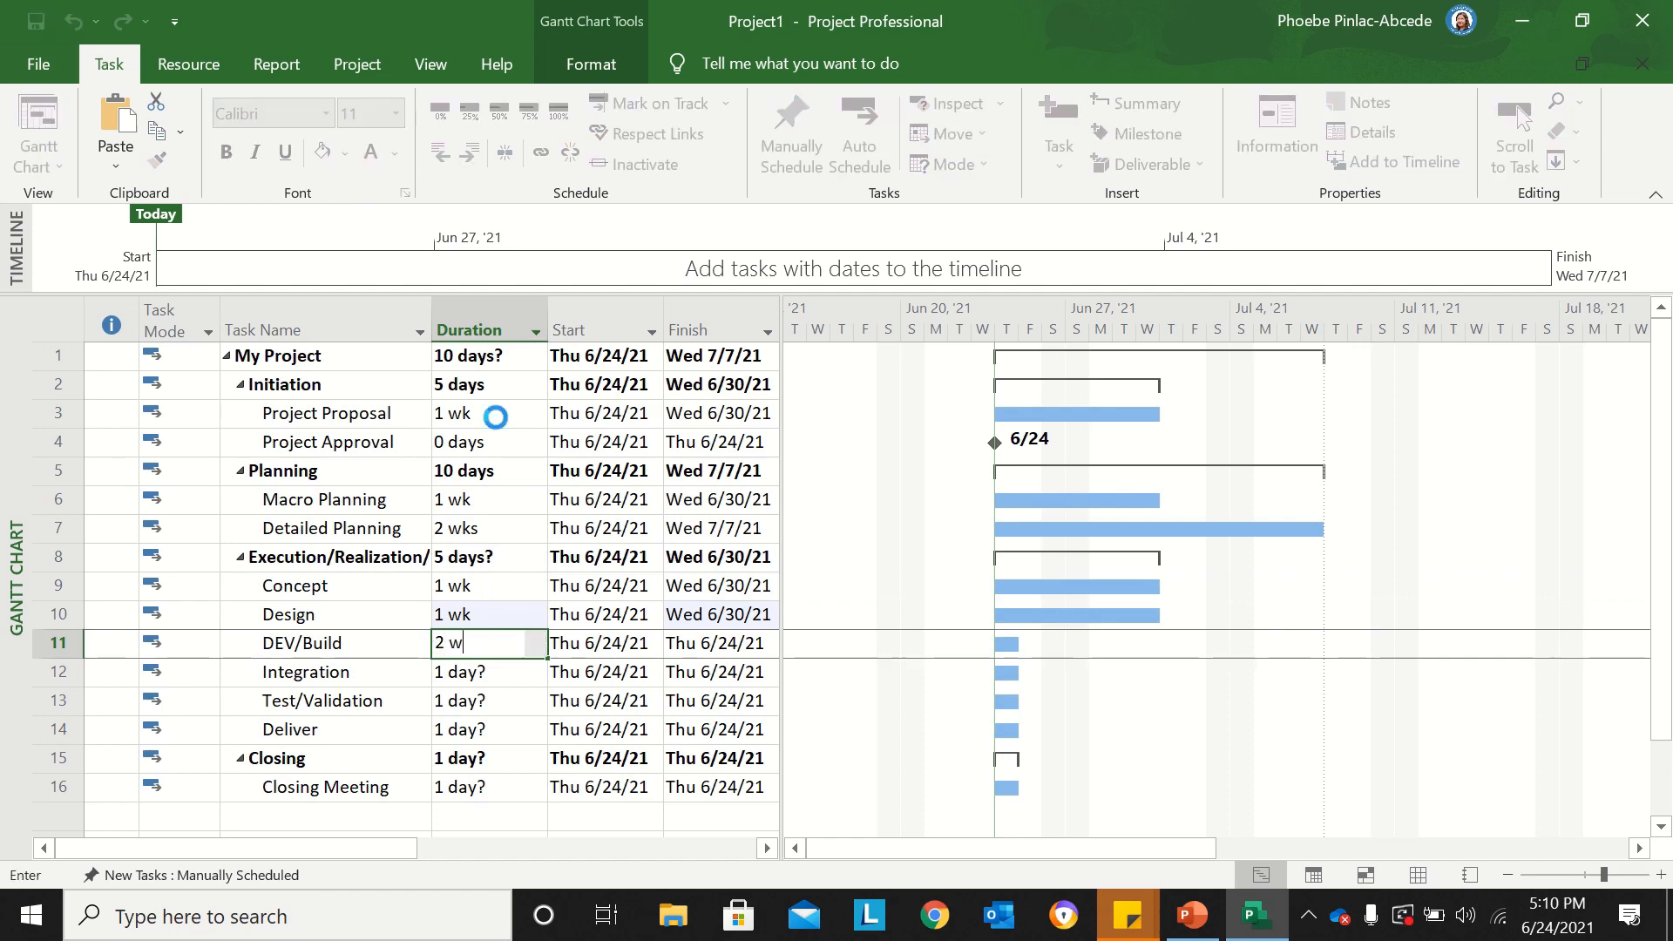
pyautogui.press('Return')
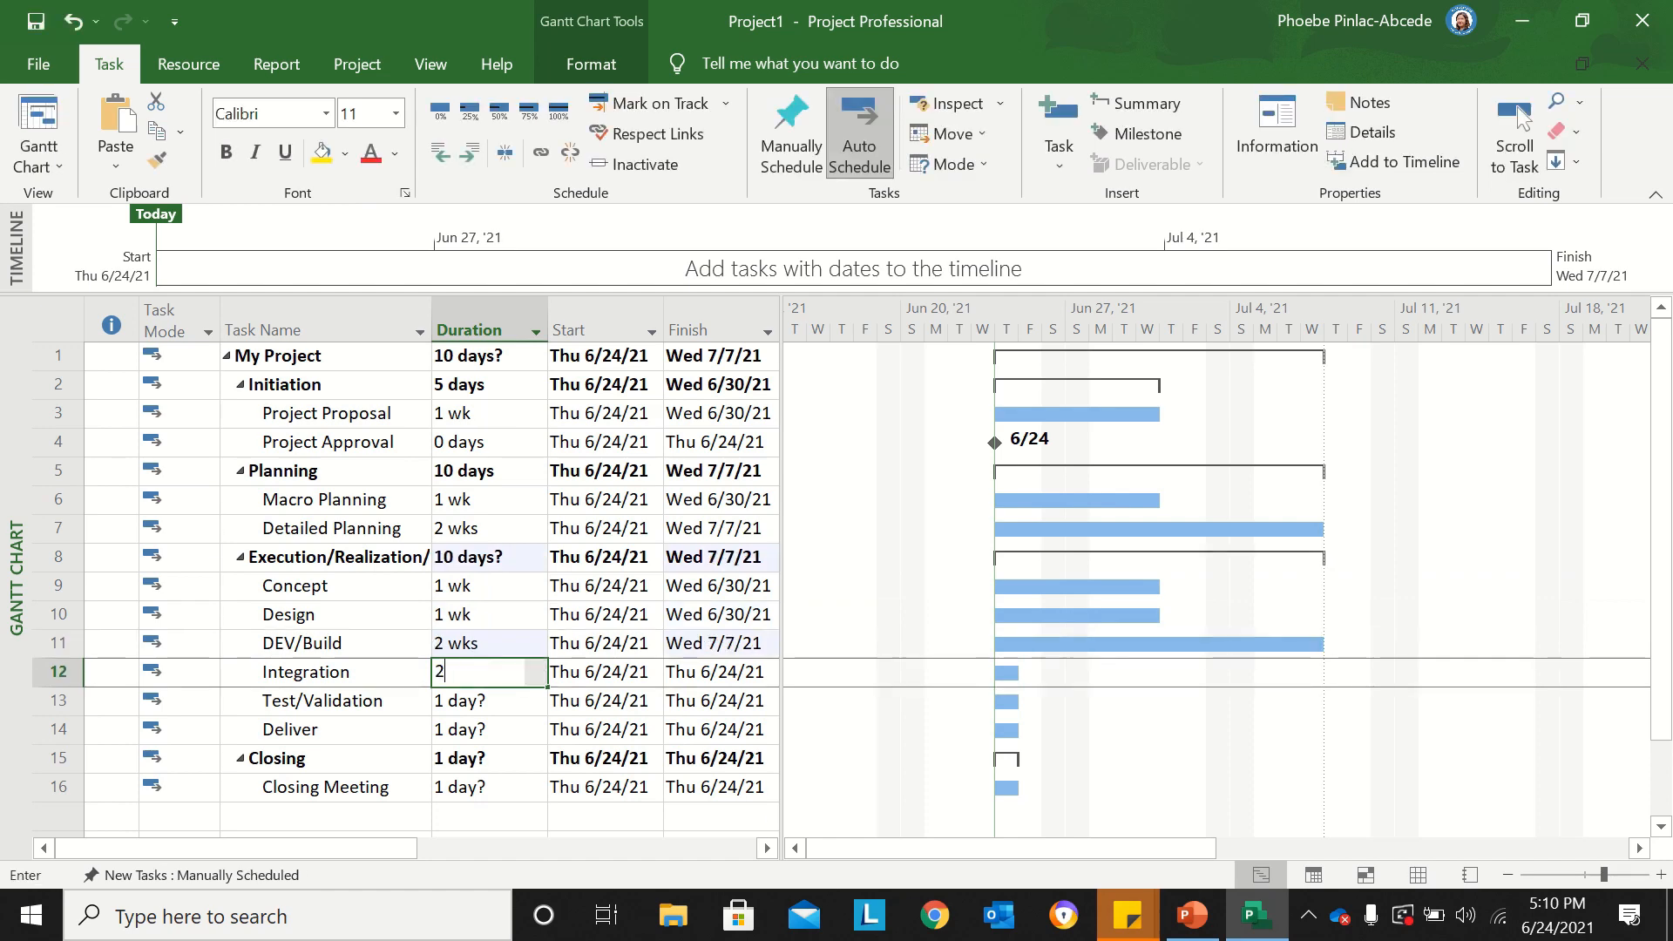
# Step: Set the durations of Integration to 2 weeks, Test/Validation to 1 week, and Deliver to 0 days
pyautogui.write('2 w')
pyautogui.press('Return')
pyautogui.write('1 w')
pyautogui.press('Return')
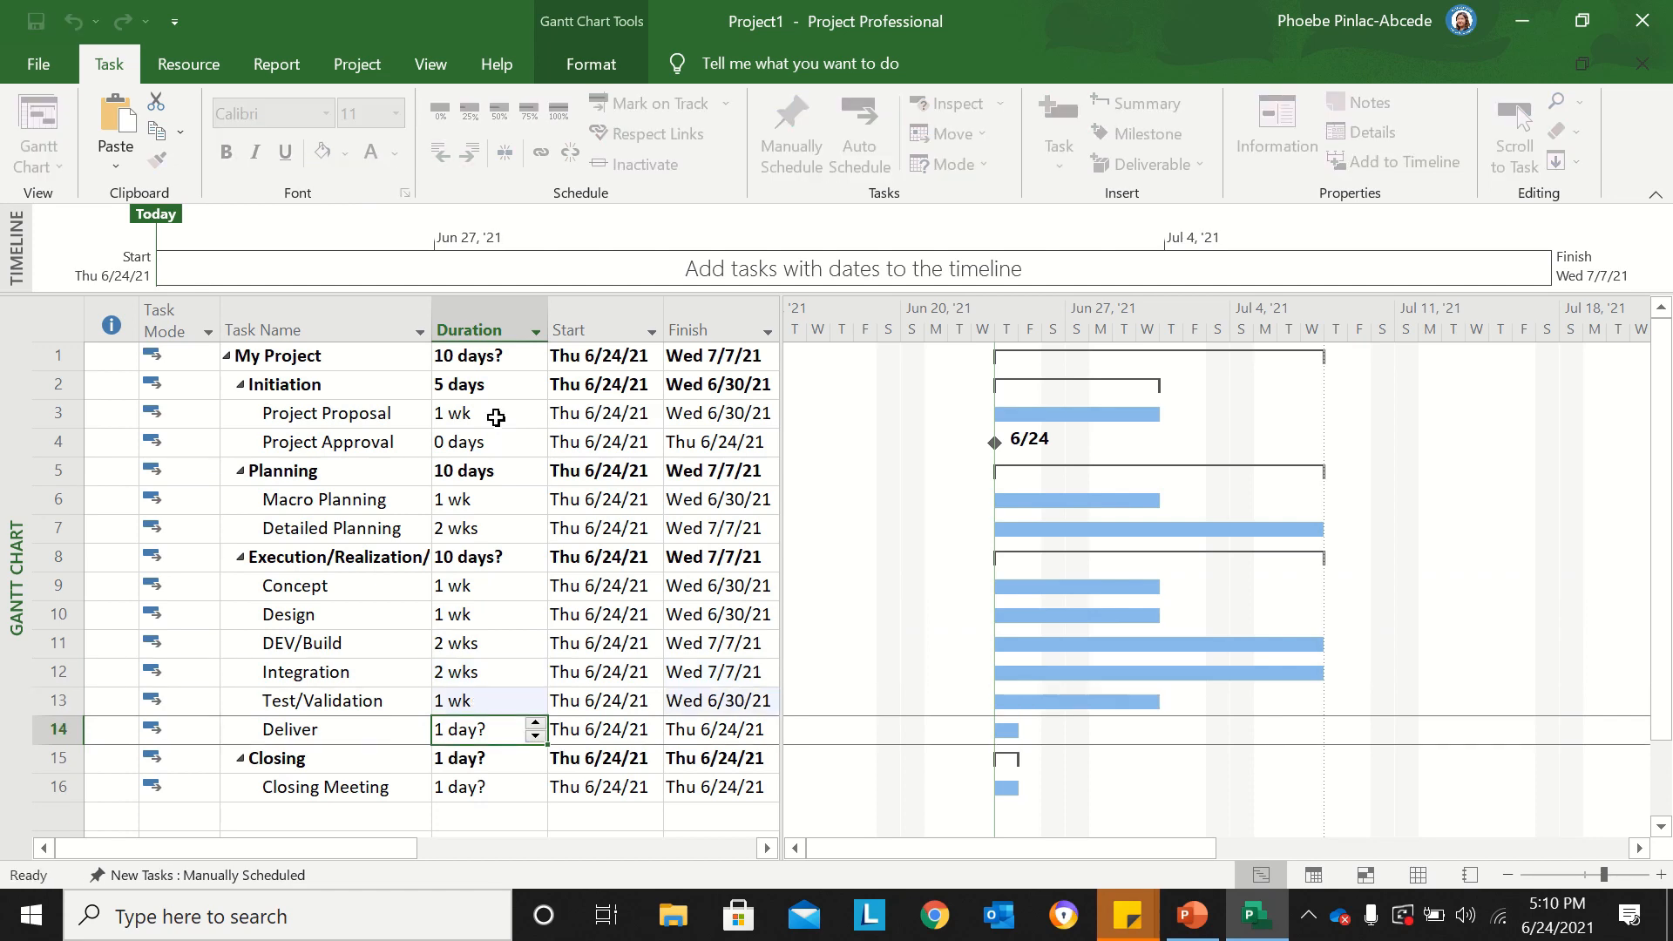
pyautogui.write('0 d')
pyautogui.press('Return')
pyautogui.press('Return')
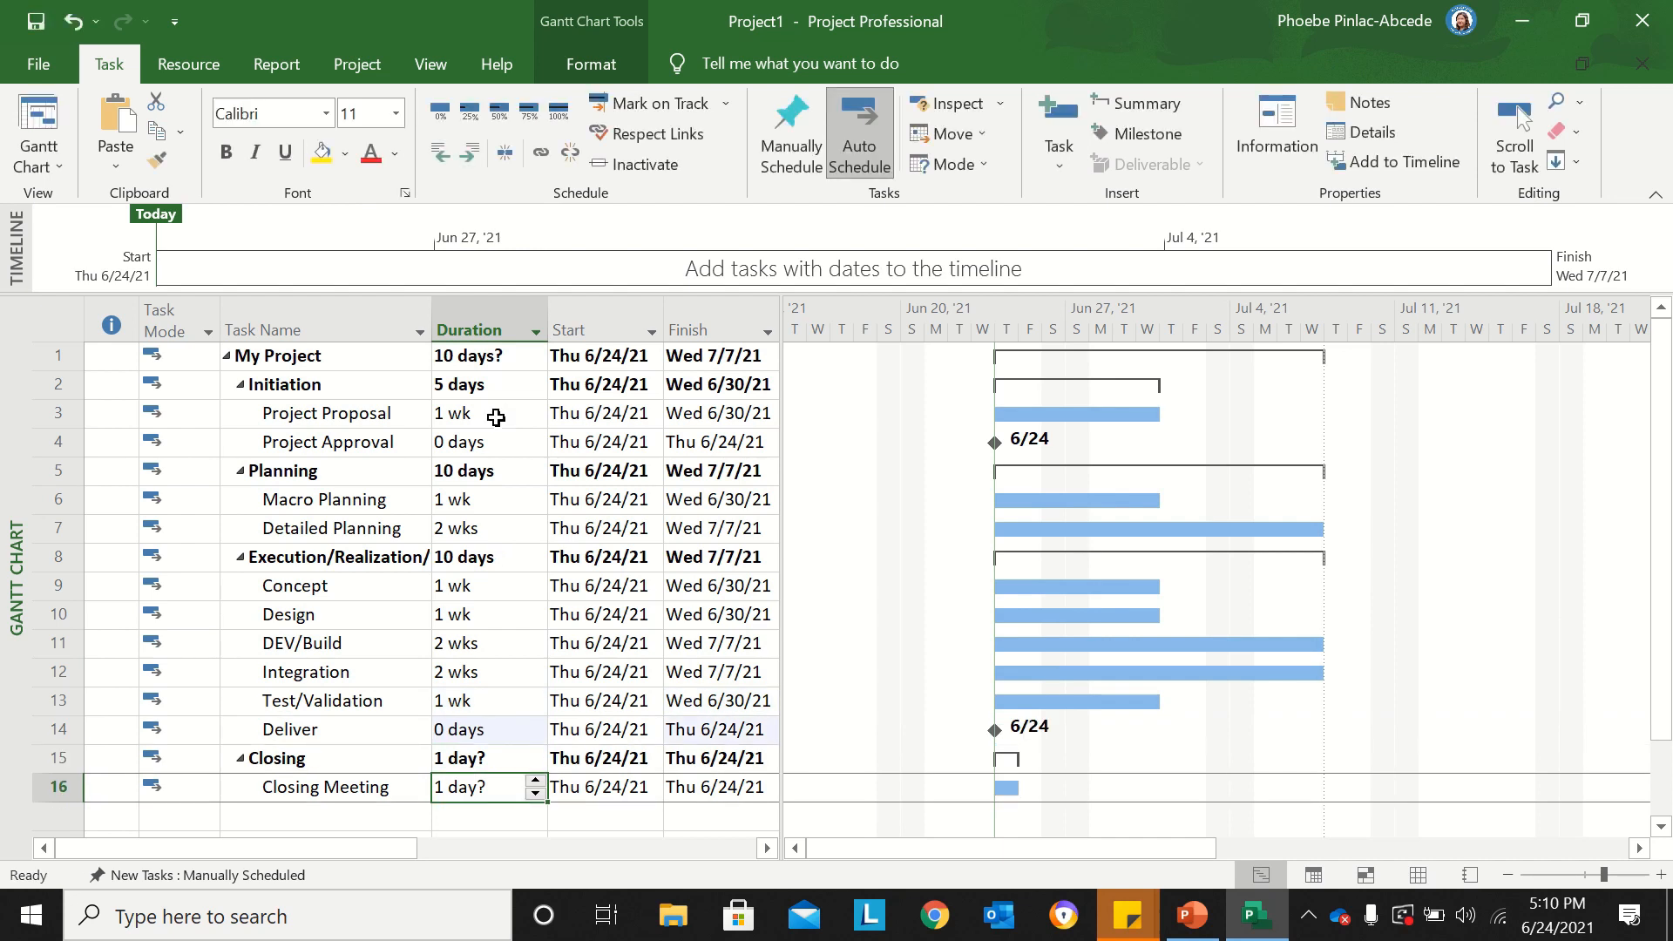
# Step: Set the duration of Closing Meeting to 2 days
pyautogui.write('2')
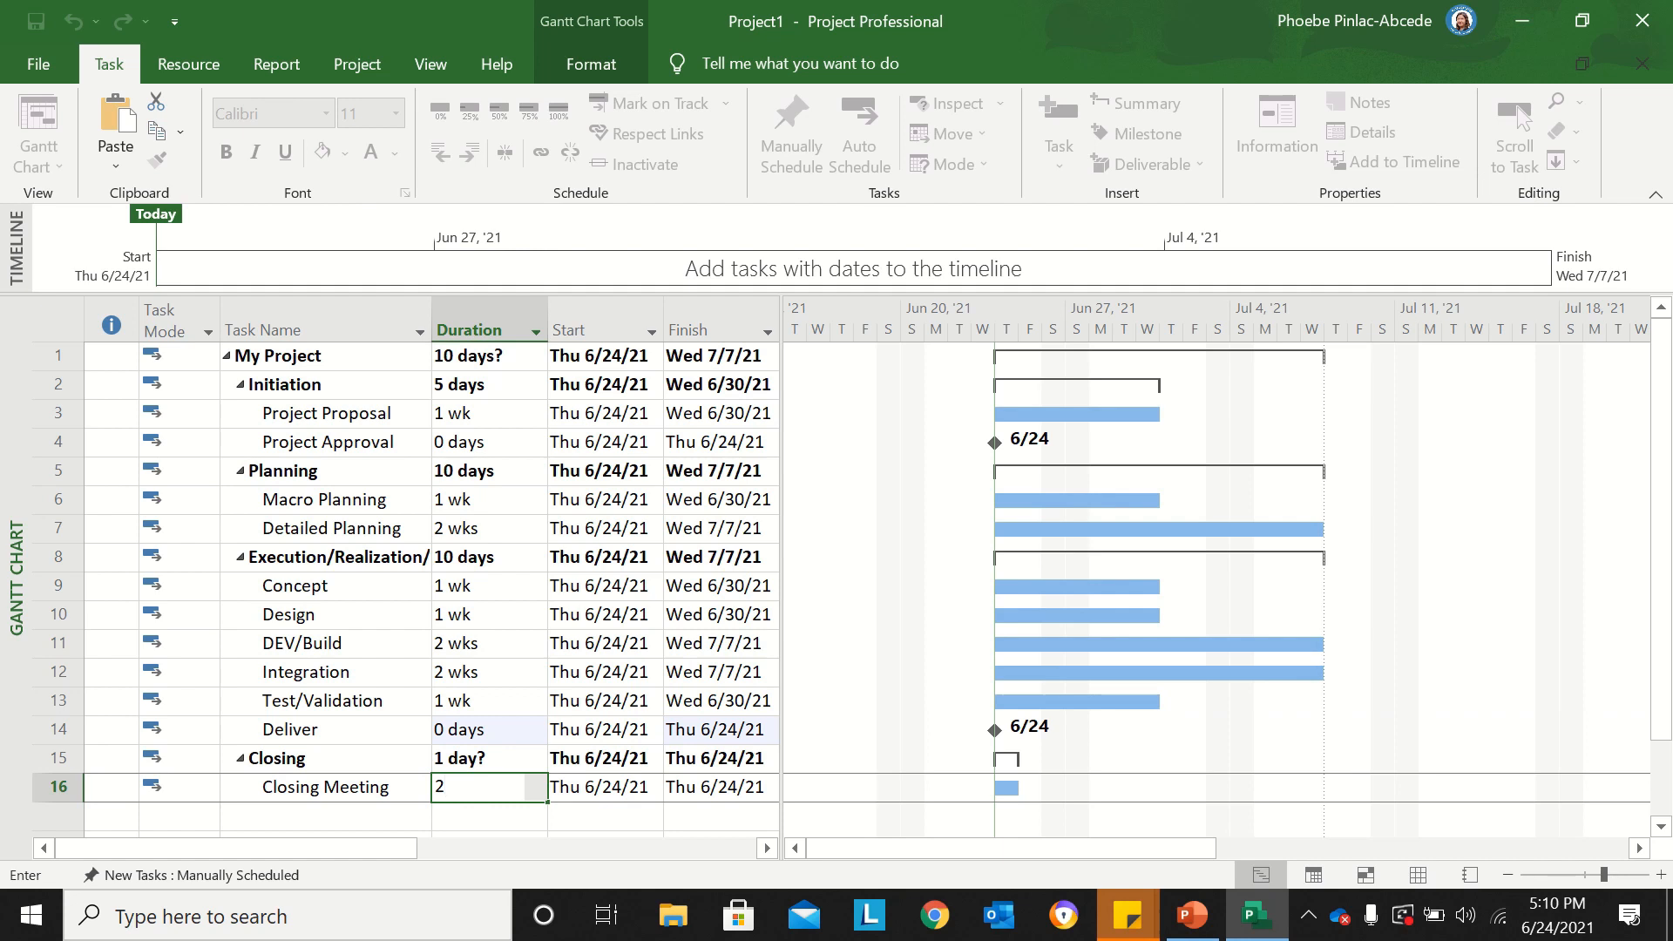
pyautogui.write(' d')
pyautogui.press('Return')
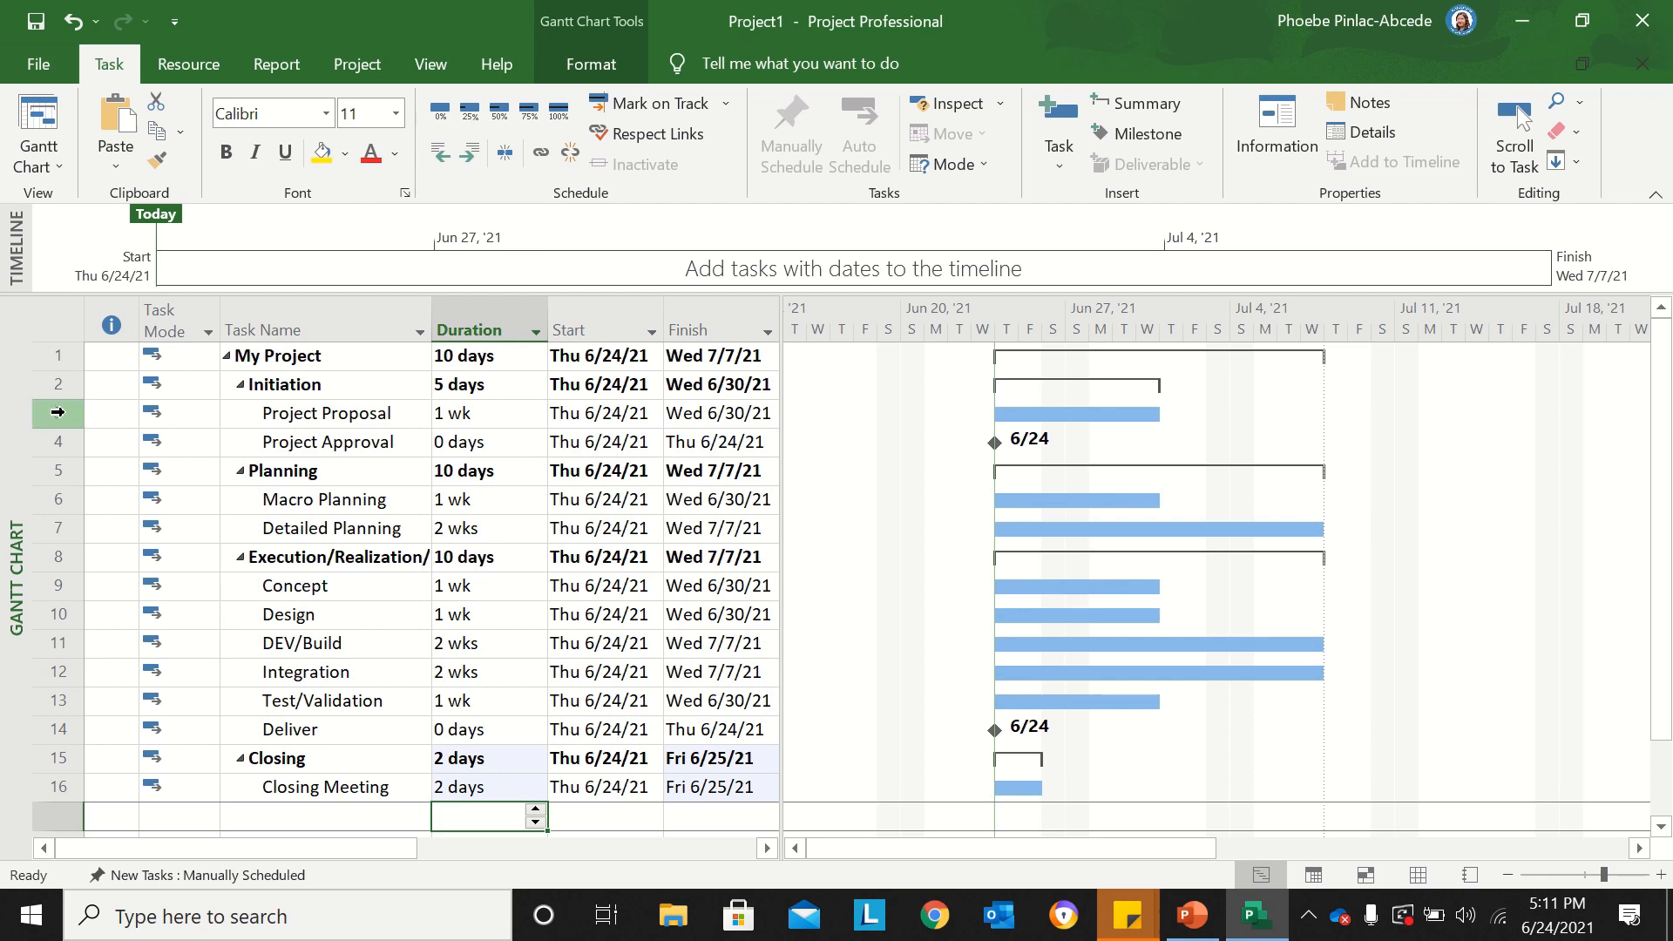
# Step: Link the subtasks in sequence within each phase: Project Proposal to Project Approval, Macro Planning to Detailed Planning, and Concept through Deliver
pyautogui.moveTo(59, 409); pyautogui.dragTo(70, 440)
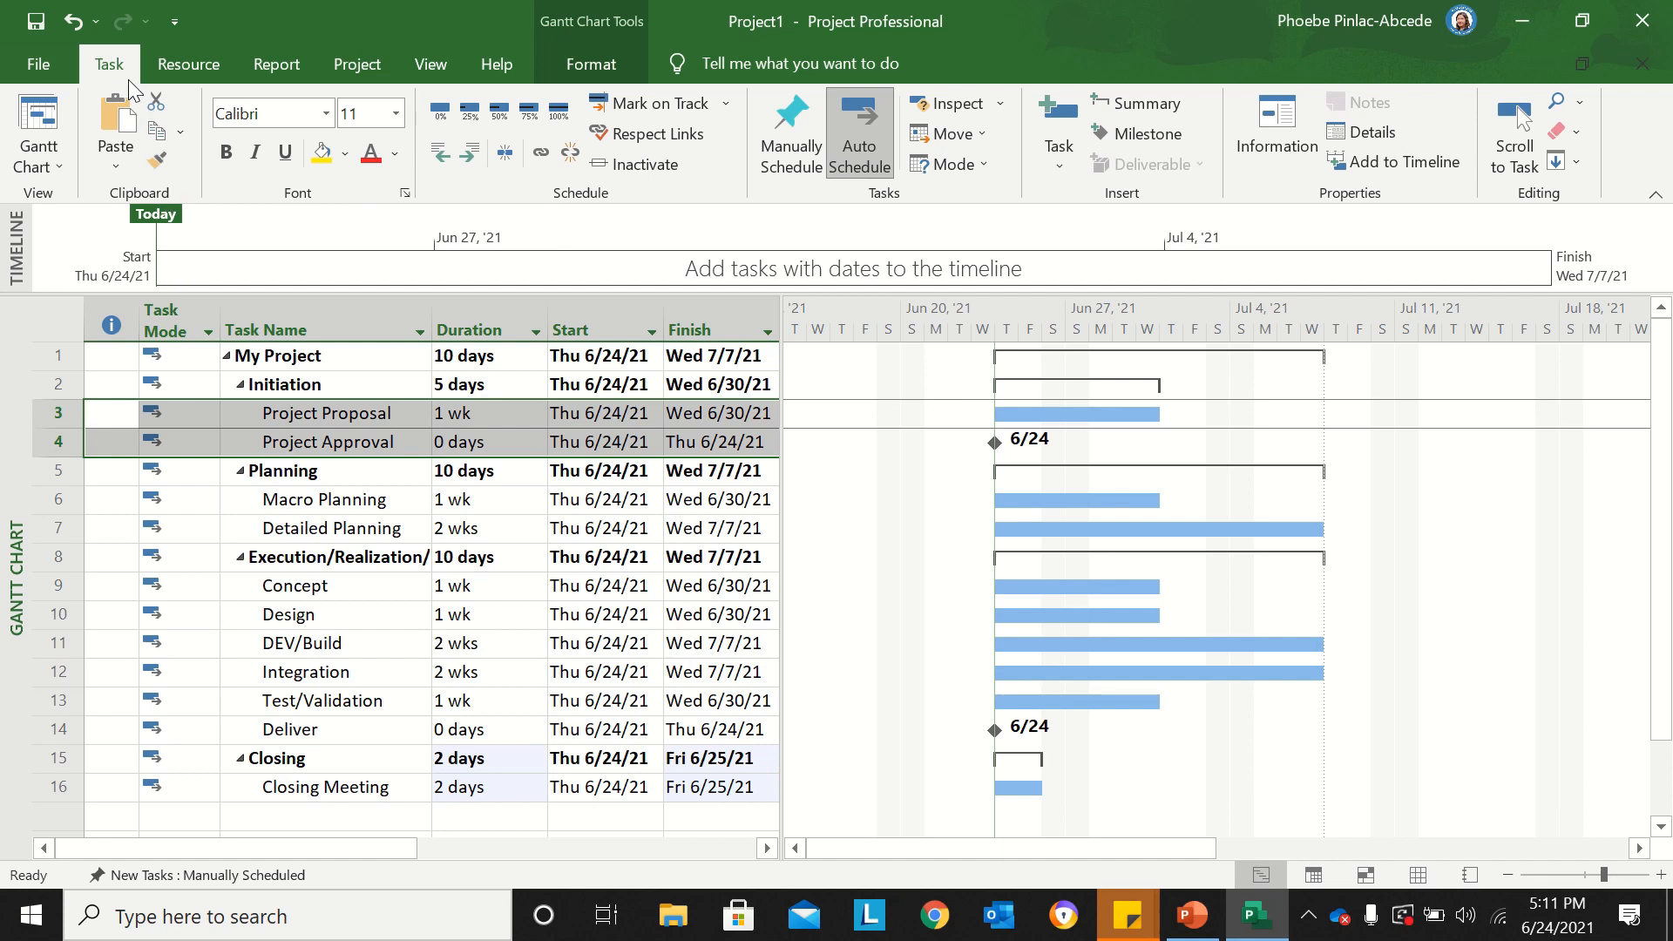
pyautogui.click(542, 155)
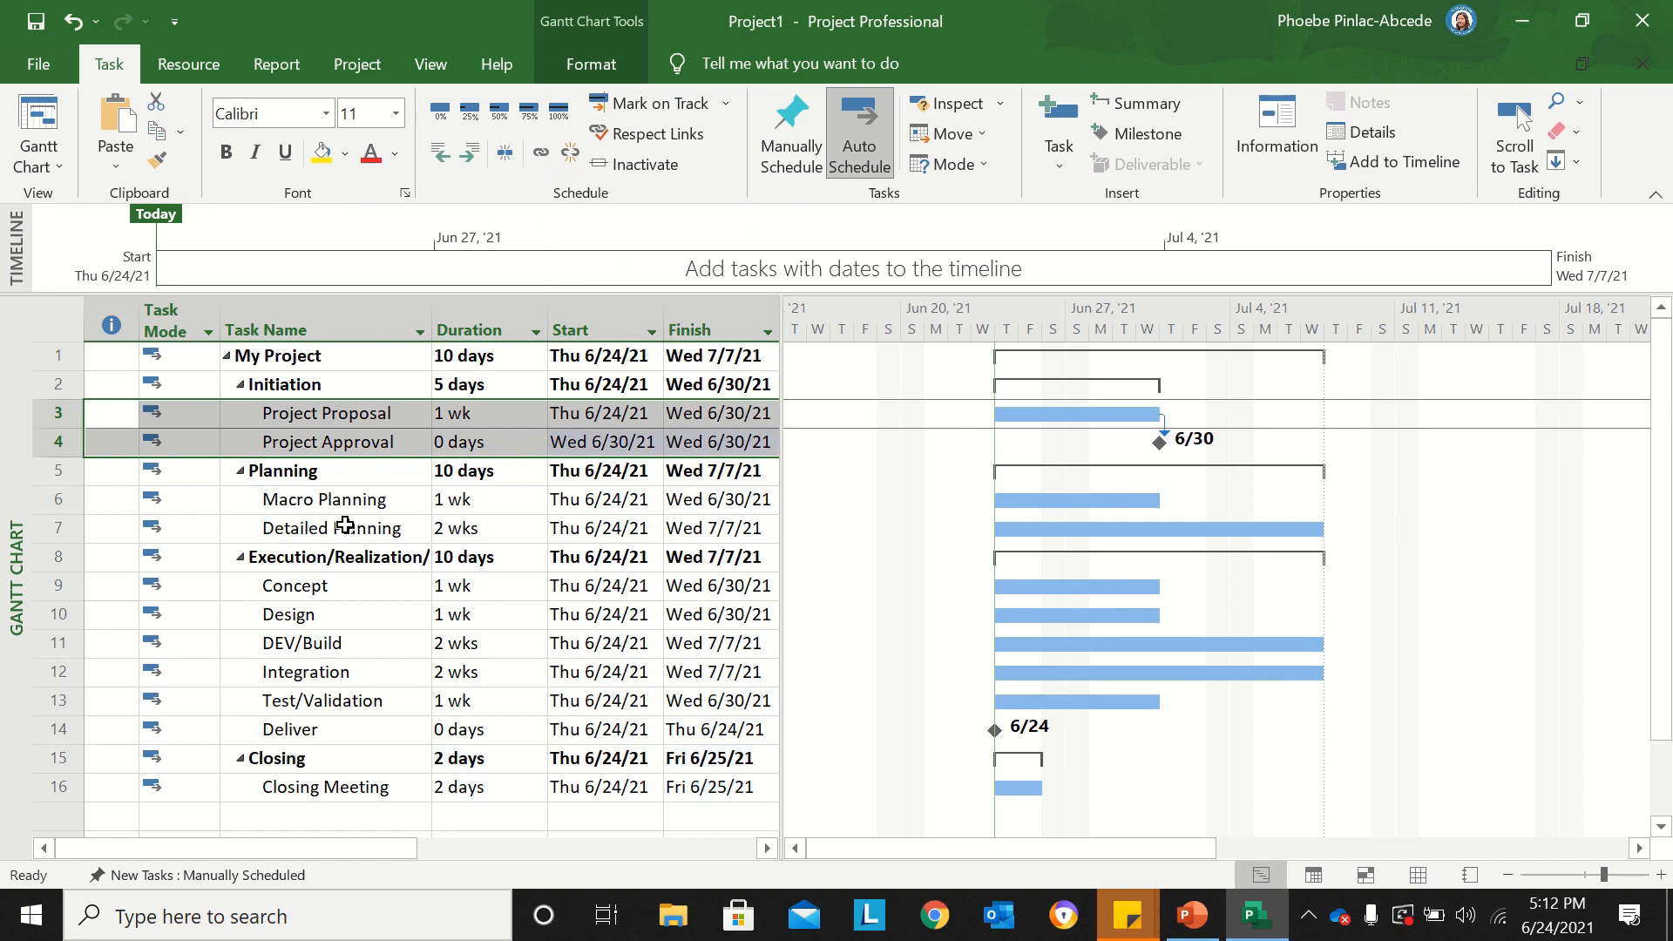
pyautogui.click(52, 504)
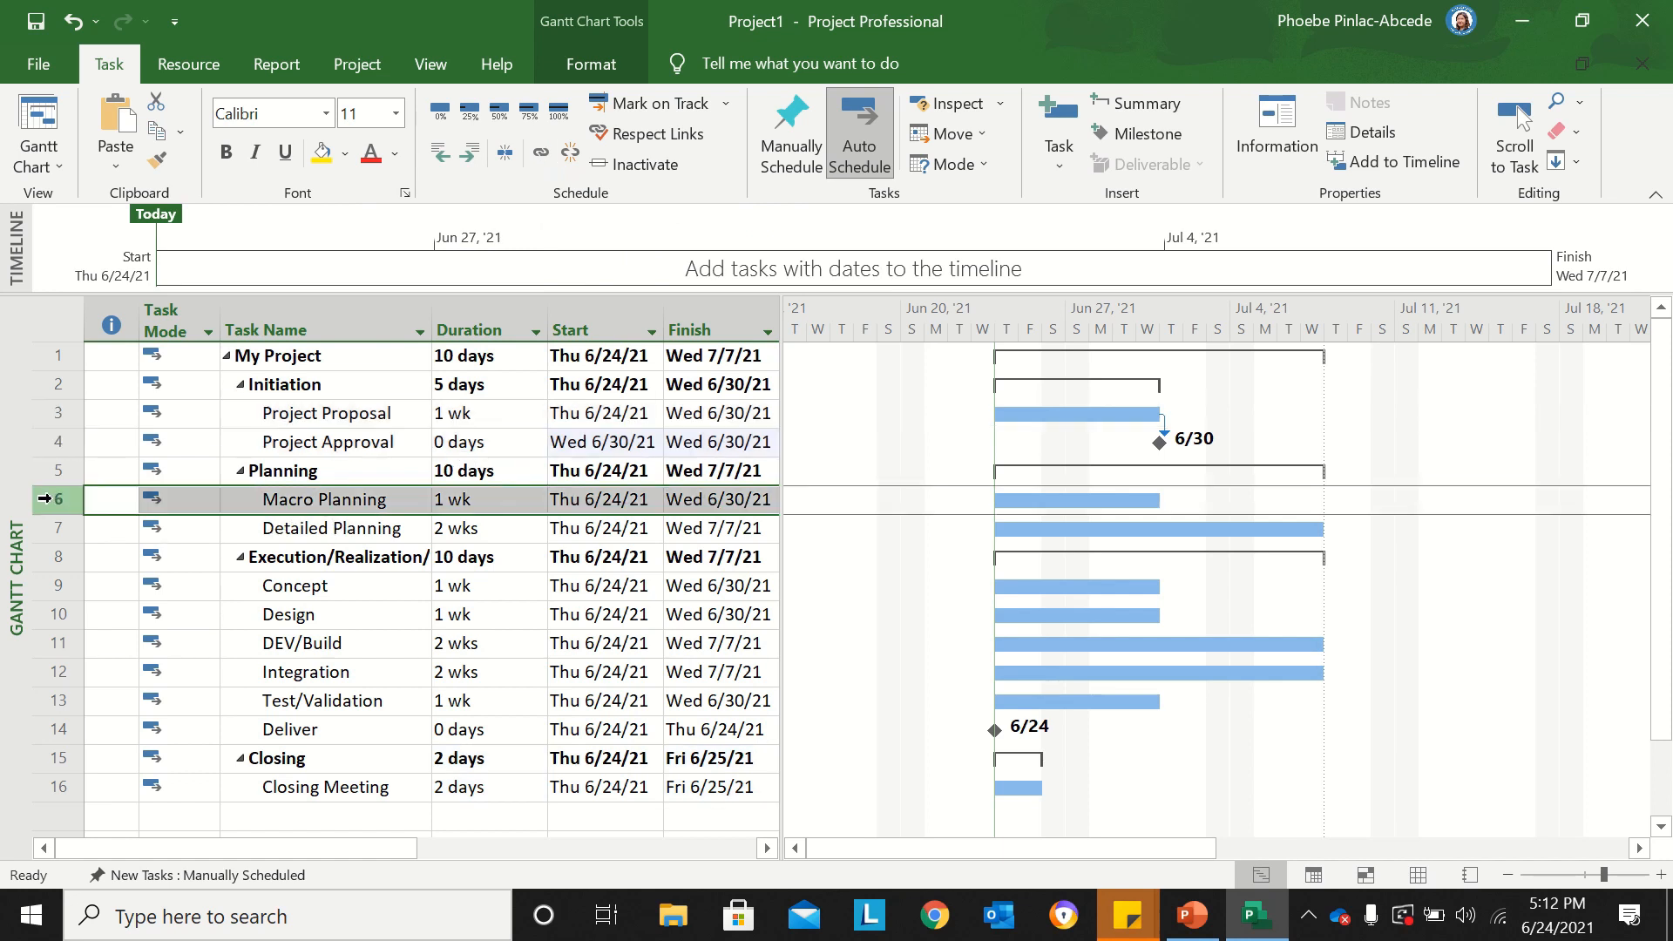
pyautogui.moveTo(52, 505); pyautogui.dragTo(60, 520)
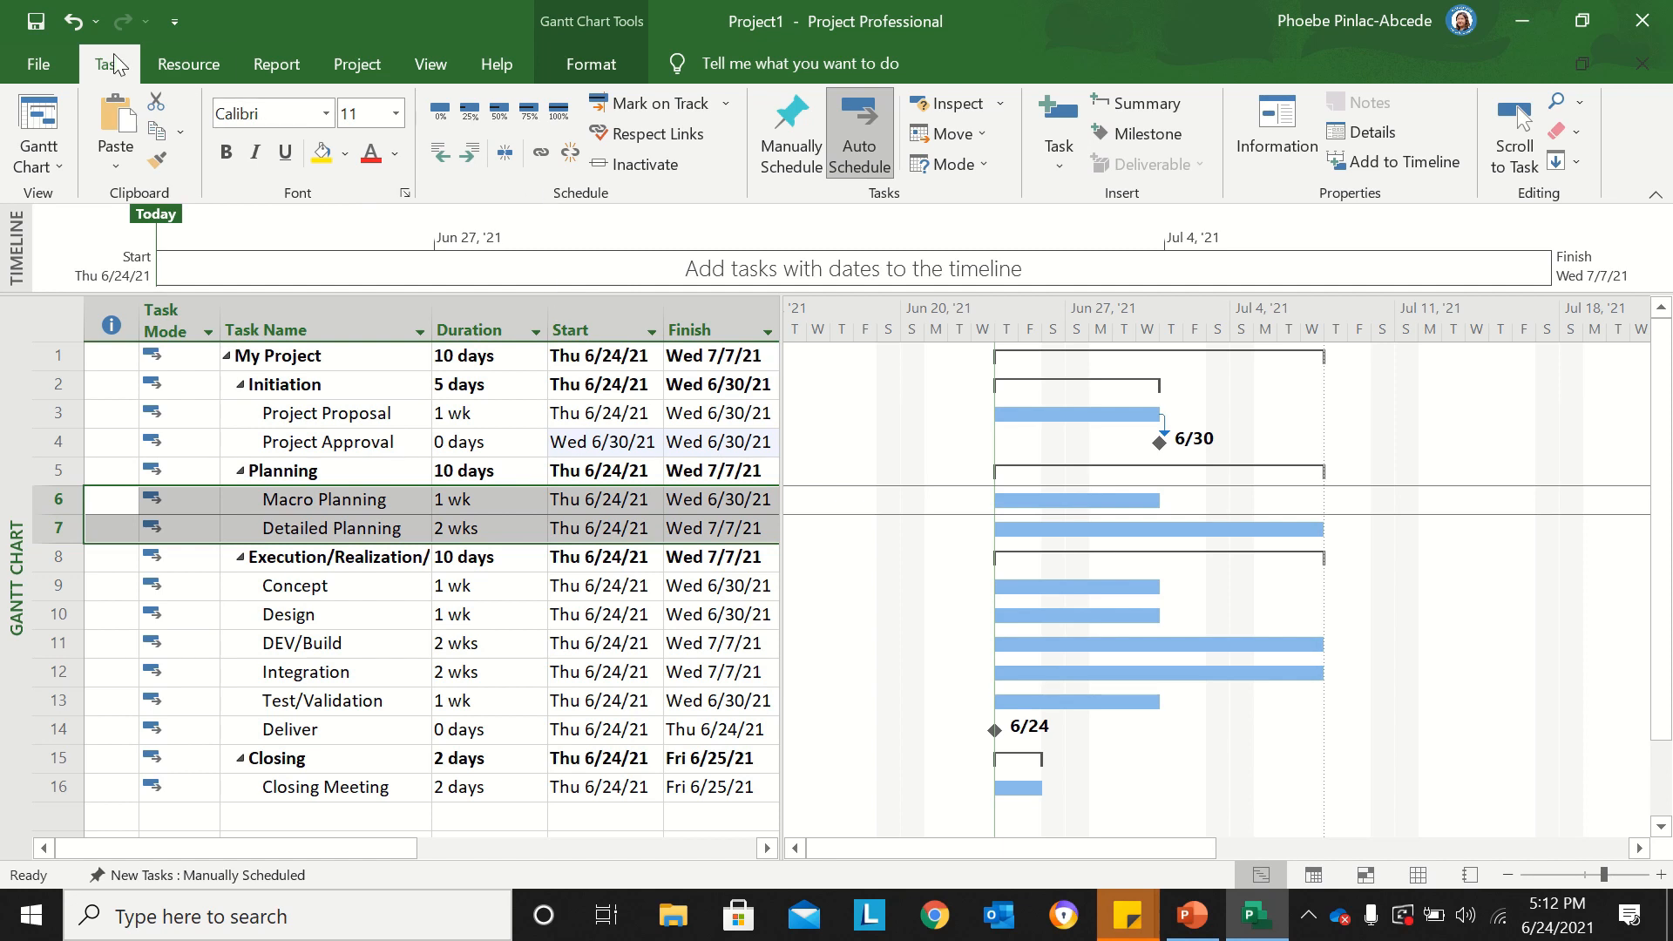
pyautogui.click(549, 166)
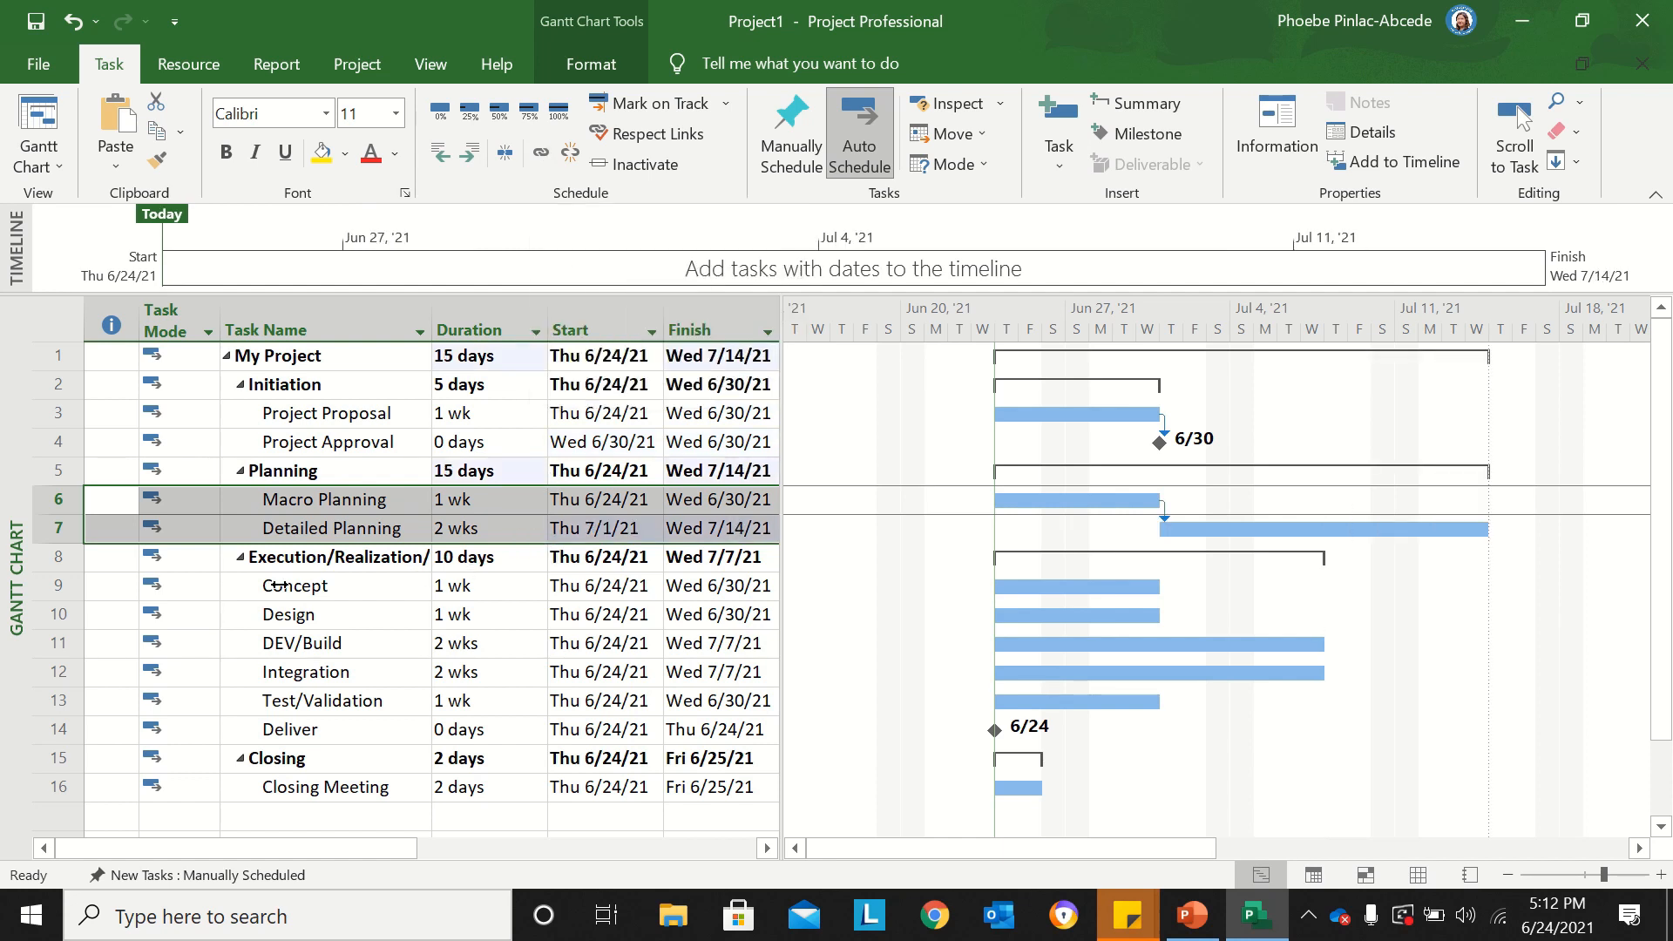
pyautogui.moveTo(66, 586); pyautogui.dragTo(100, 725)
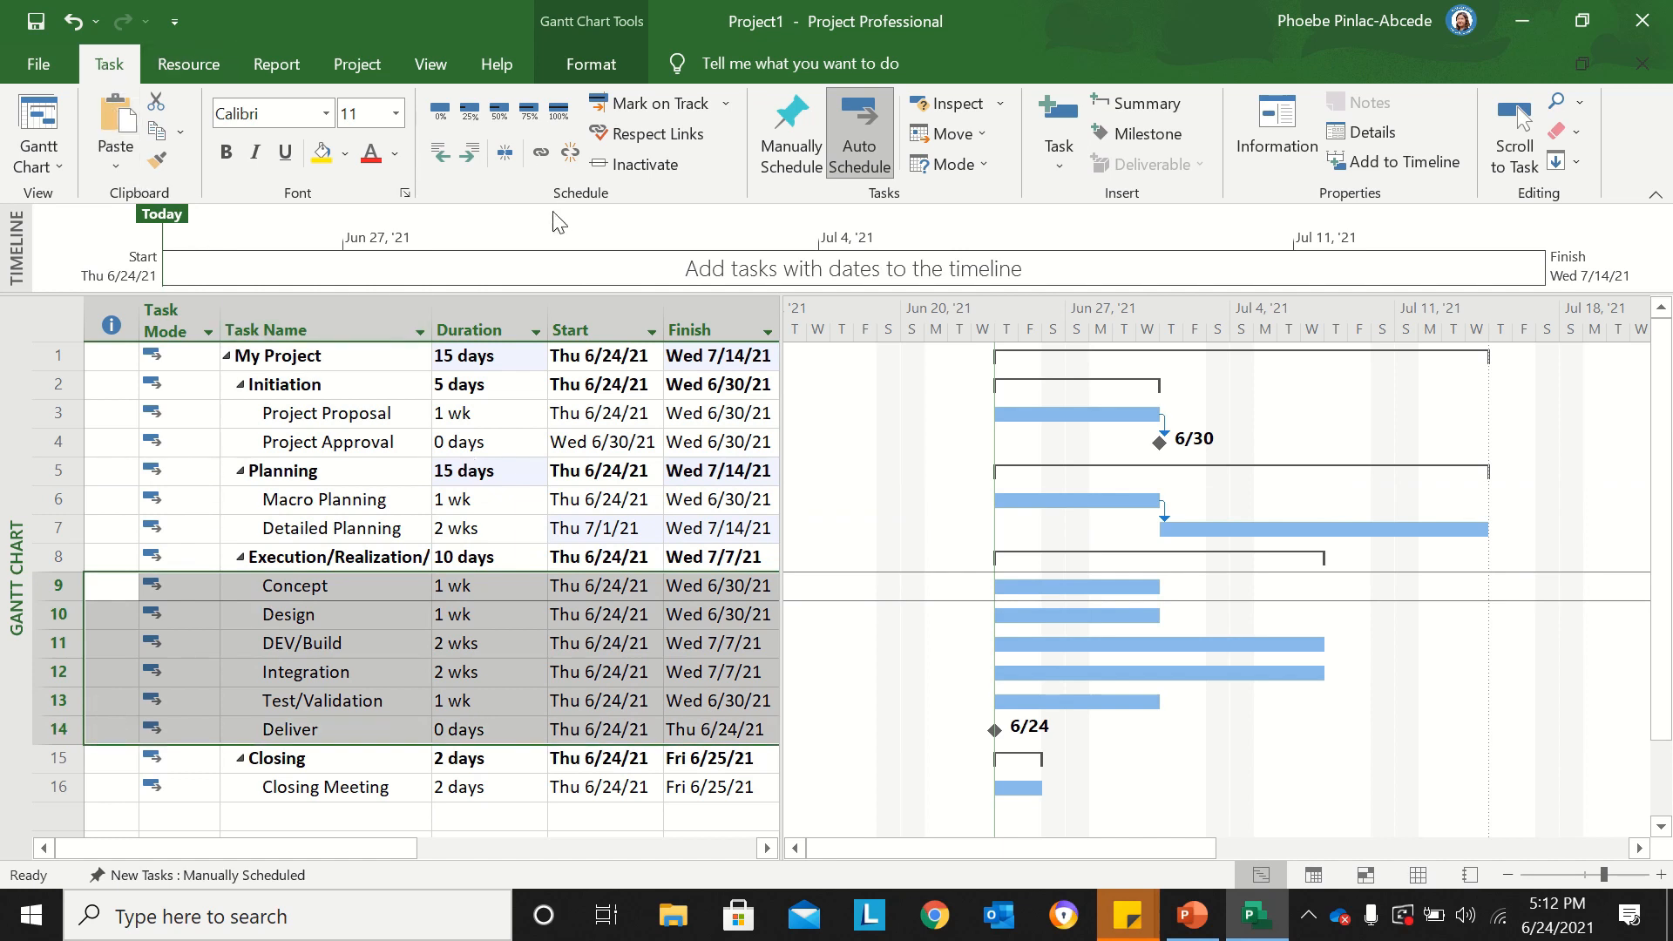
pyautogui.click(540, 162)
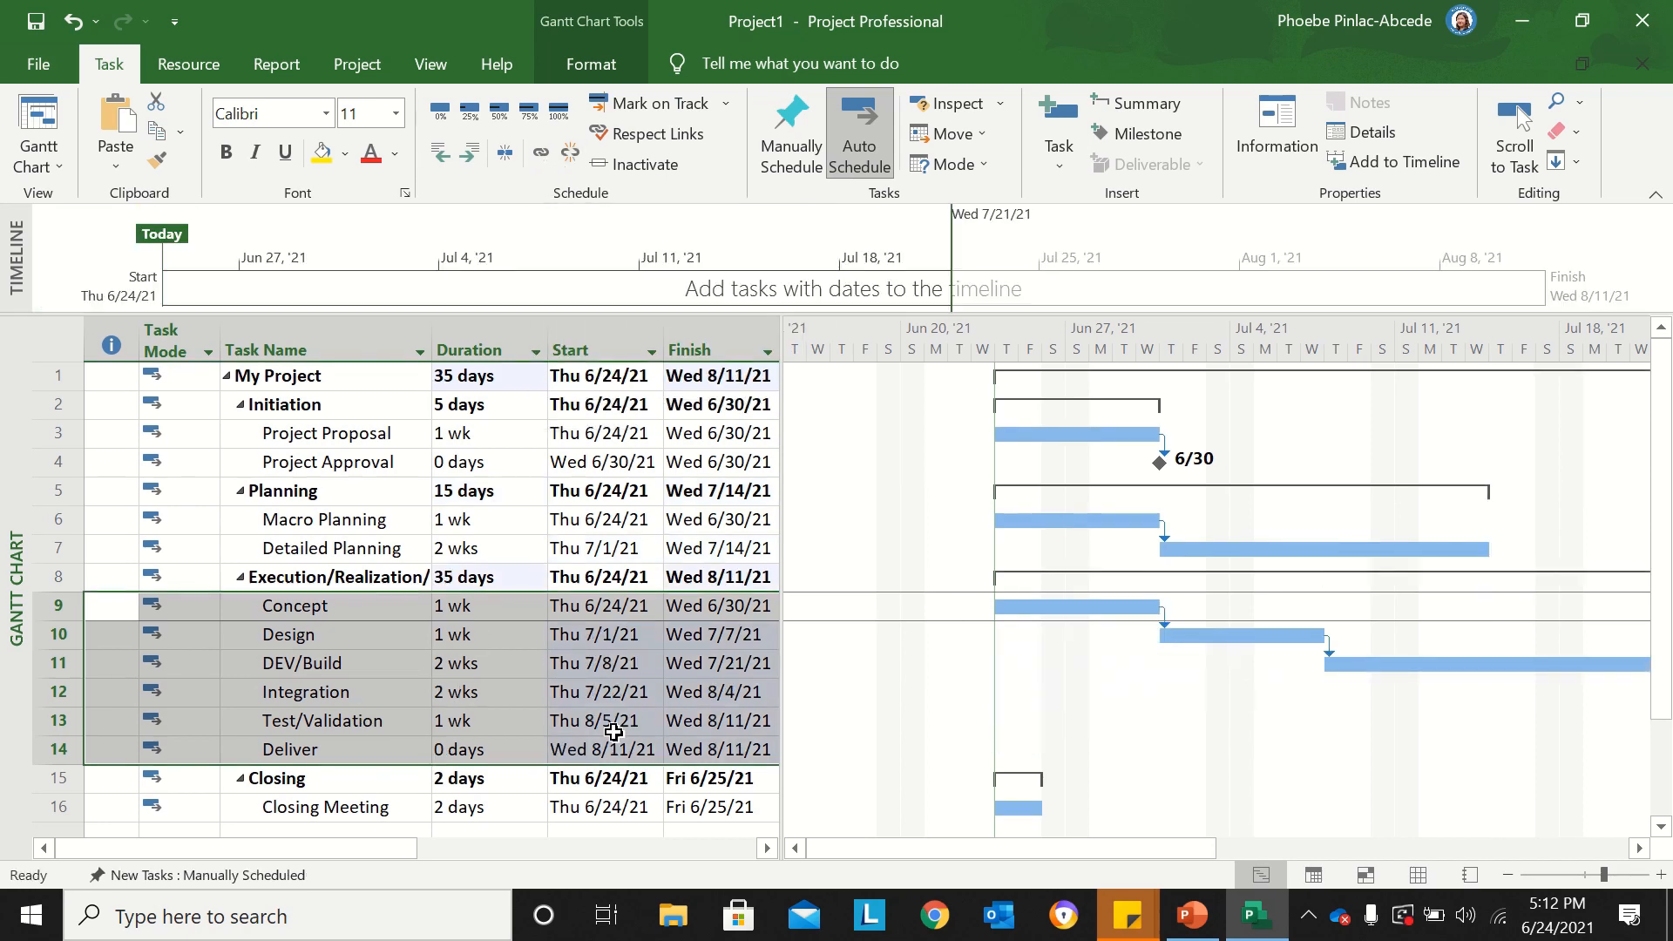
# Step: Widen the task table to show the Predecessors column and examine the predecessors of Project Approval and Detailed Planning
pyautogui.click(421, 549)
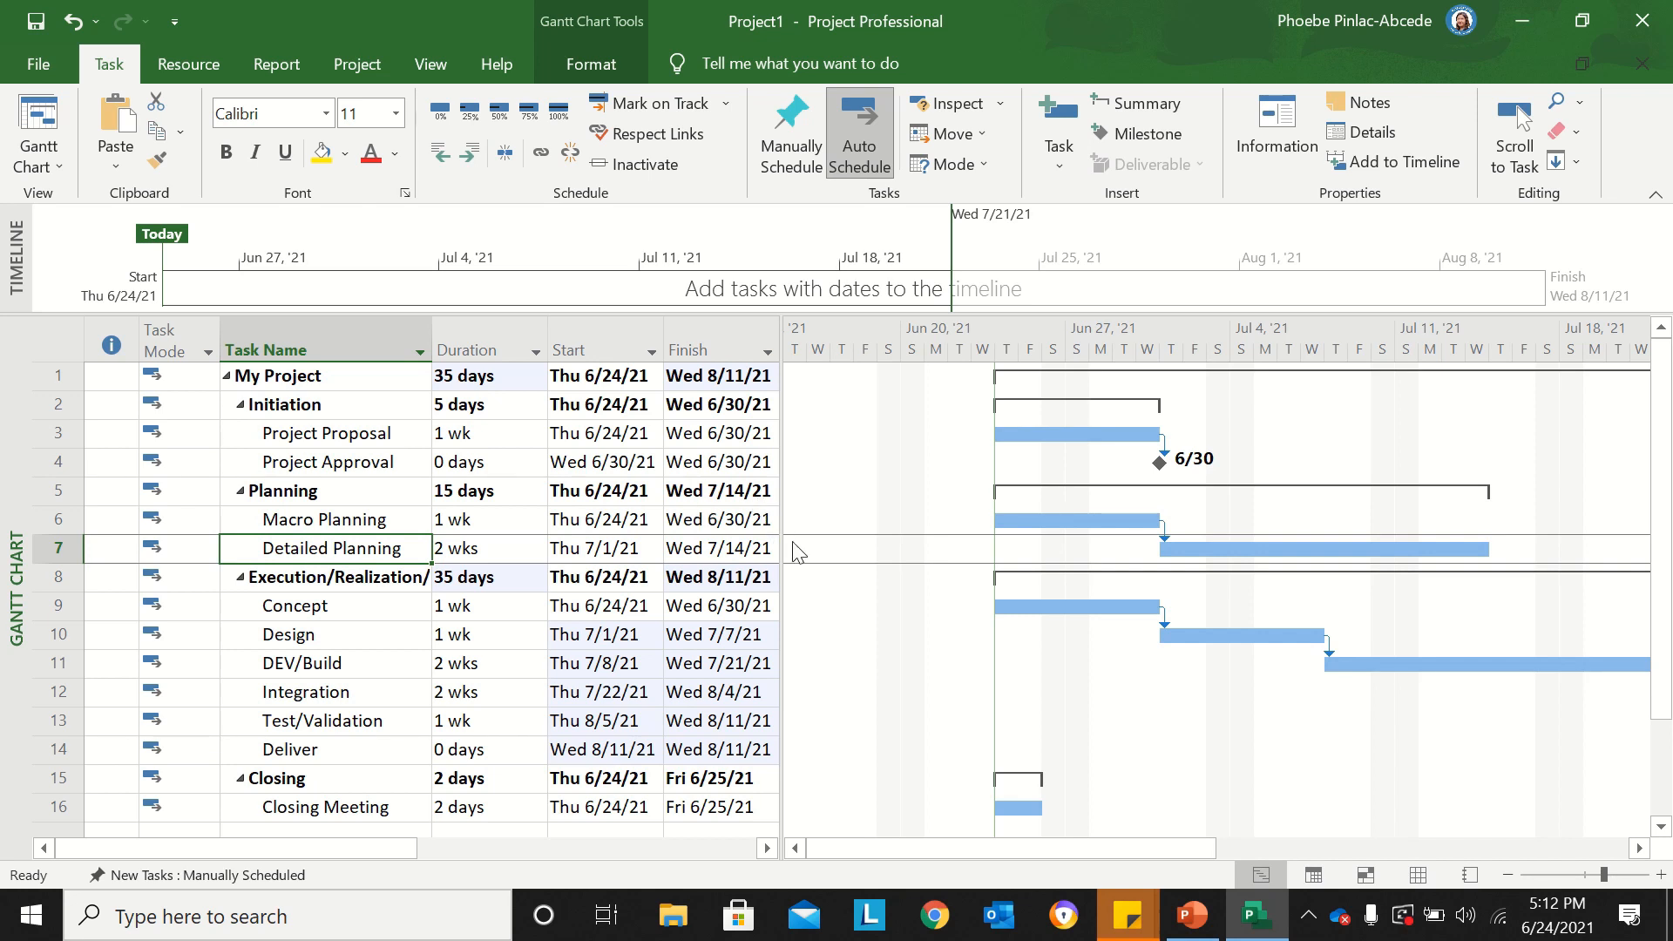
pyautogui.moveTo(791, 547); pyautogui.dragTo(959, 548)
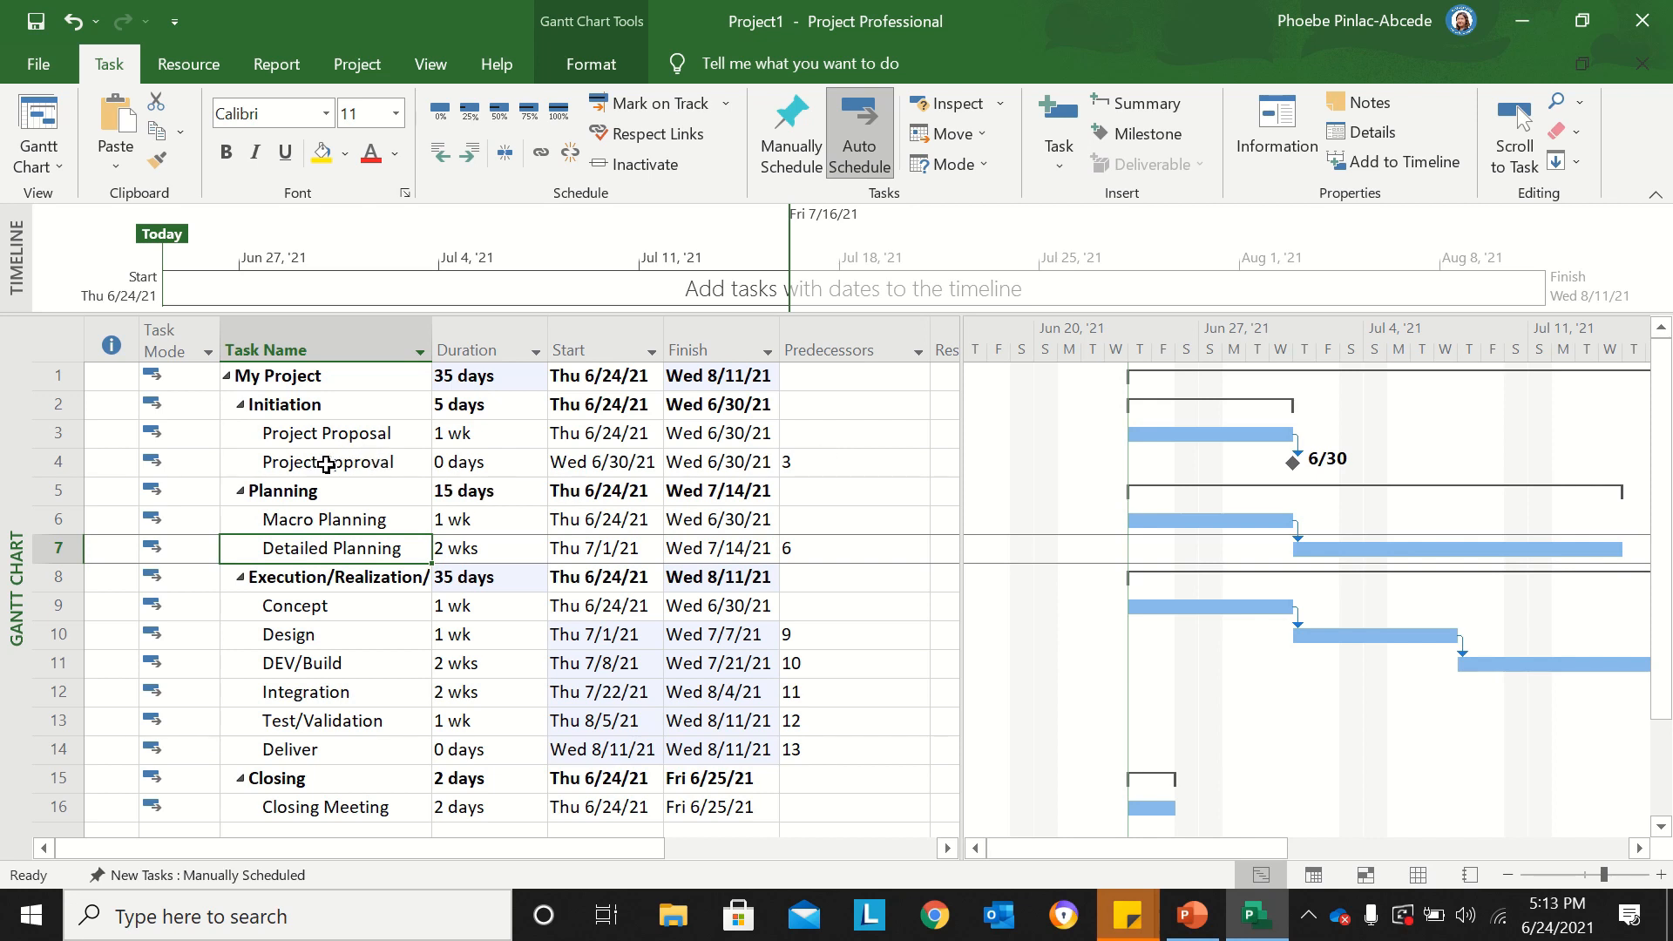
pyautogui.click(59, 461)
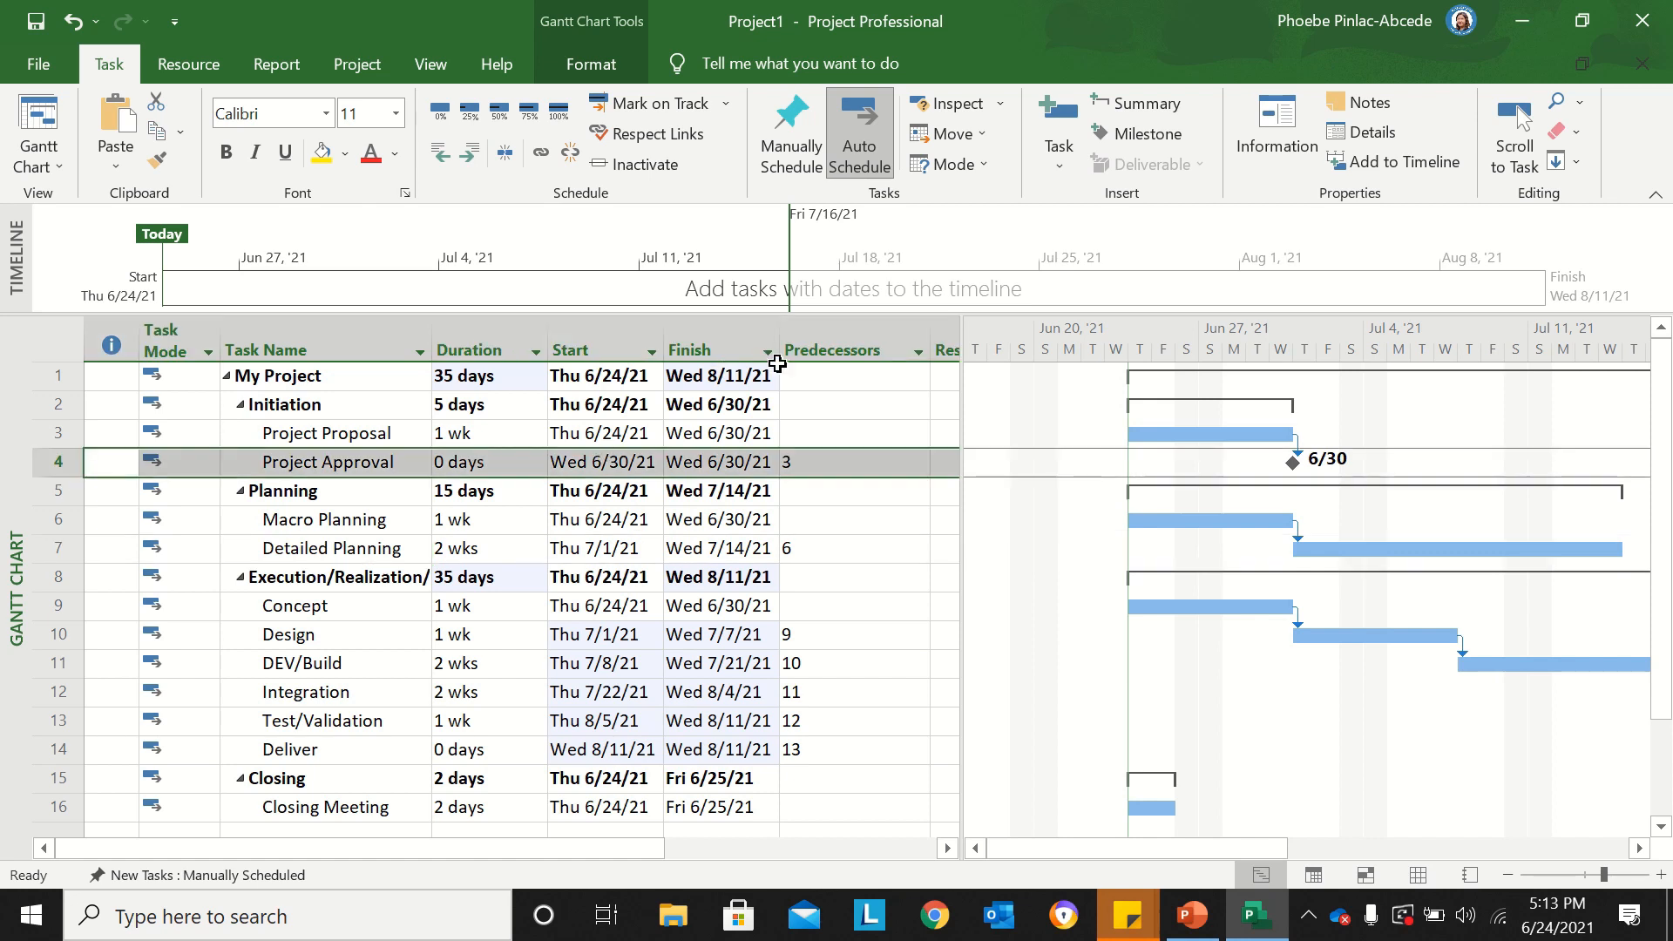
pyautogui.click(825, 464)
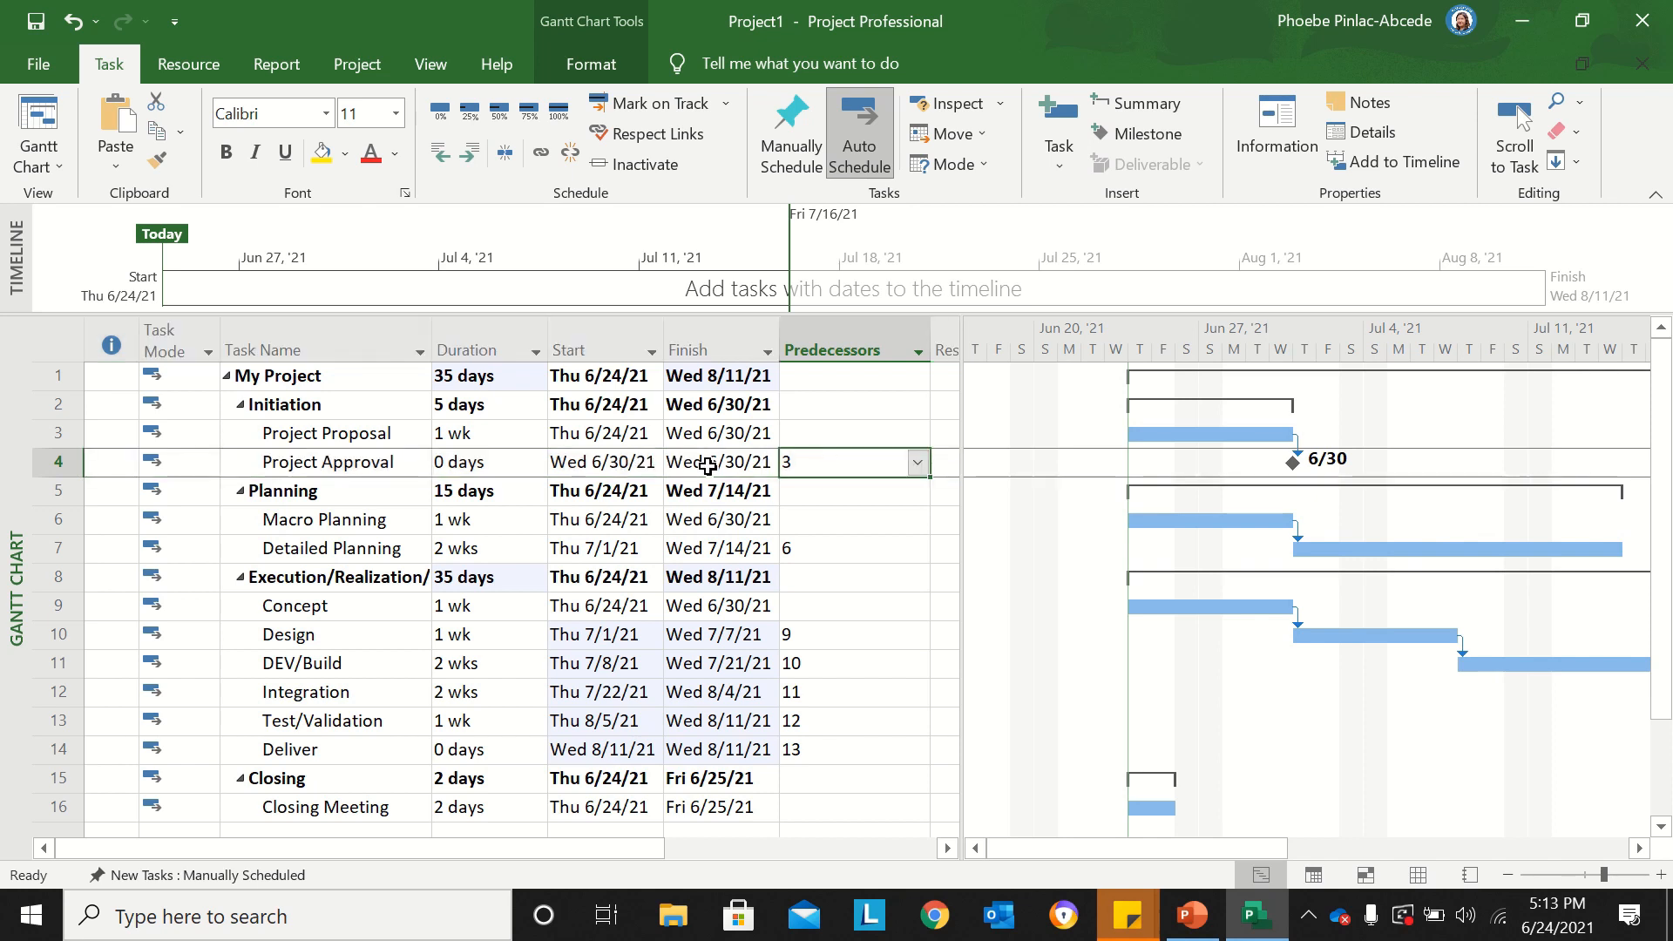
pyautogui.click(61, 463)
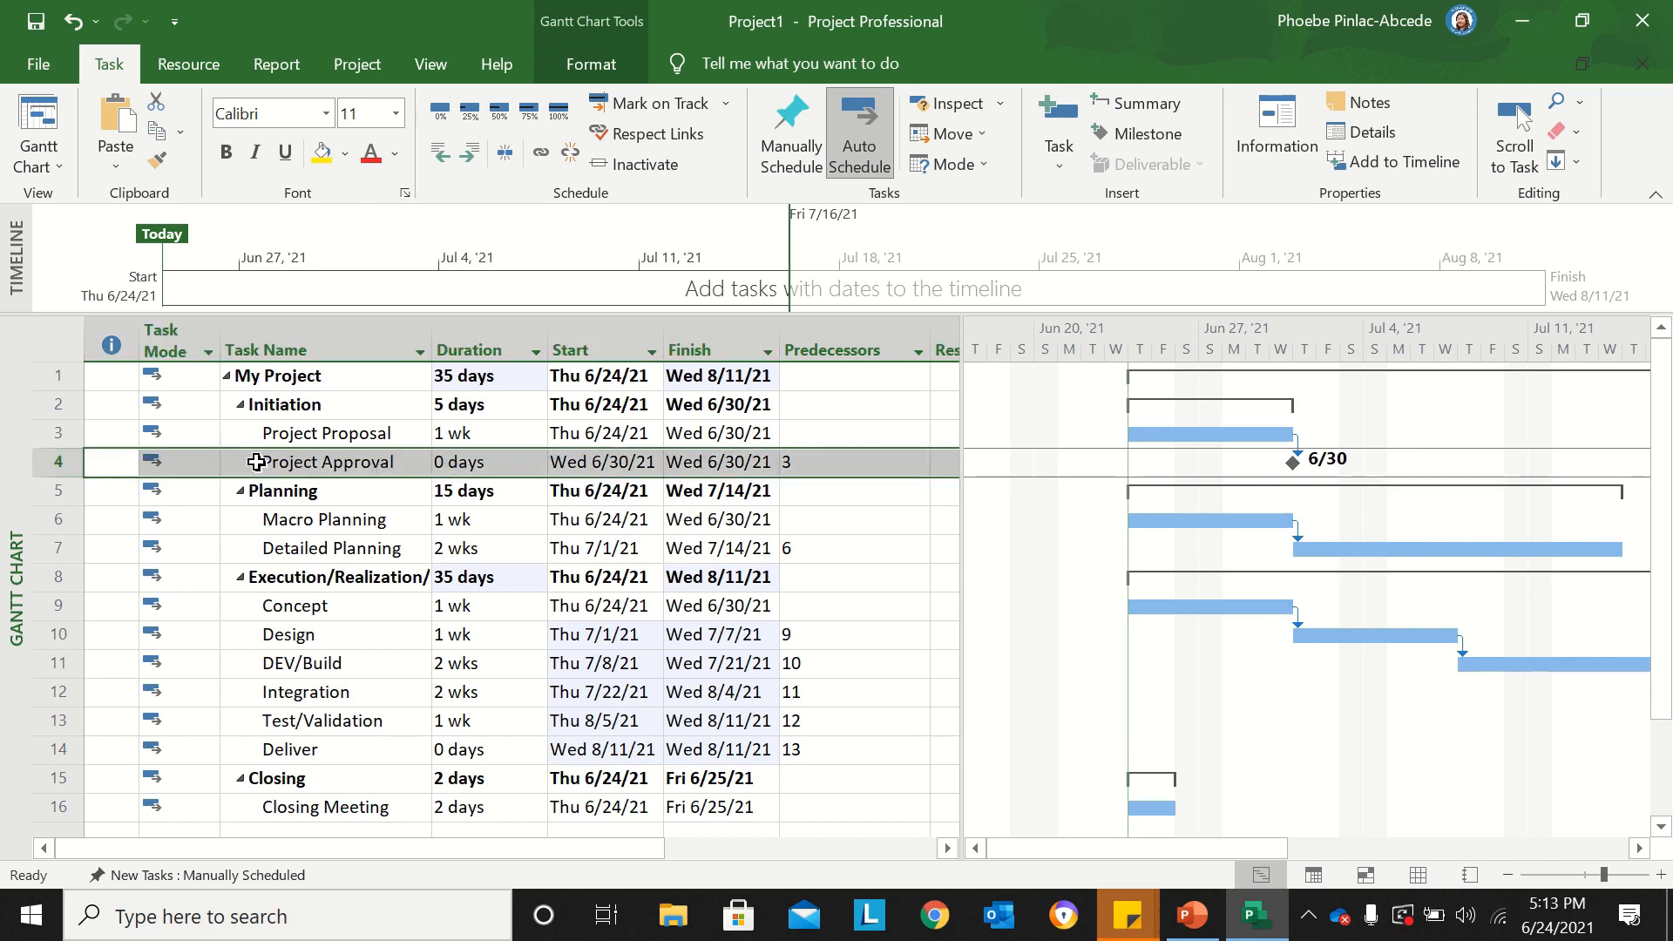
pyautogui.click(61, 433)
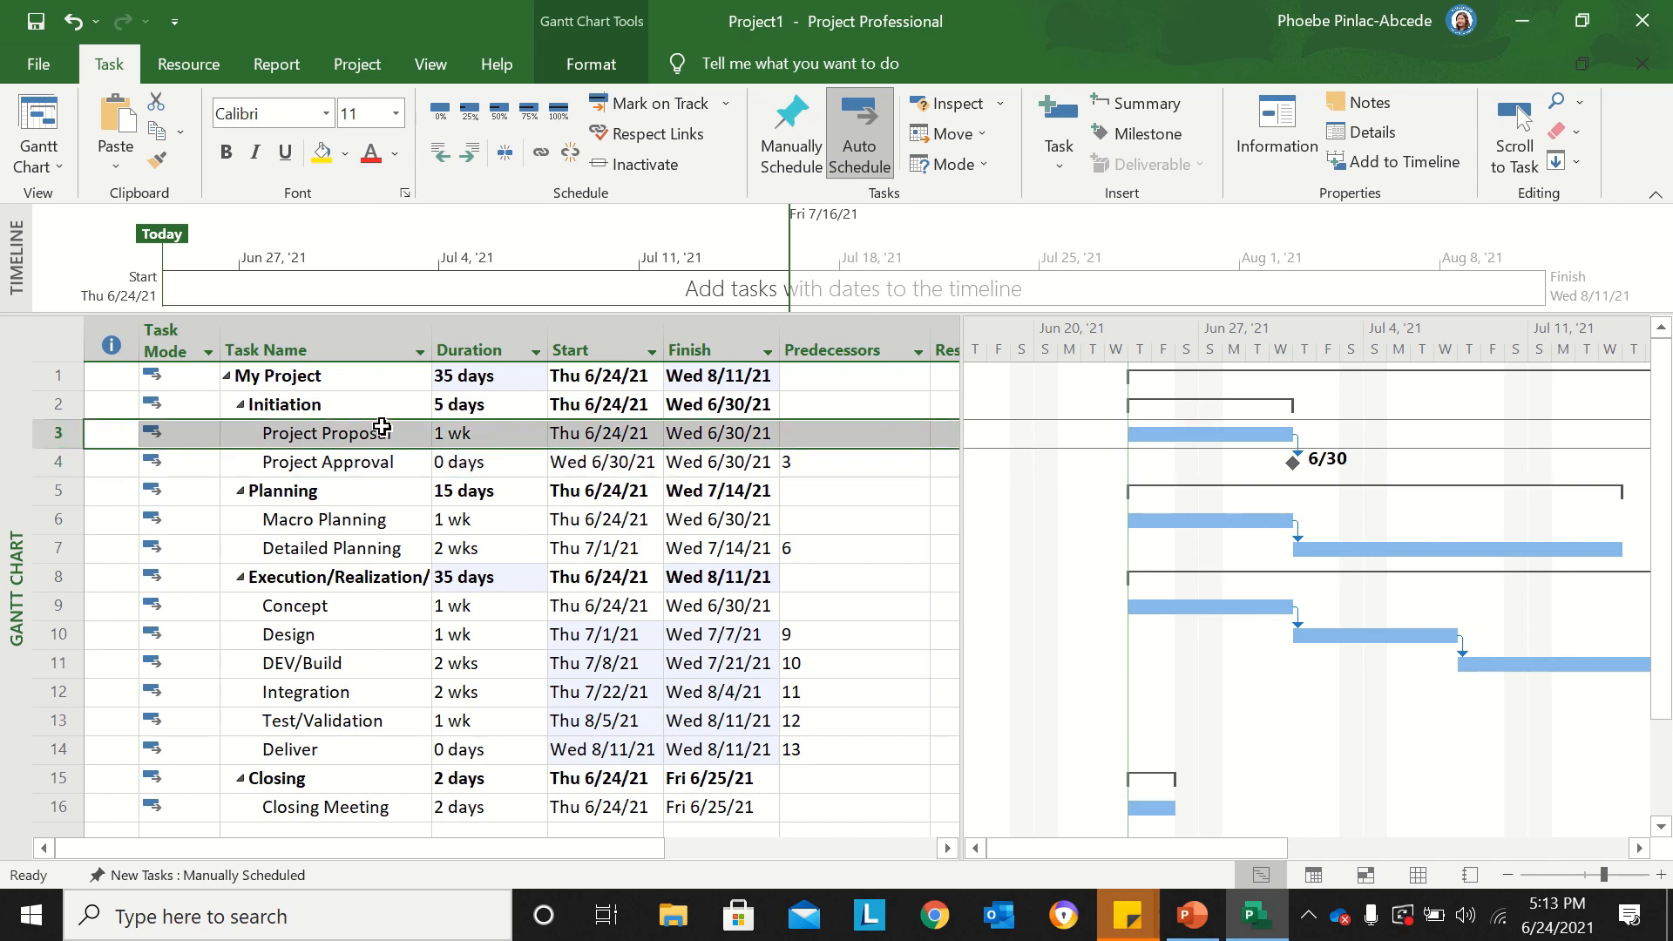
pyautogui.click(352, 545)
pyautogui.click(47, 548)
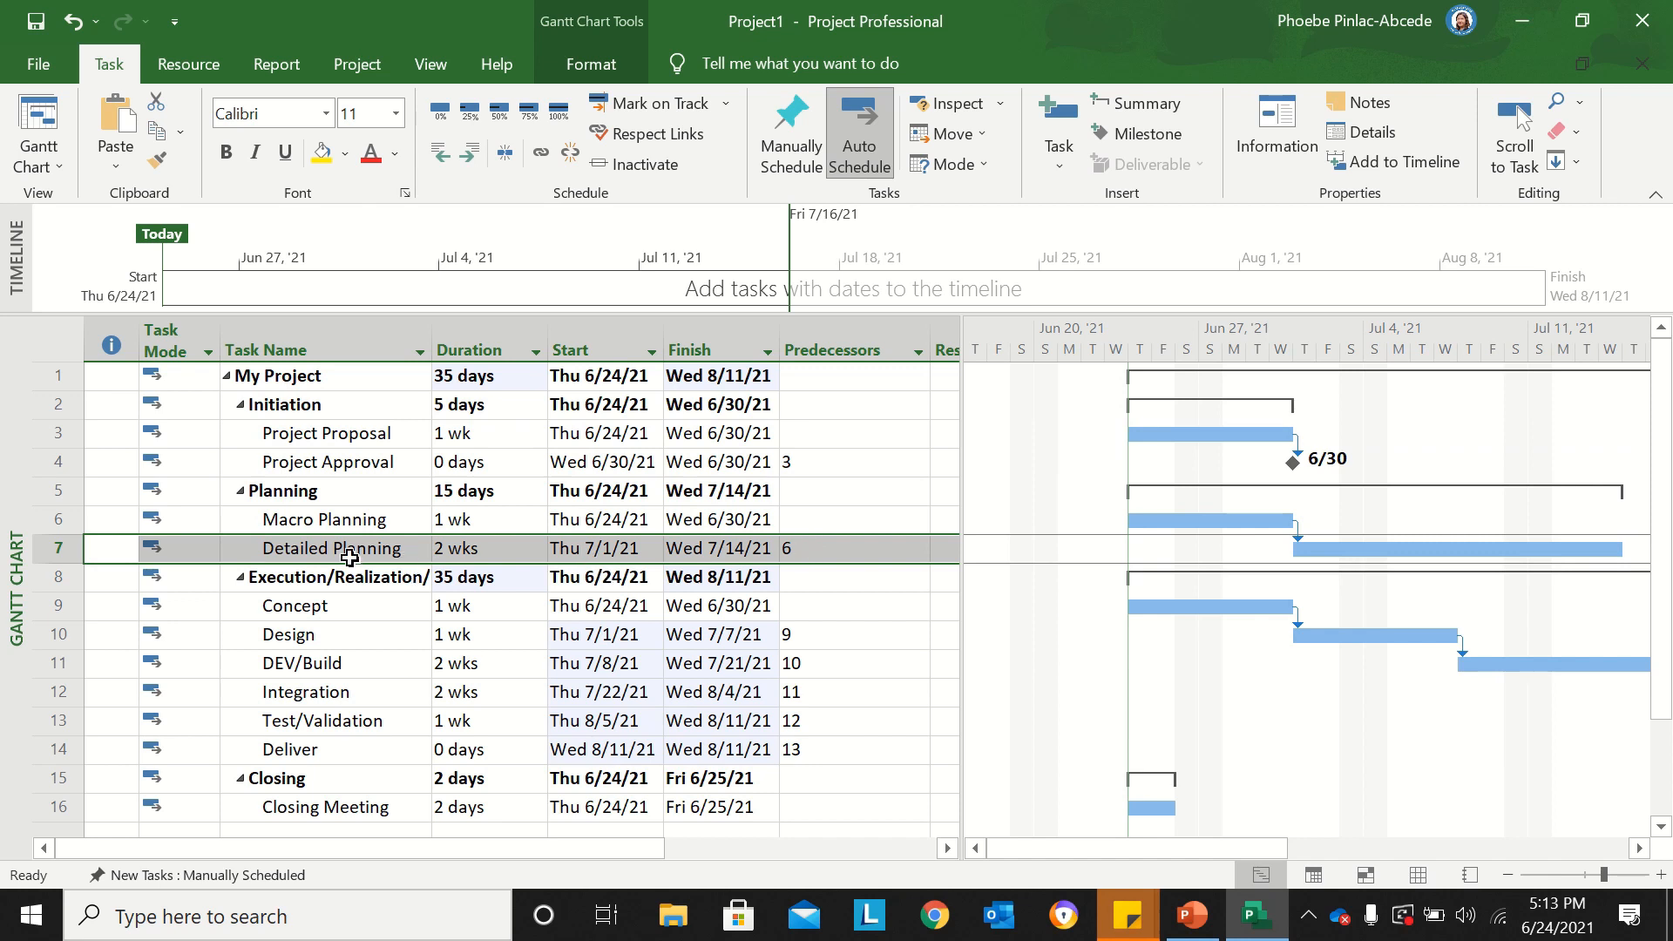
# Step: Move the project to a new start date of Thu 7/01/21, moving the deadlines along with it
pyautogui.click(56, 520)
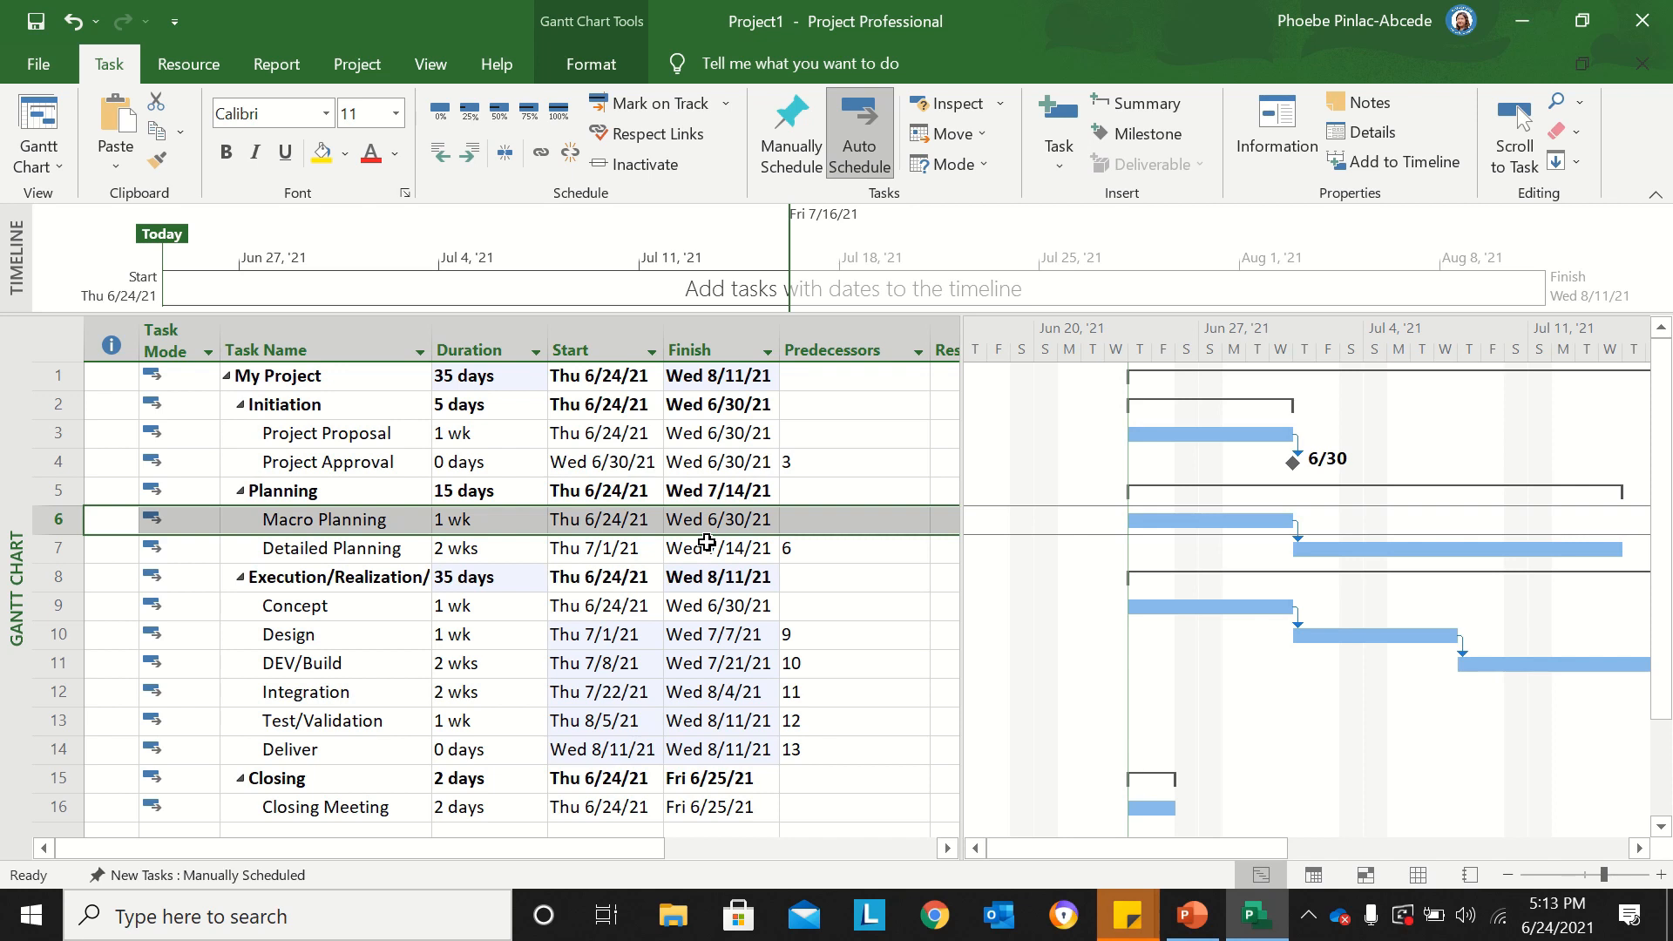
pyautogui.click(602, 436)
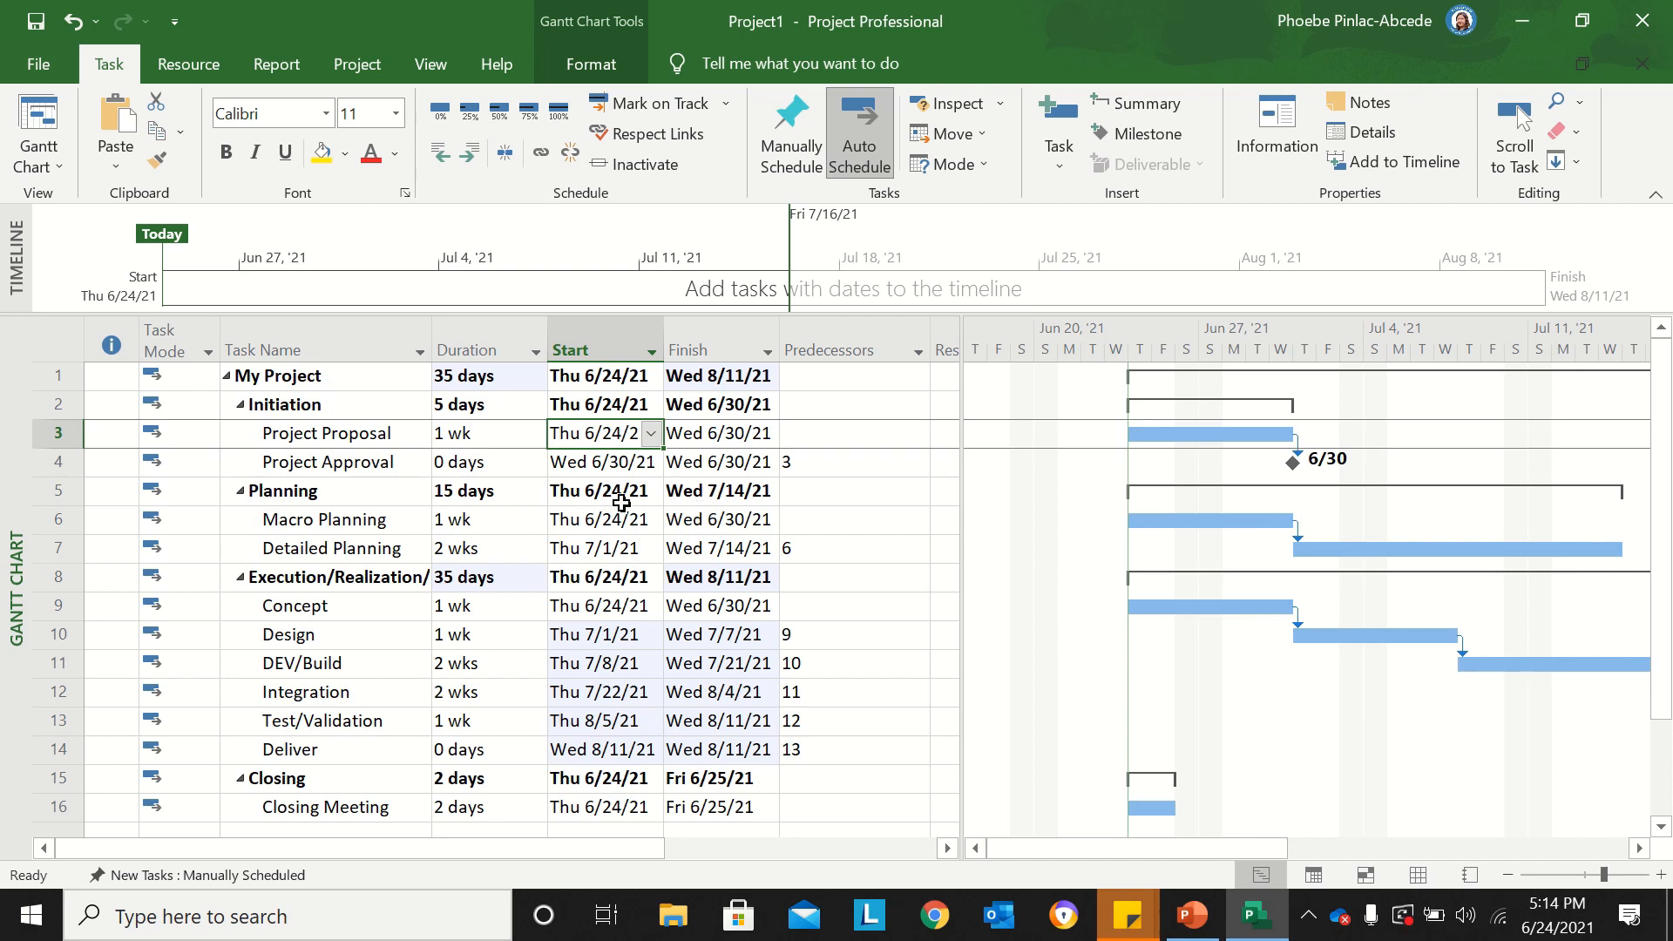
pyautogui.click(366, 66)
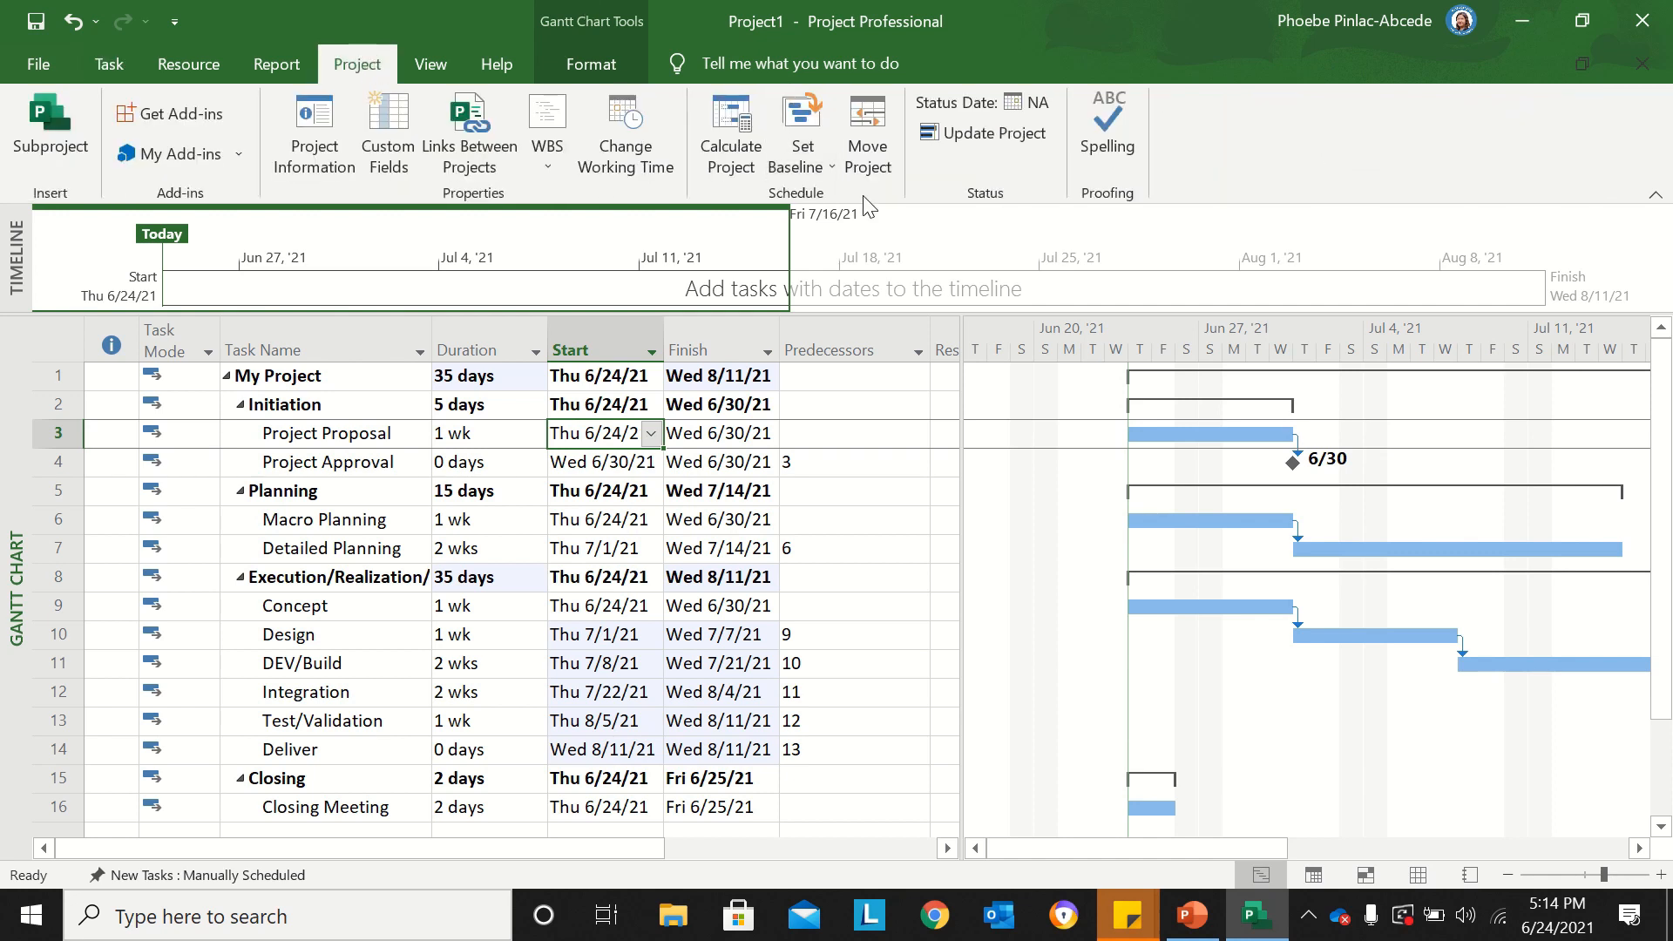
pyautogui.click(871, 157)
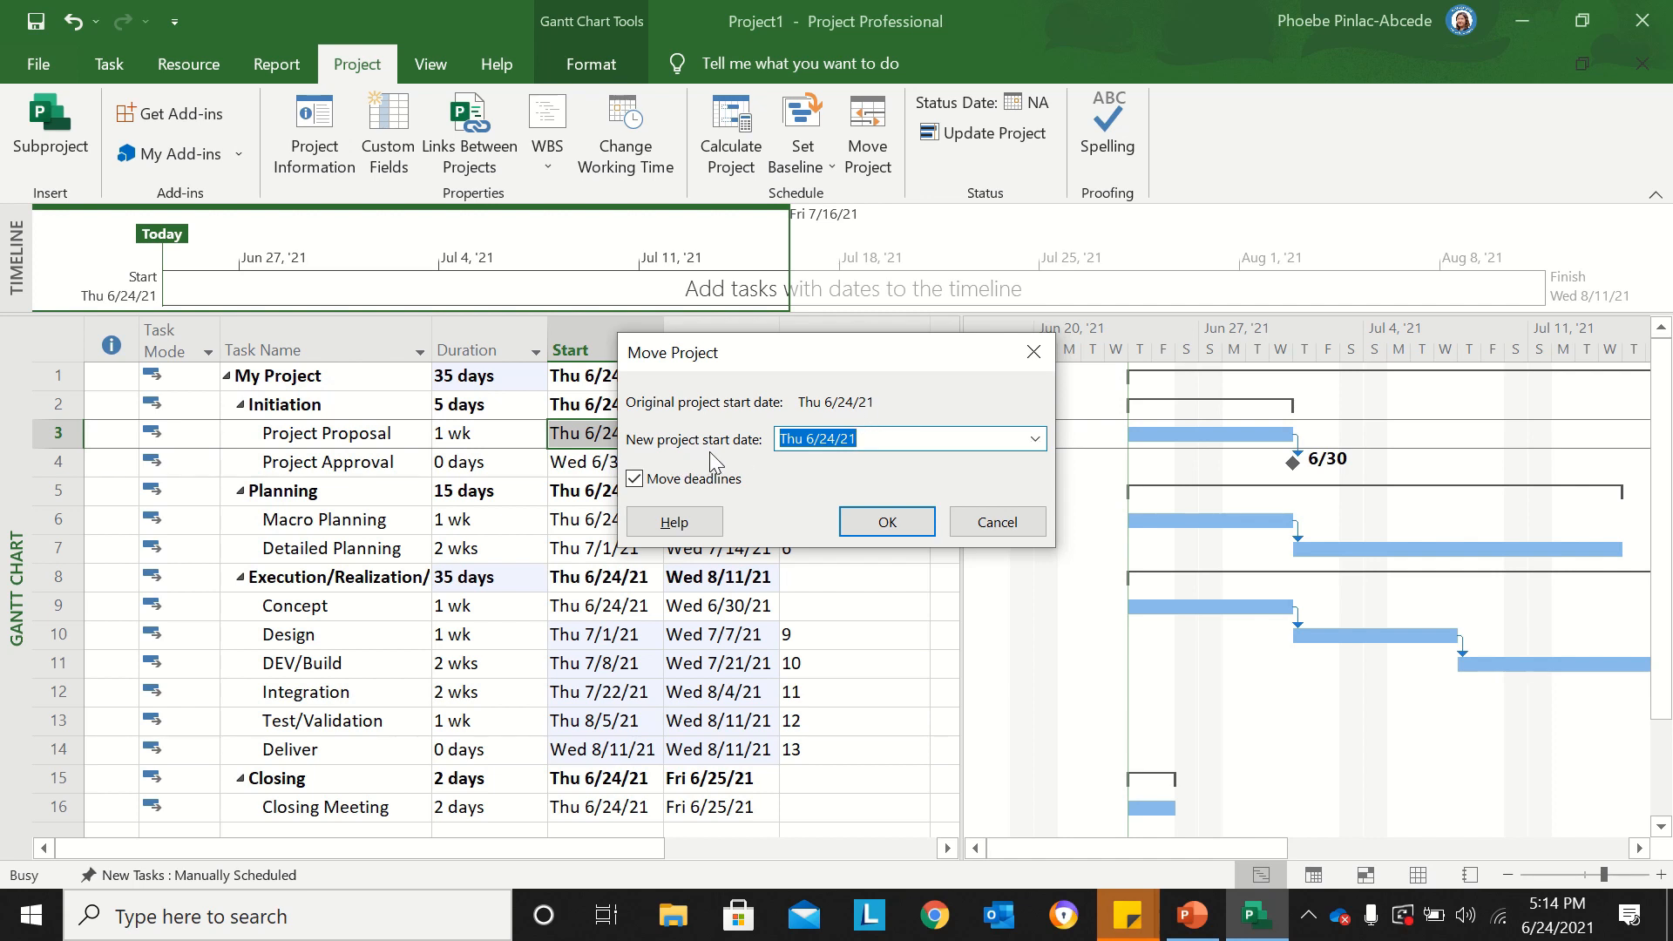
pyautogui.click(808, 438)
pyautogui.press('BackSpace')
pyautogui.write('7')
pyautogui.press('BackSpace')
pyautogui.press('BackSpace')
pyautogui.write('01')
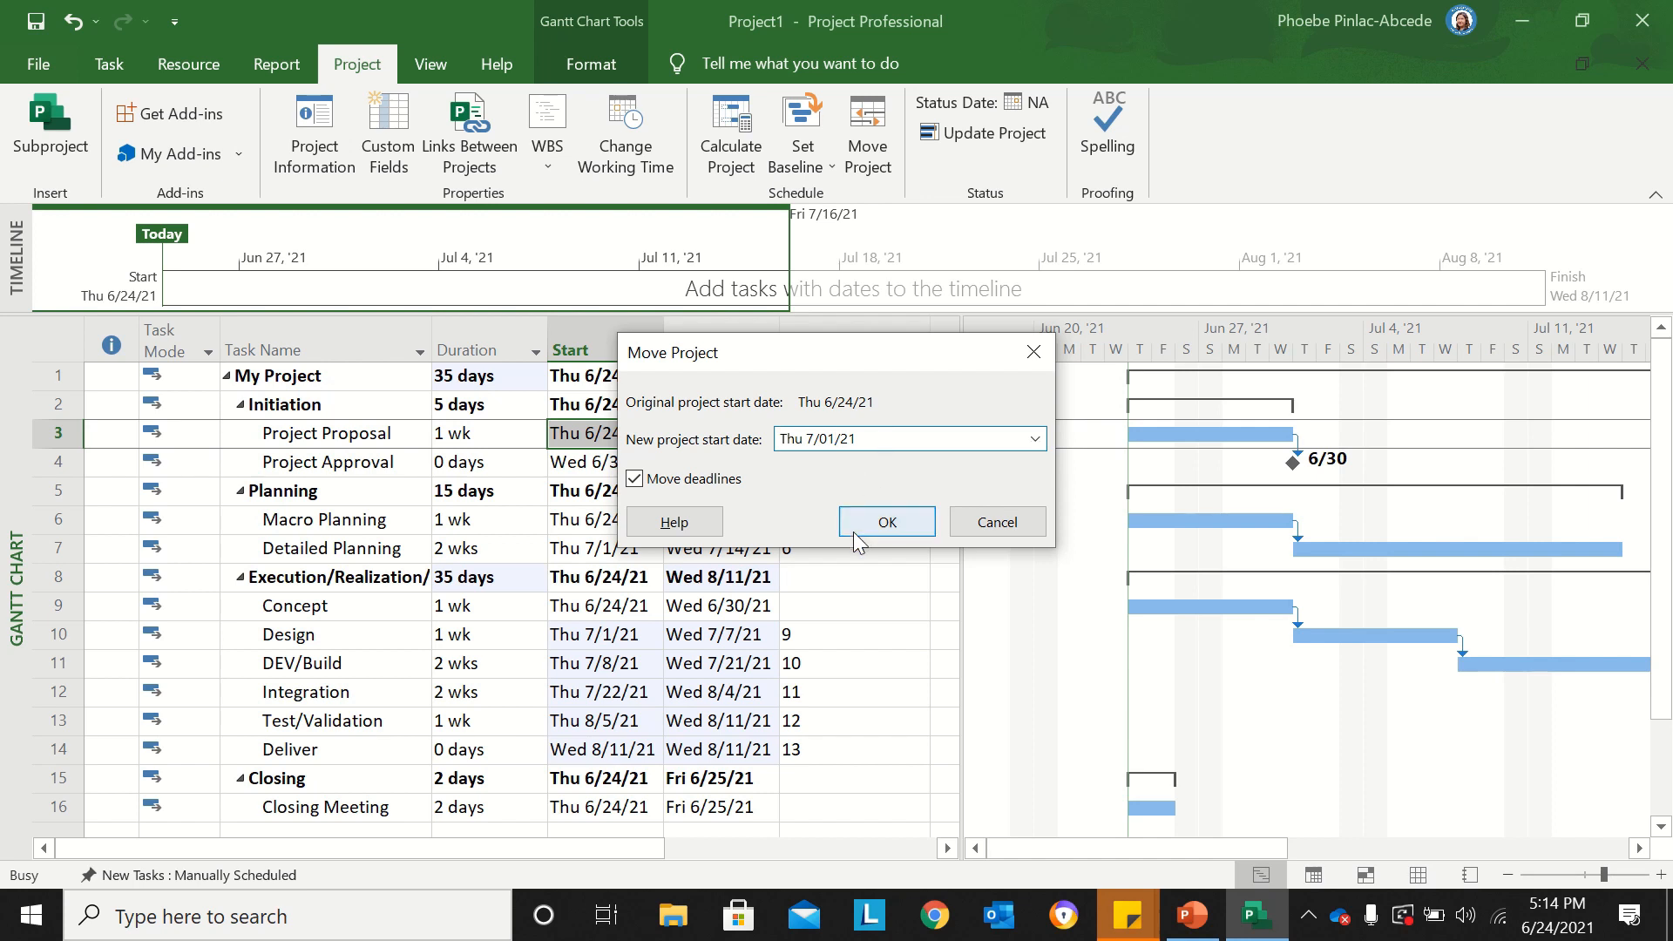
pyautogui.click(878, 528)
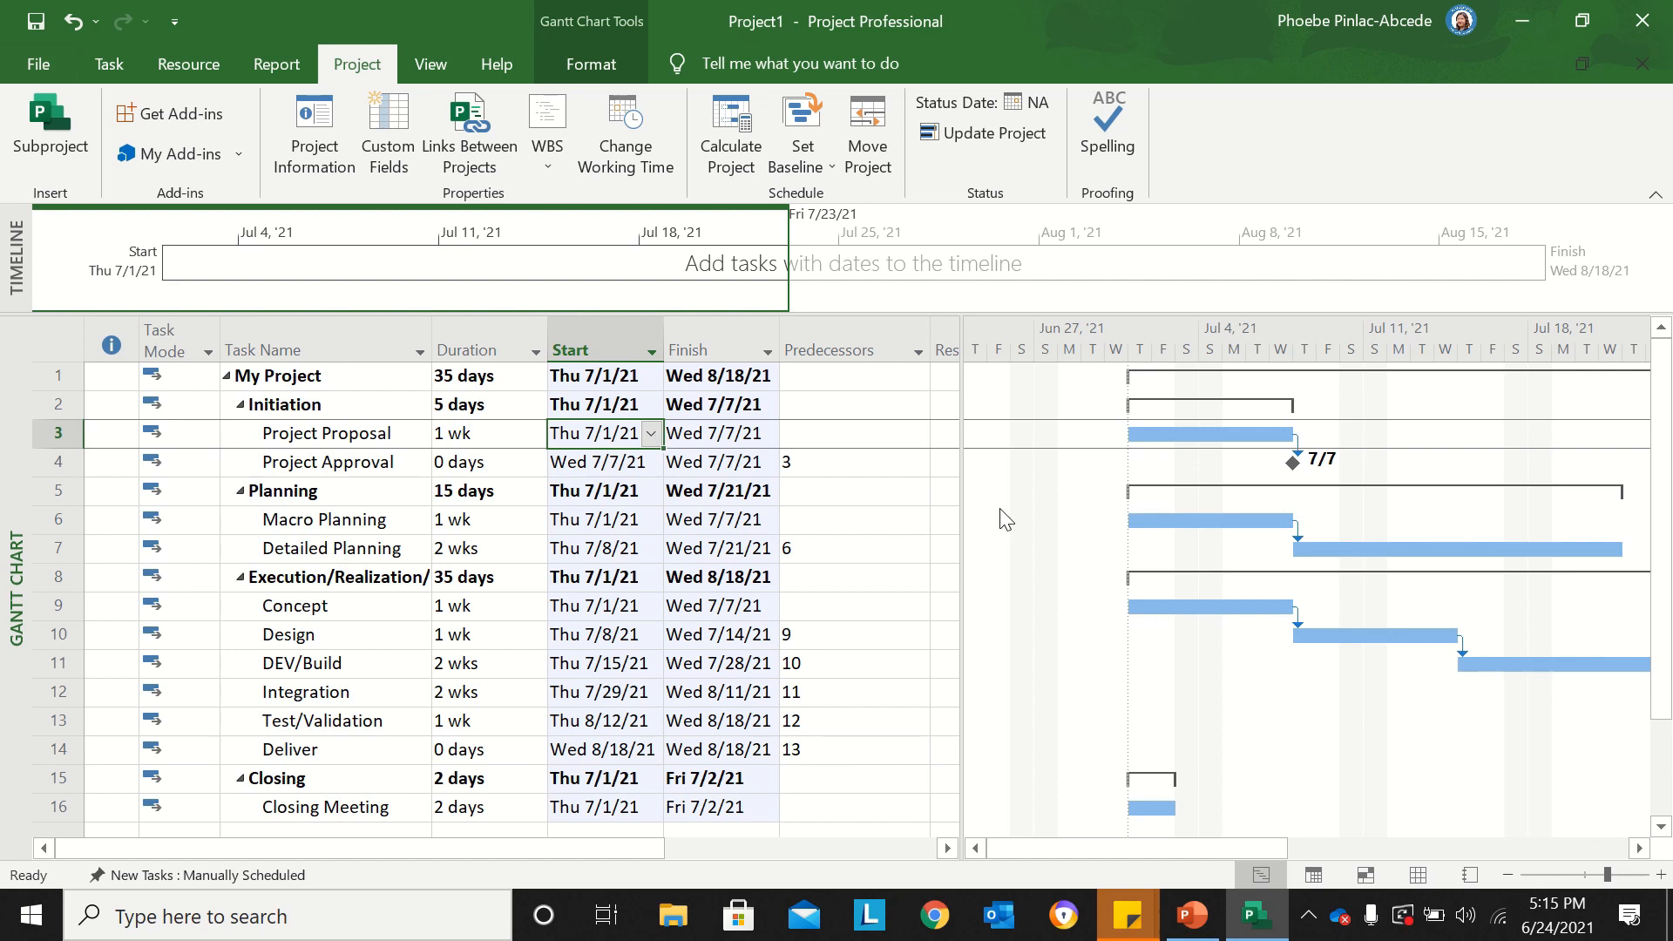
# Step: Widen the Gantt chart area and examine the task bars and the link between Project Proposal and Project Approval
pyautogui.moveTo(964, 501); pyautogui.dragTo(898, 502)
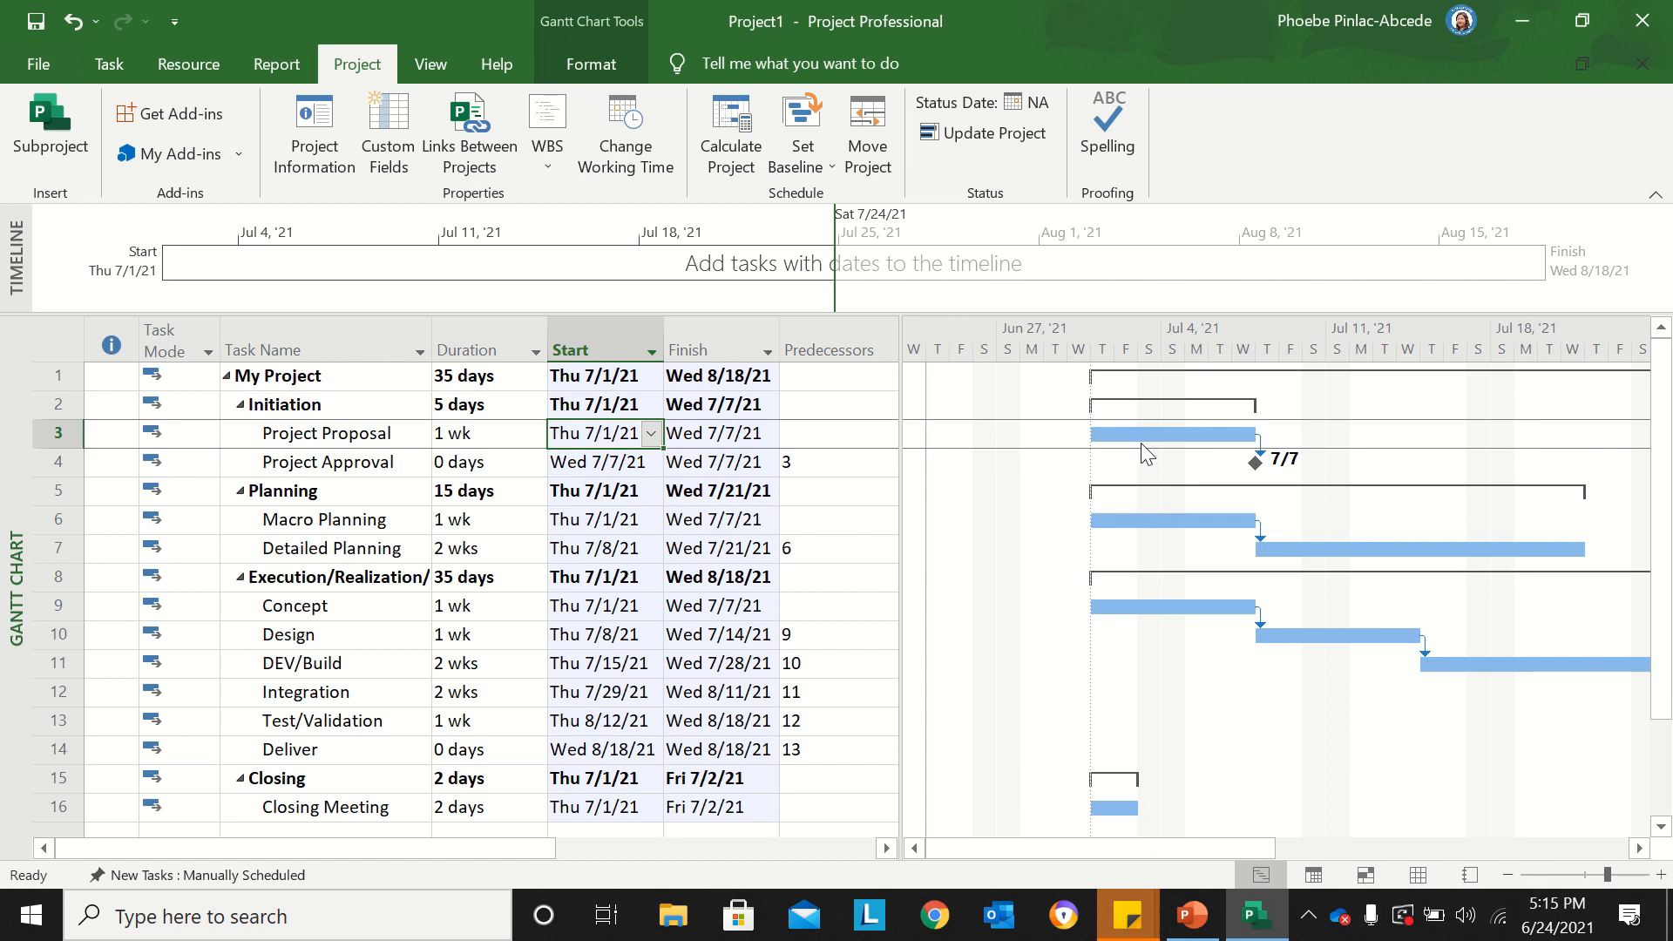
pyautogui.moveTo(1140, 436)
pyautogui.moveTo(1191, 522)
pyautogui.click(59, 405)
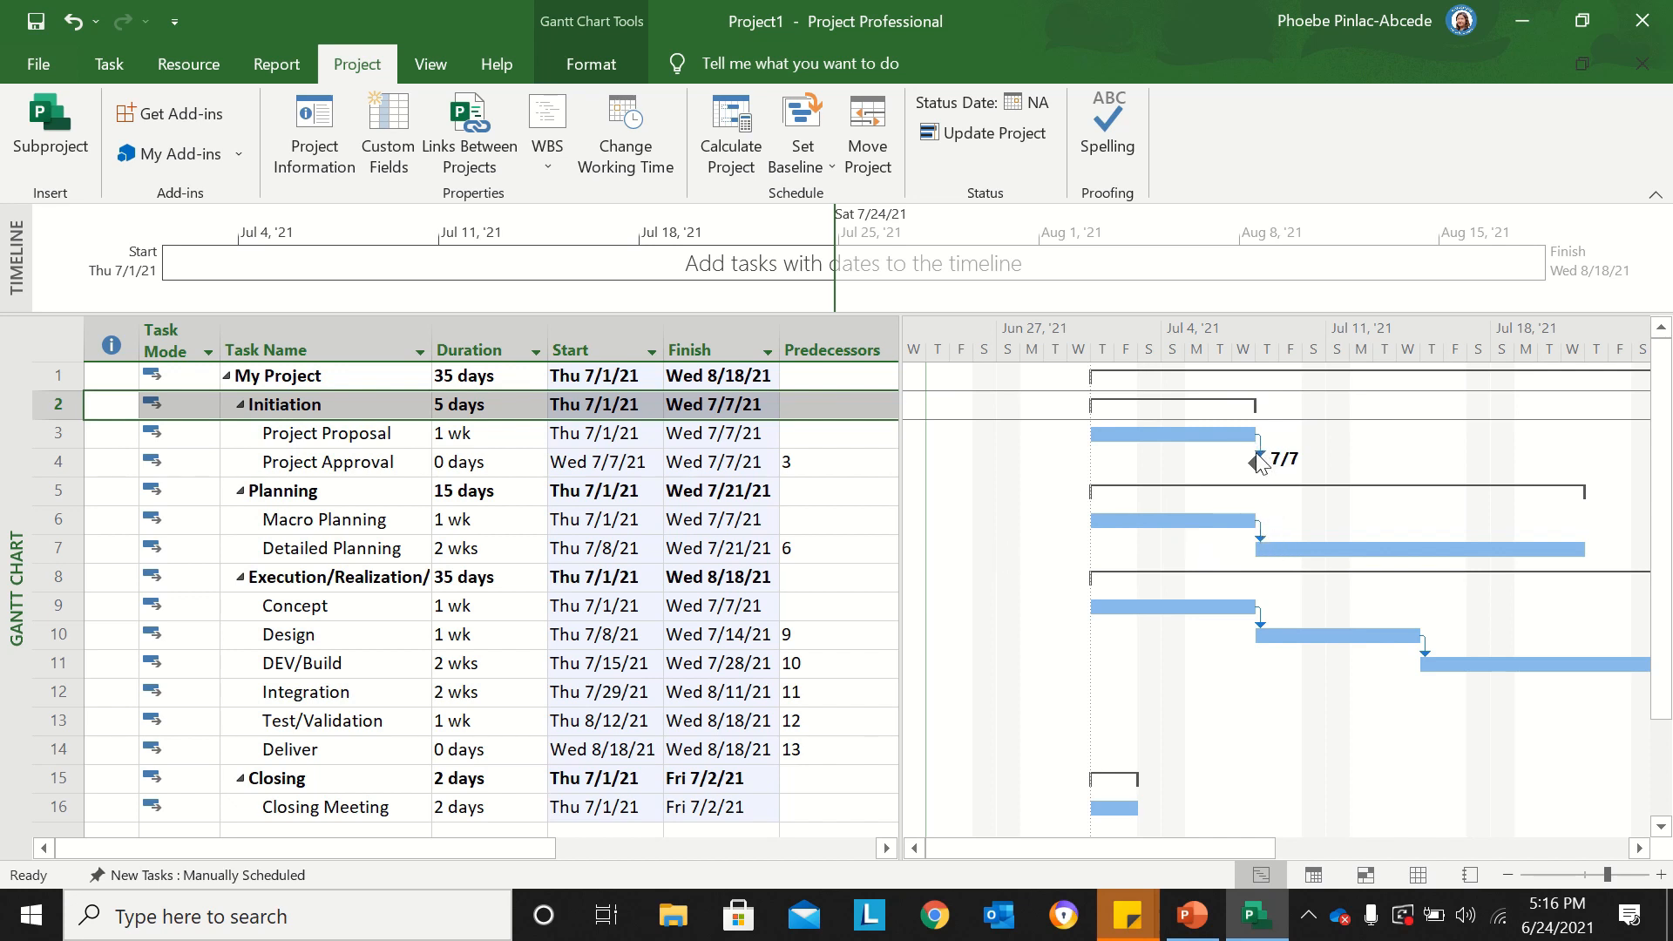
pyautogui.moveTo(1264, 459)
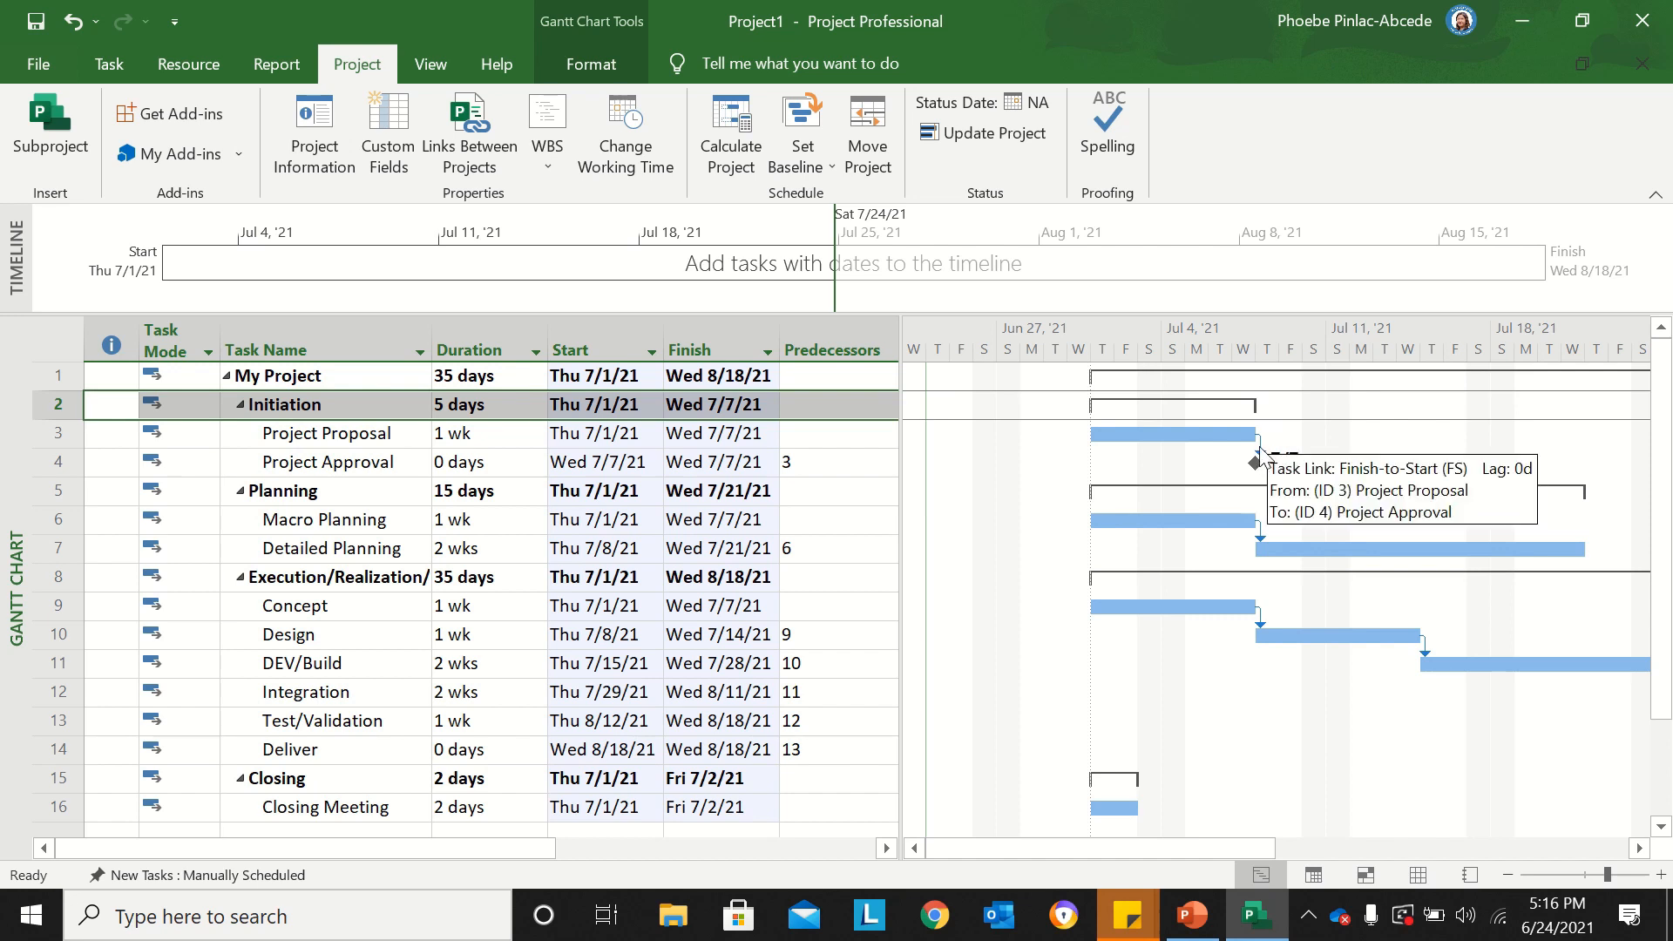
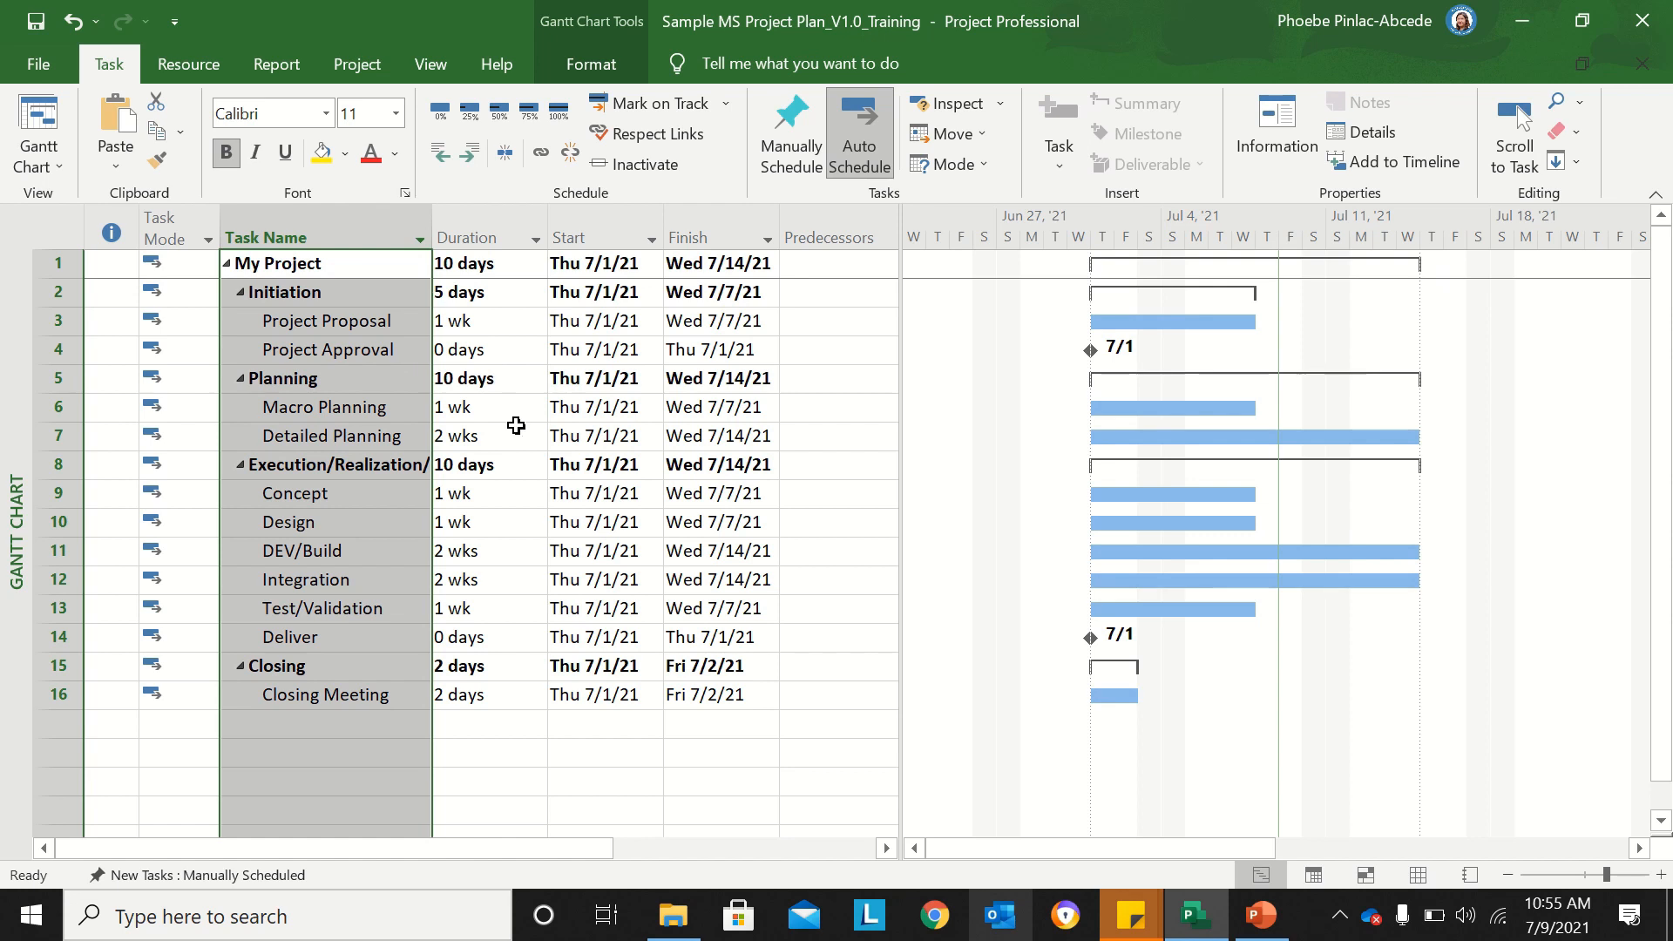
pyautogui.click(481, 248)
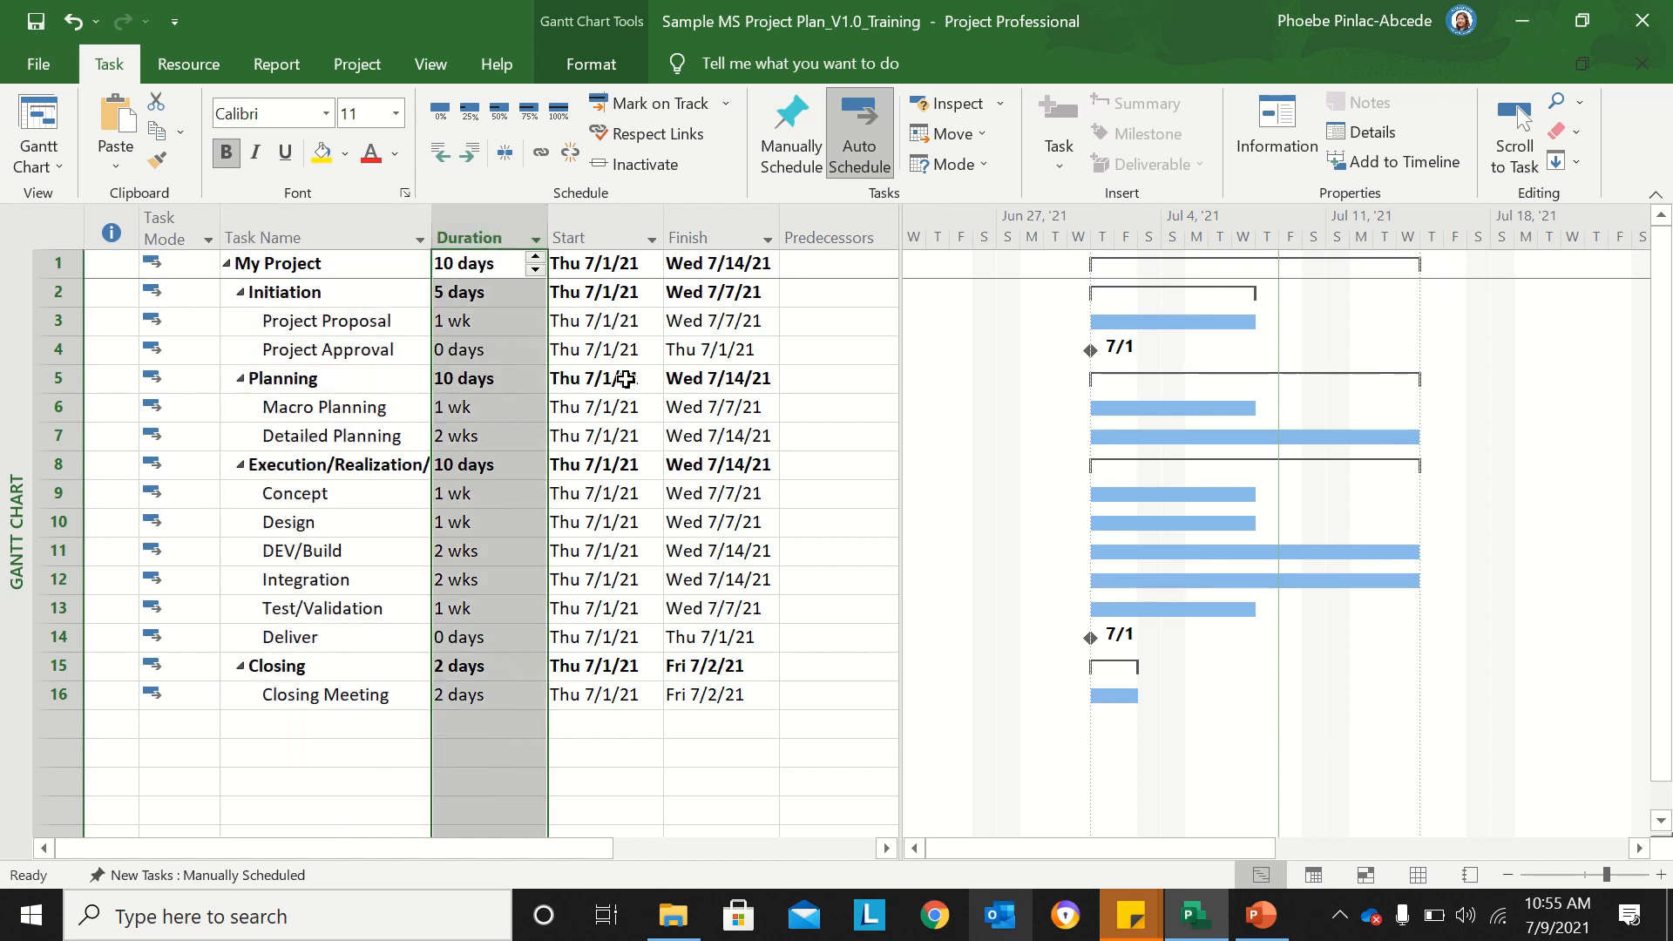
pyautogui.click(608, 237)
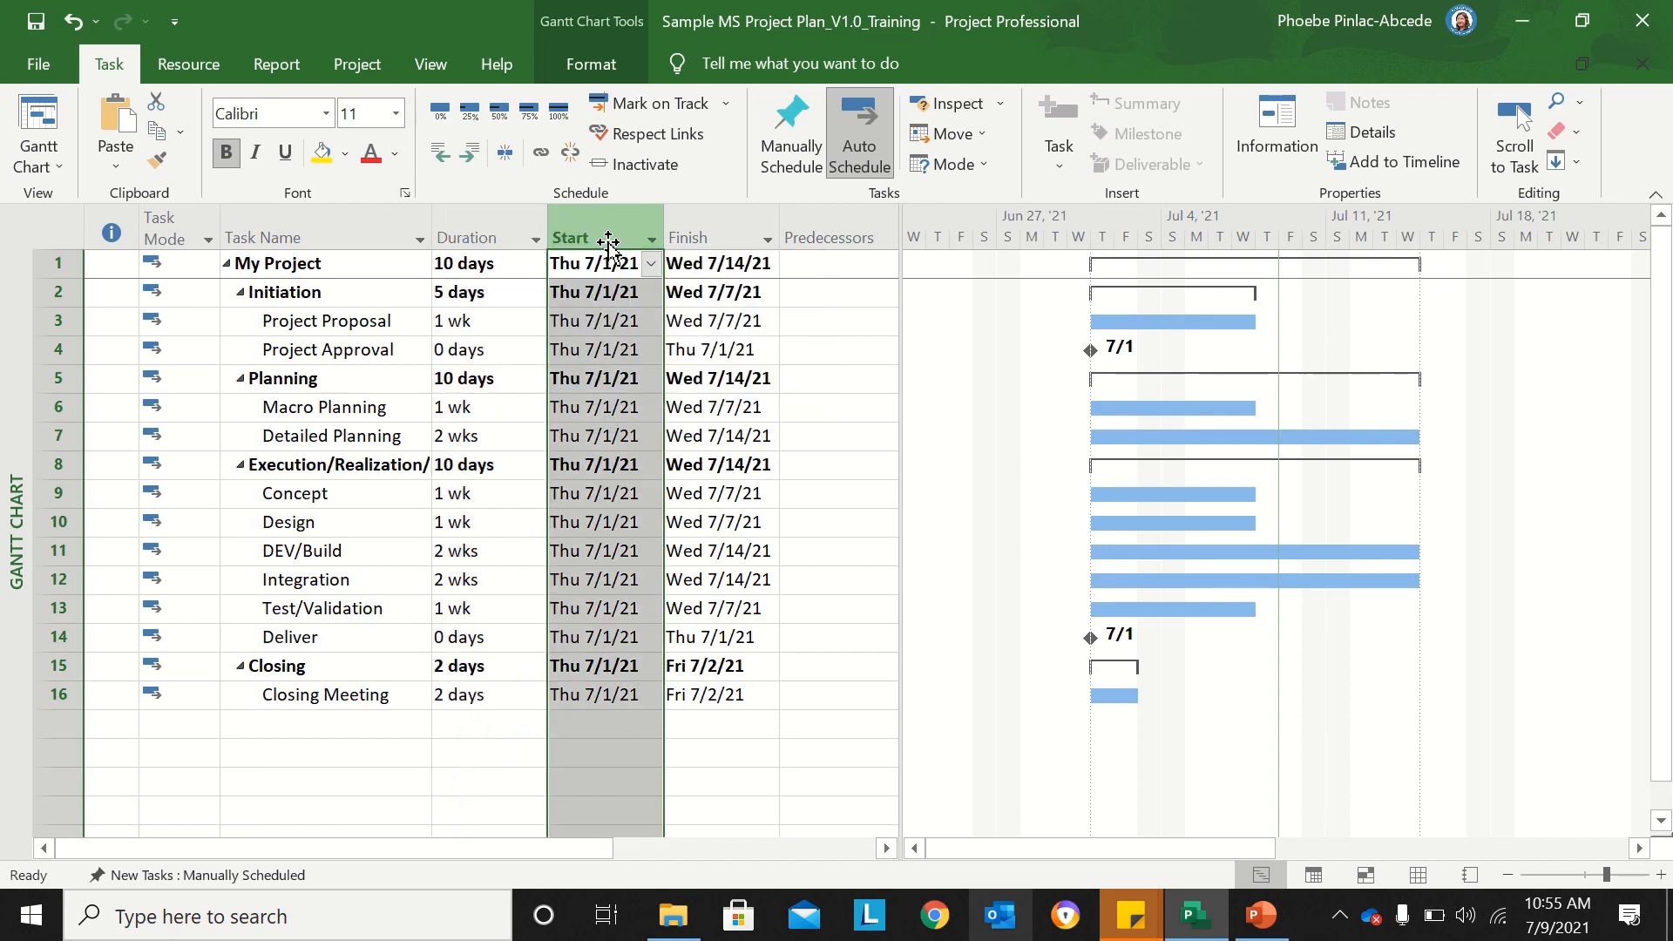
pyautogui.click(710, 228)
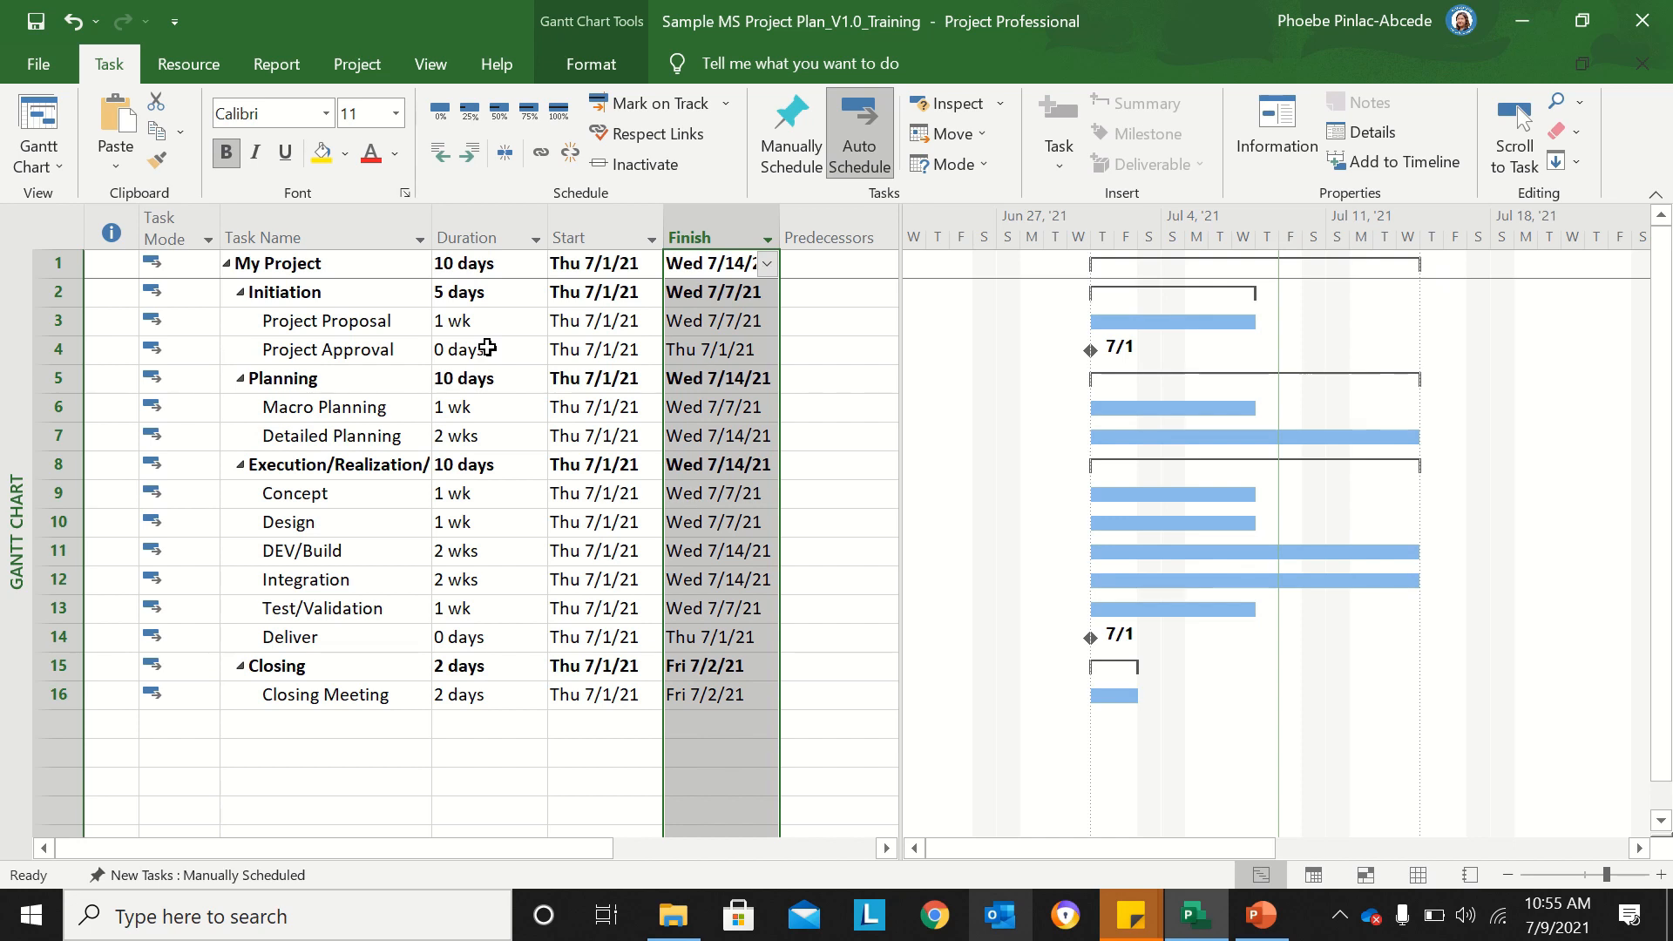
# Step: Split the view to show the Task Form details below the Gantt chart
pyautogui.click(432, 66)
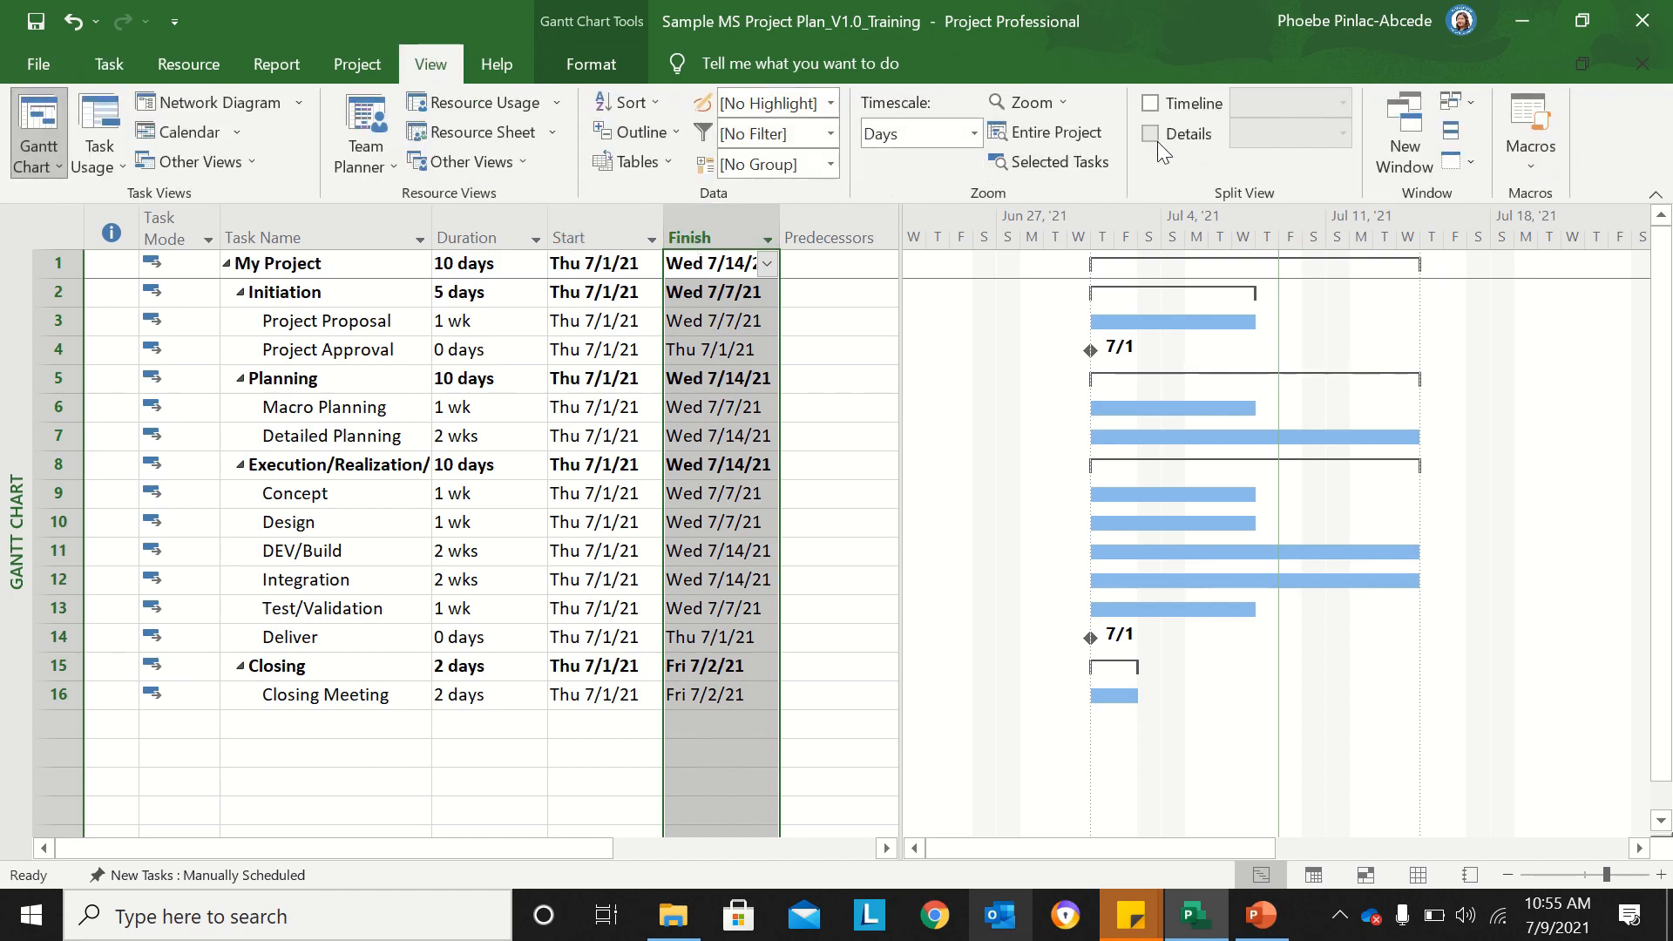
pyautogui.click(1157, 141)
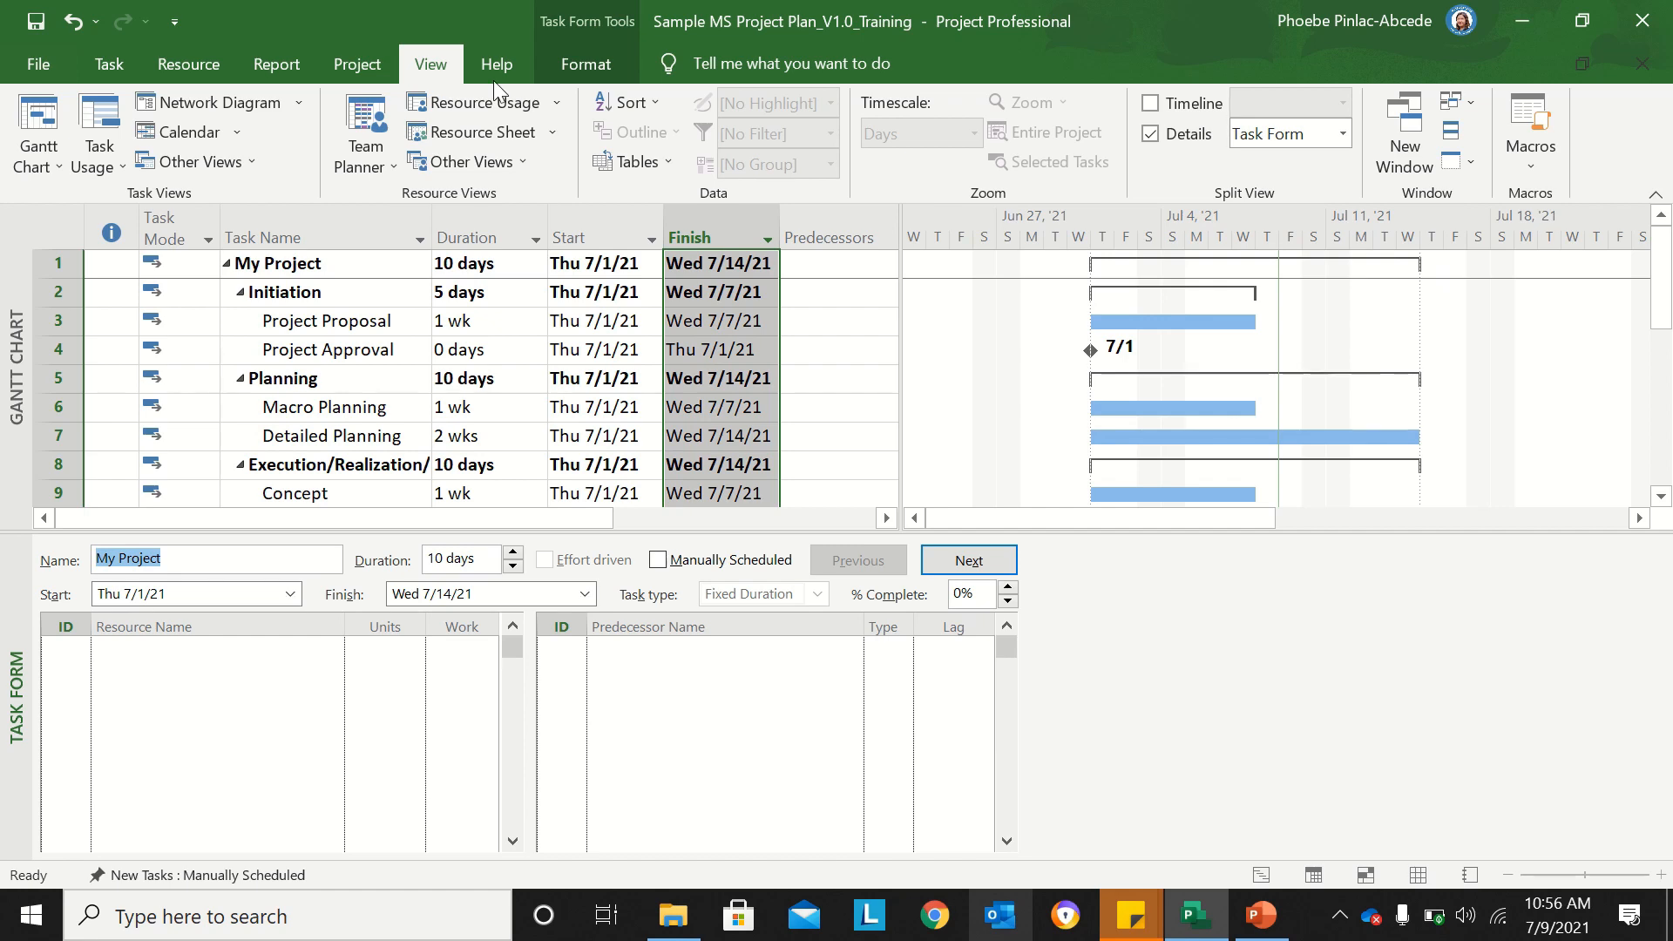
pyautogui.click(1150, 135)
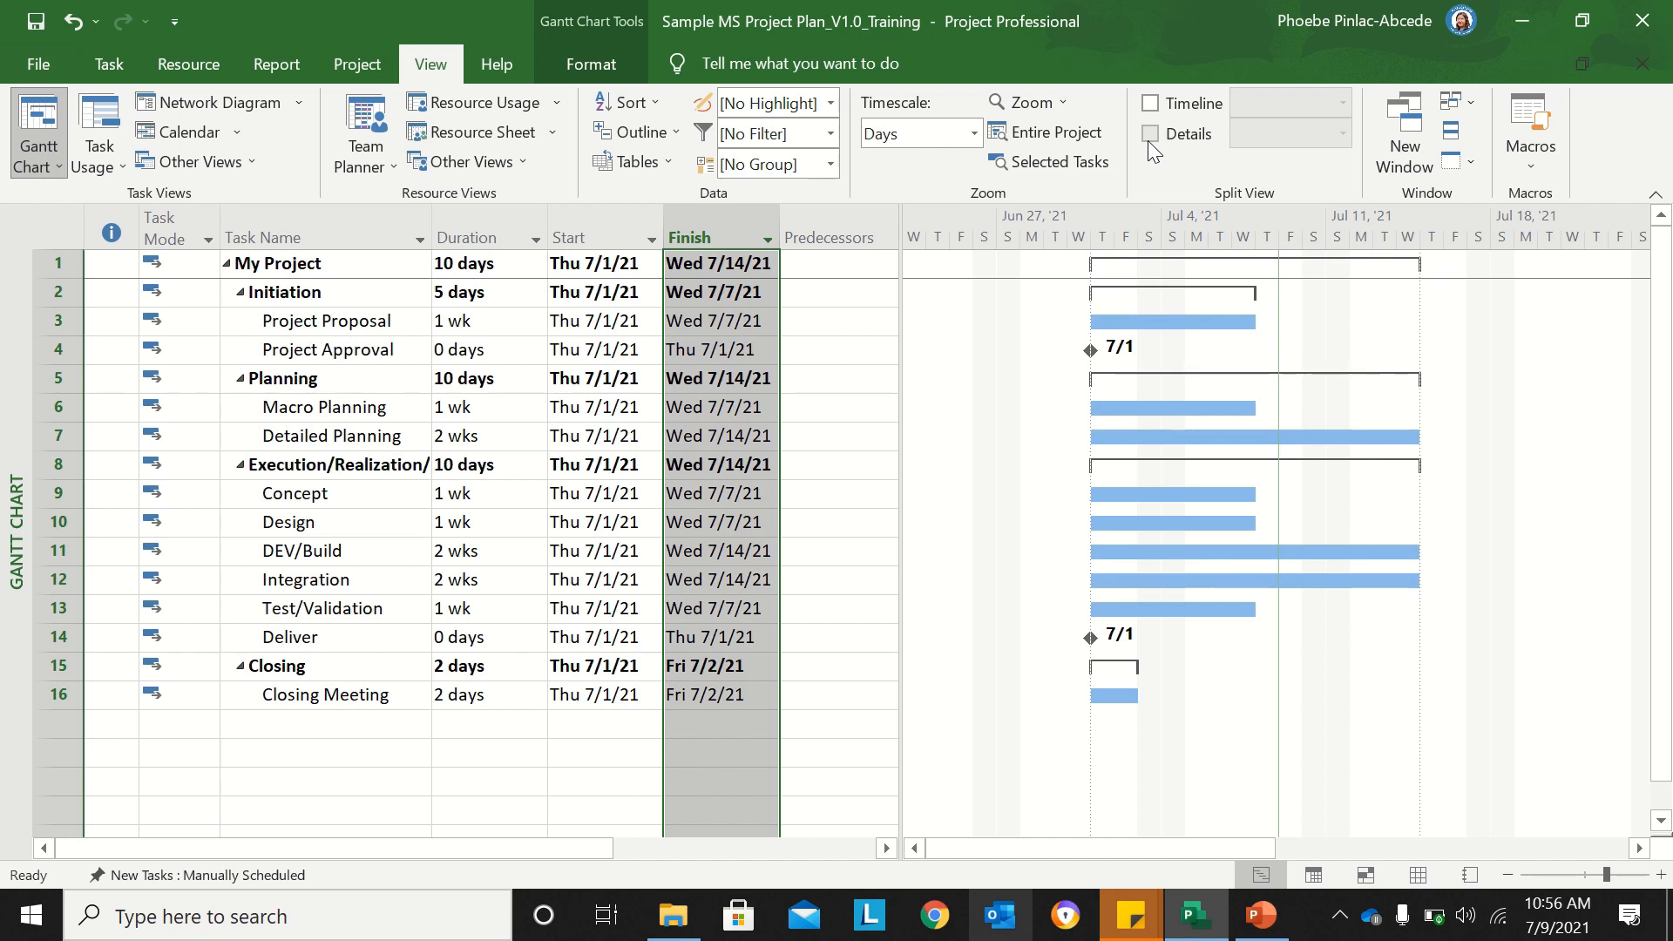
pyautogui.click(1149, 134)
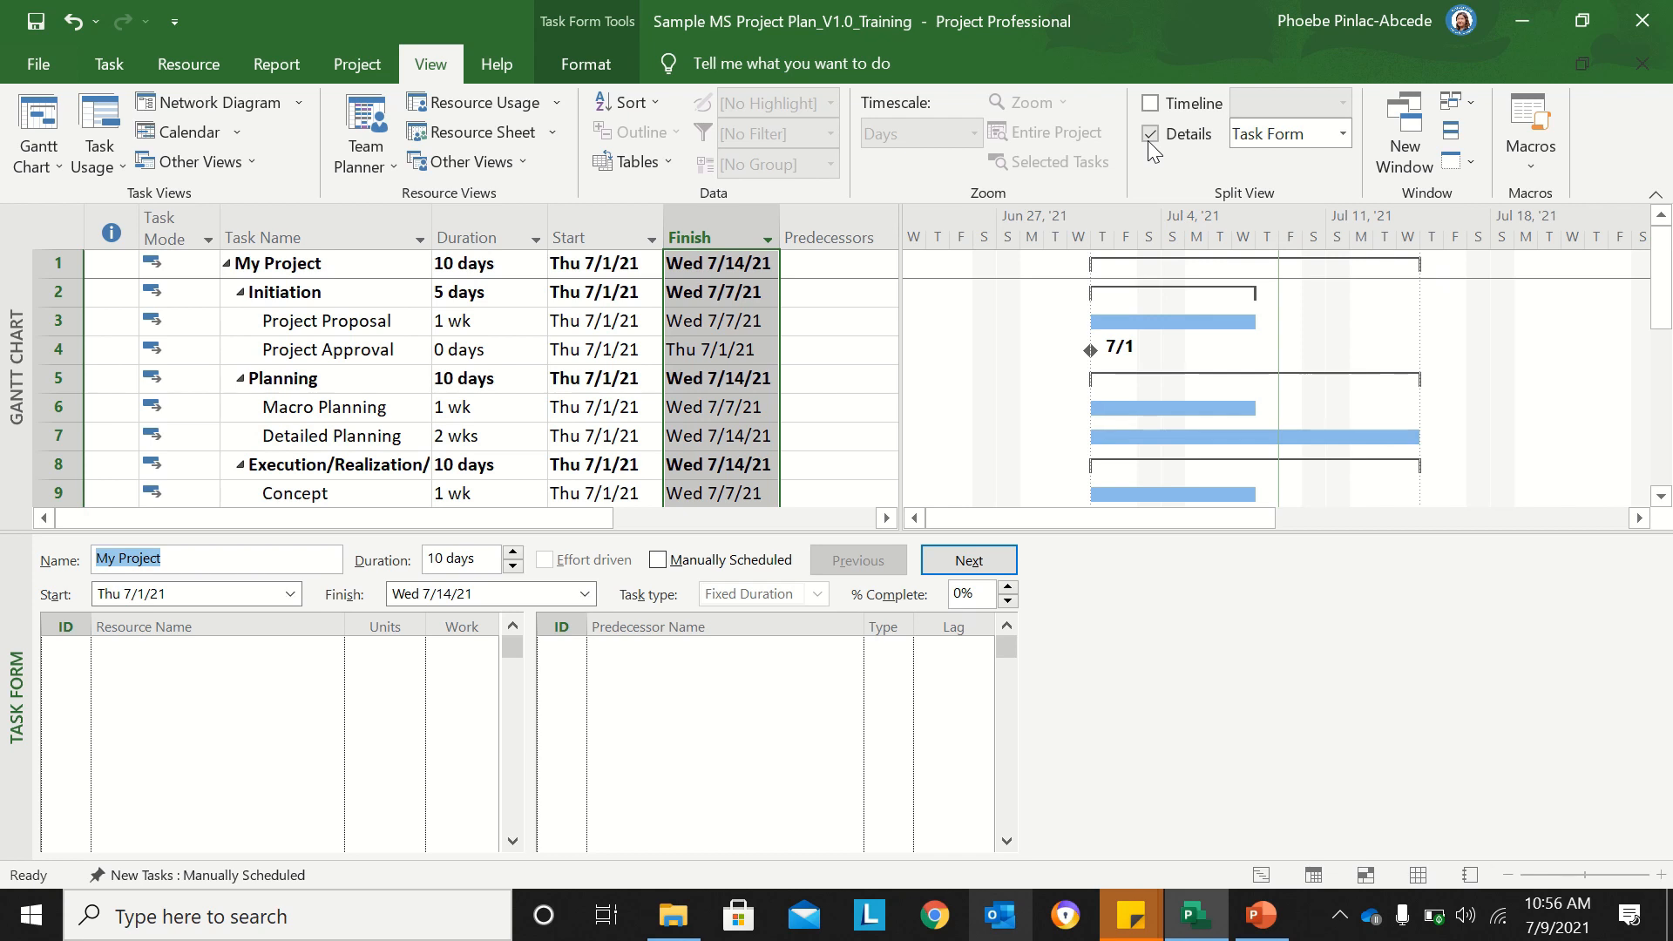
# Step: Add Project Approval as a start-to-start (SS) predecessor of Project Proposal and check its predecessor entry in the task table
pyautogui.click(301, 330)
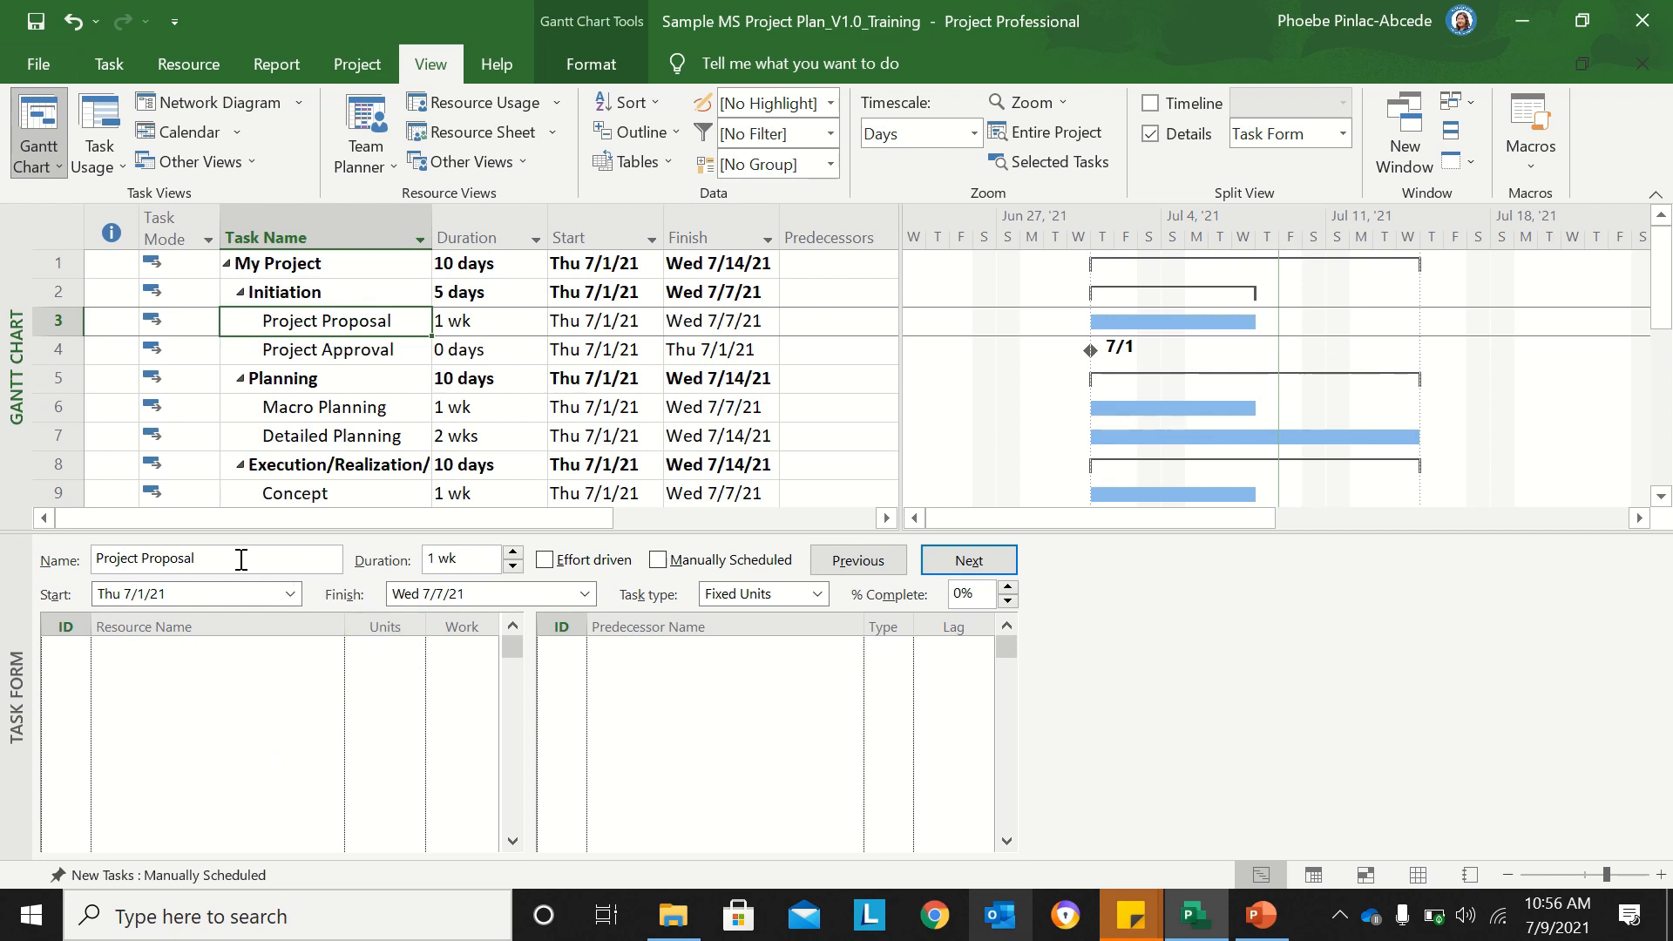
pyautogui.moveTo(241, 559); pyautogui.dragTo(81, 534)
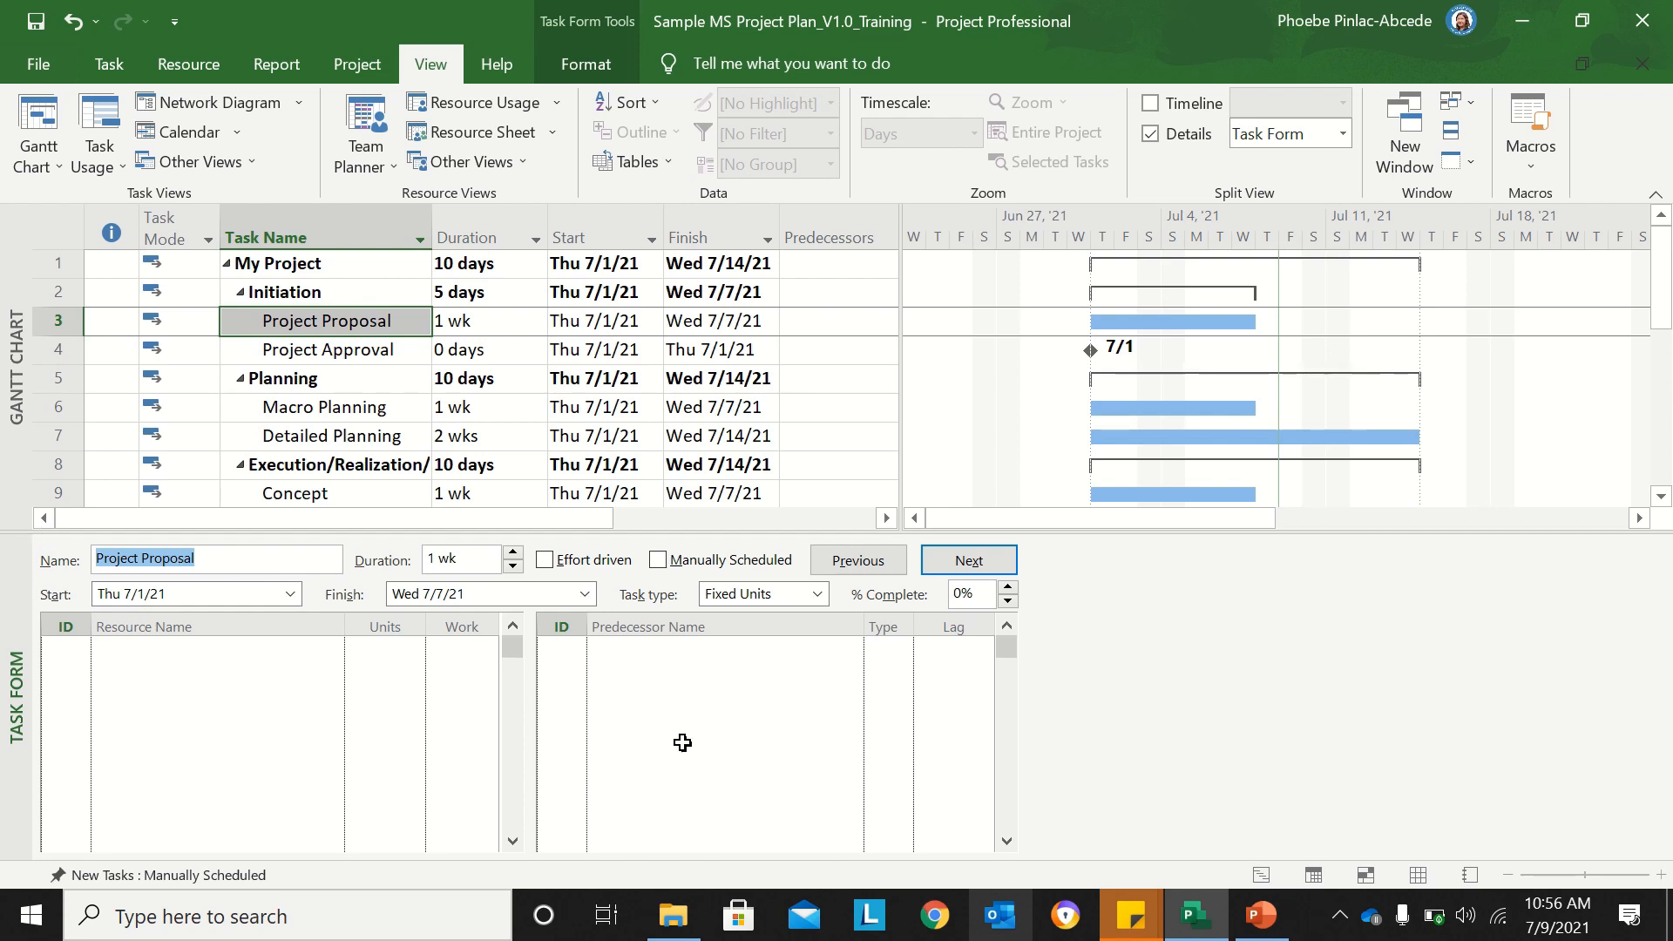
pyautogui.click(671, 656)
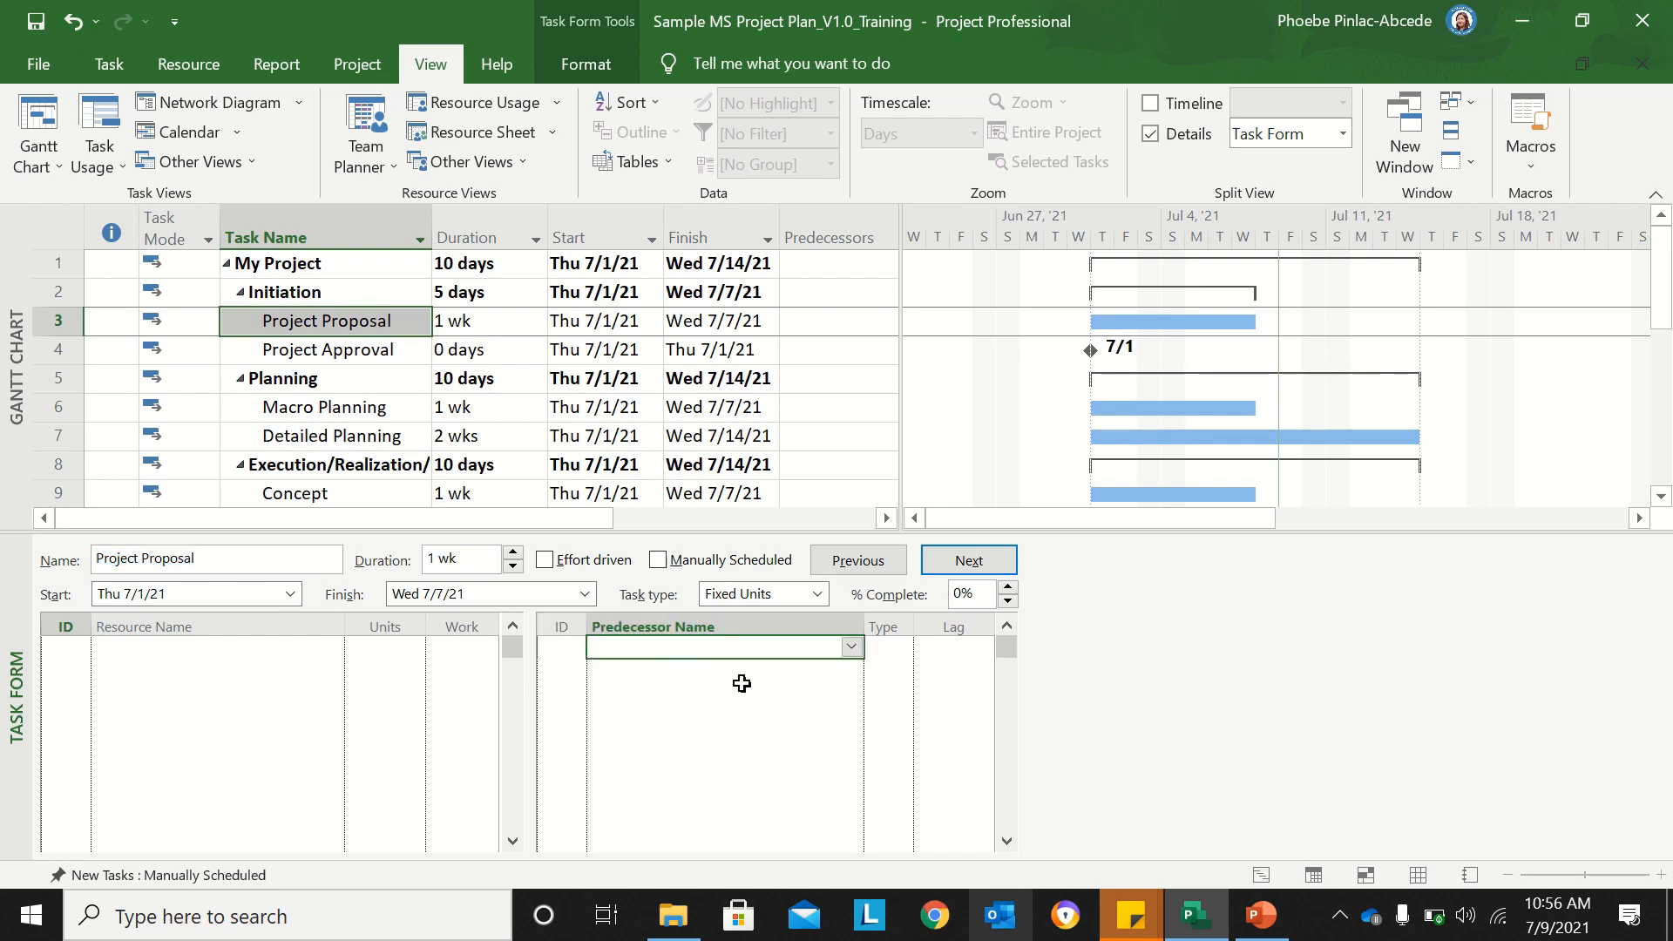
pyautogui.click(853, 652)
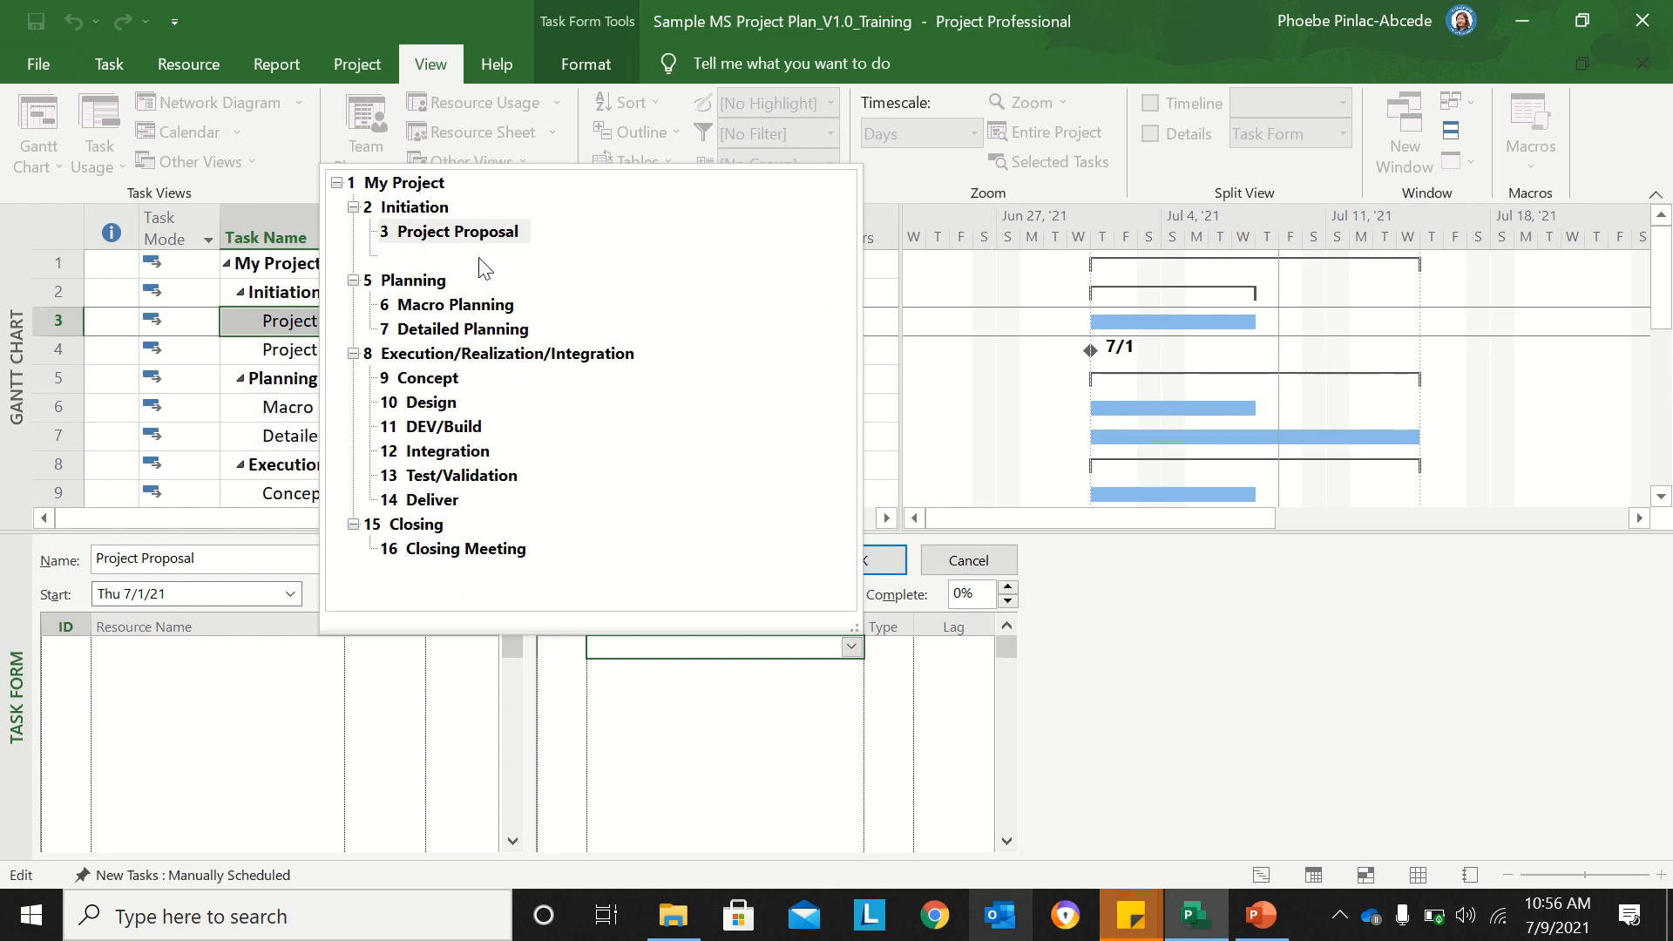
pyautogui.click(480, 259)
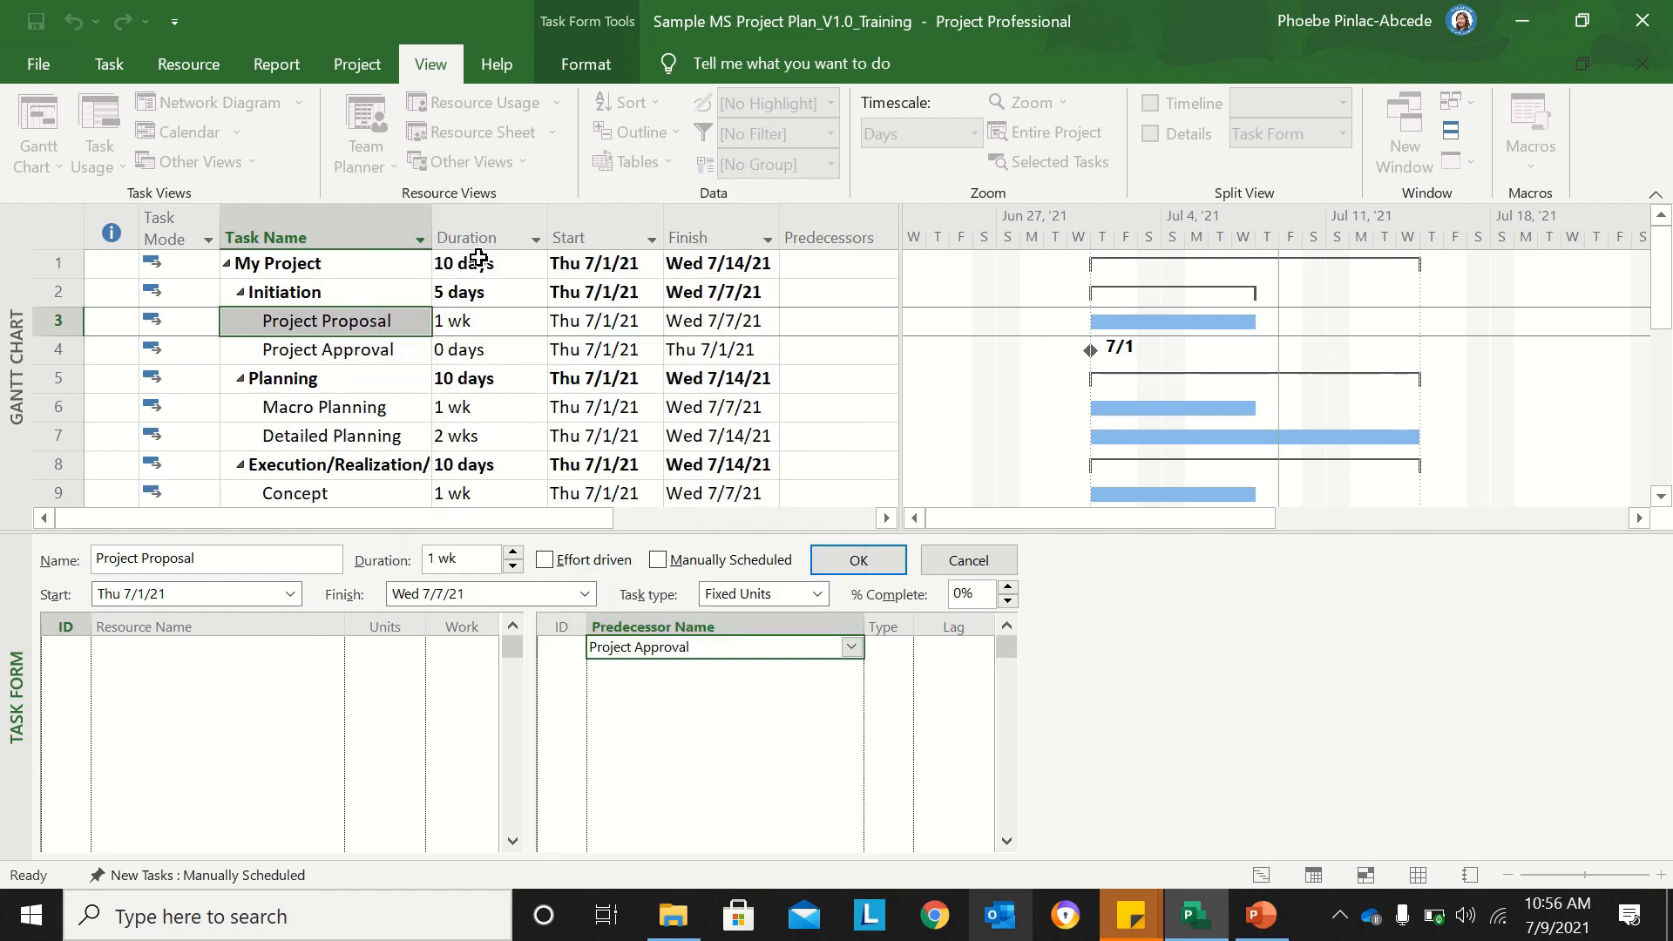
pyautogui.click(880, 652)
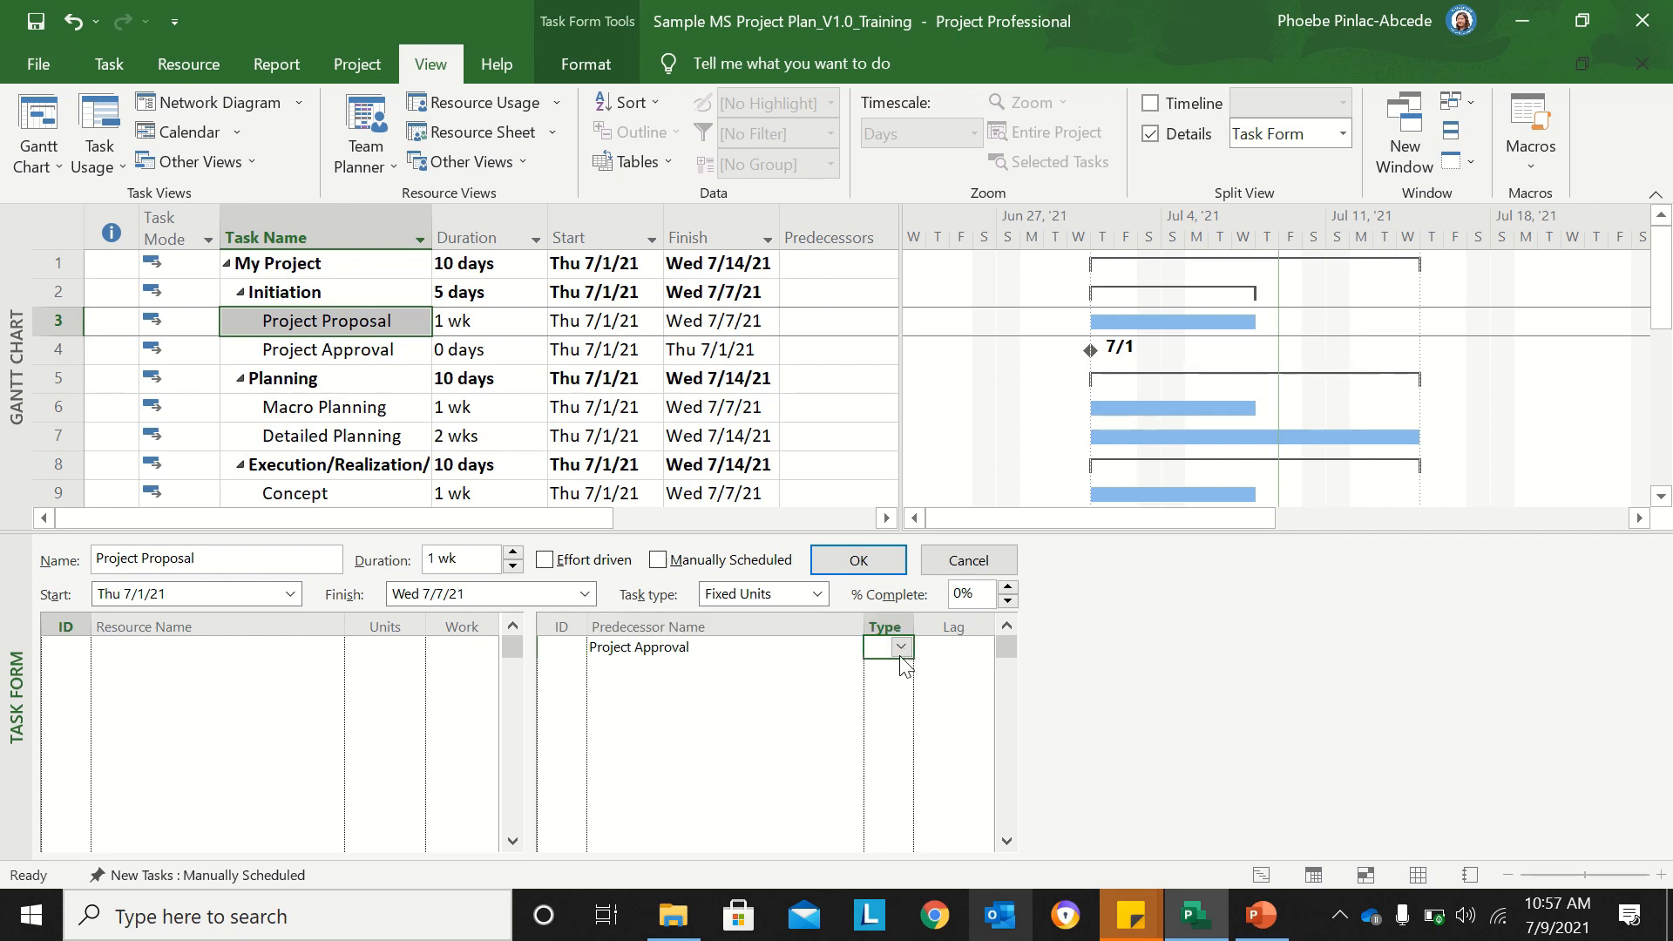
pyautogui.click(901, 648)
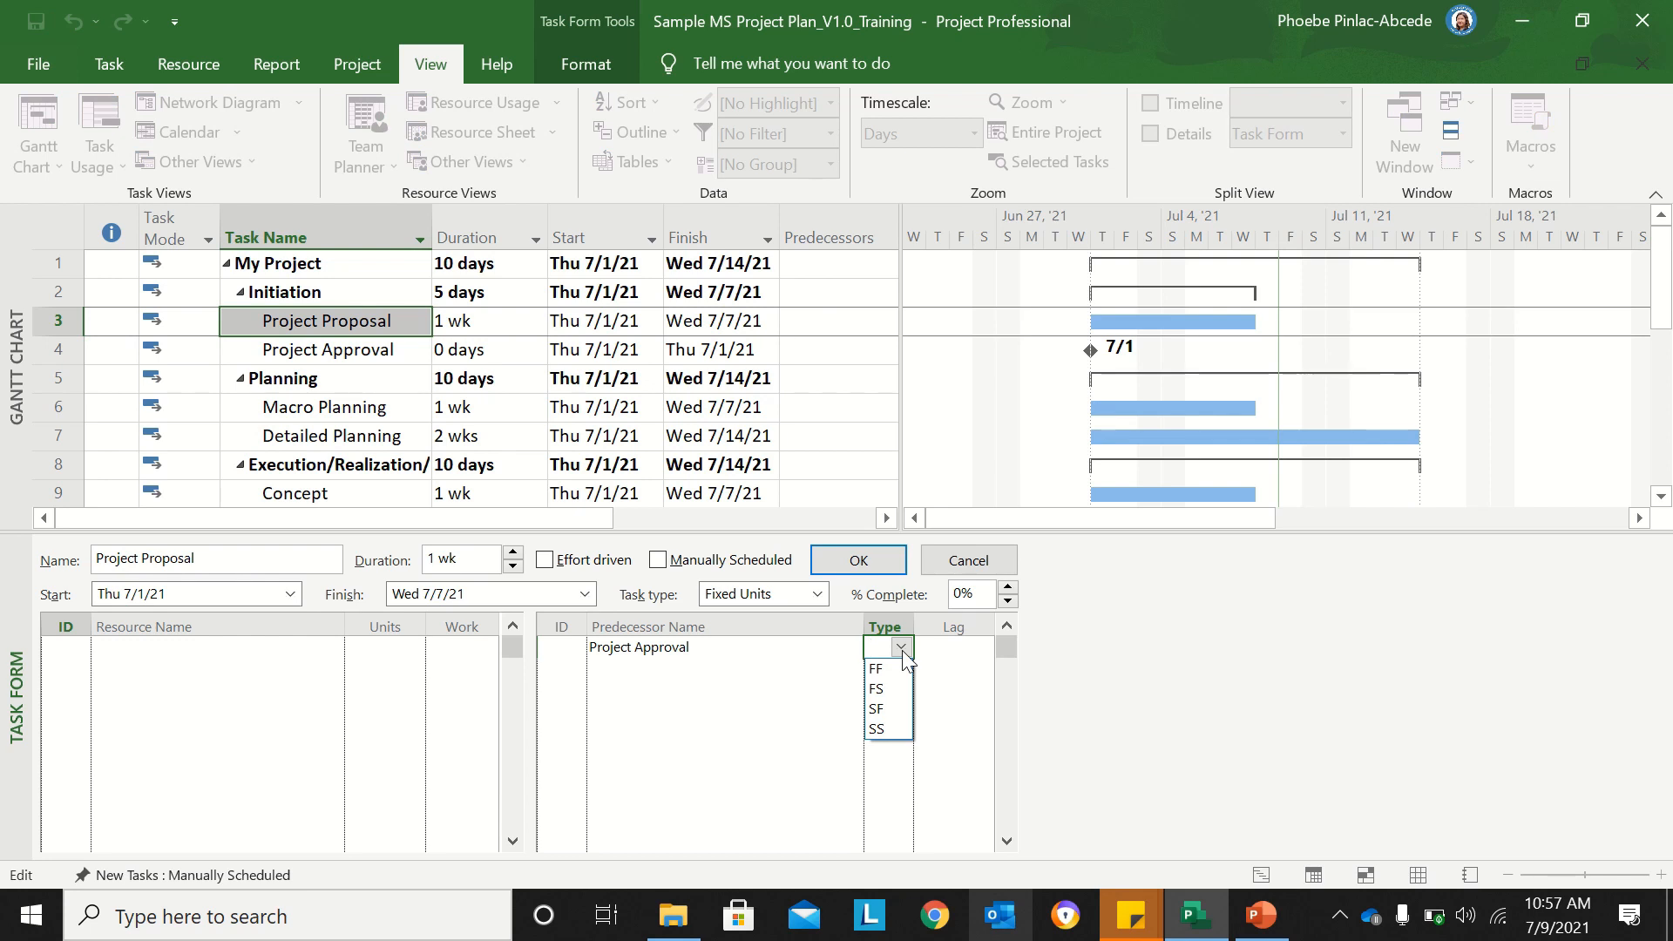
pyautogui.click(902, 741)
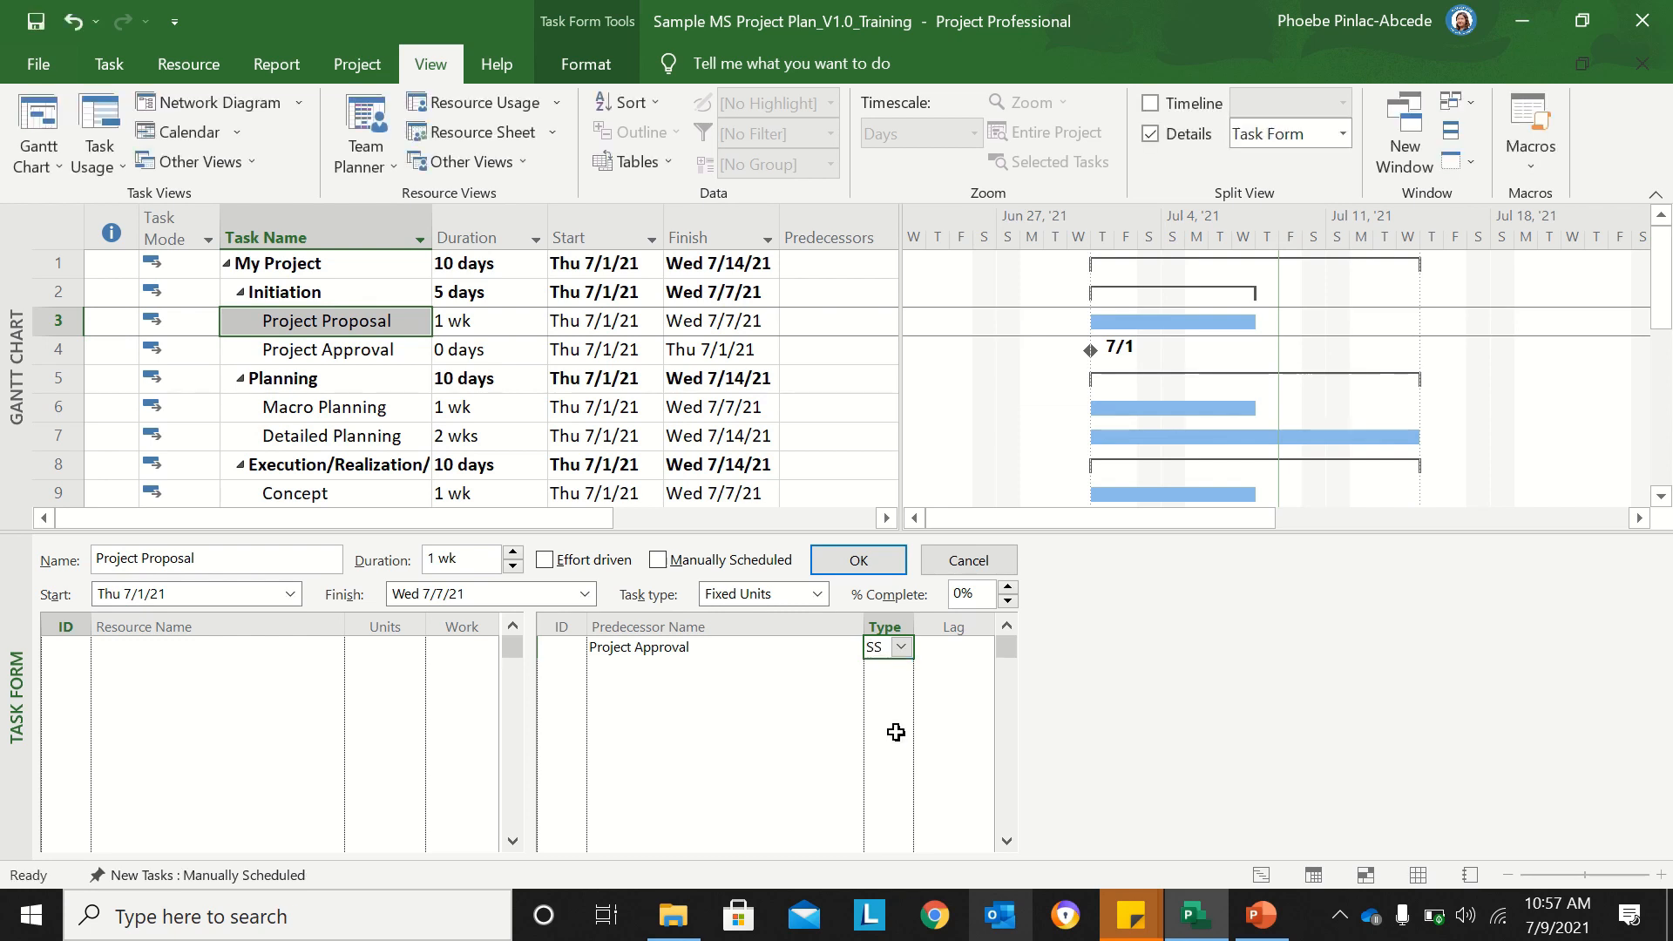
pyautogui.press('Return')
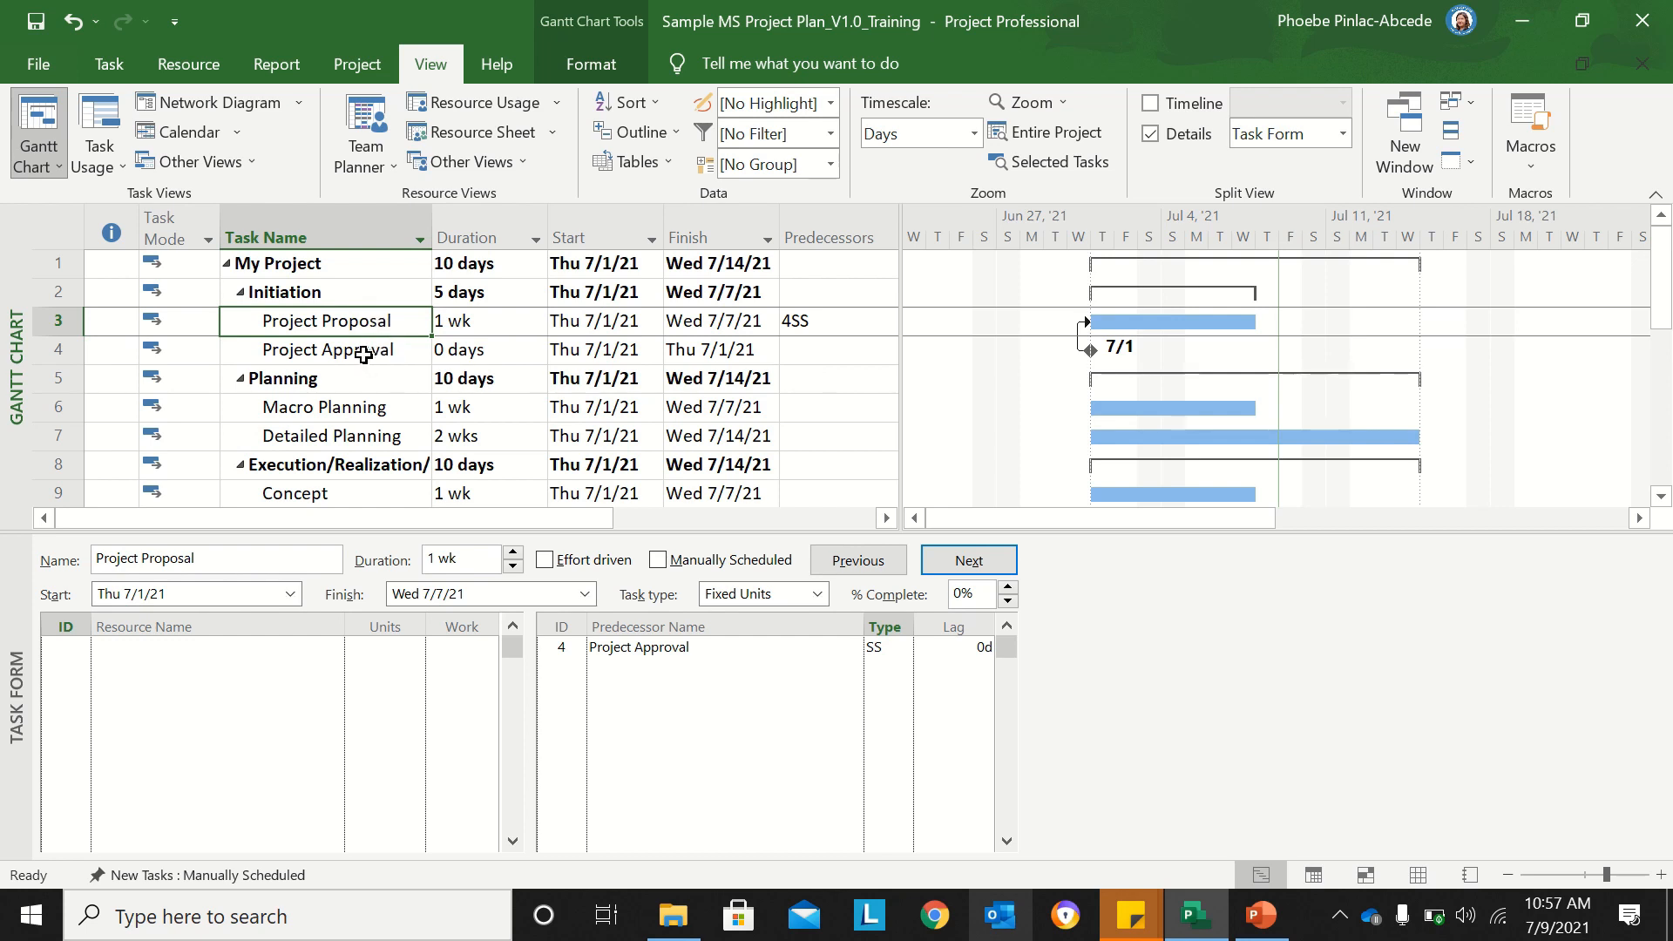
pyautogui.click(827, 322)
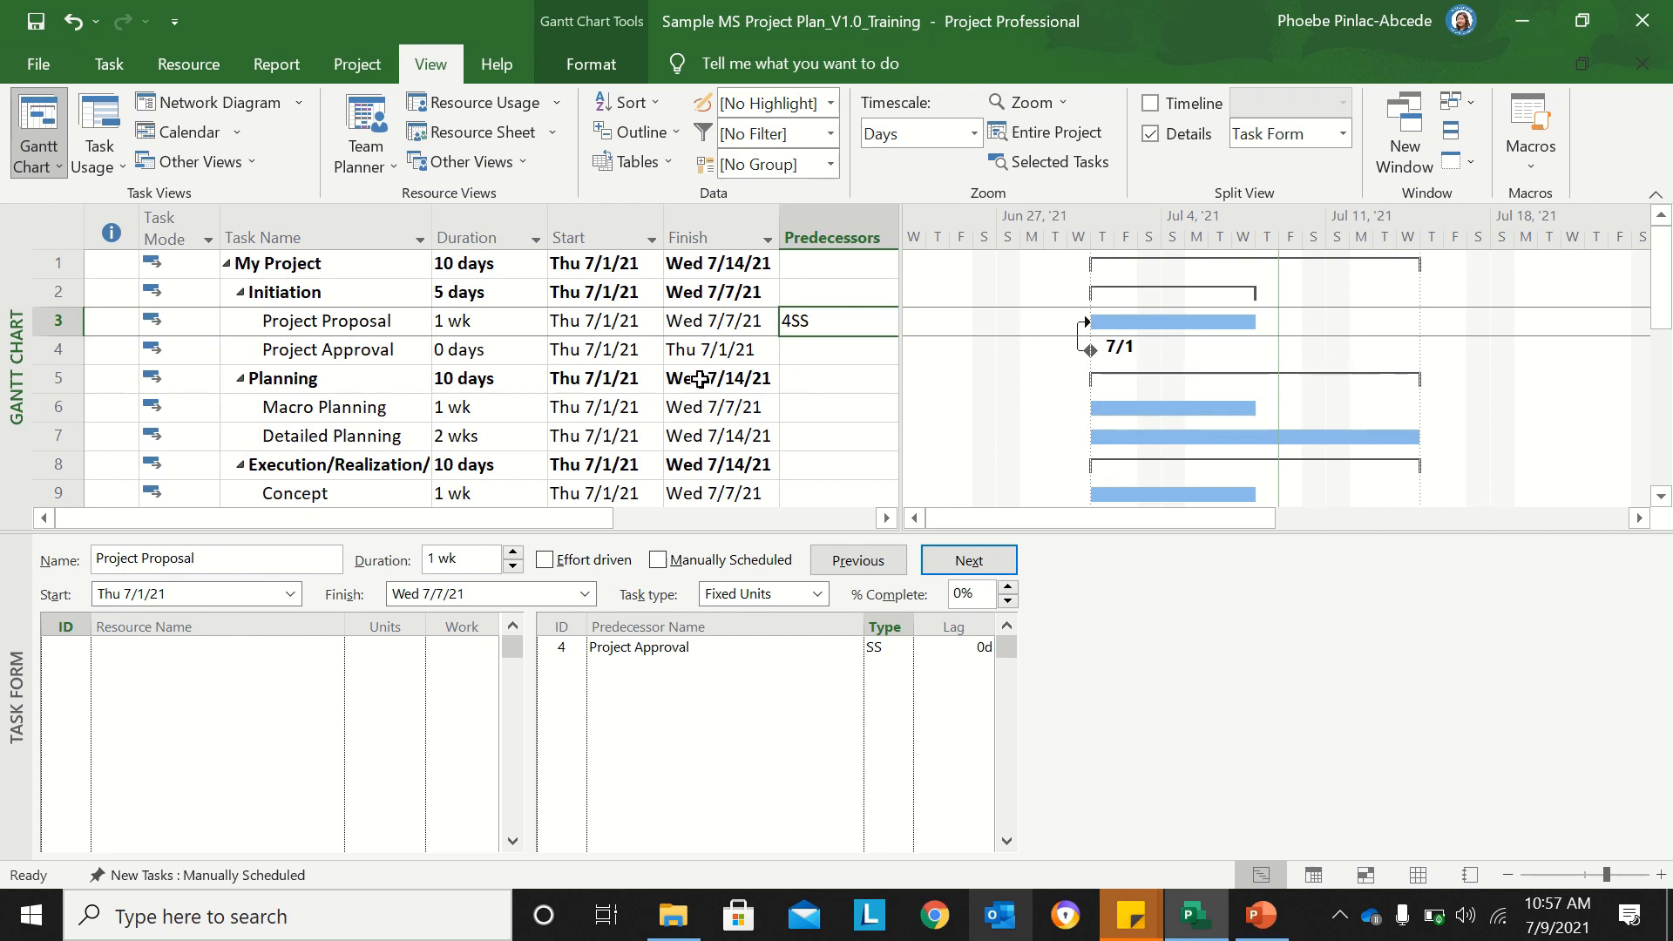
pyautogui.click(331, 328)
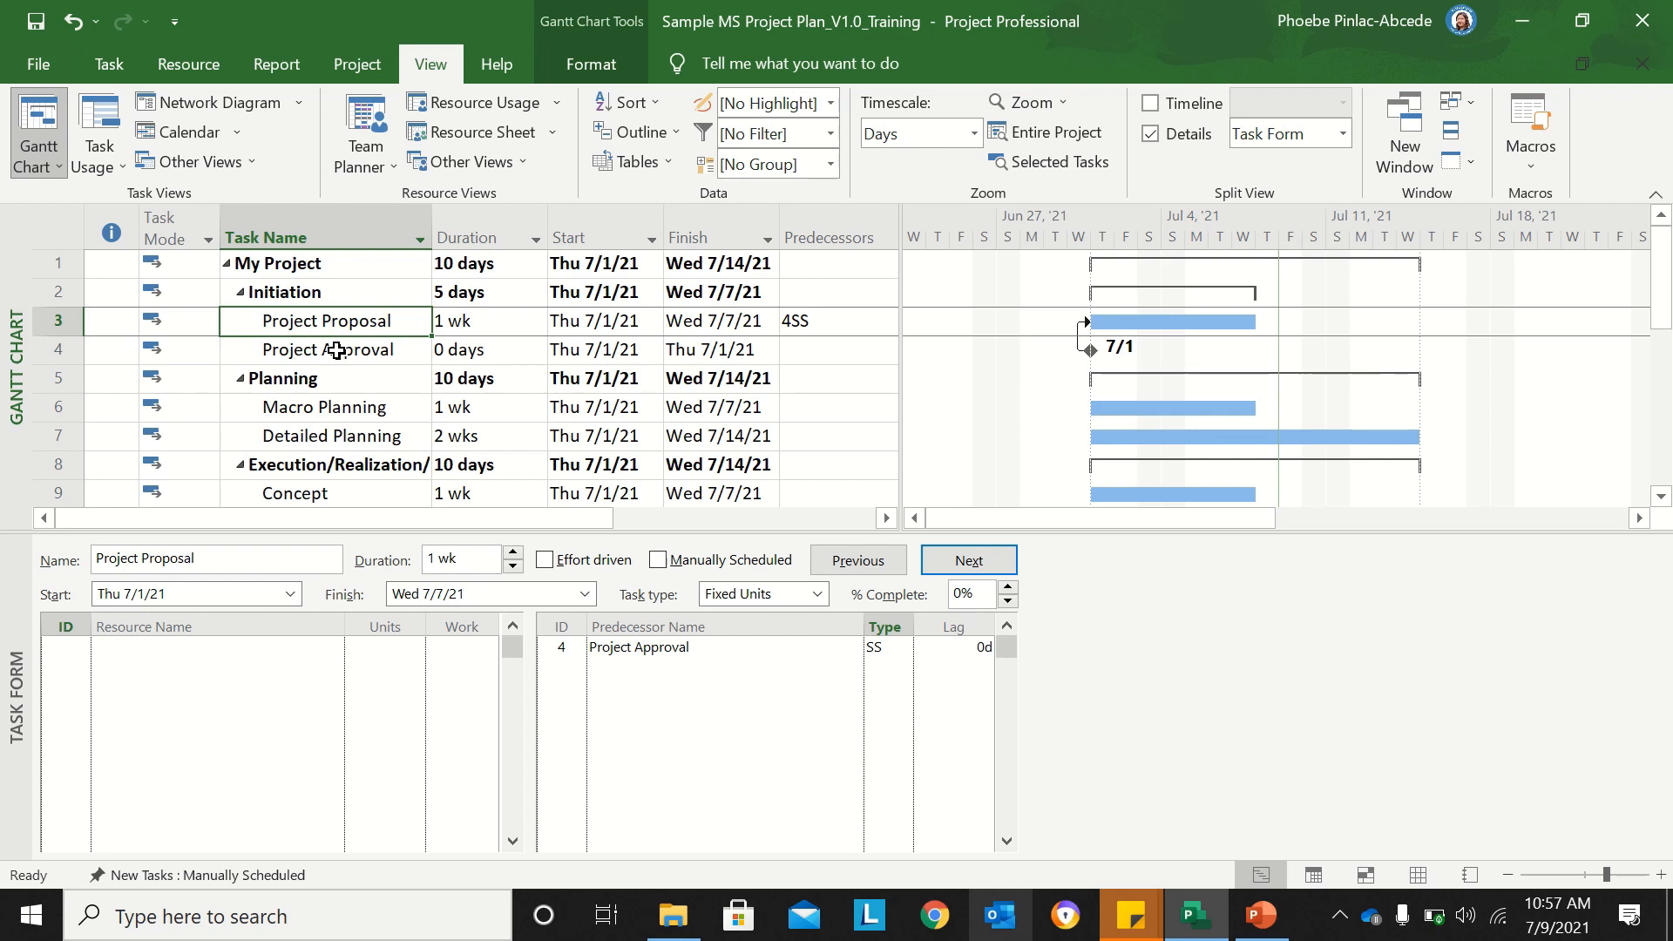
# Step: Add Detailed Planning as a finish-to-finish (FF) predecessor of Macro Planning in the Task Form
pyautogui.click(329, 352)
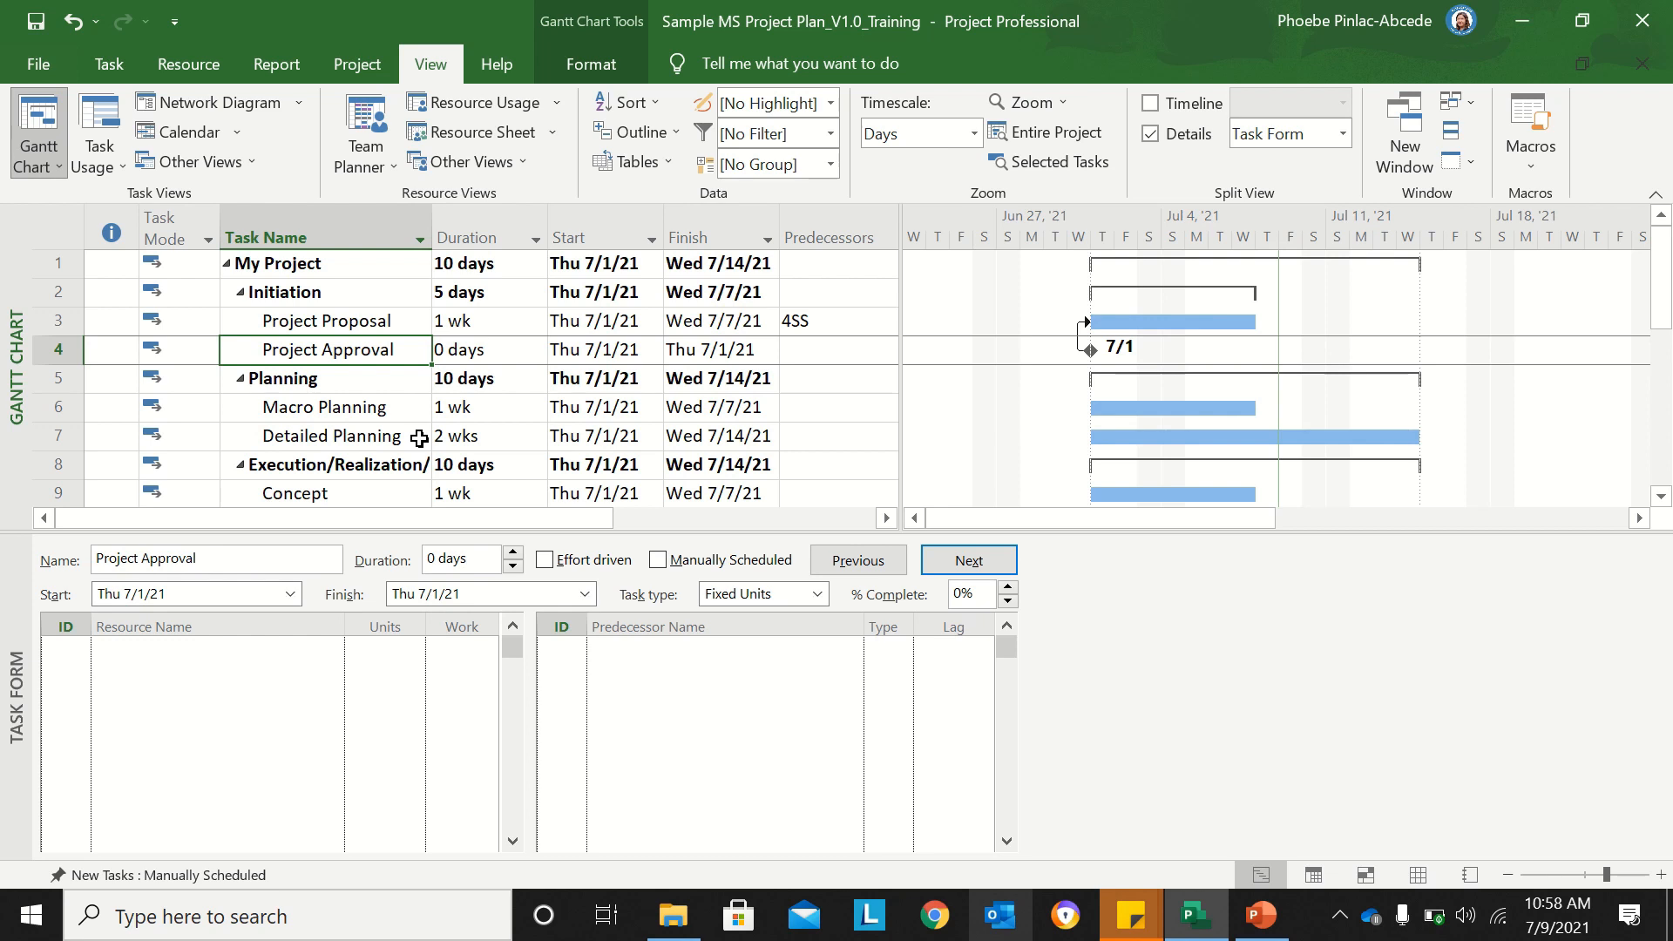
pyautogui.click(356, 415)
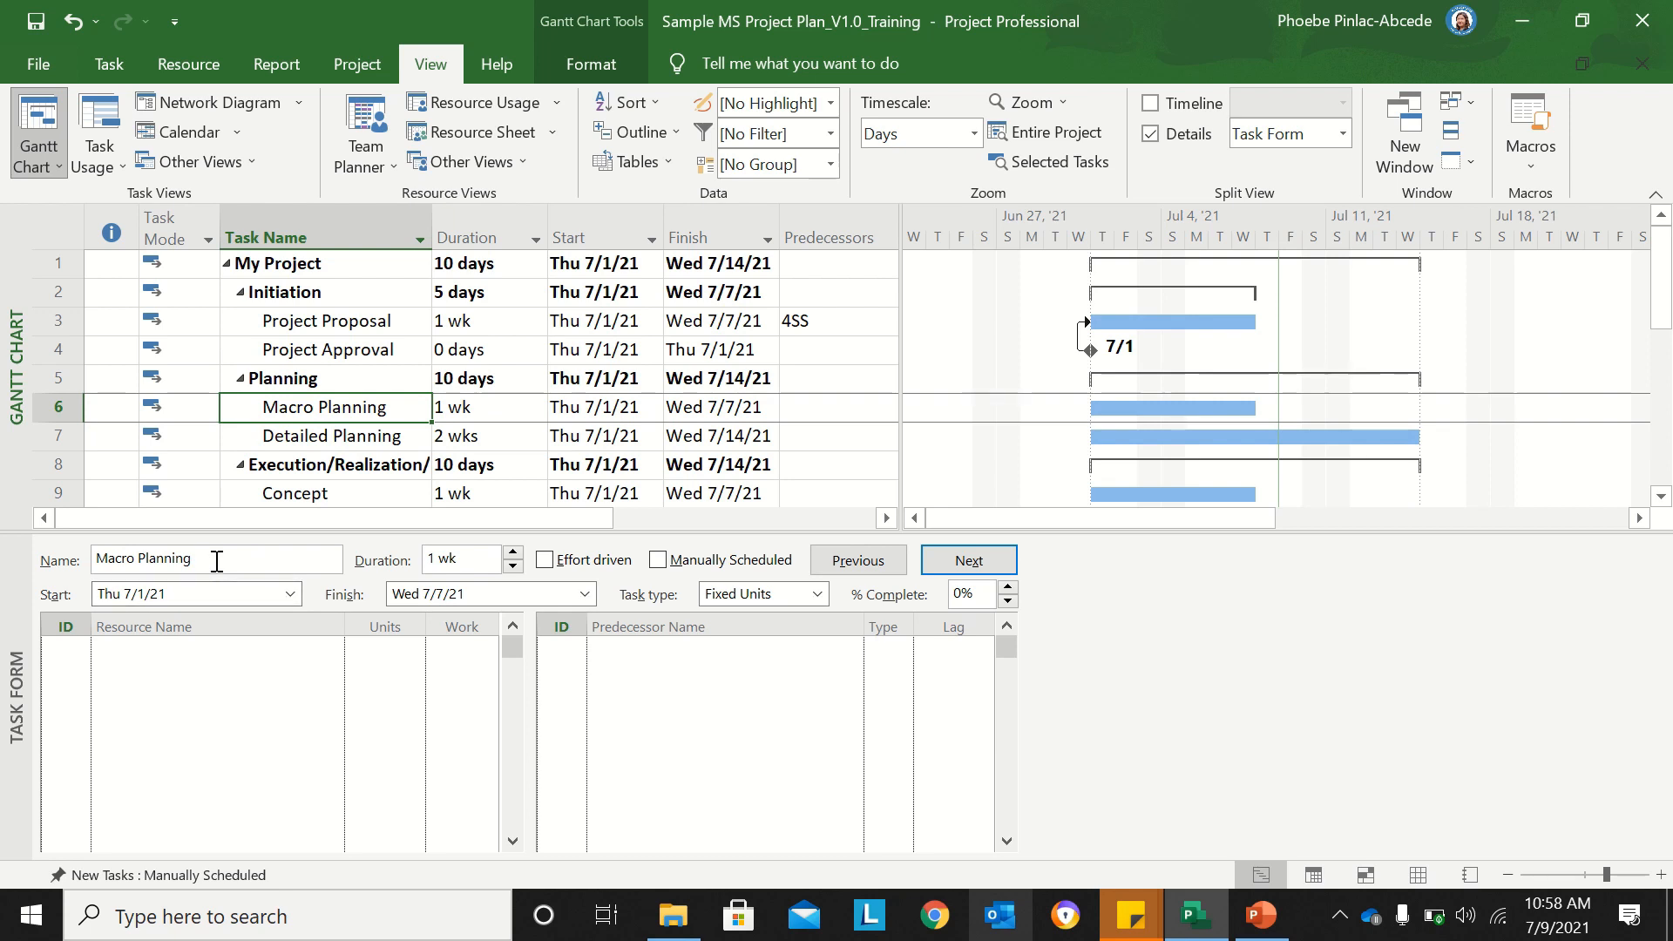
pyautogui.click(748, 660)
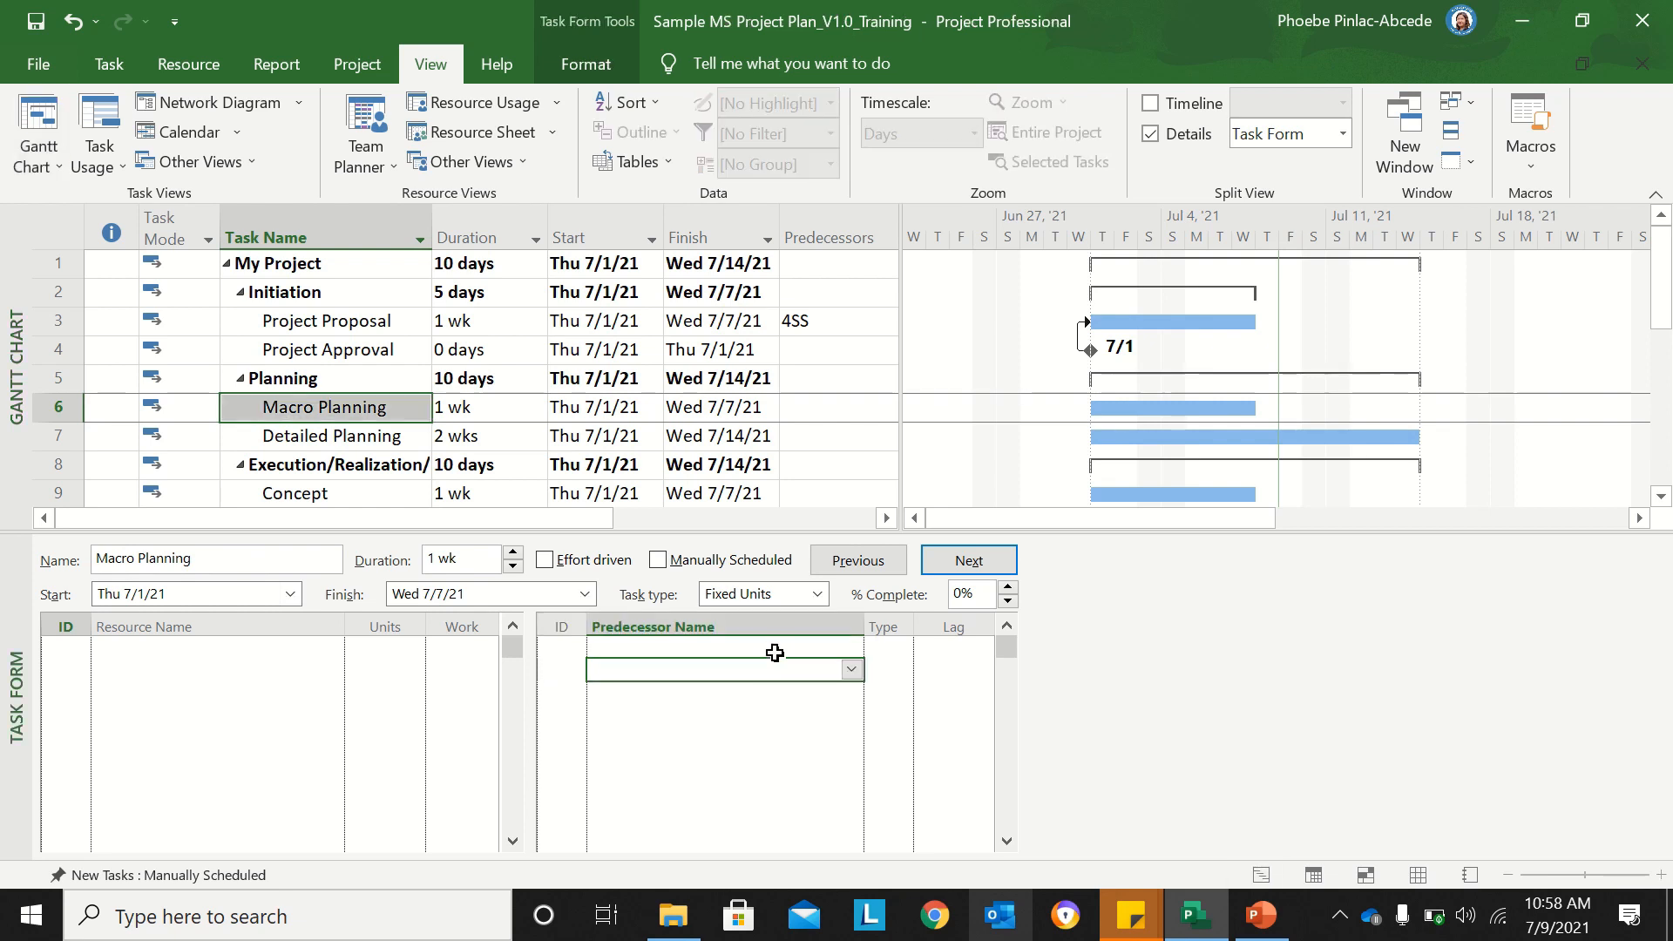
pyautogui.click(774, 647)
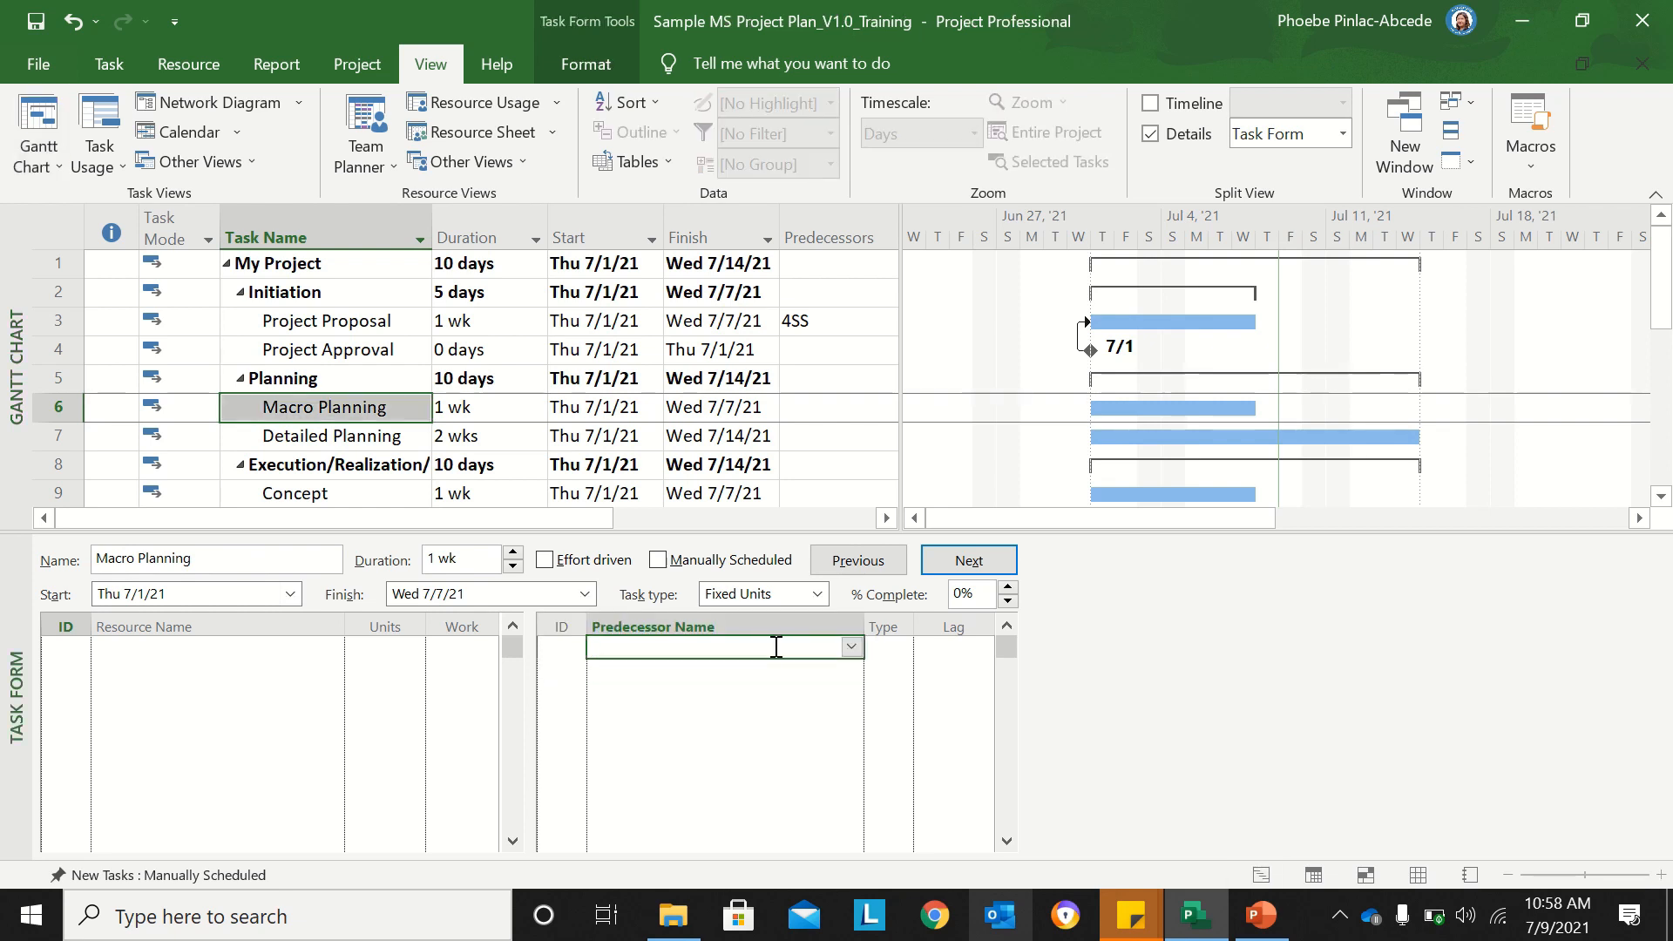
pyautogui.click(851, 649)
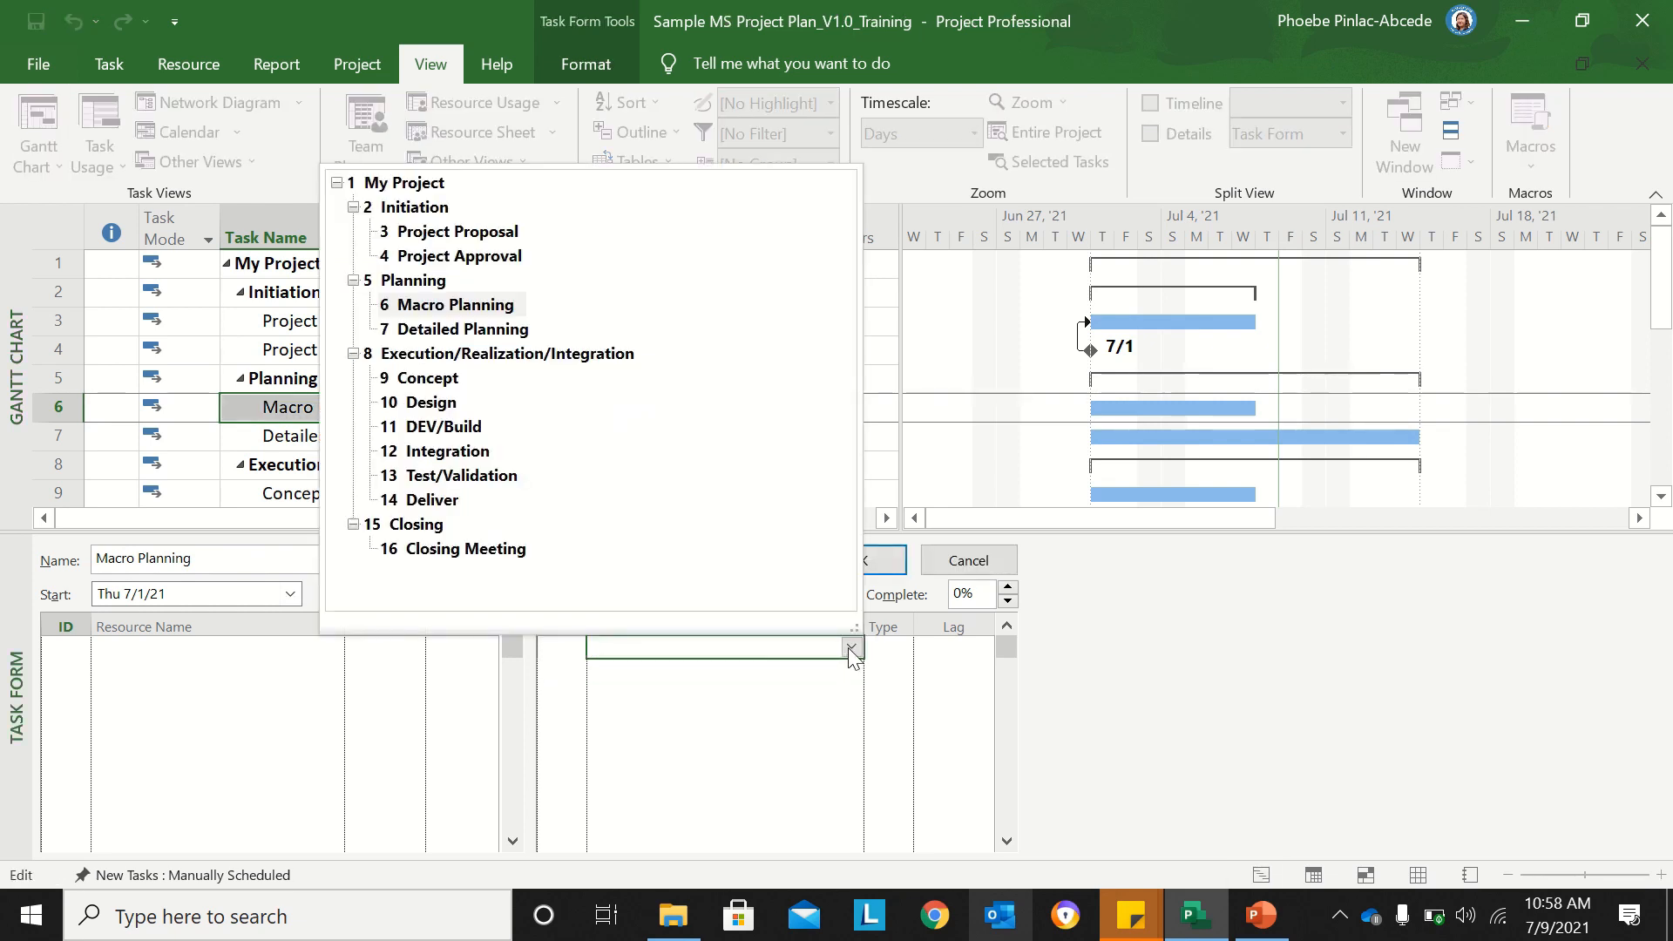
pyautogui.click(466, 329)
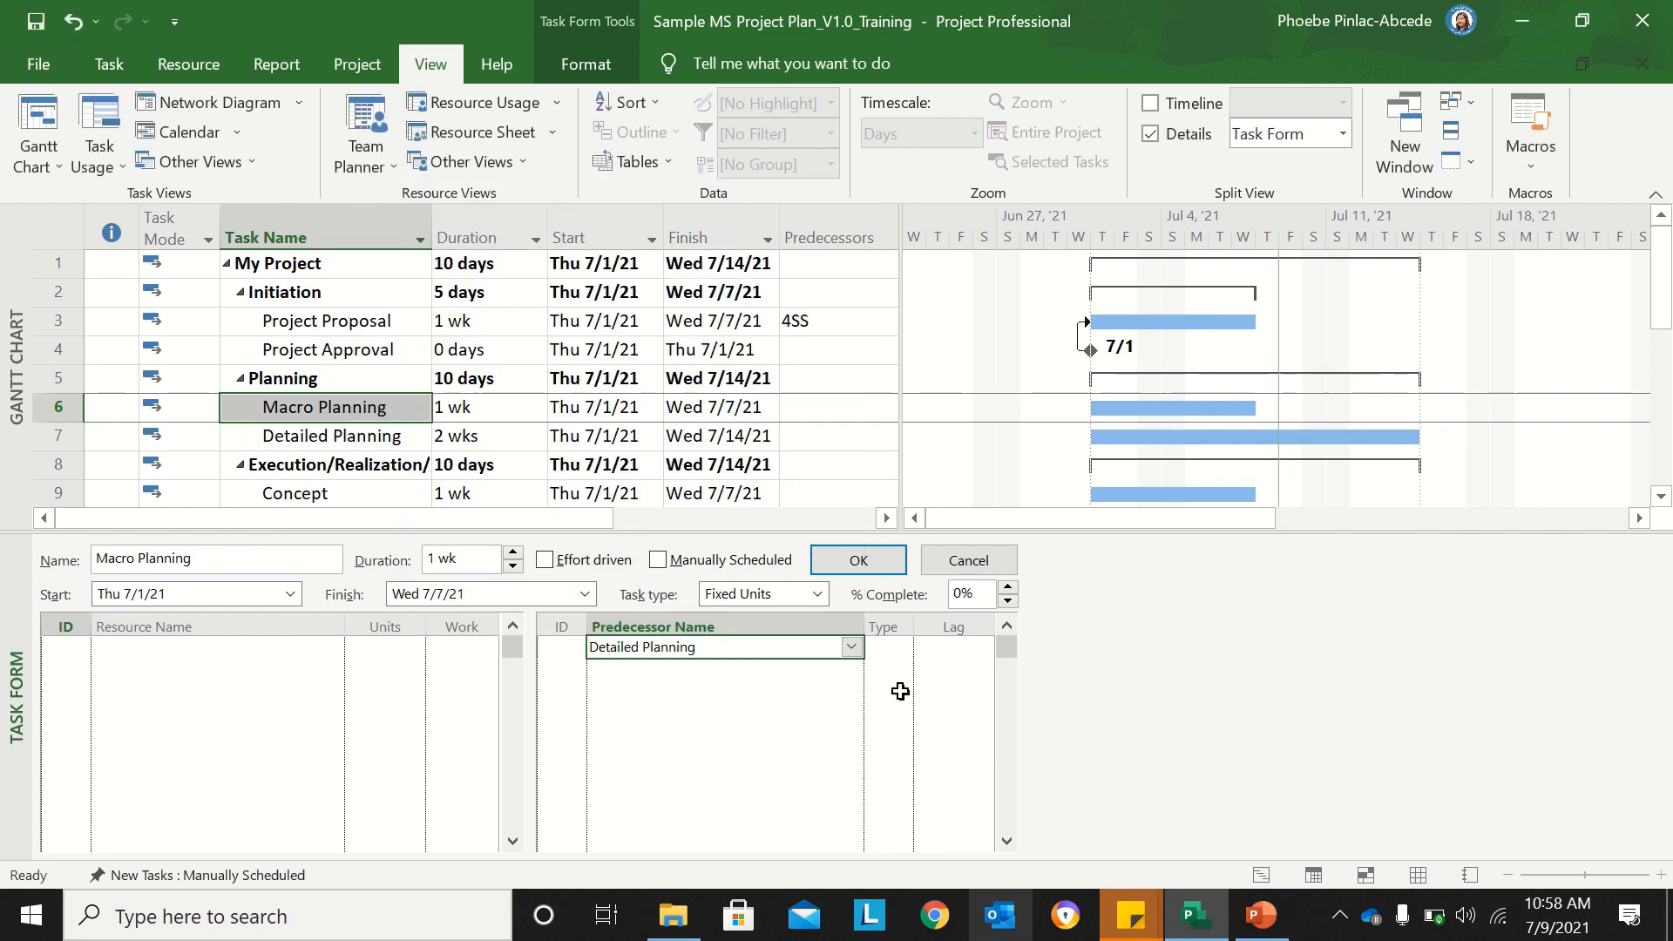
pyautogui.click(894, 654)
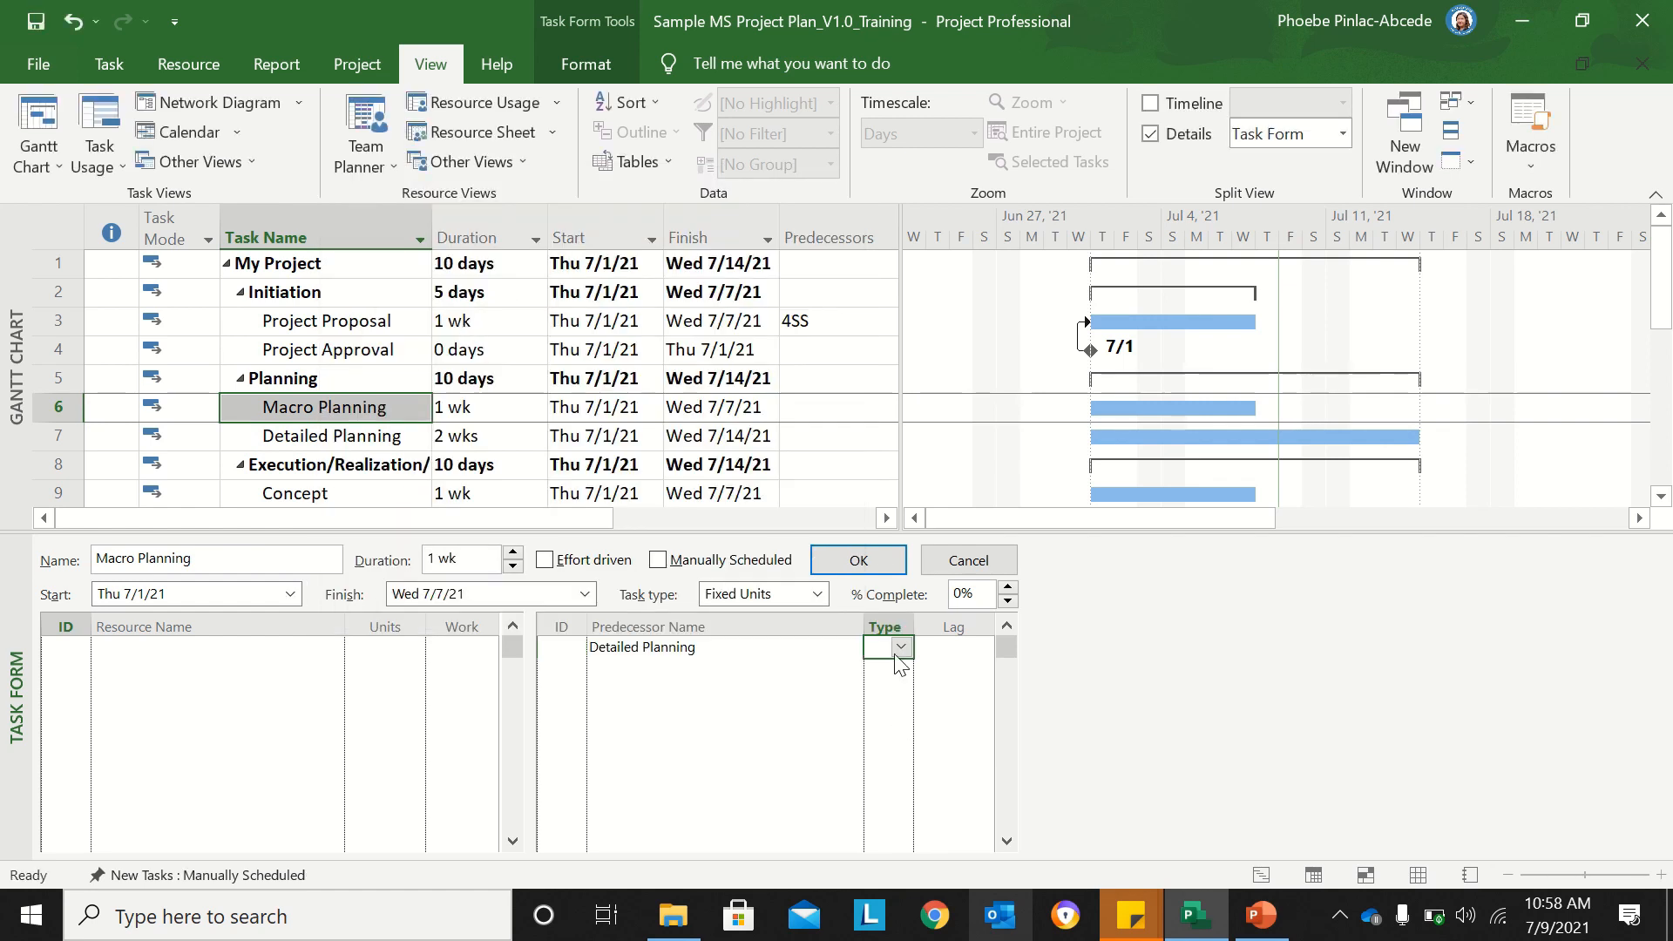
pyautogui.click(901, 651)
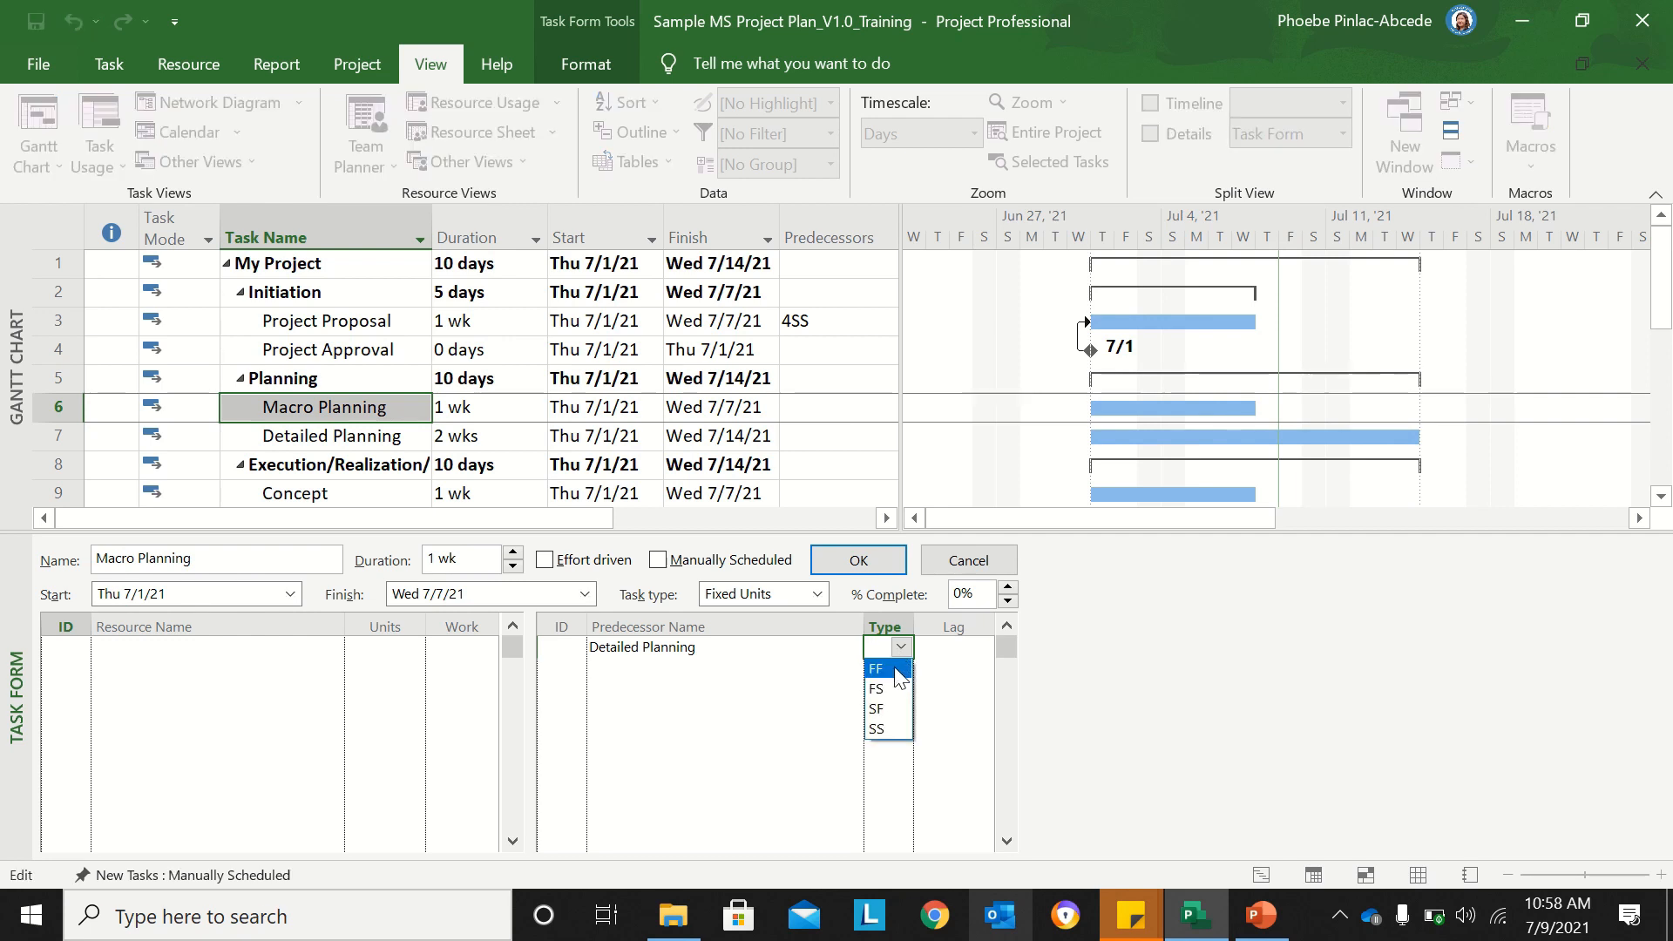
pyautogui.click(894, 667)
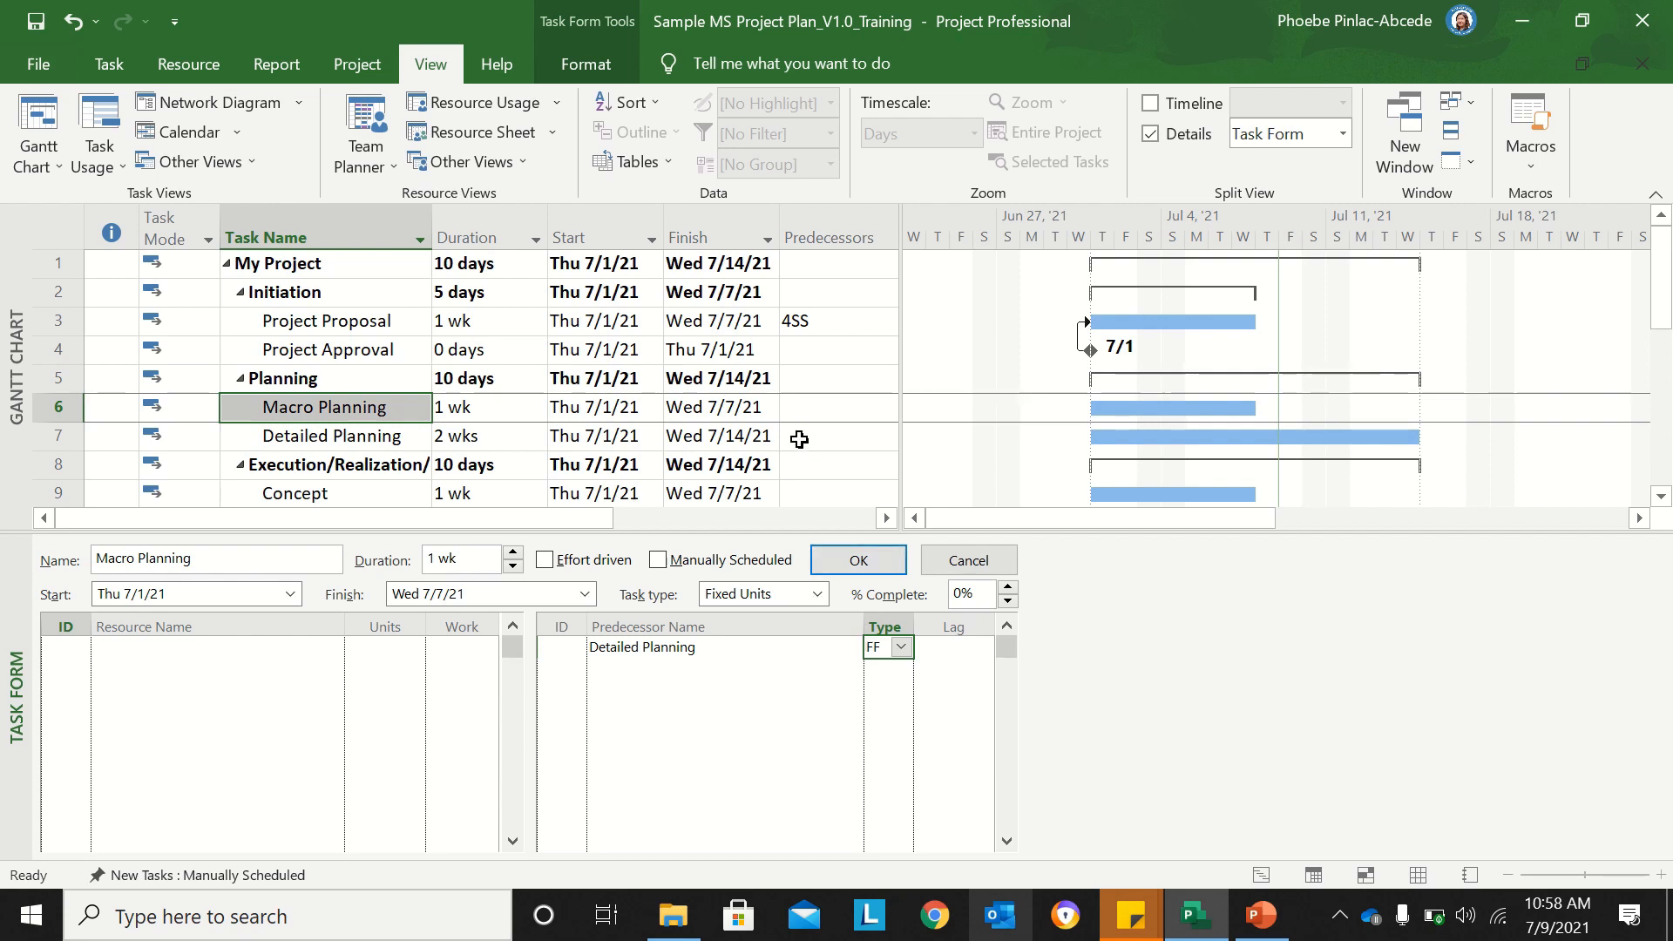
pyautogui.press('Return')
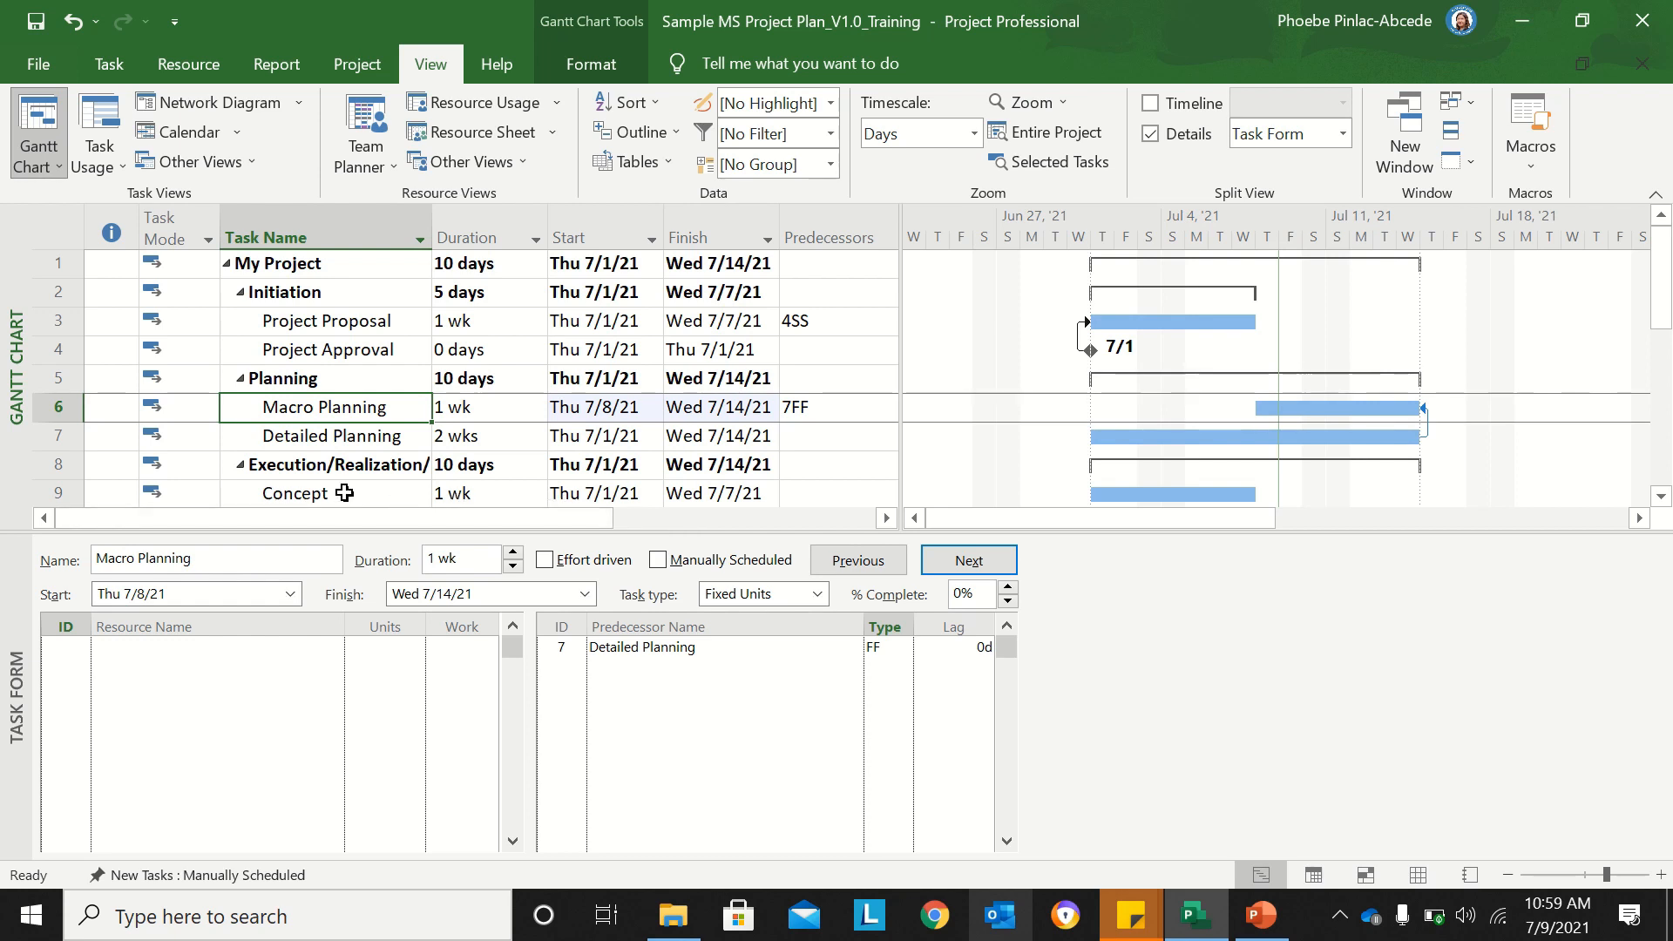
# Step: Add Design as a start-to-finish (SF) predecessor of Concept, accepting that Concept moves to start before the project start date
pyautogui.click(1661, 497)
pyautogui.click(1661, 497)
pyautogui.click(1661, 497)
pyautogui.click(1661, 496)
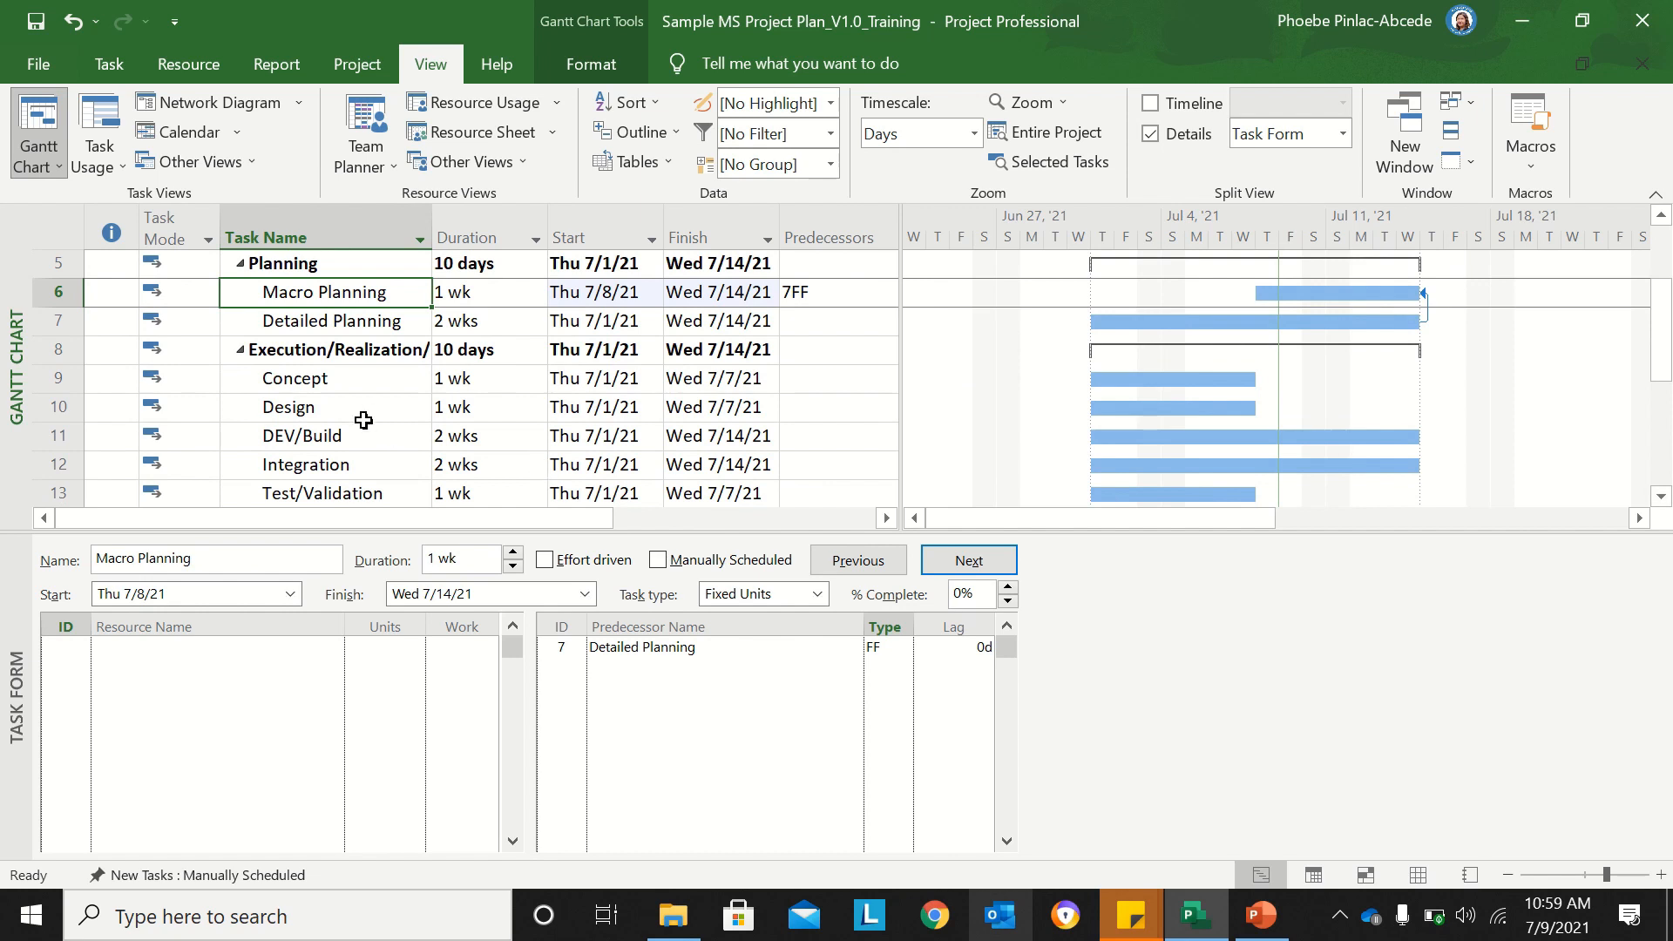
pyautogui.click(325, 382)
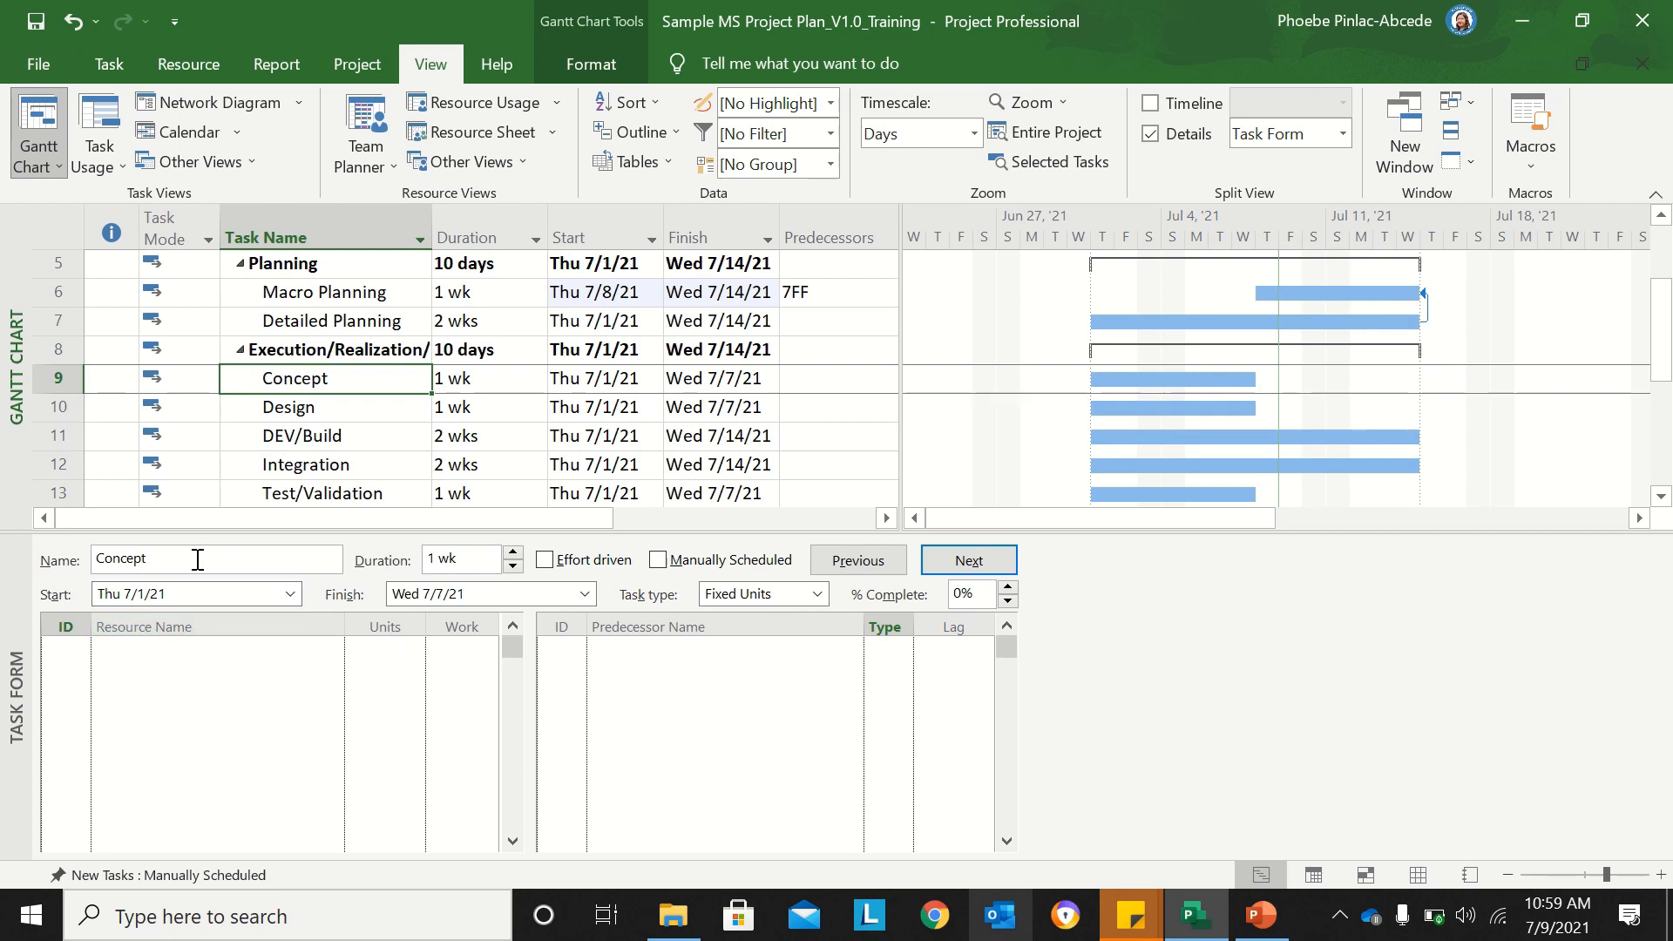
pyautogui.click(723, 656)
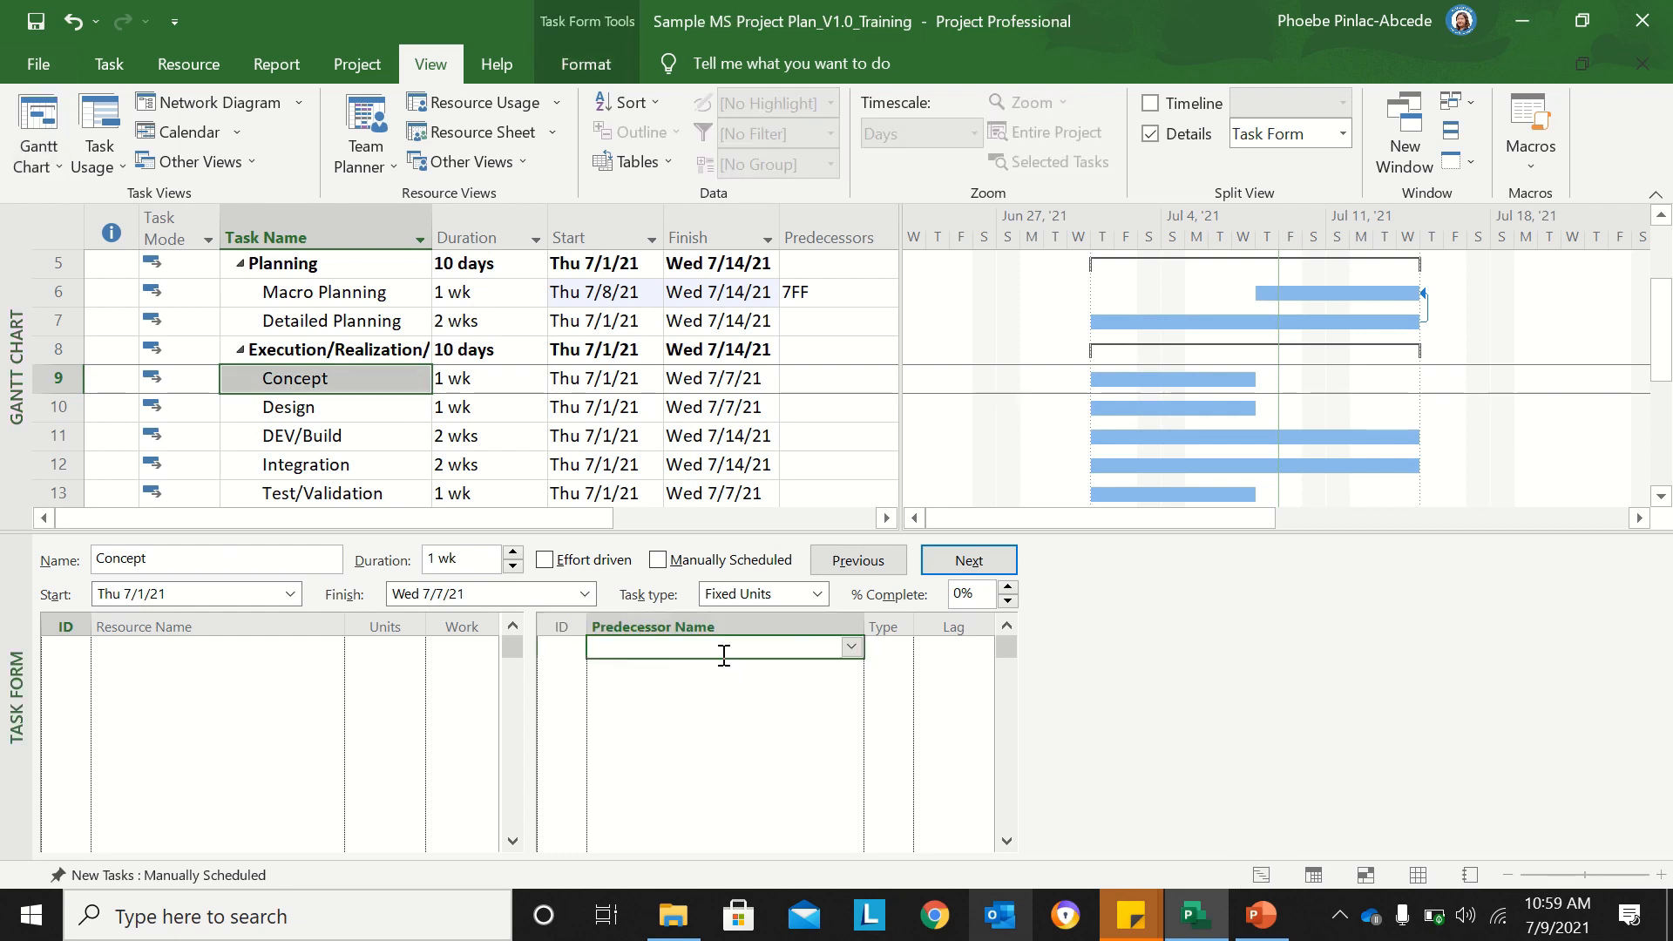
pyautogui.click(852, 649)
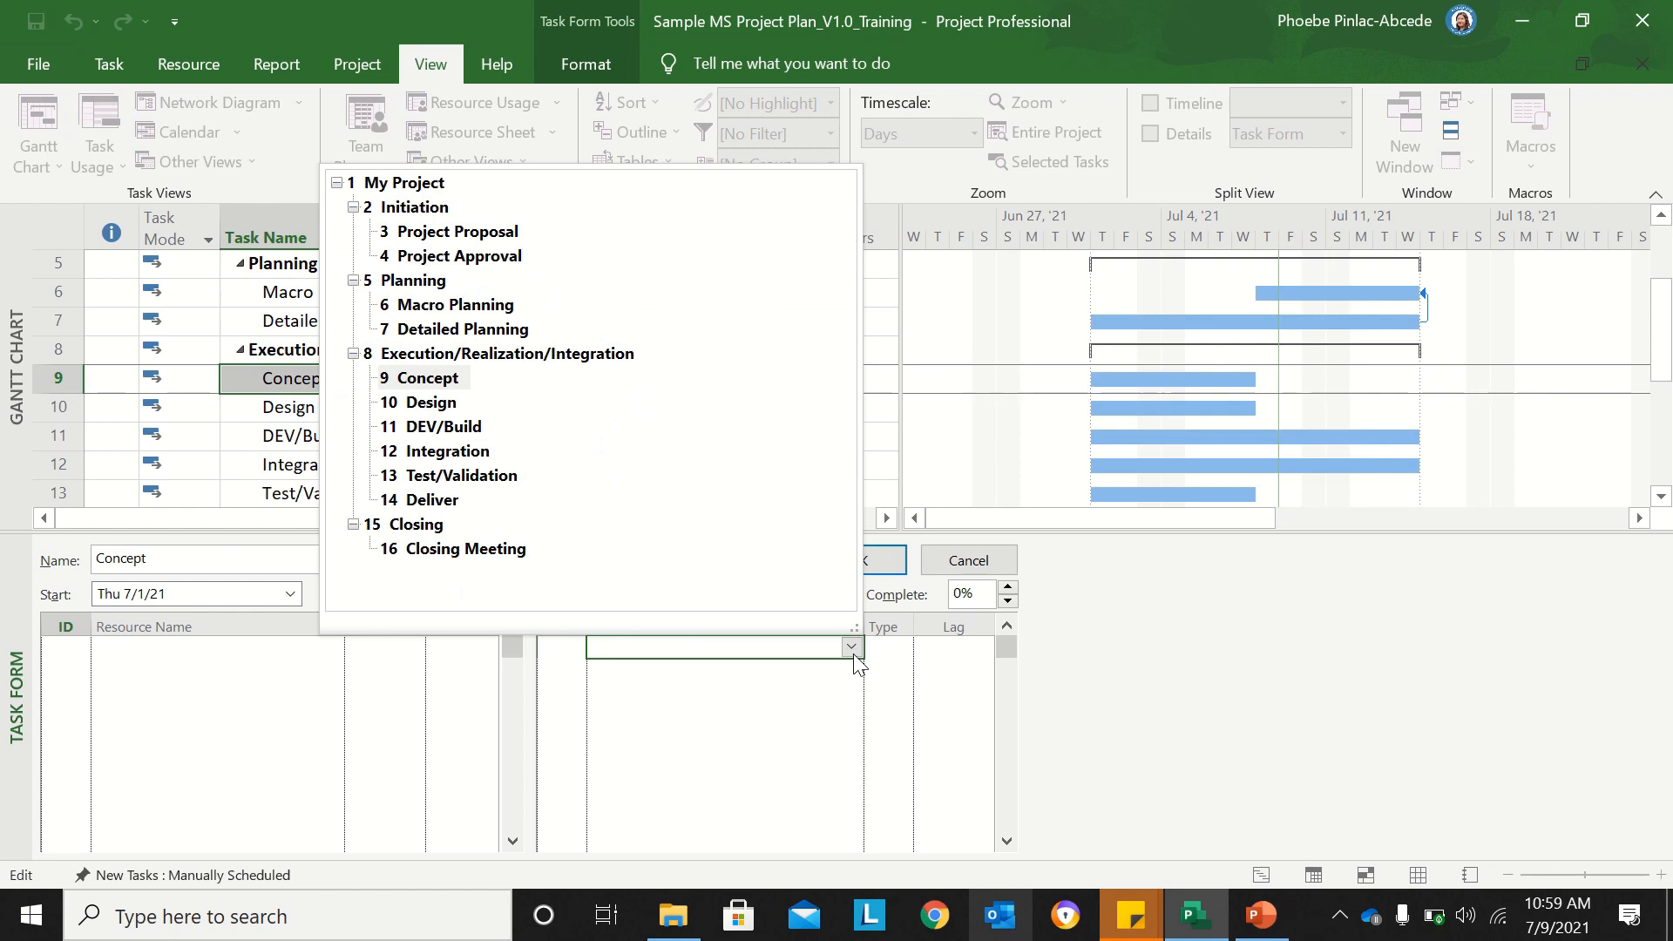
pyautogui.click(433, 404)
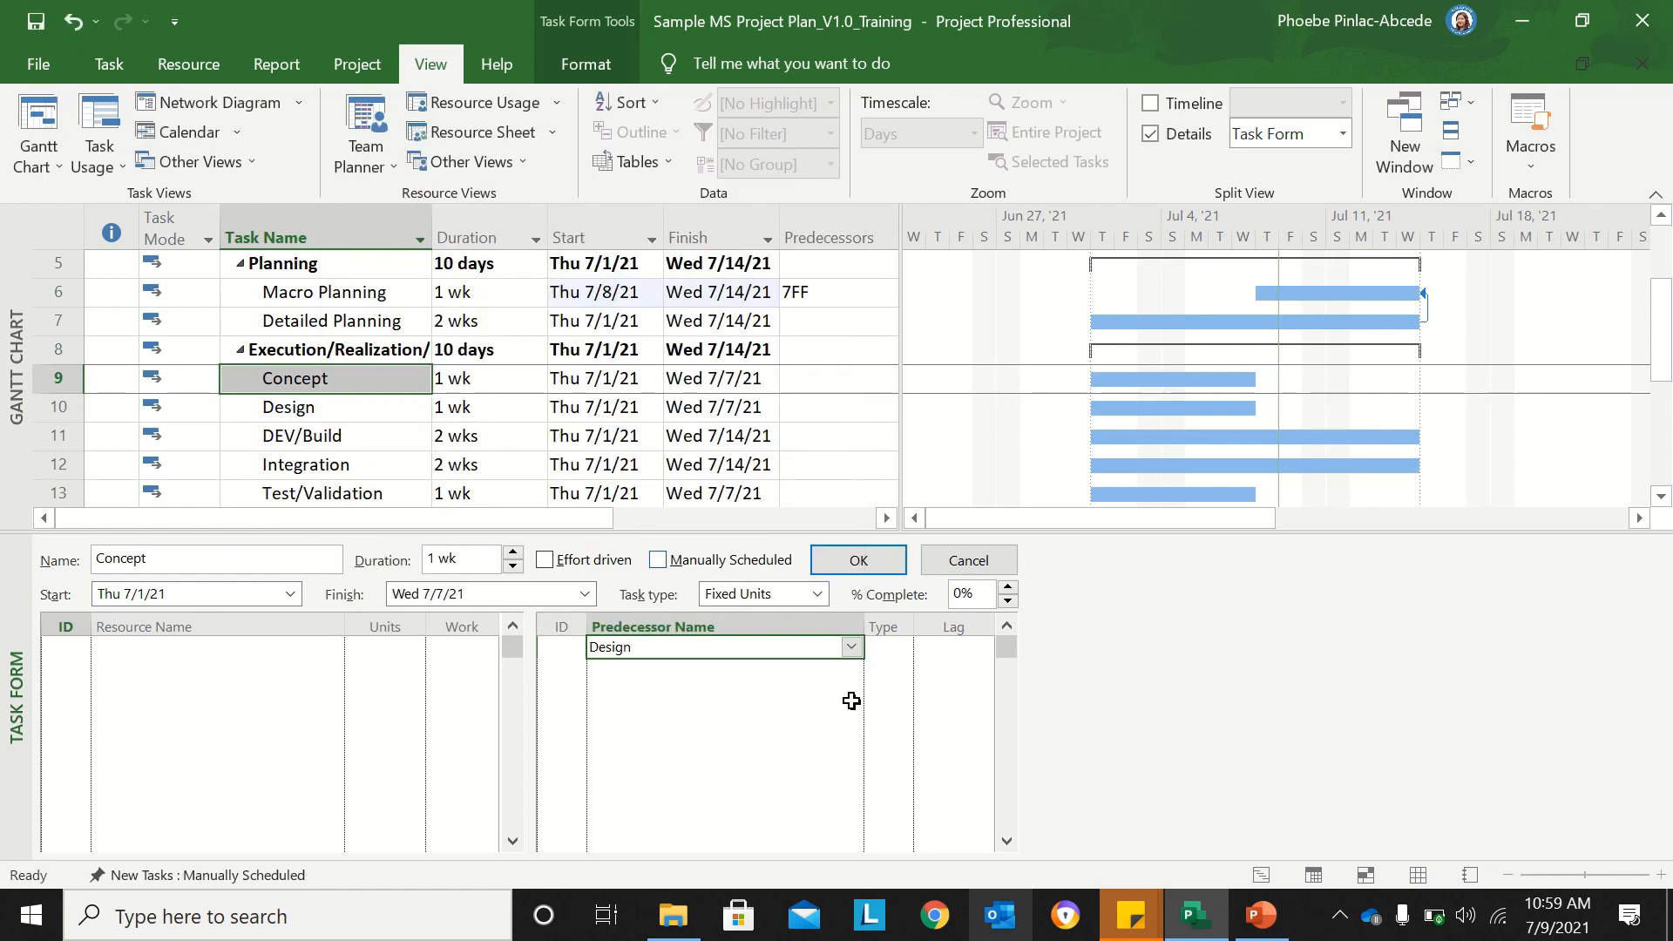
pyautogui.click(888, 651)
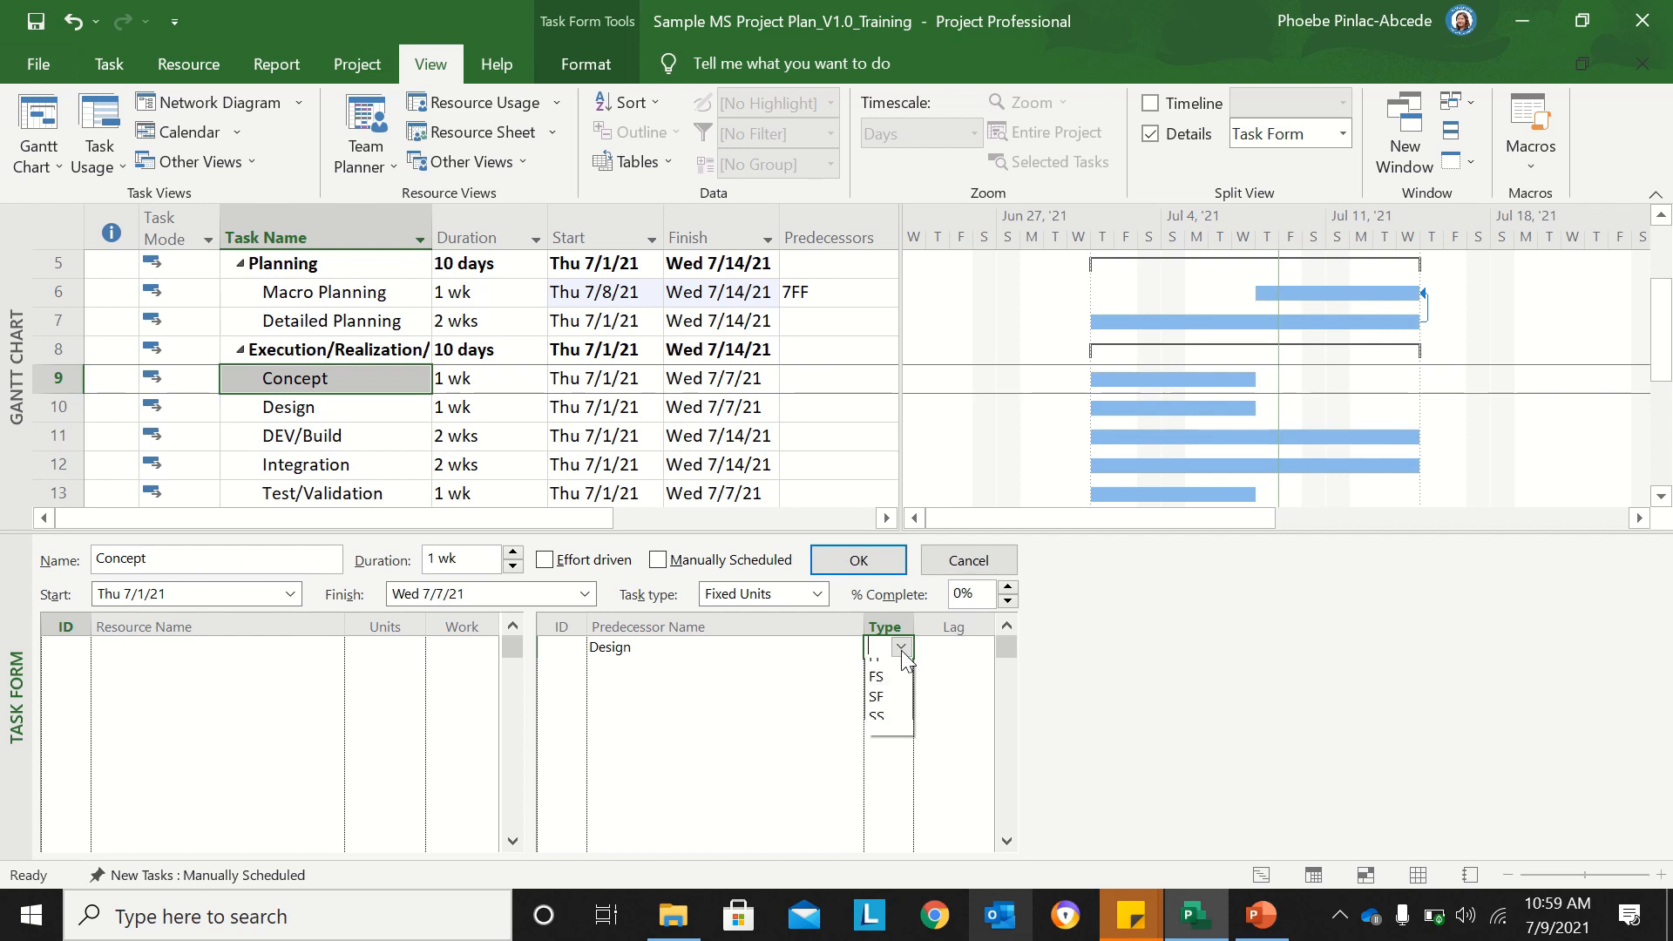
pyautogui.click(901, 648)
pyautogui.click(901, 720)
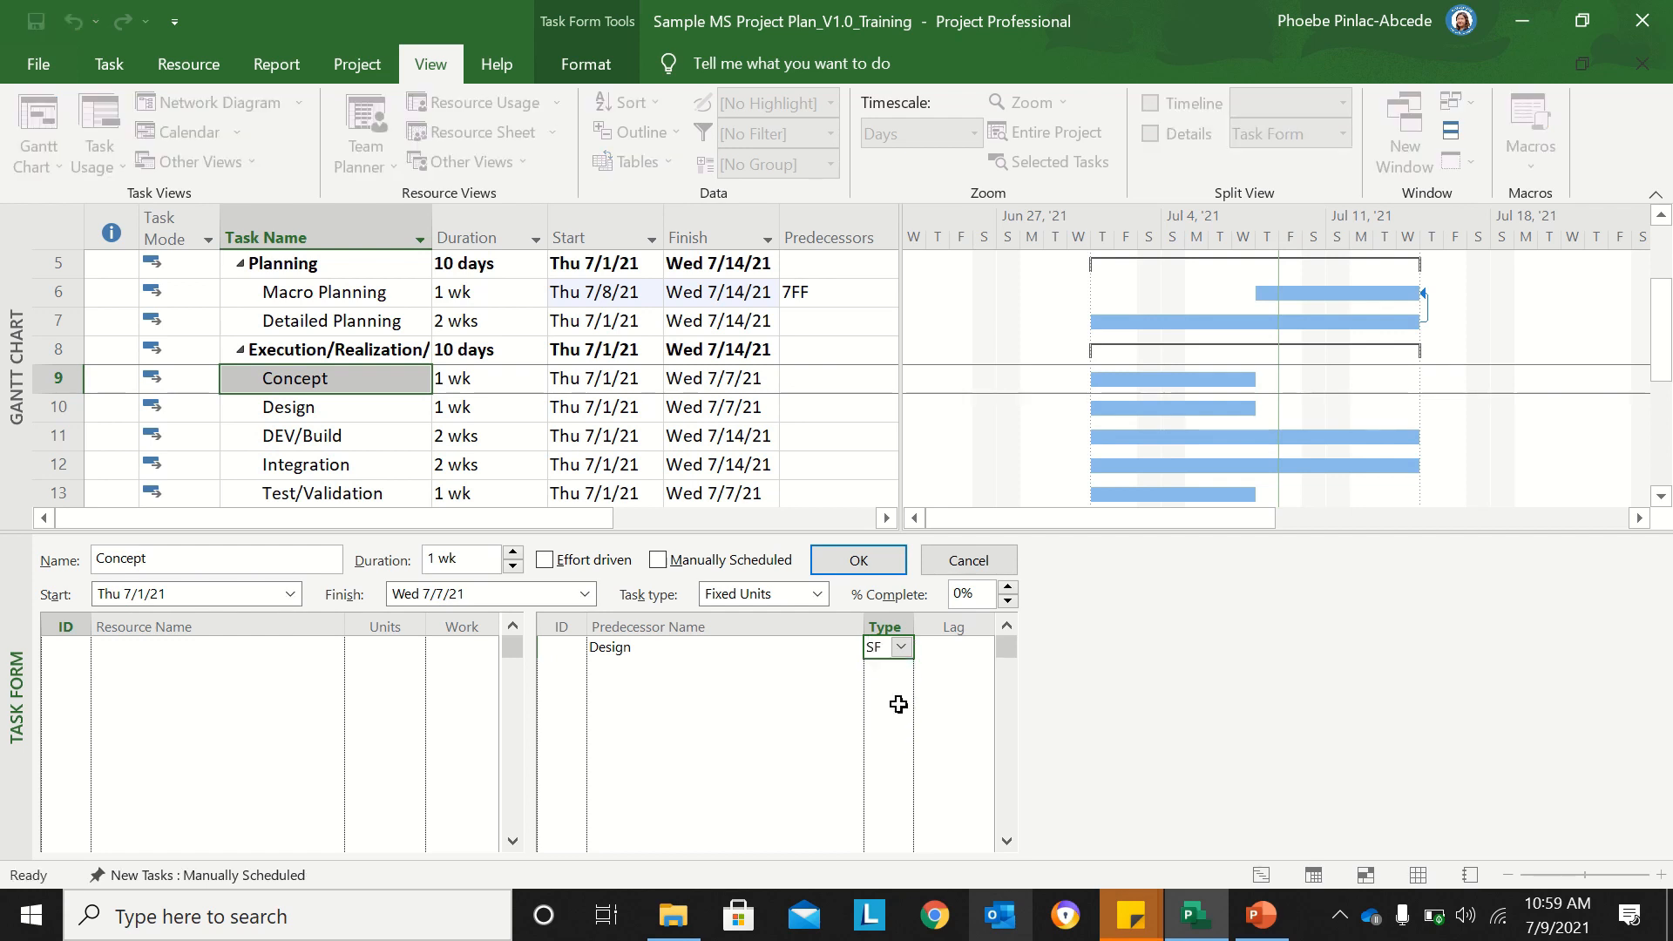
pyautogui.click(808, 400)
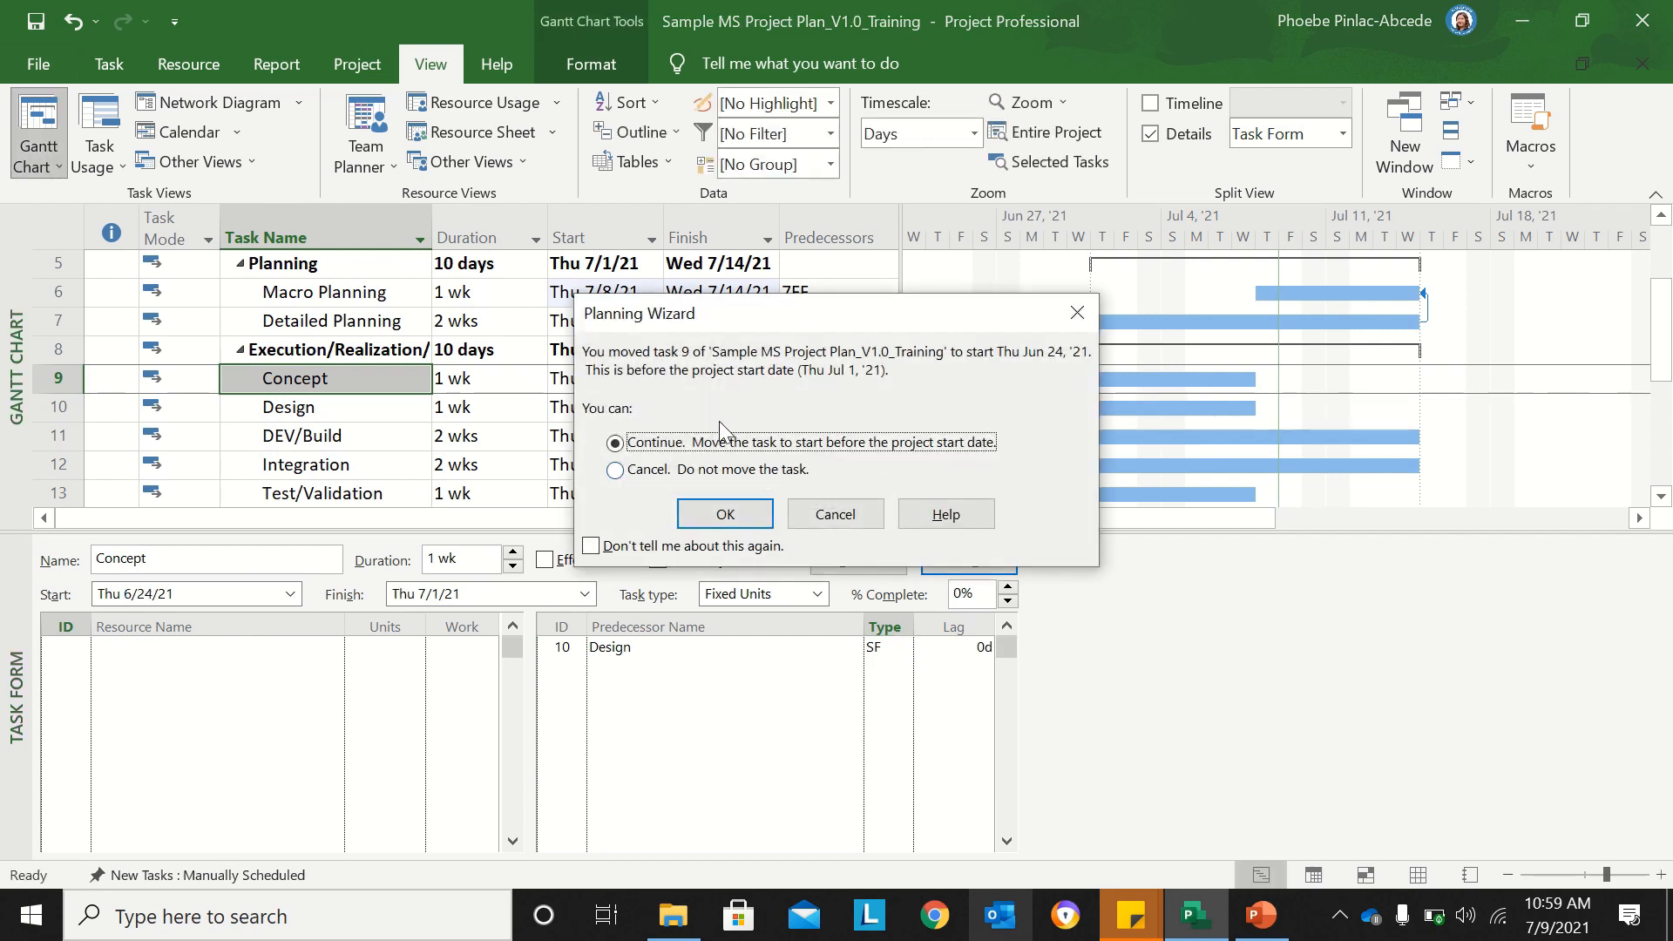
pyautogui.click(741, 515)
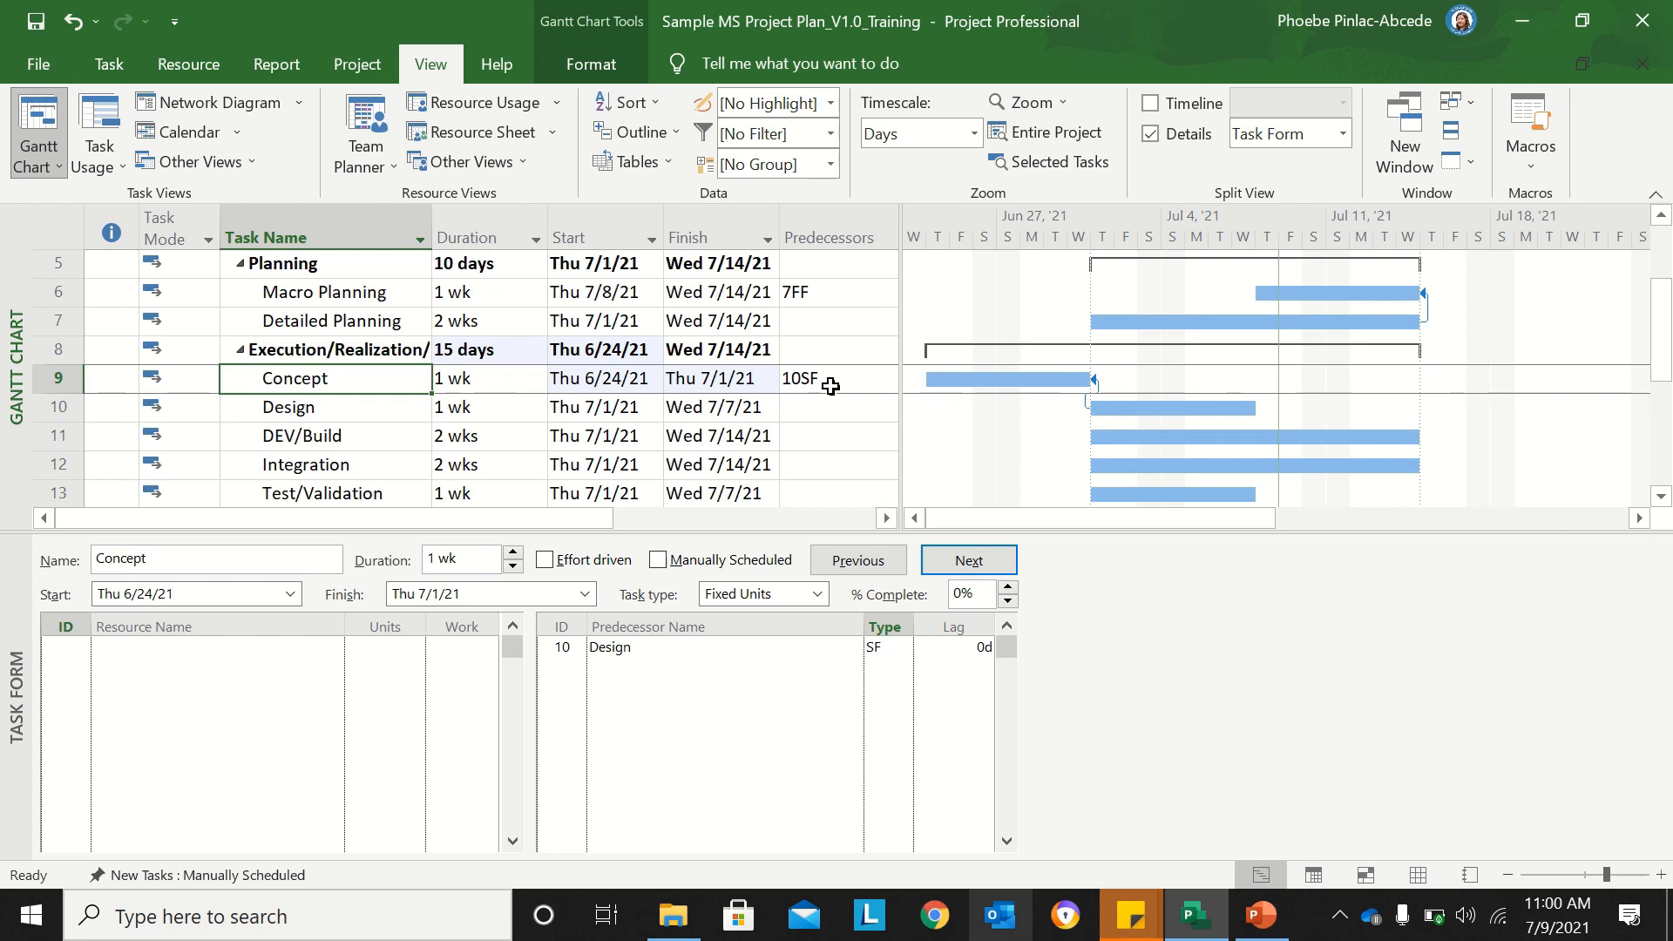
# Step: Add Deliver as a finish-to-start (FS) predecessor of Test/Validation in the Task Form
pyautogui.moveTo(1668, 349); pyautogui.dragTo(1668, 401)
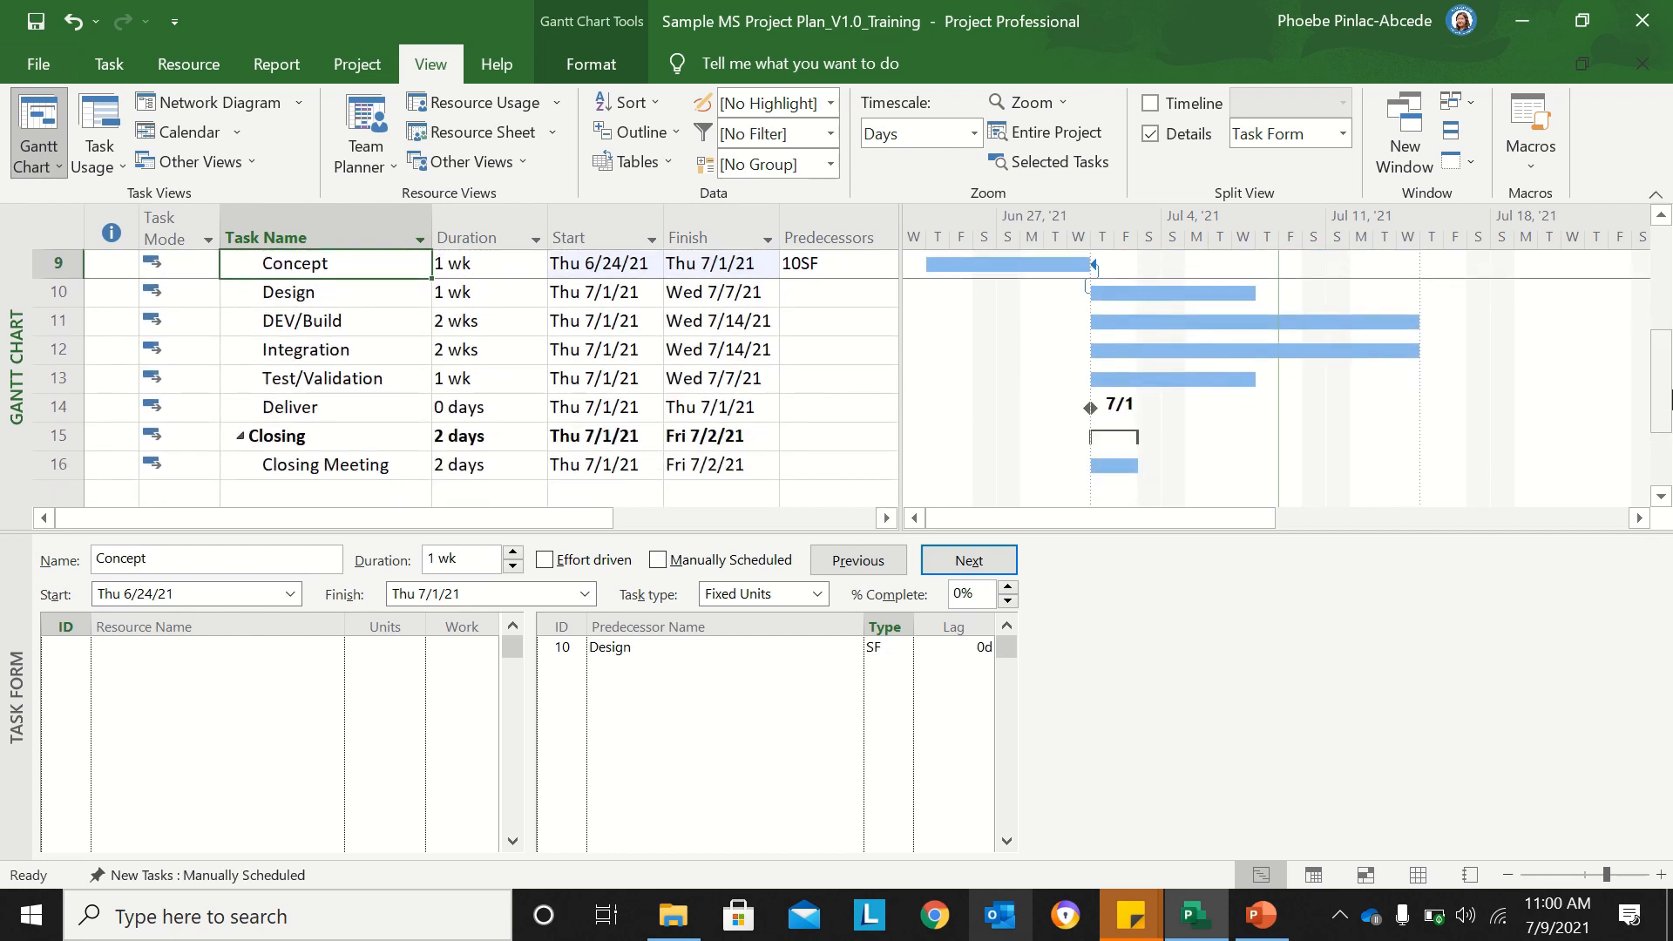
pyautogui.click(358, 379)
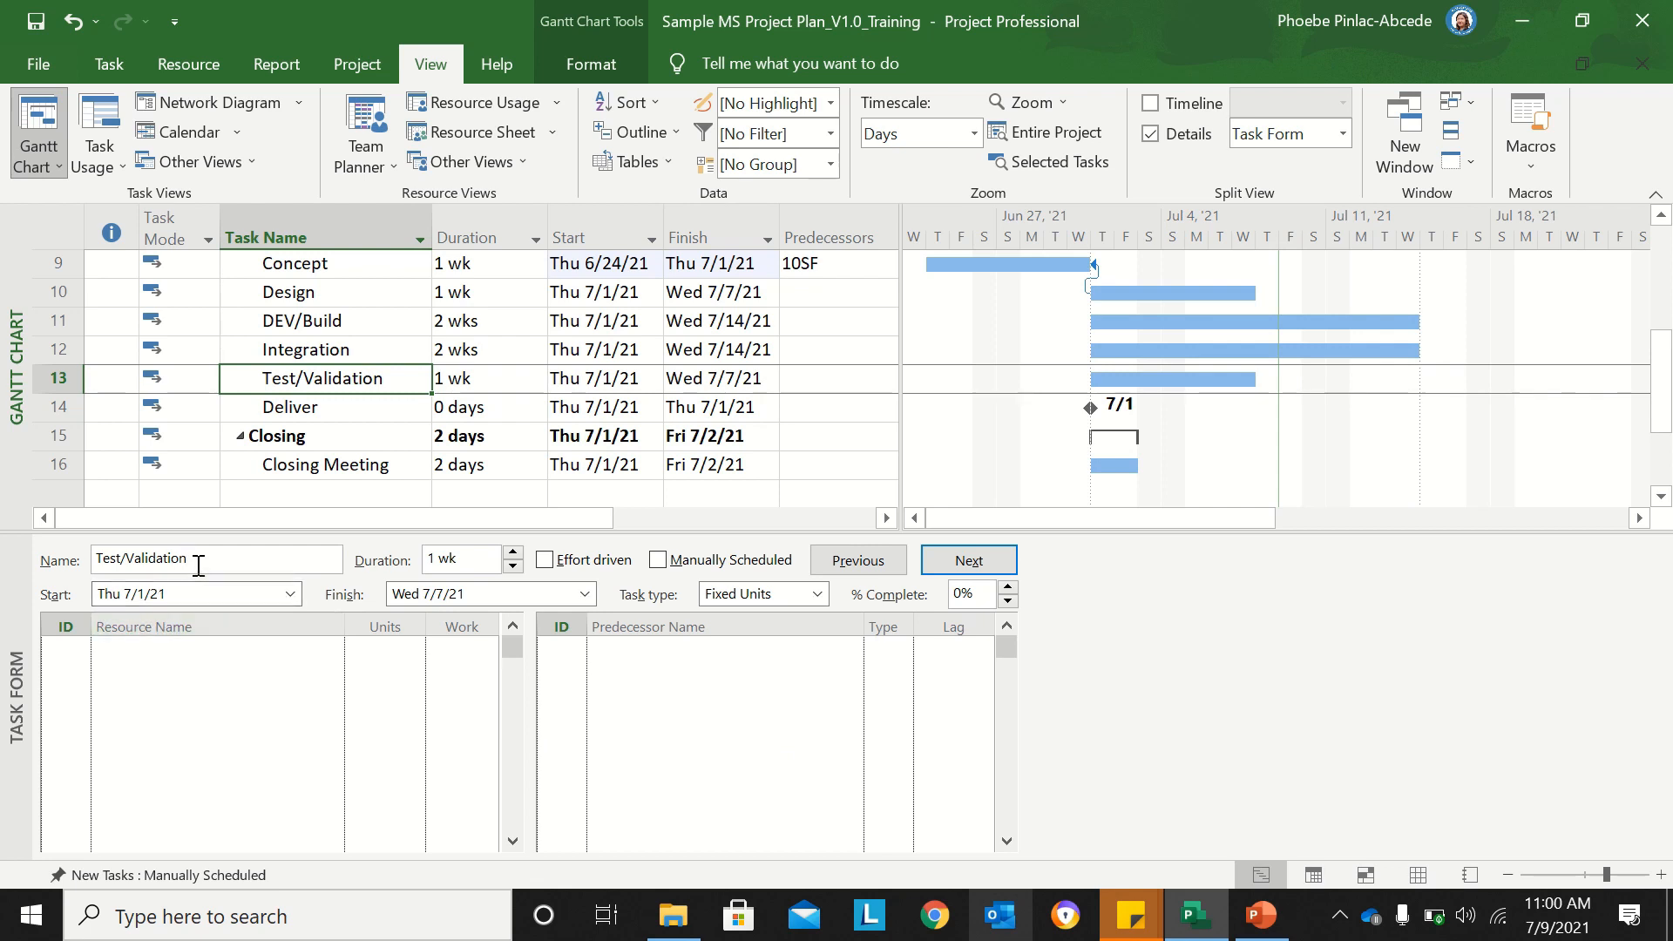
pyautogui.moveTo(207, 563); pyautogui.dragTo(41, 558)
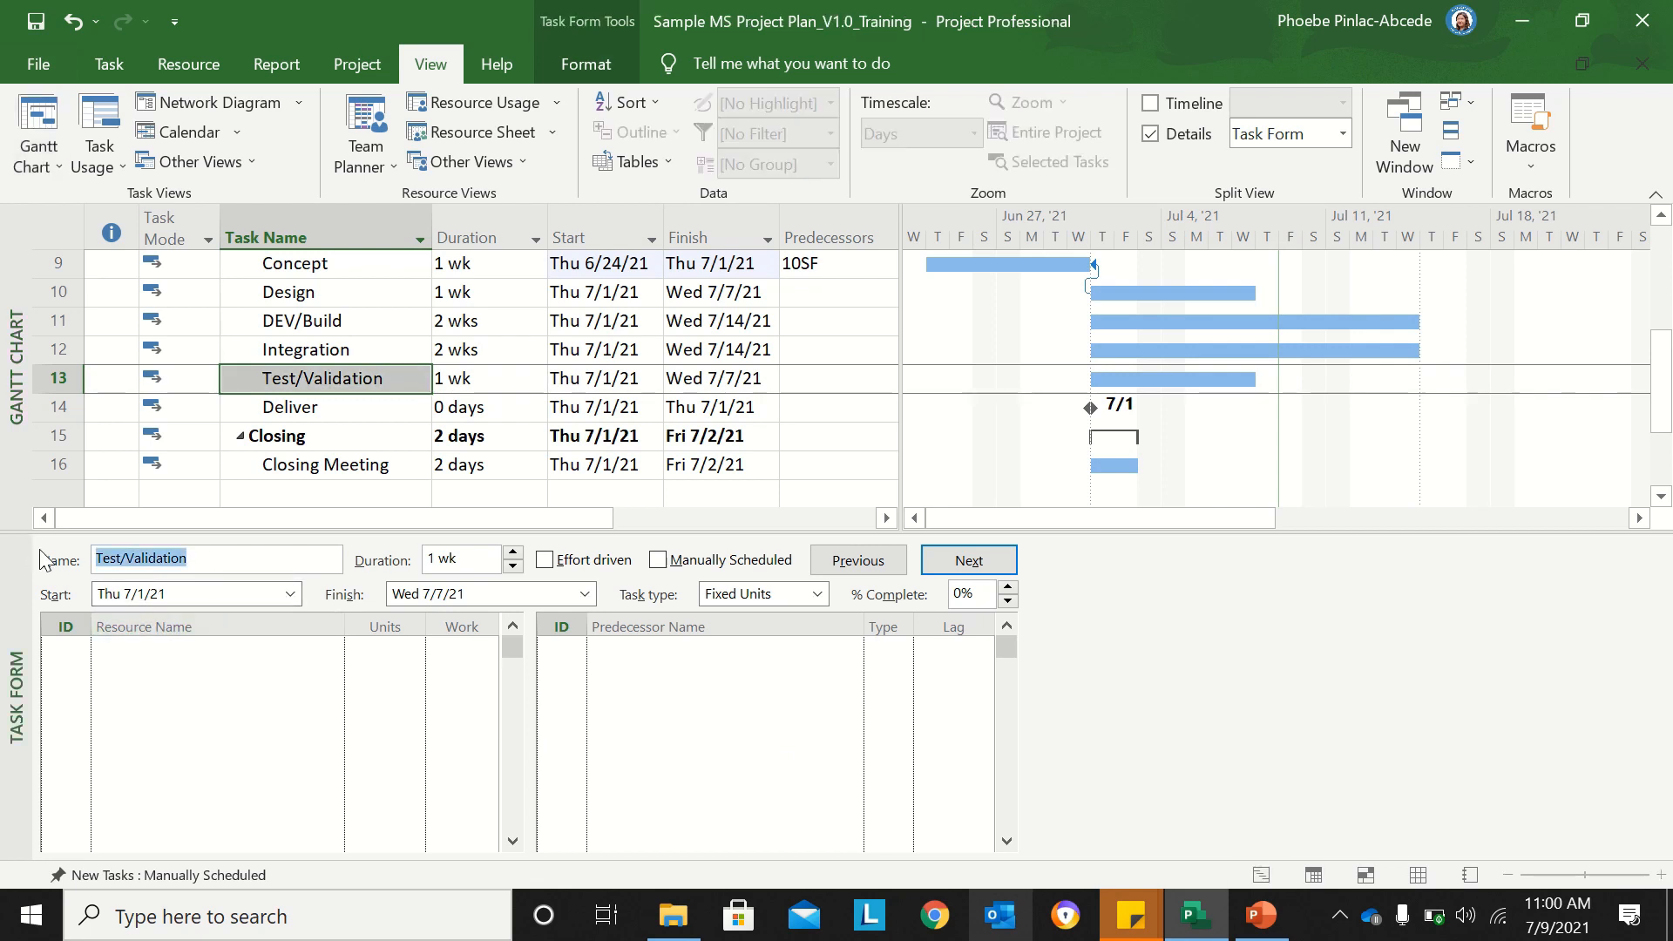
pyautogui.click(676, 649)
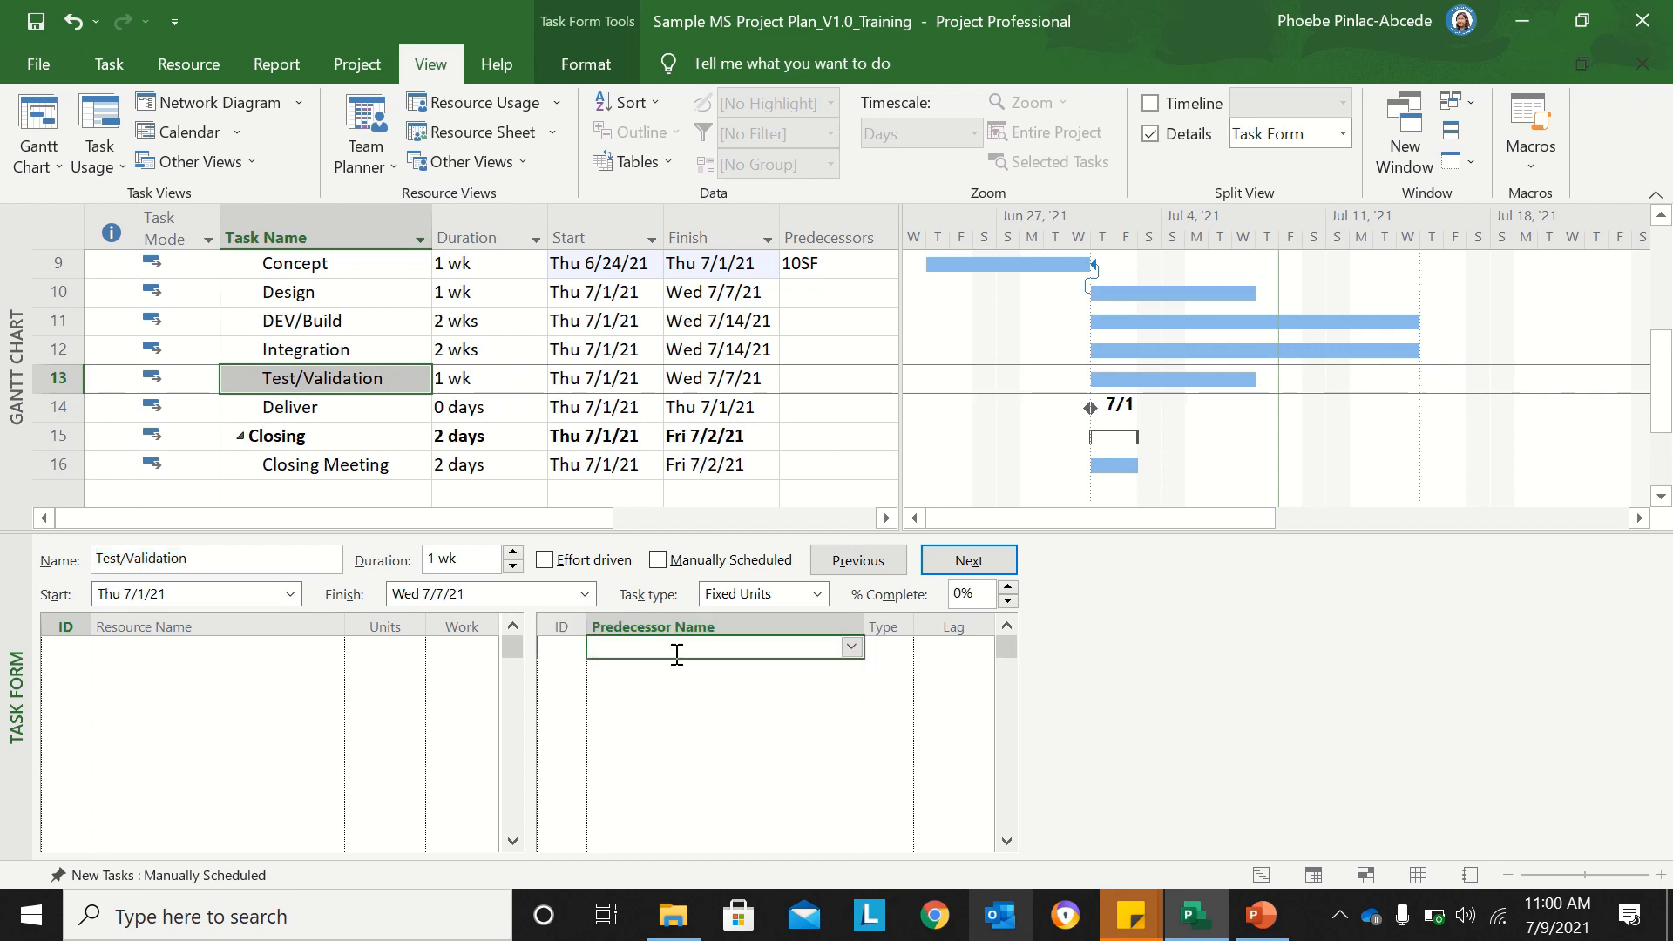
pyautogui.click(851, 646)
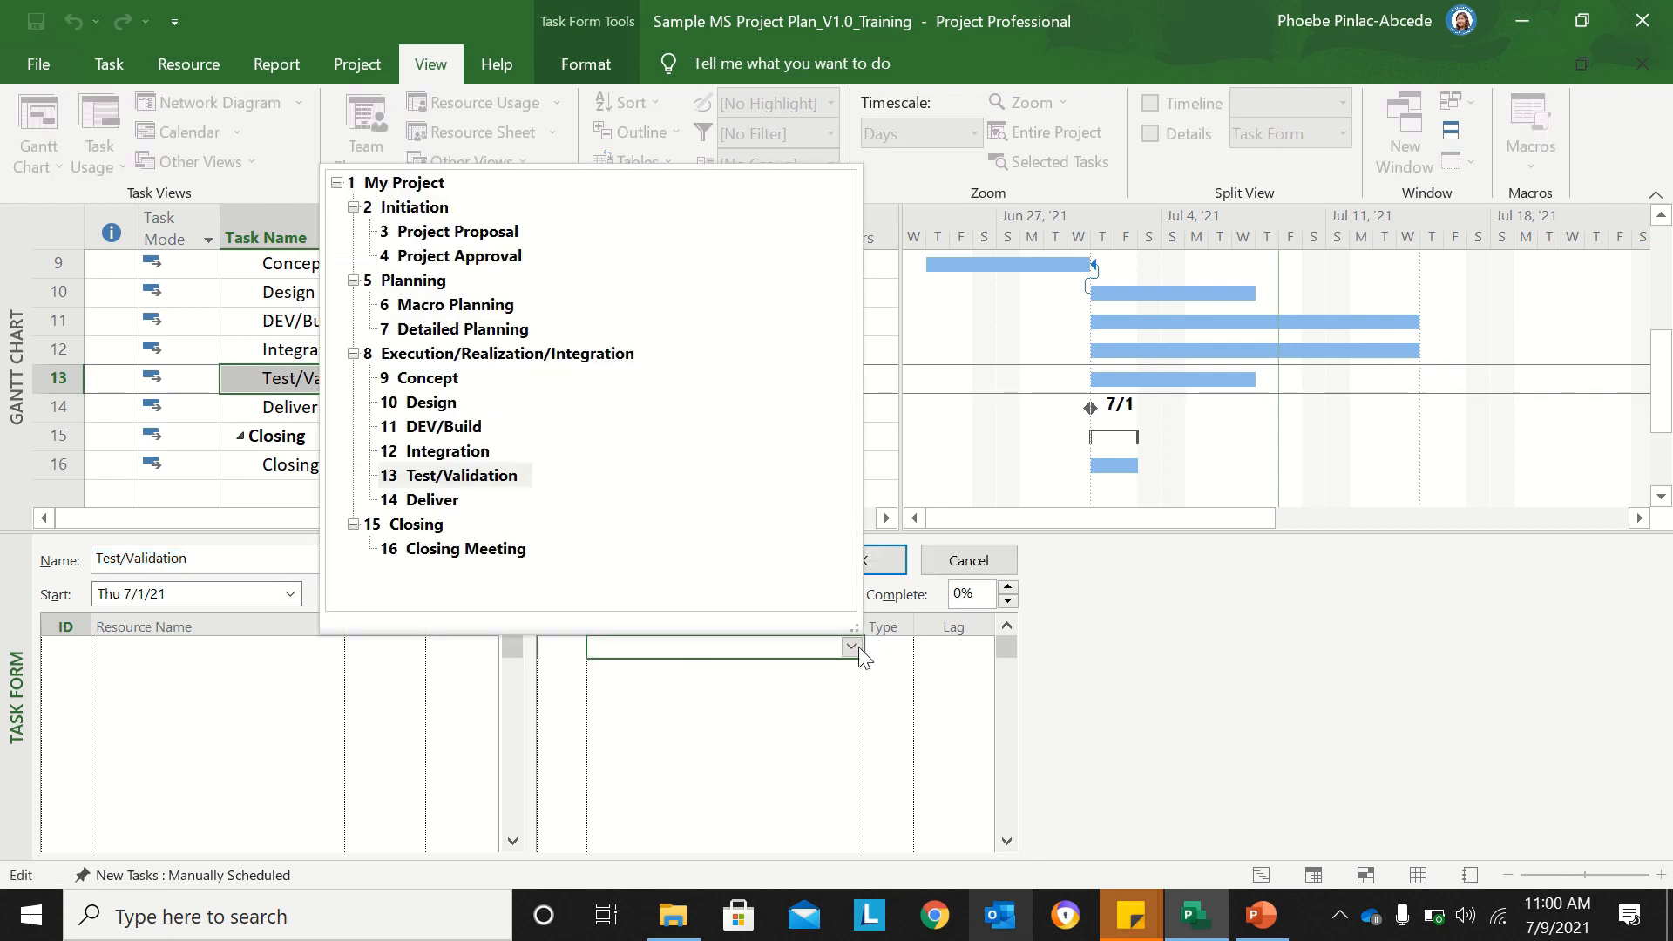
pyautogui.click(431, 502)
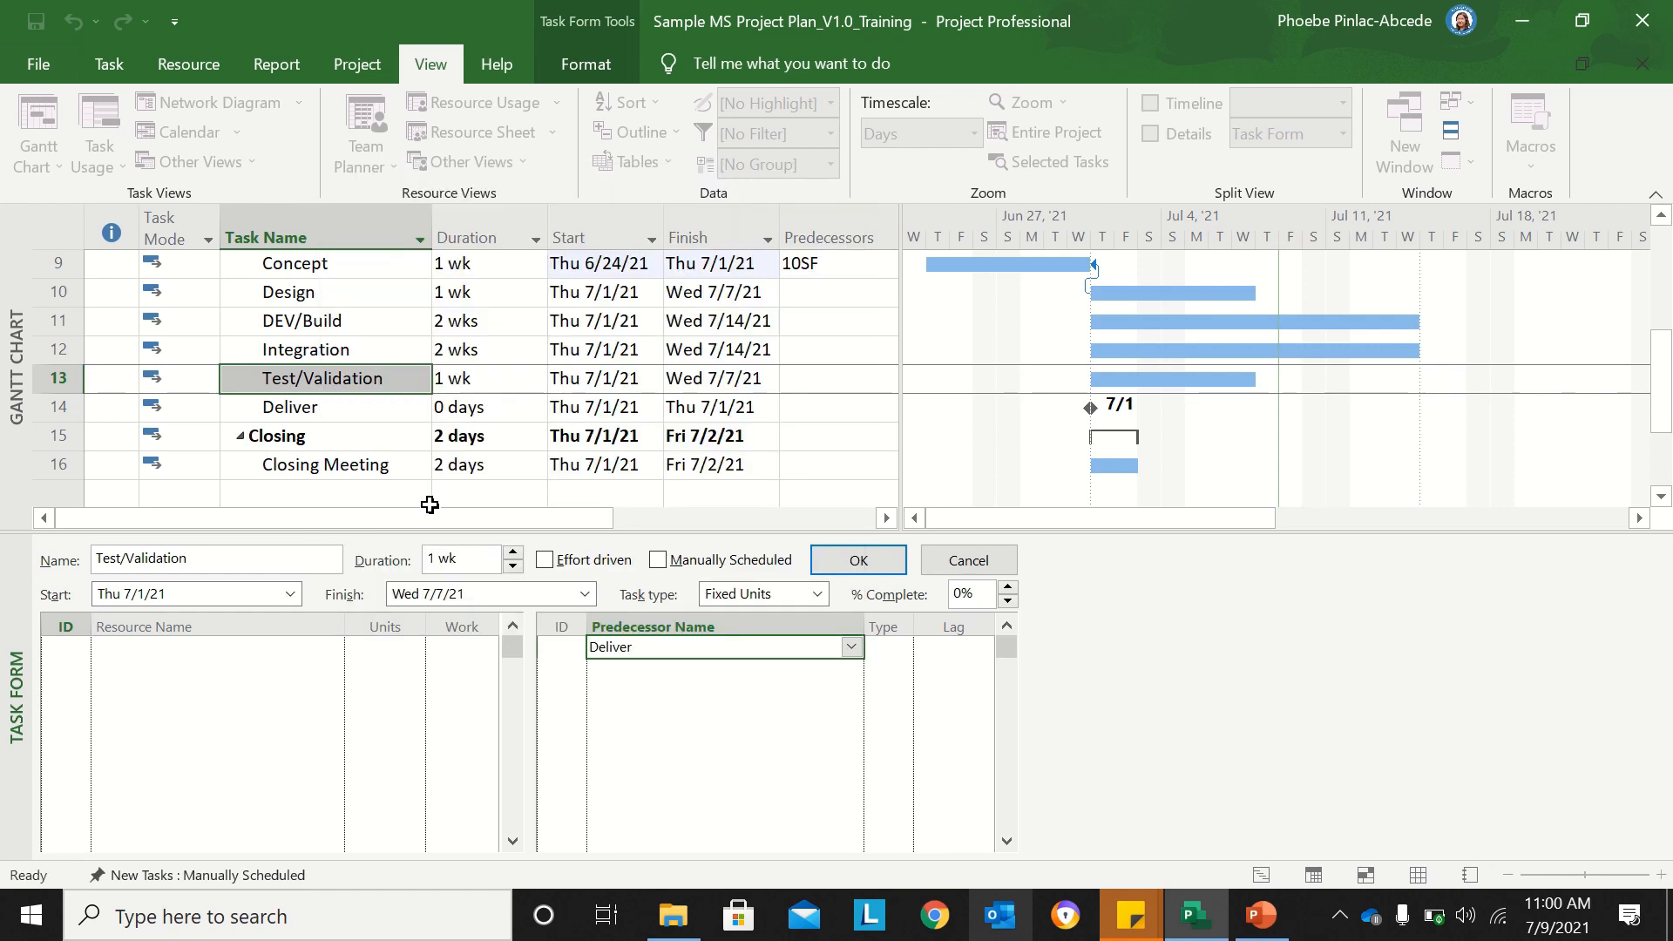
pyautogui.click(888, 652)
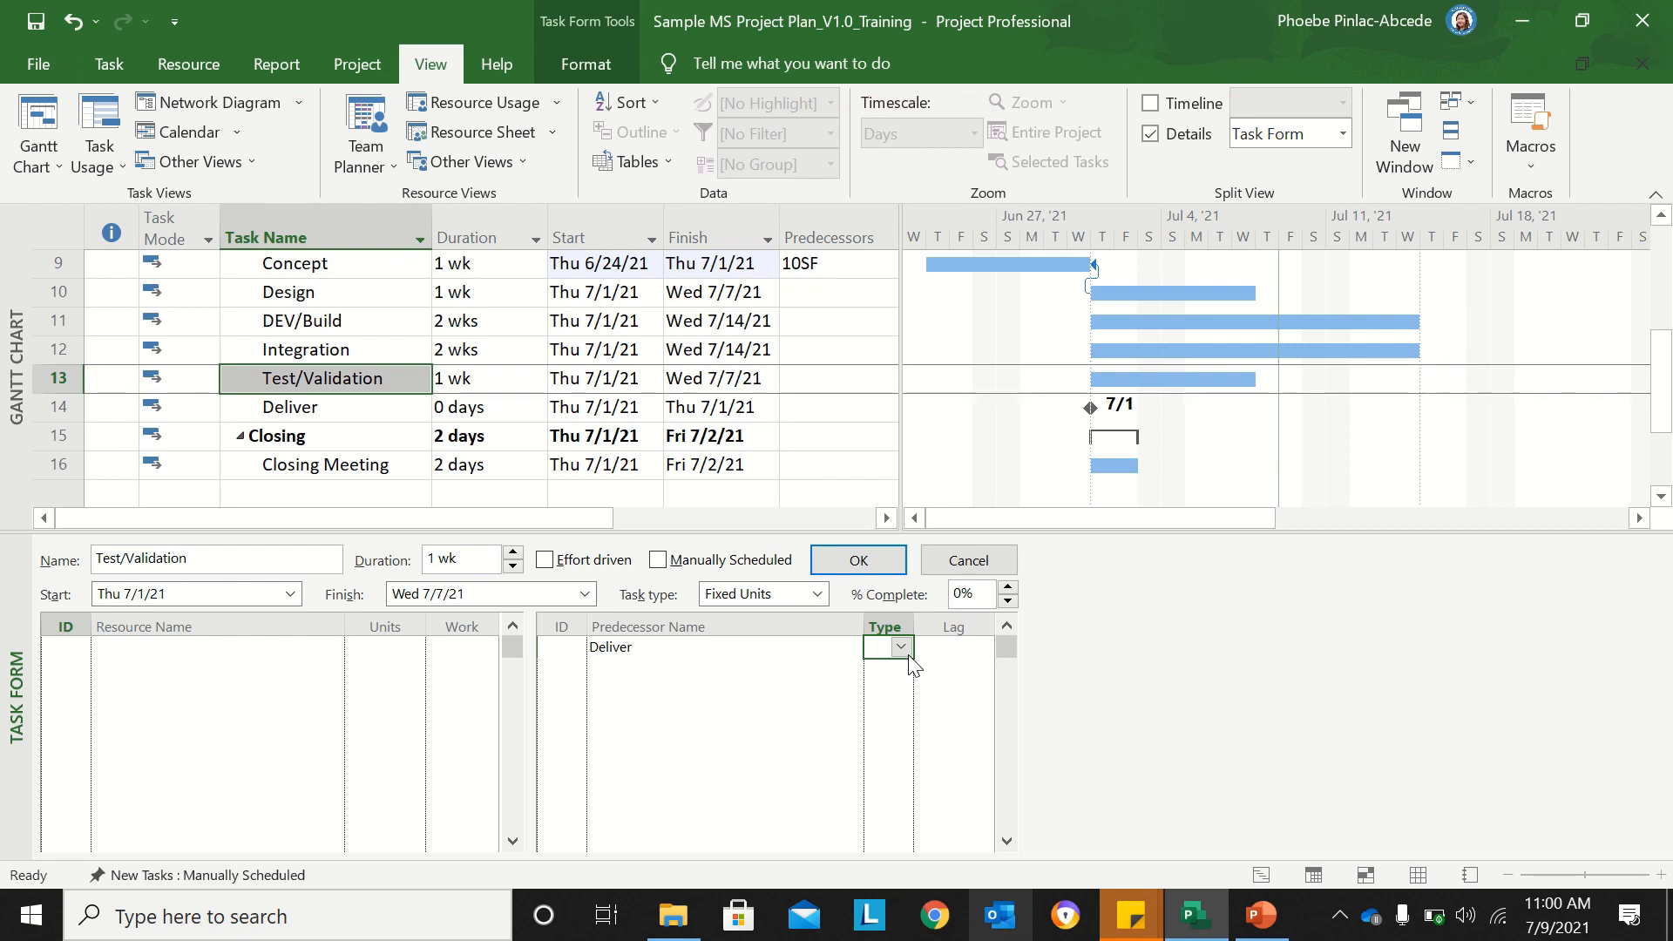
pyautogui.click(909, 658)
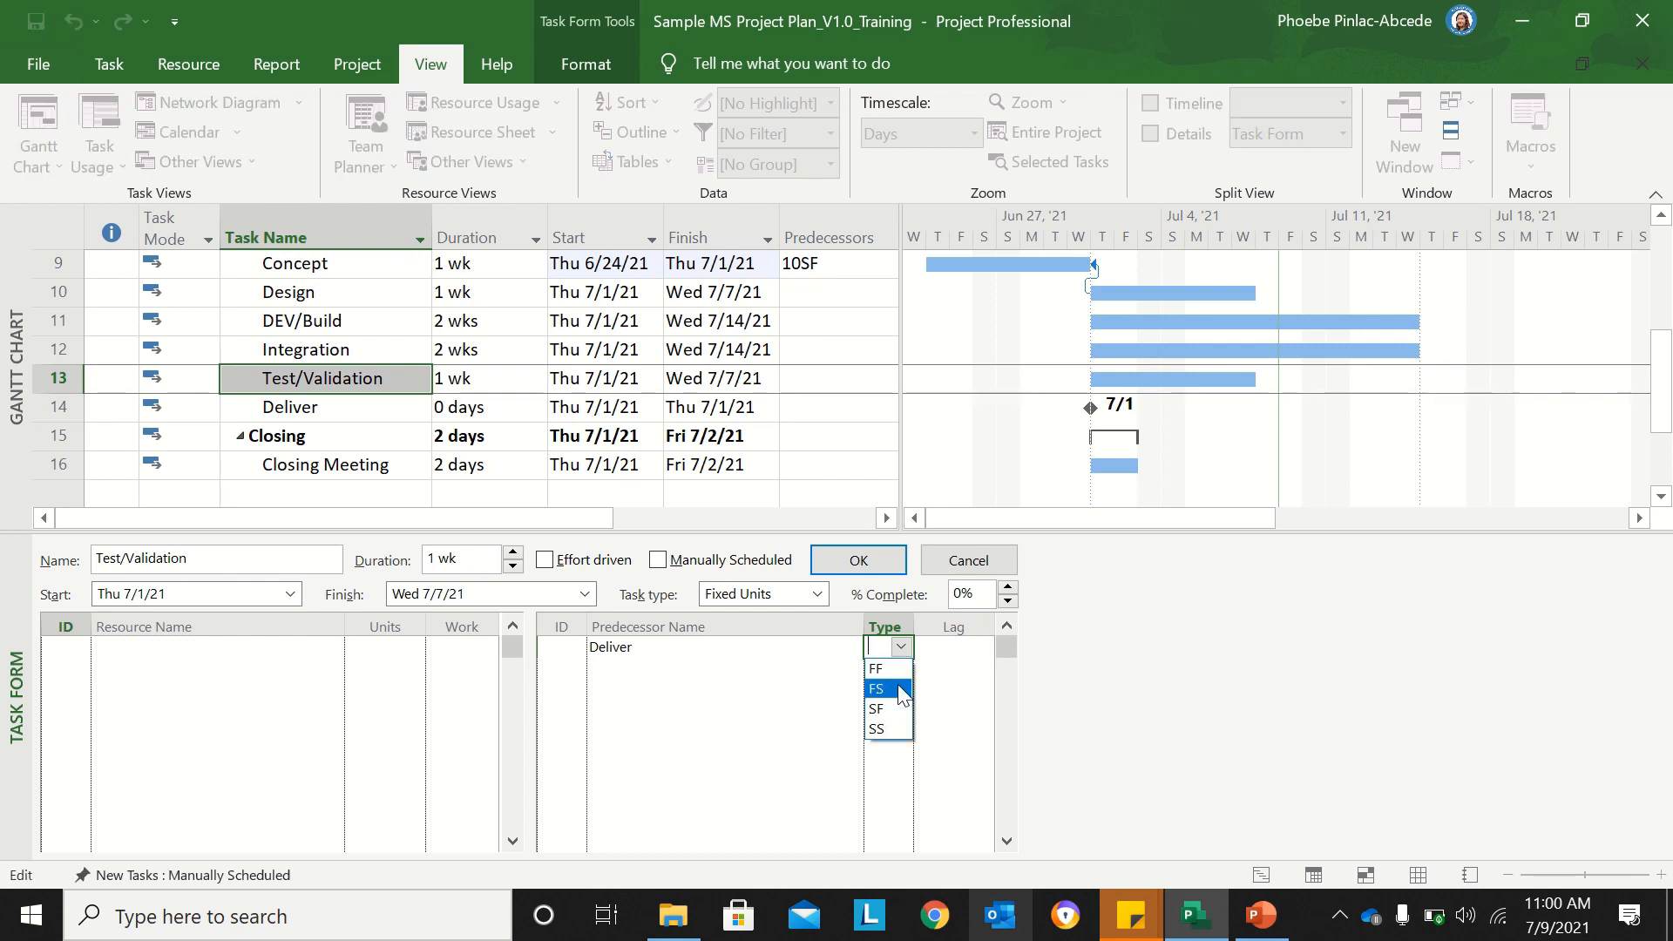
pyautogui.click(897, 688)
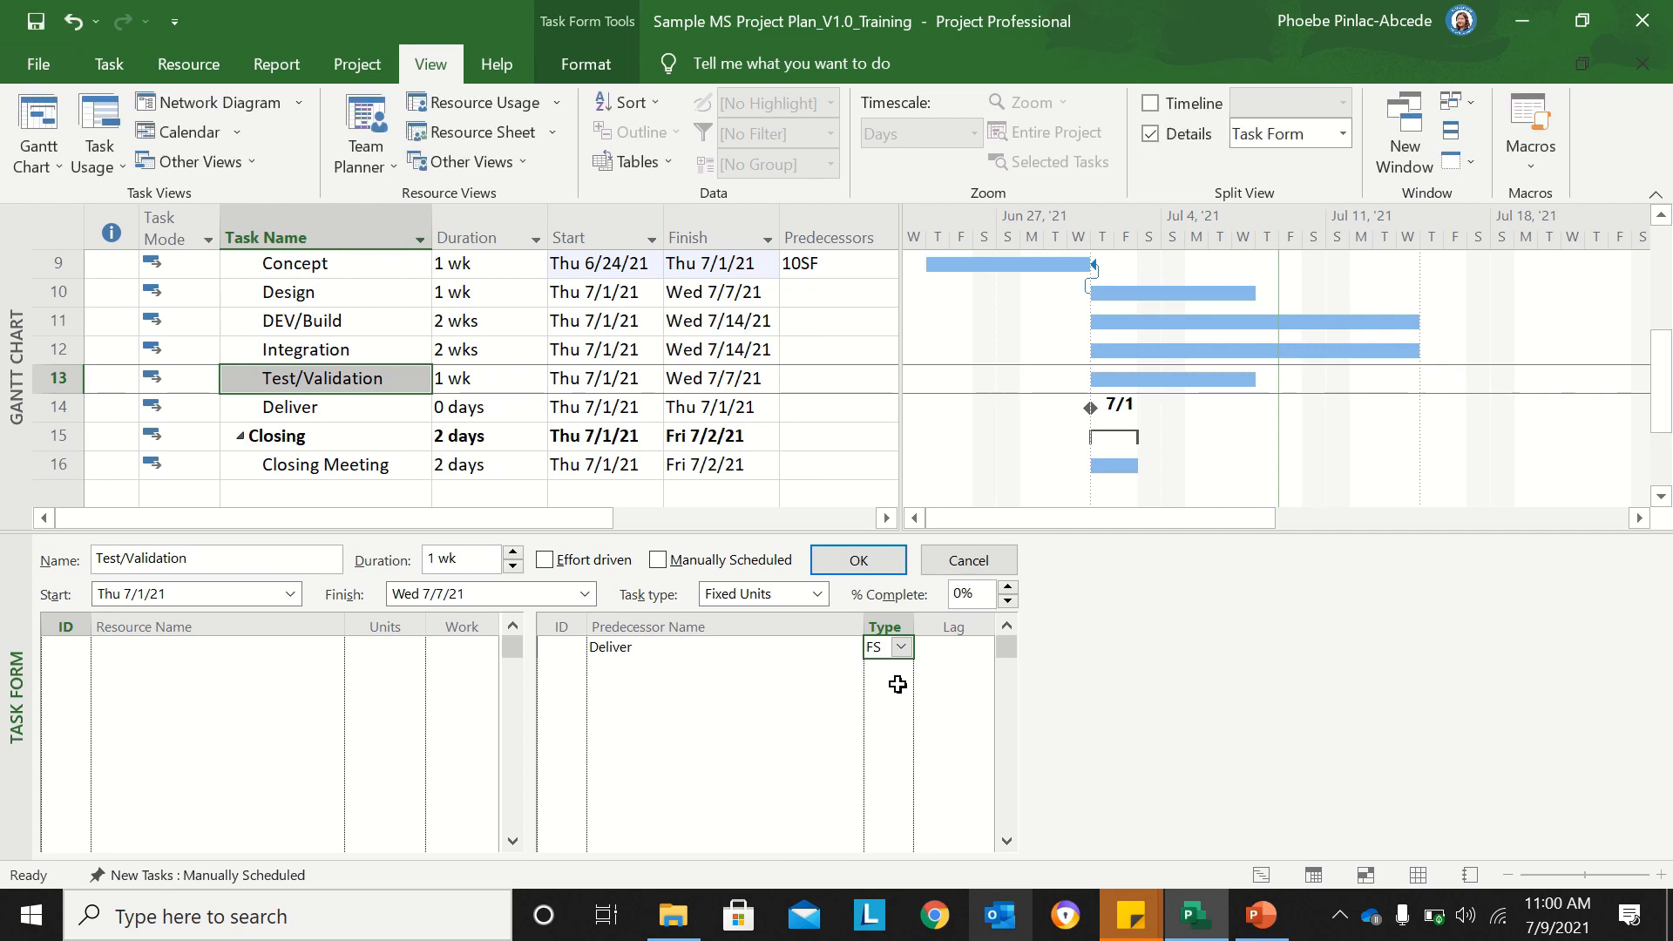
pyautogui.click(814, 425)
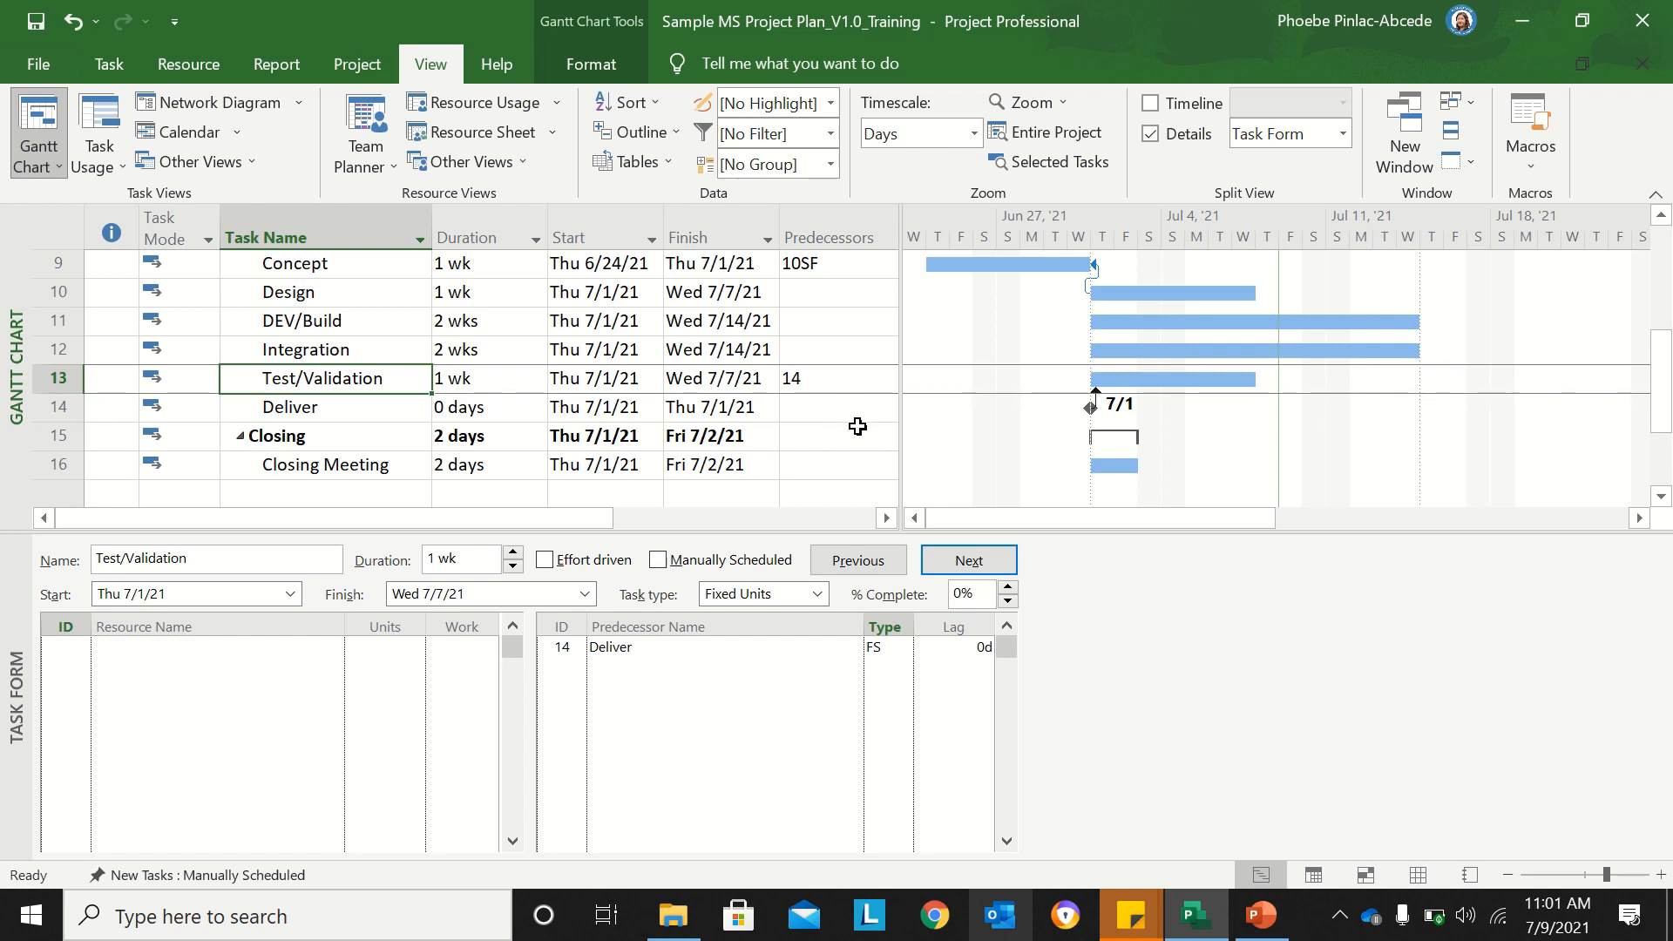
# Step: Widen the task table over the Gantt chart and hide the Task Form details to show the full task list
pyautogui.moveTo(901, 385); pyautogui.dragTo(1367, 386)
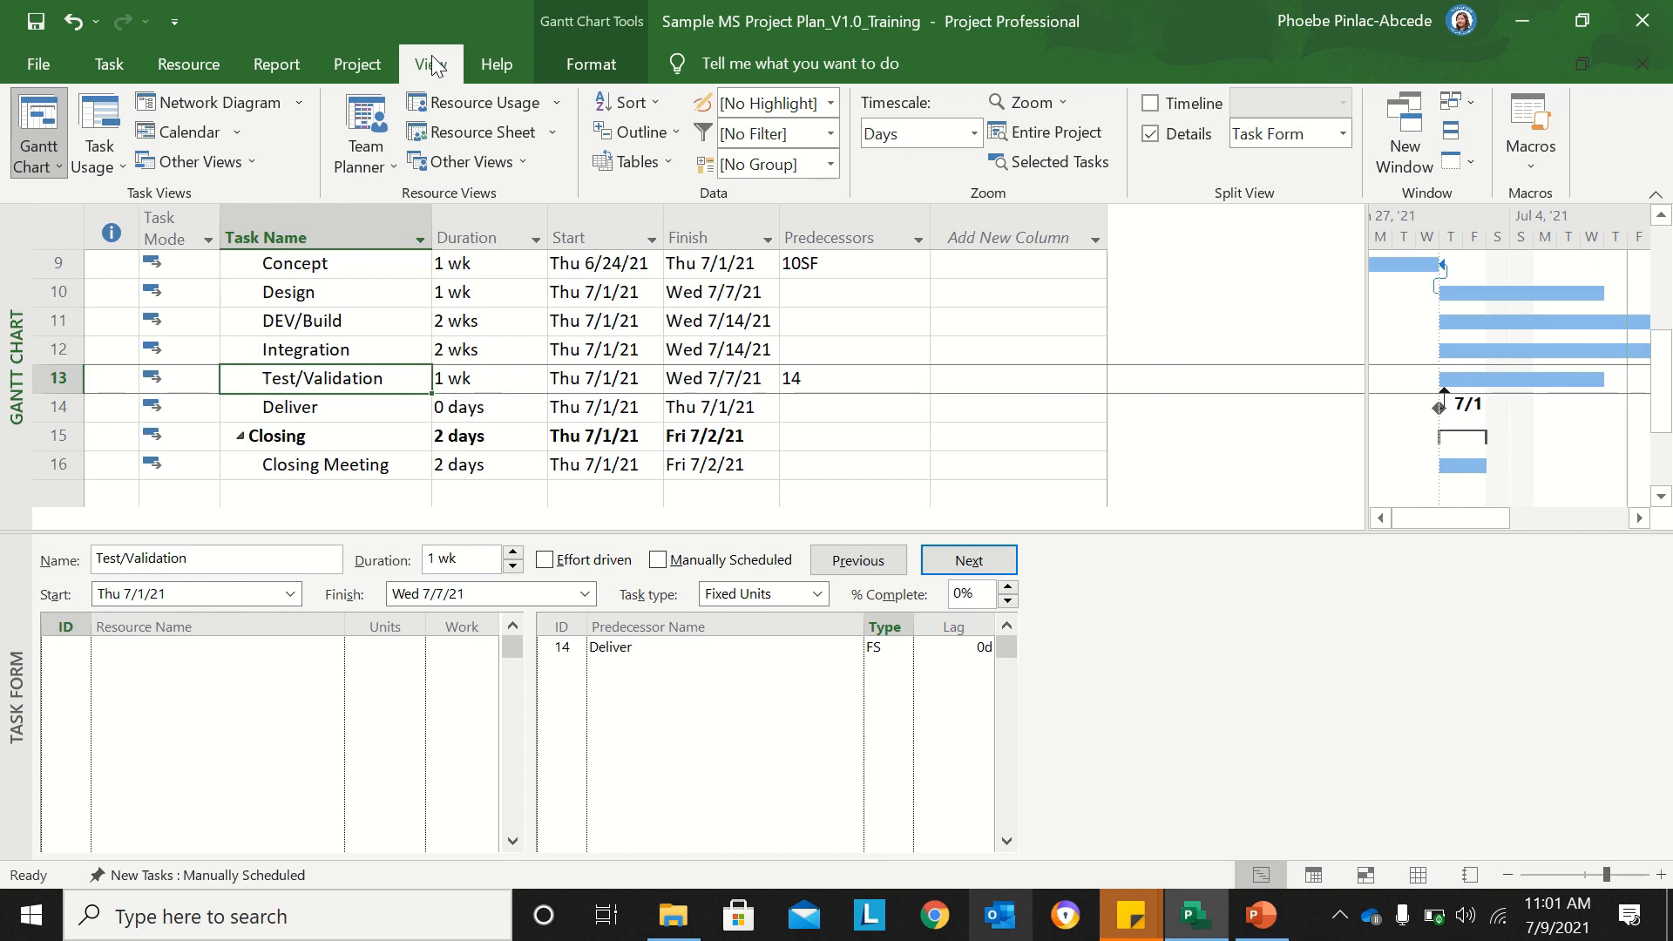
pyautogui.click(1152, 135)
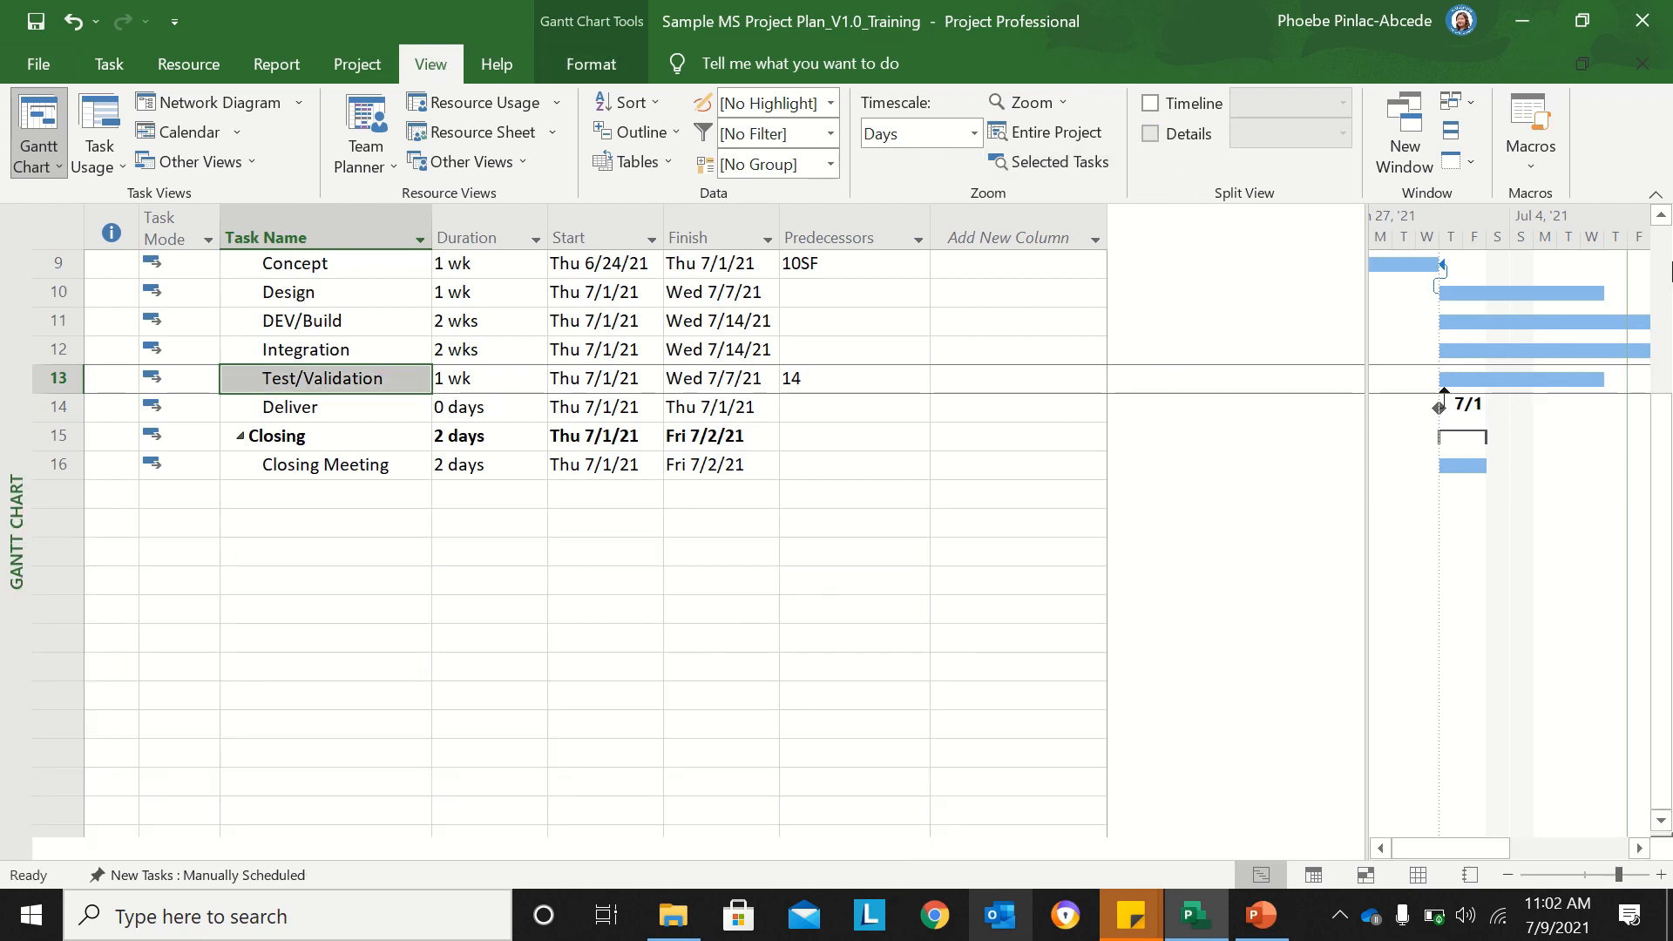
pyautogui.moveTo(1662, 409); pyautogui.dragTo(1662, 211)
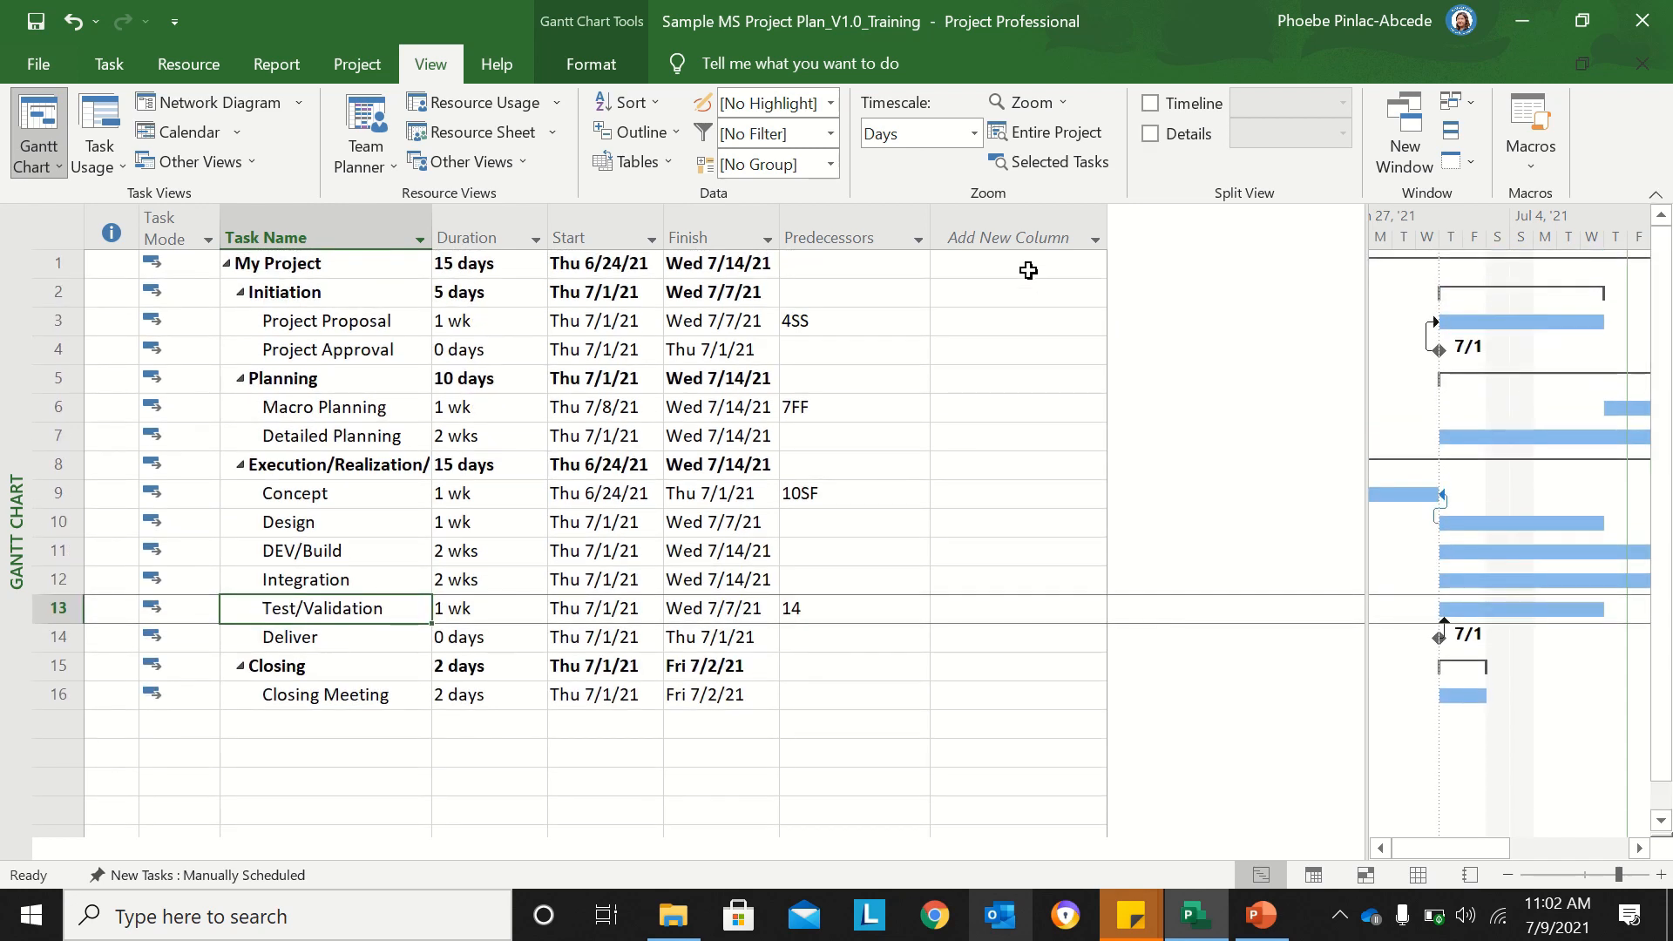
# Step: Add a % Complete column after the Predecessors column and select the Project Proposal cell in it
pyautogui.click(1092, 248)
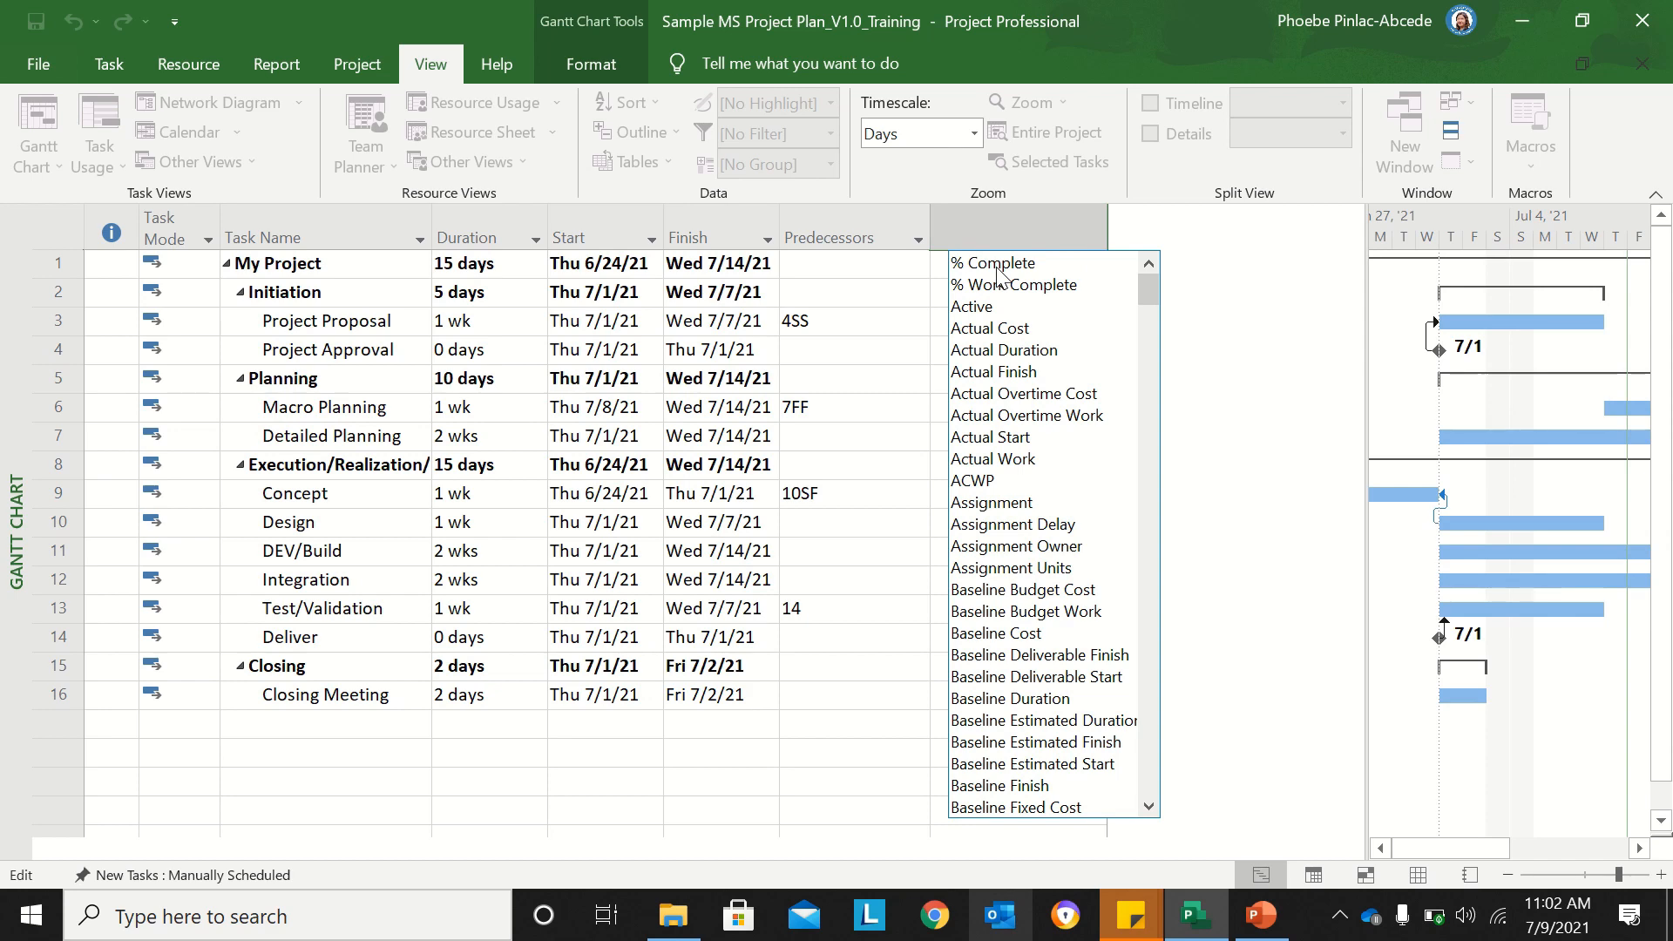
pyautogui.click(998, 265)
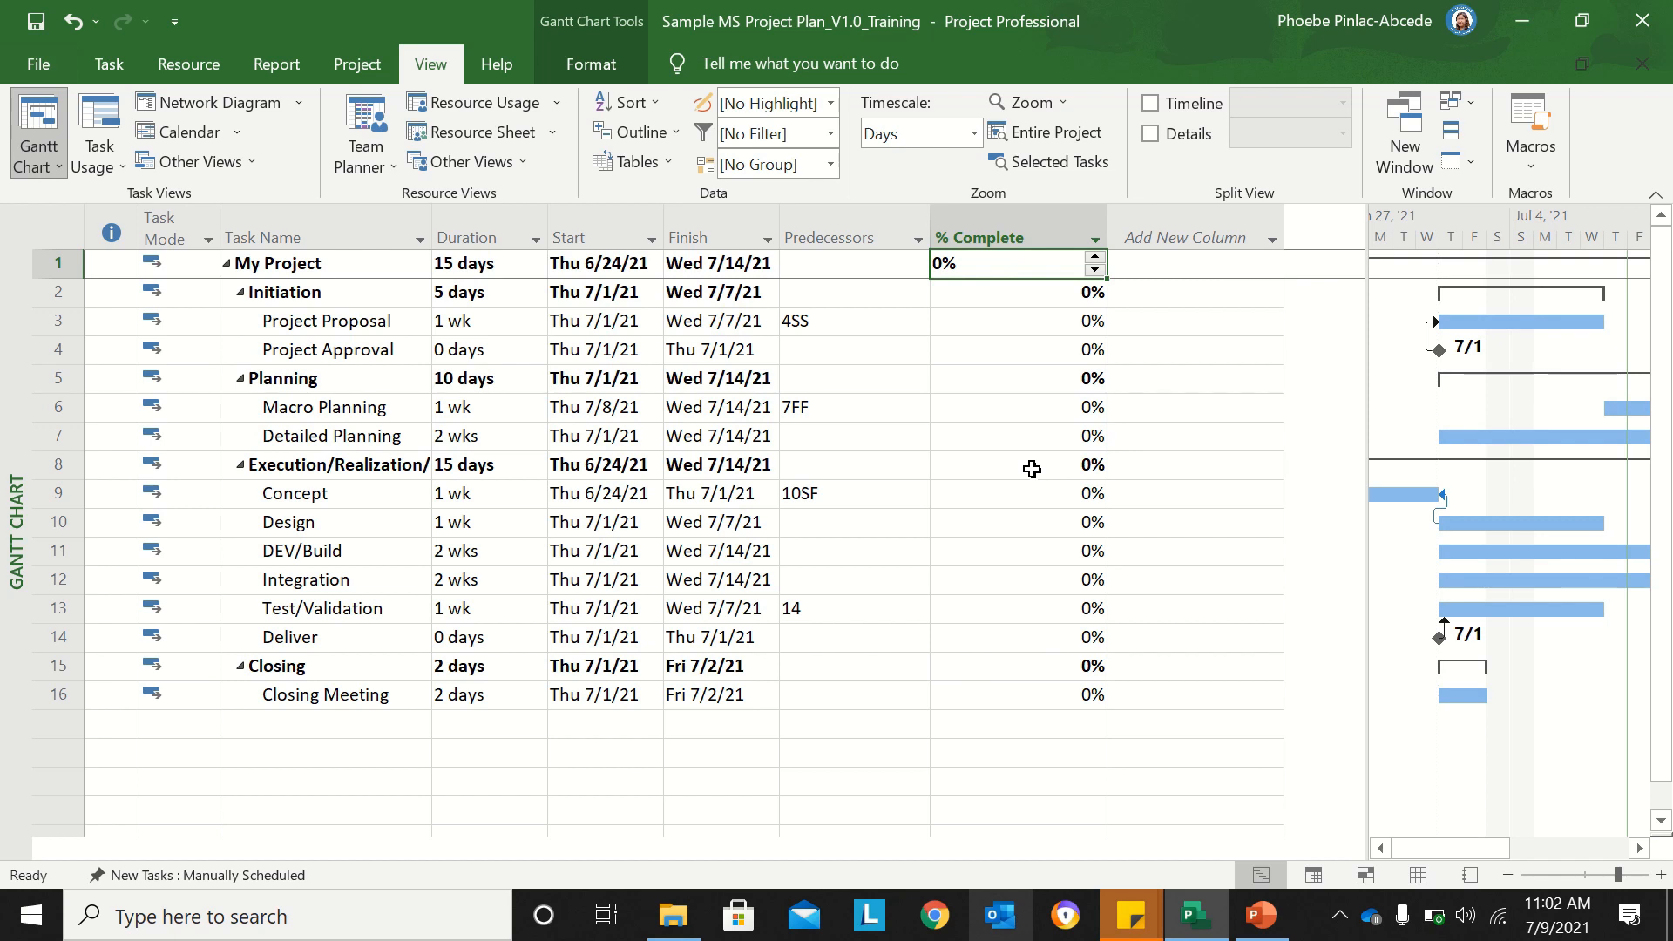
pyautogui.click(1039, 329)
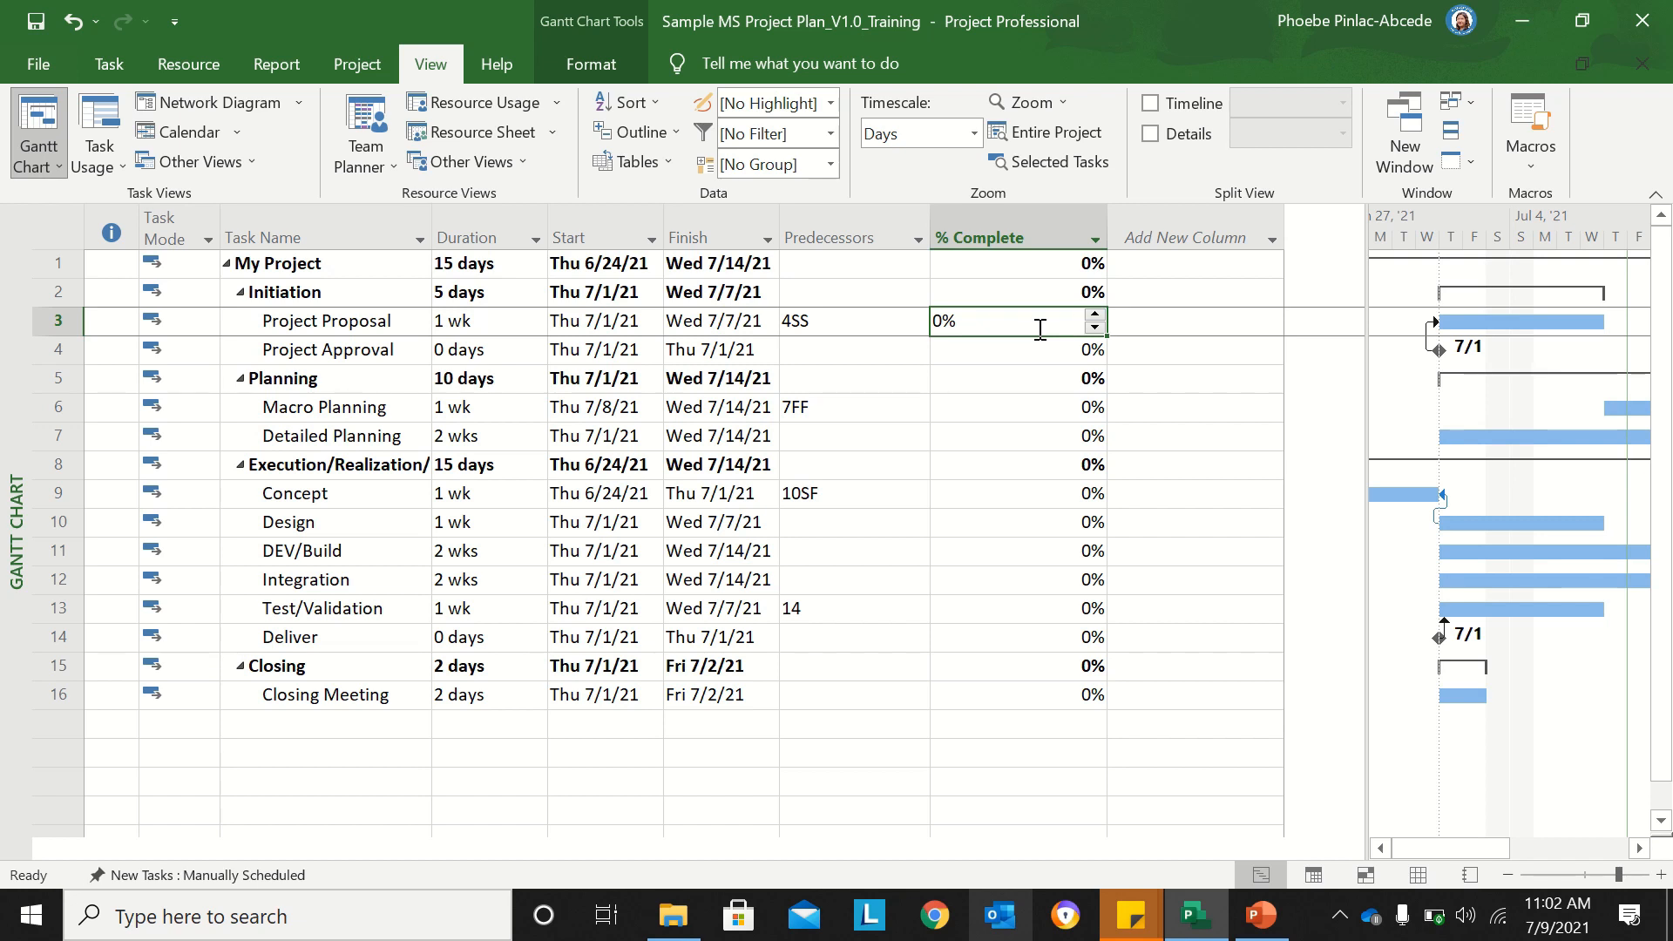
# Step: Set % Complete to 100% for Project Proposal and 50% for Project Approval
pyautogui.write('100')
pyautogui.press('Return')
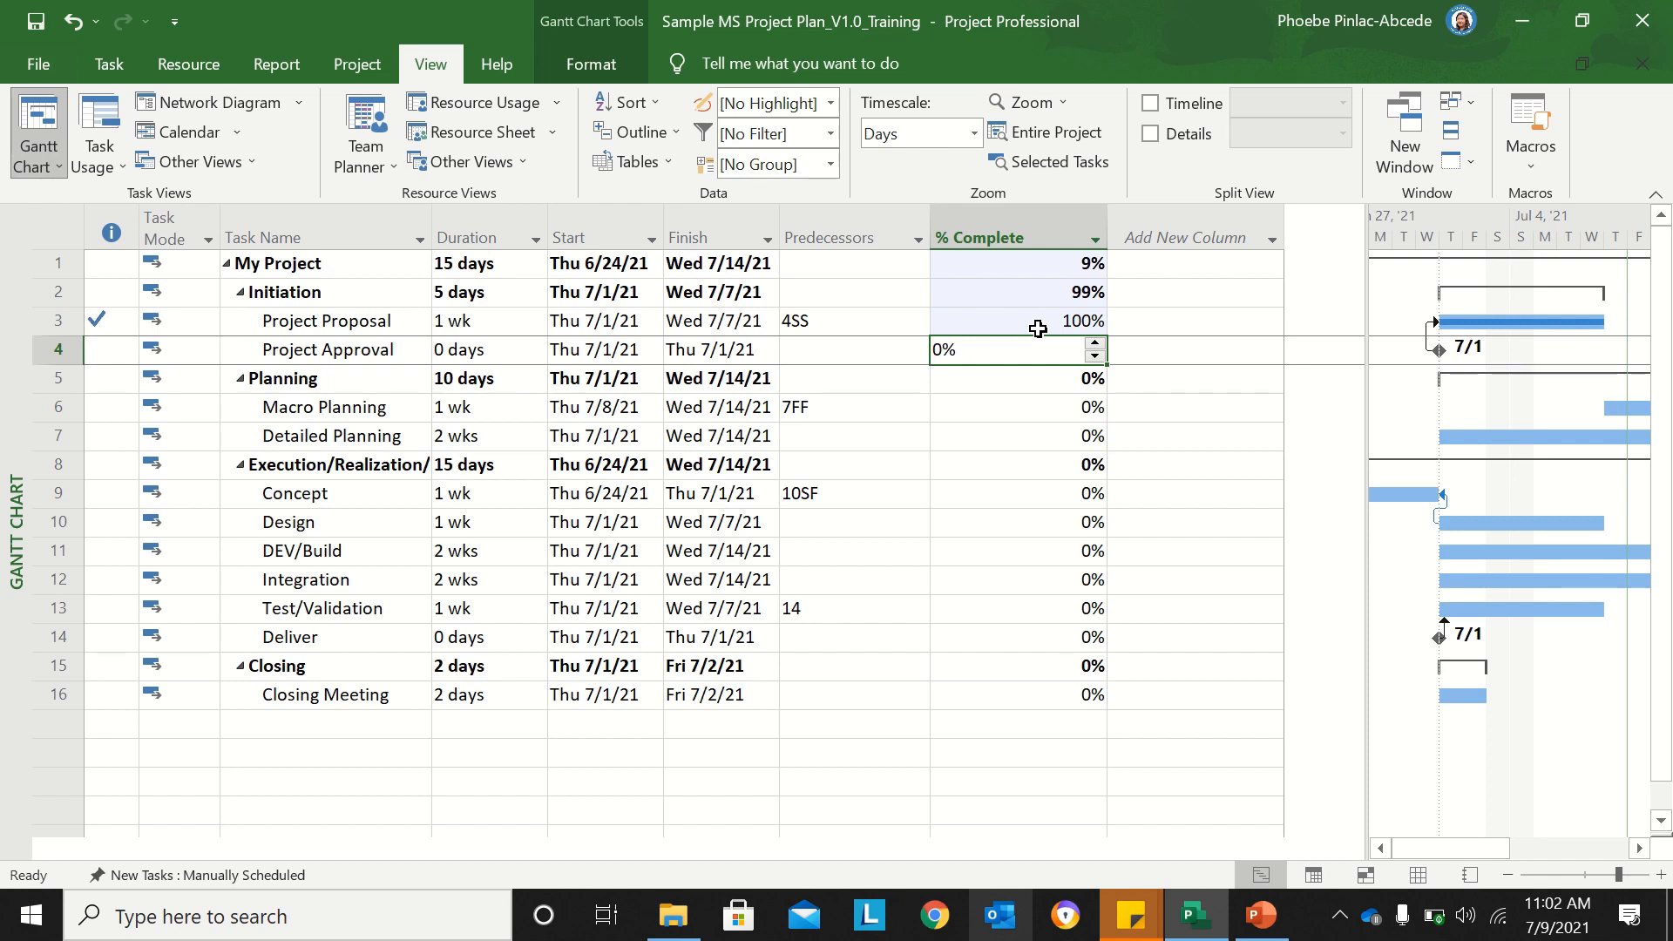
pyautogui.write('50')
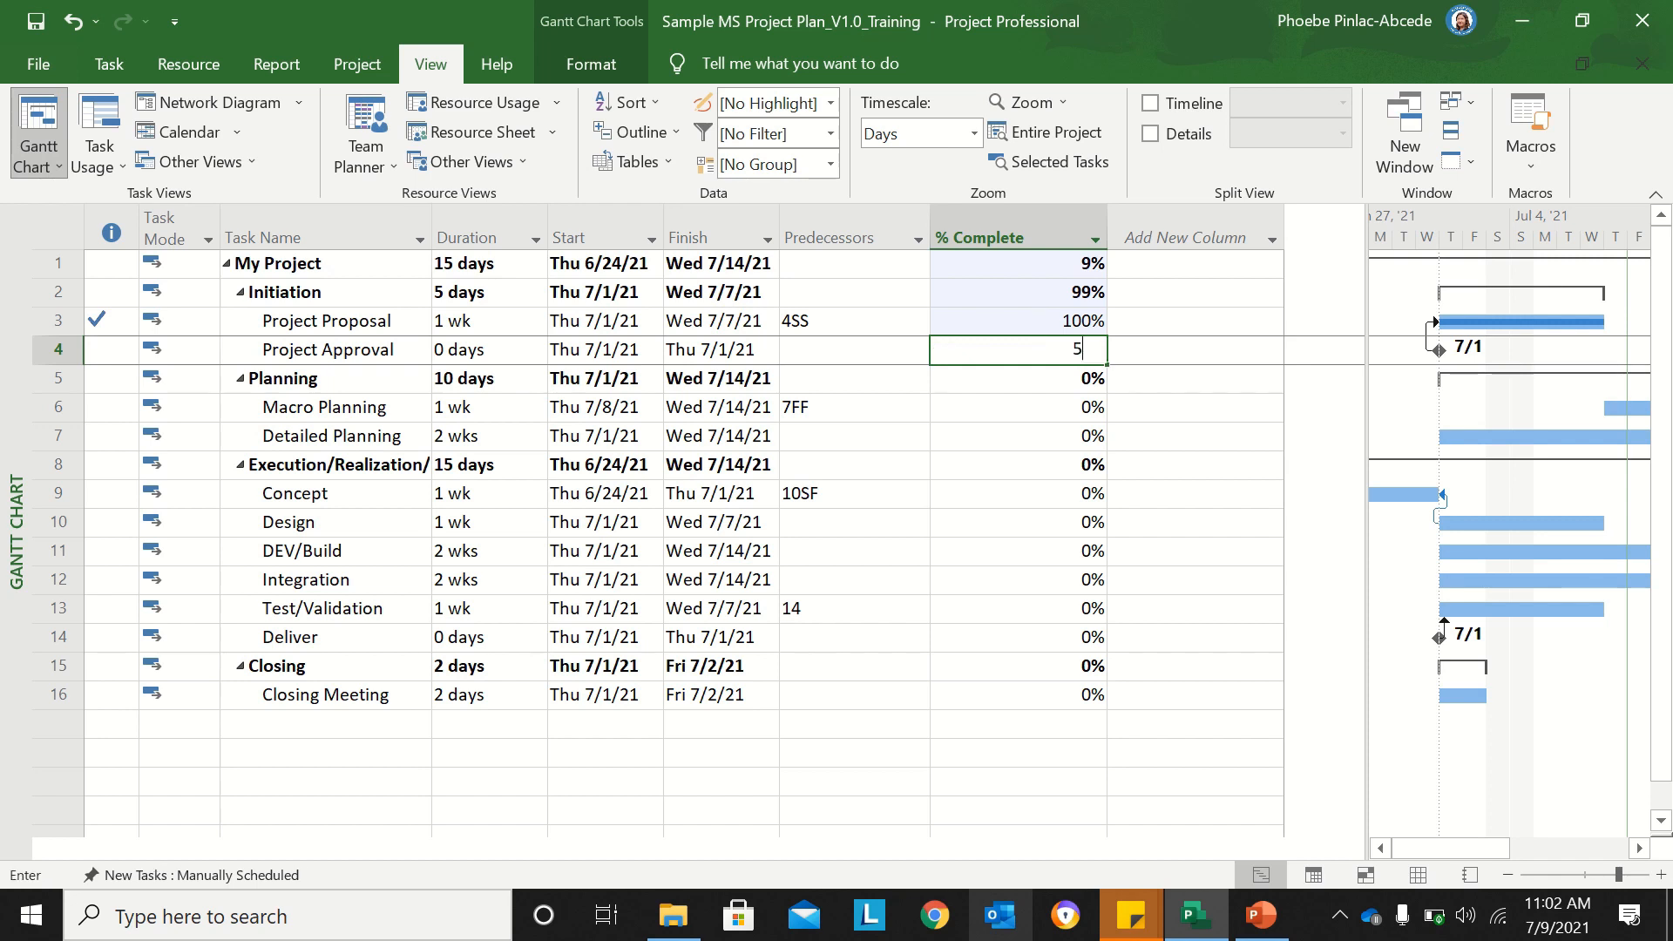
pyautogui.press('Return')
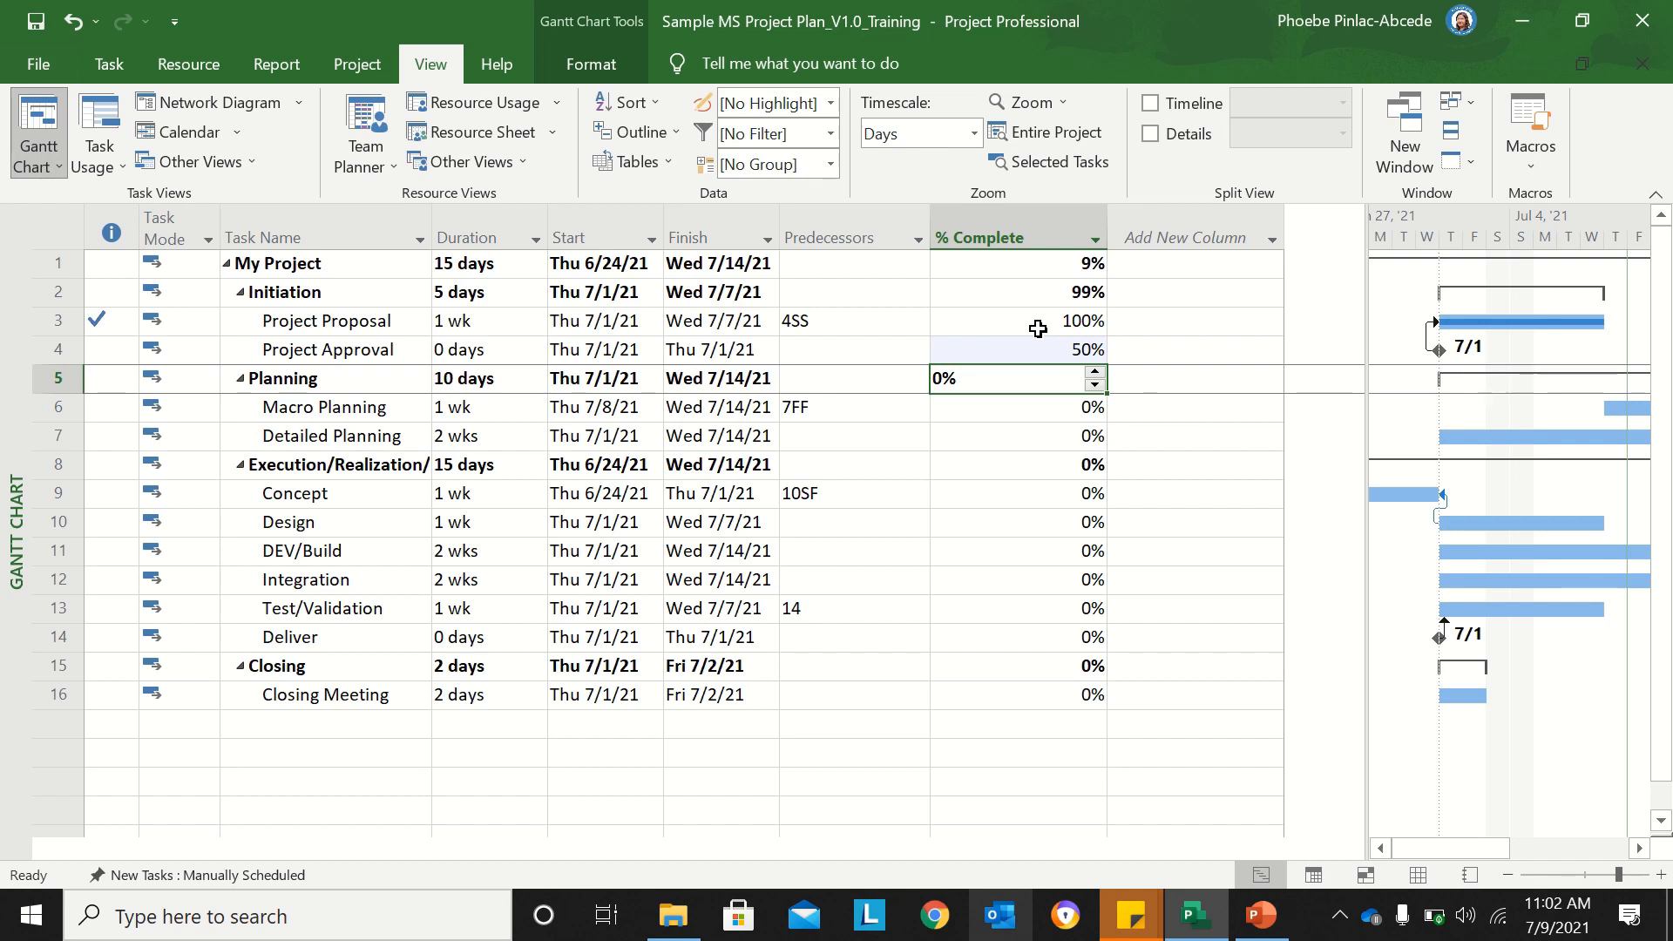
# Step: Set % Complete to 50% for Macro Planning and 10% for Detailed Planning
pyautogui.press('Down')
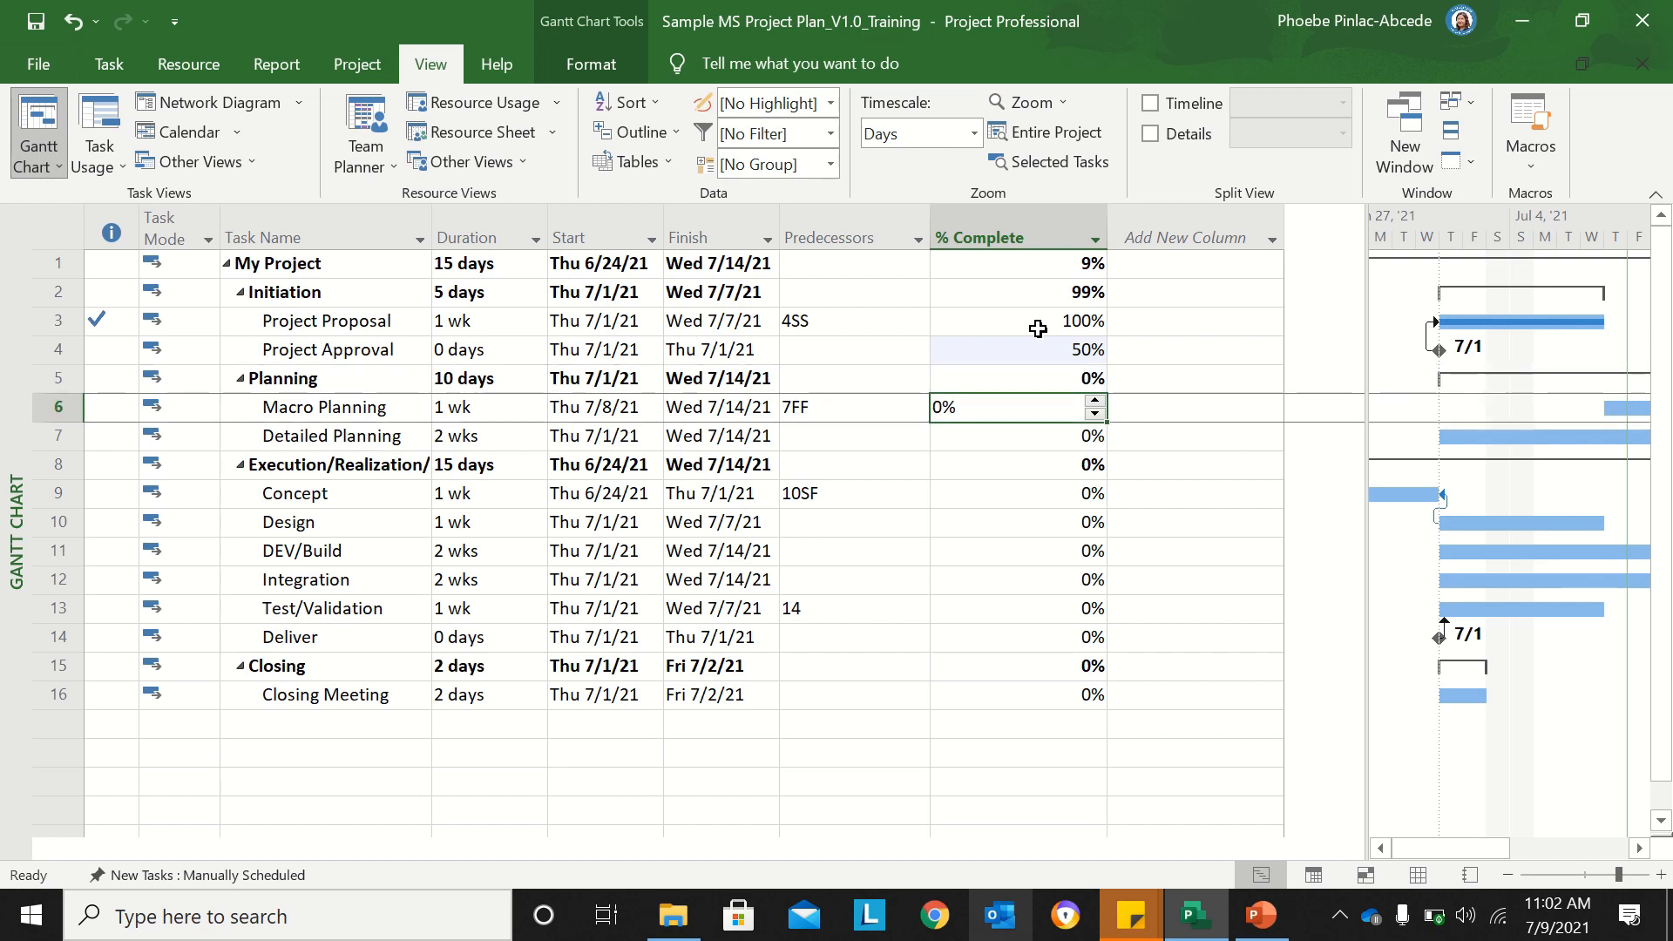
pyautogui.write('50')
pyautogui.press('Return')
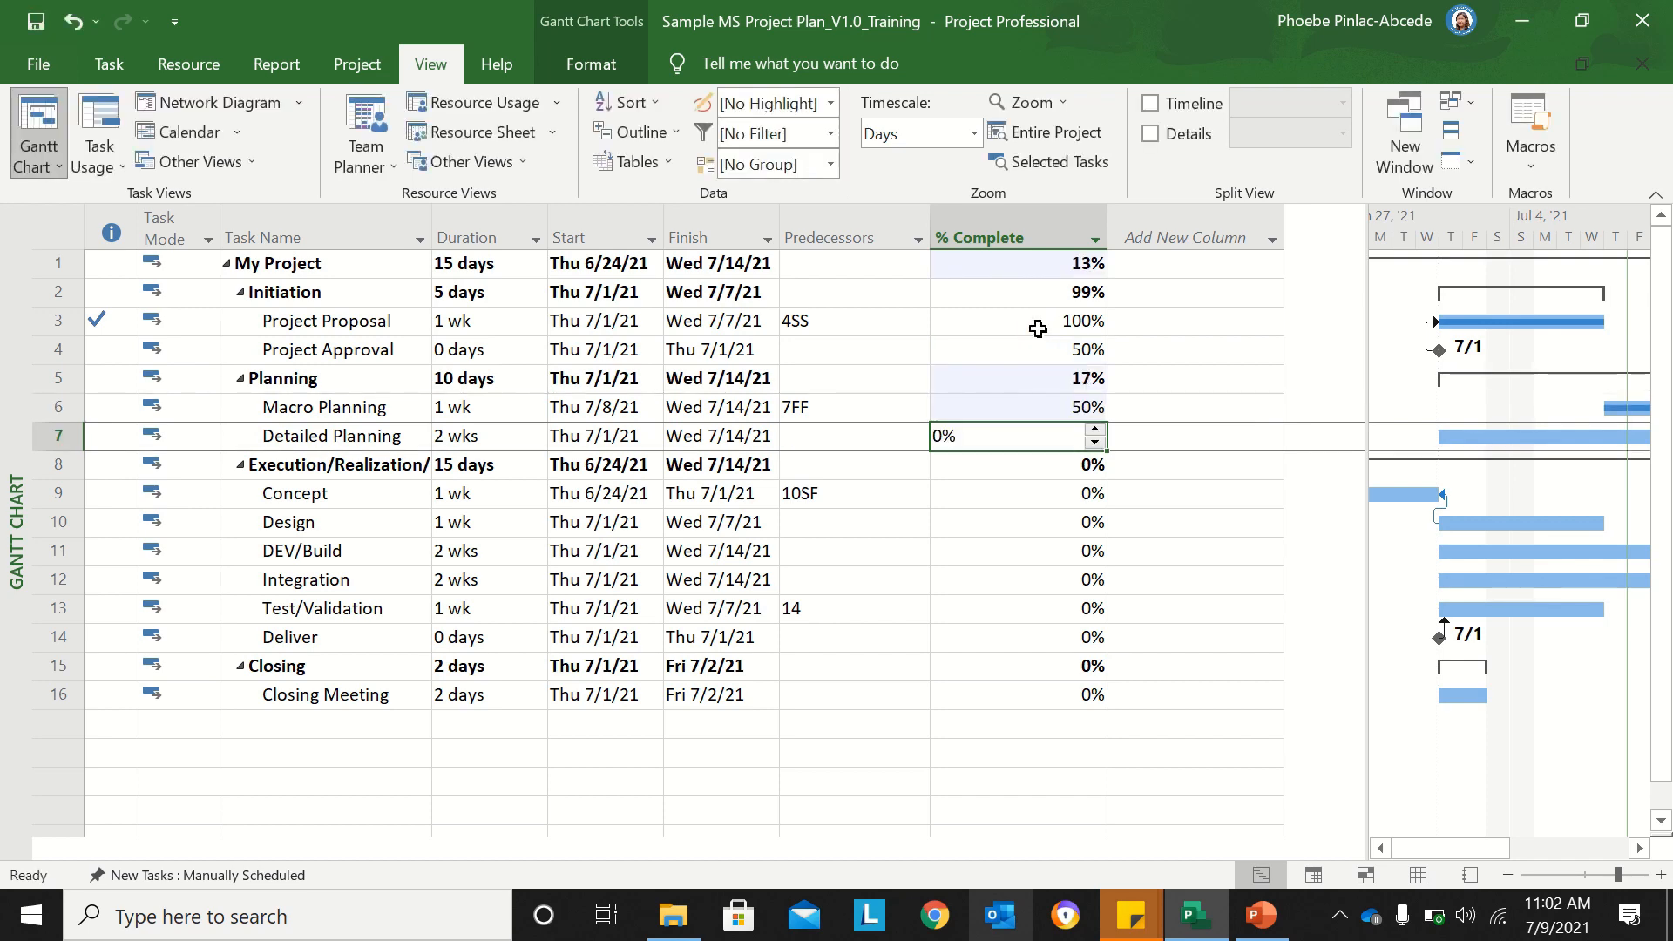
pyautogui.write('10')
pyautogui.press('Return')
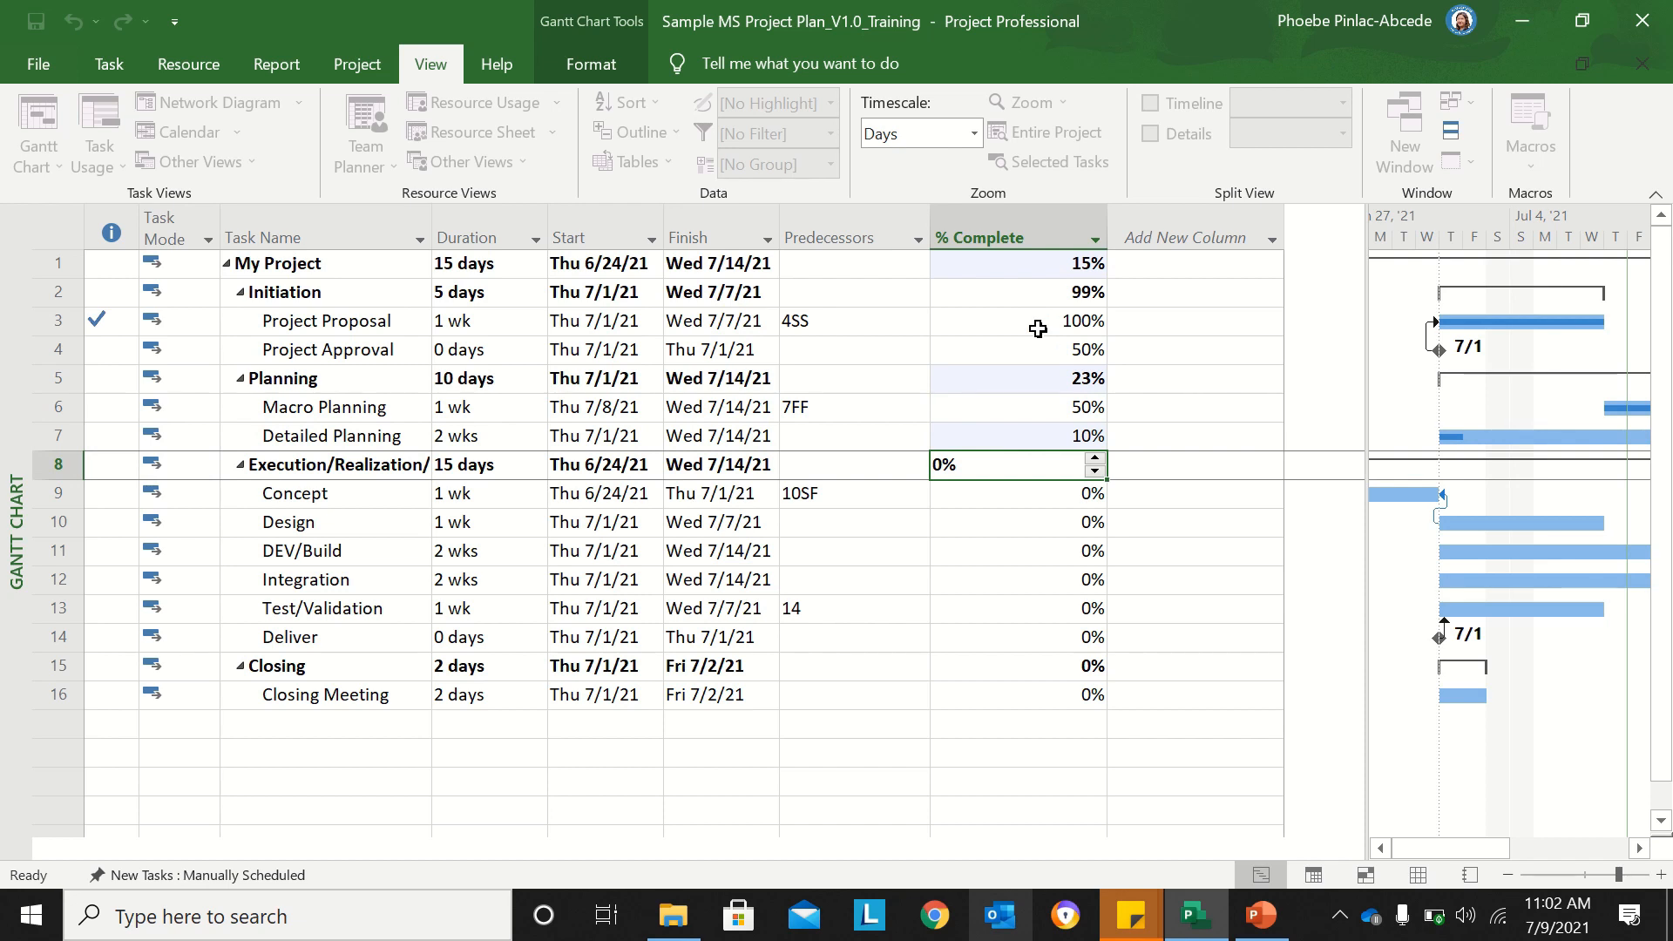
# Step: Set % Complete to 30% for Concept and 25% for Design
pyautogui.press('Return')
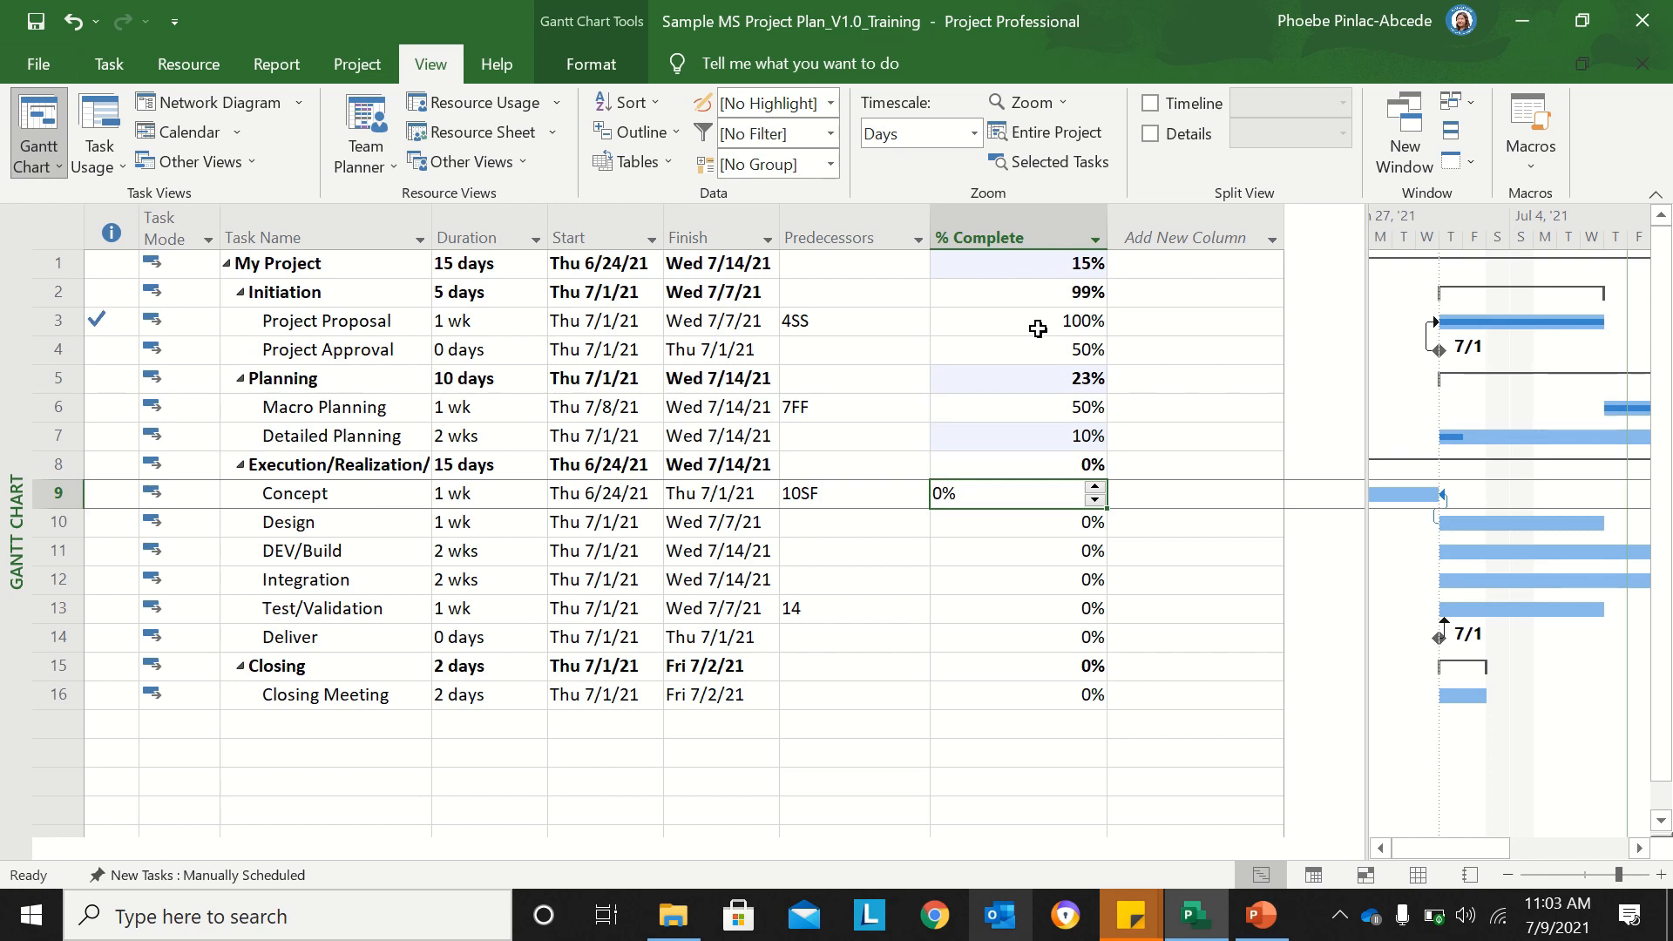
pyautogui.write('30')
pyautogui.press('Return')
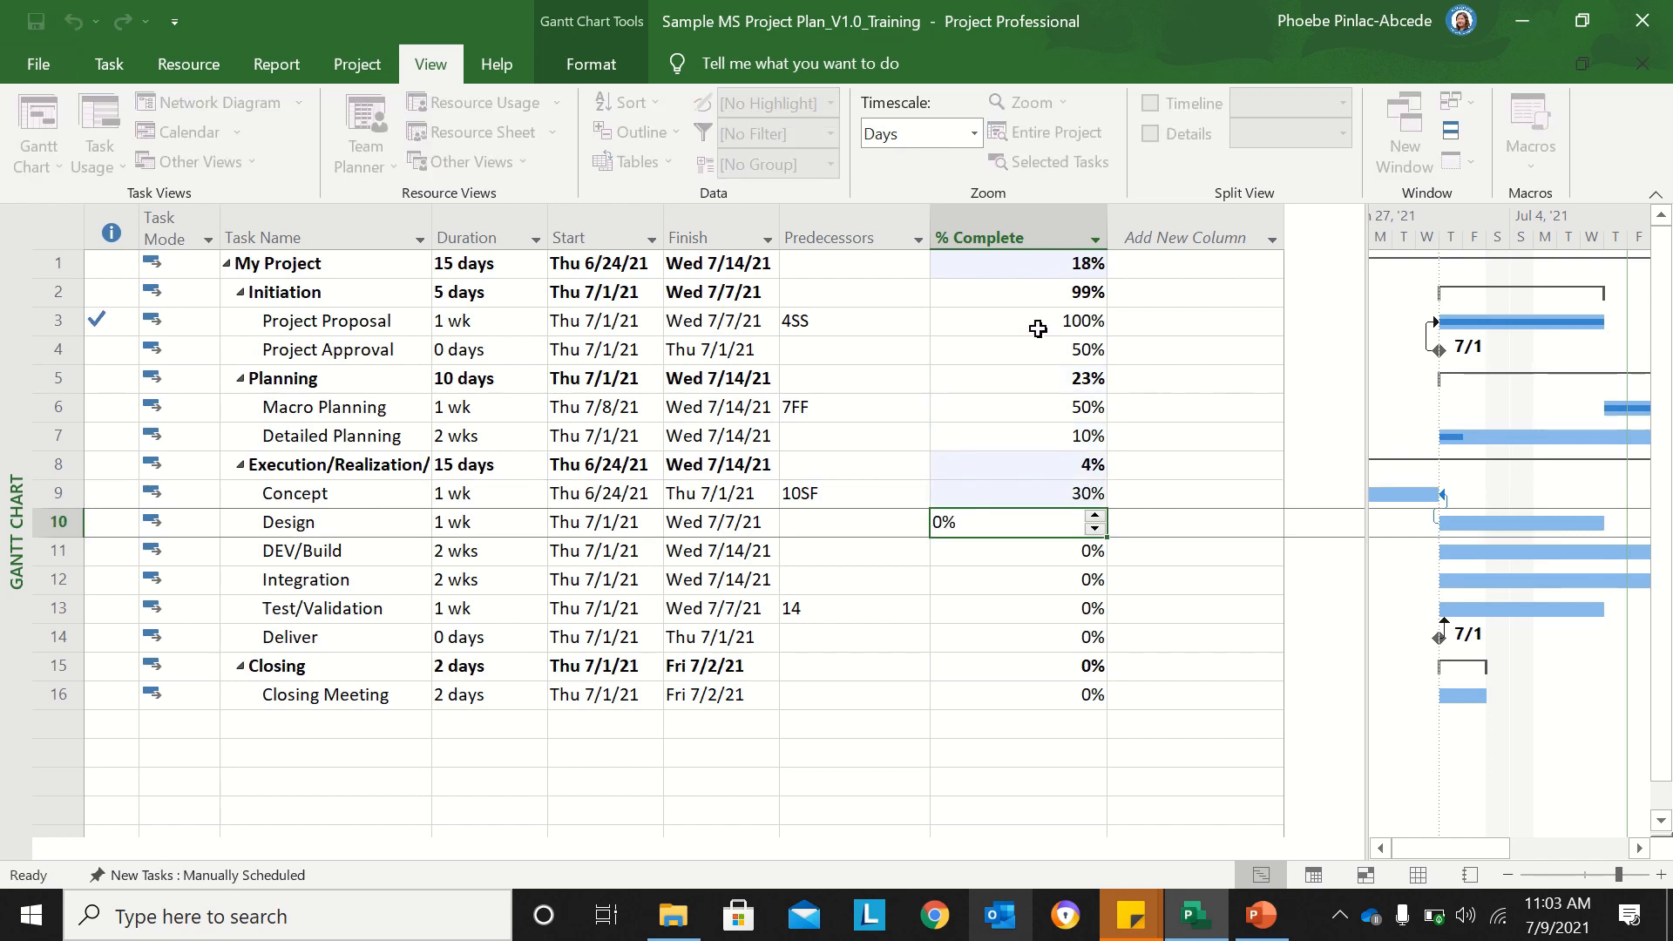
pyautogui.write('25')
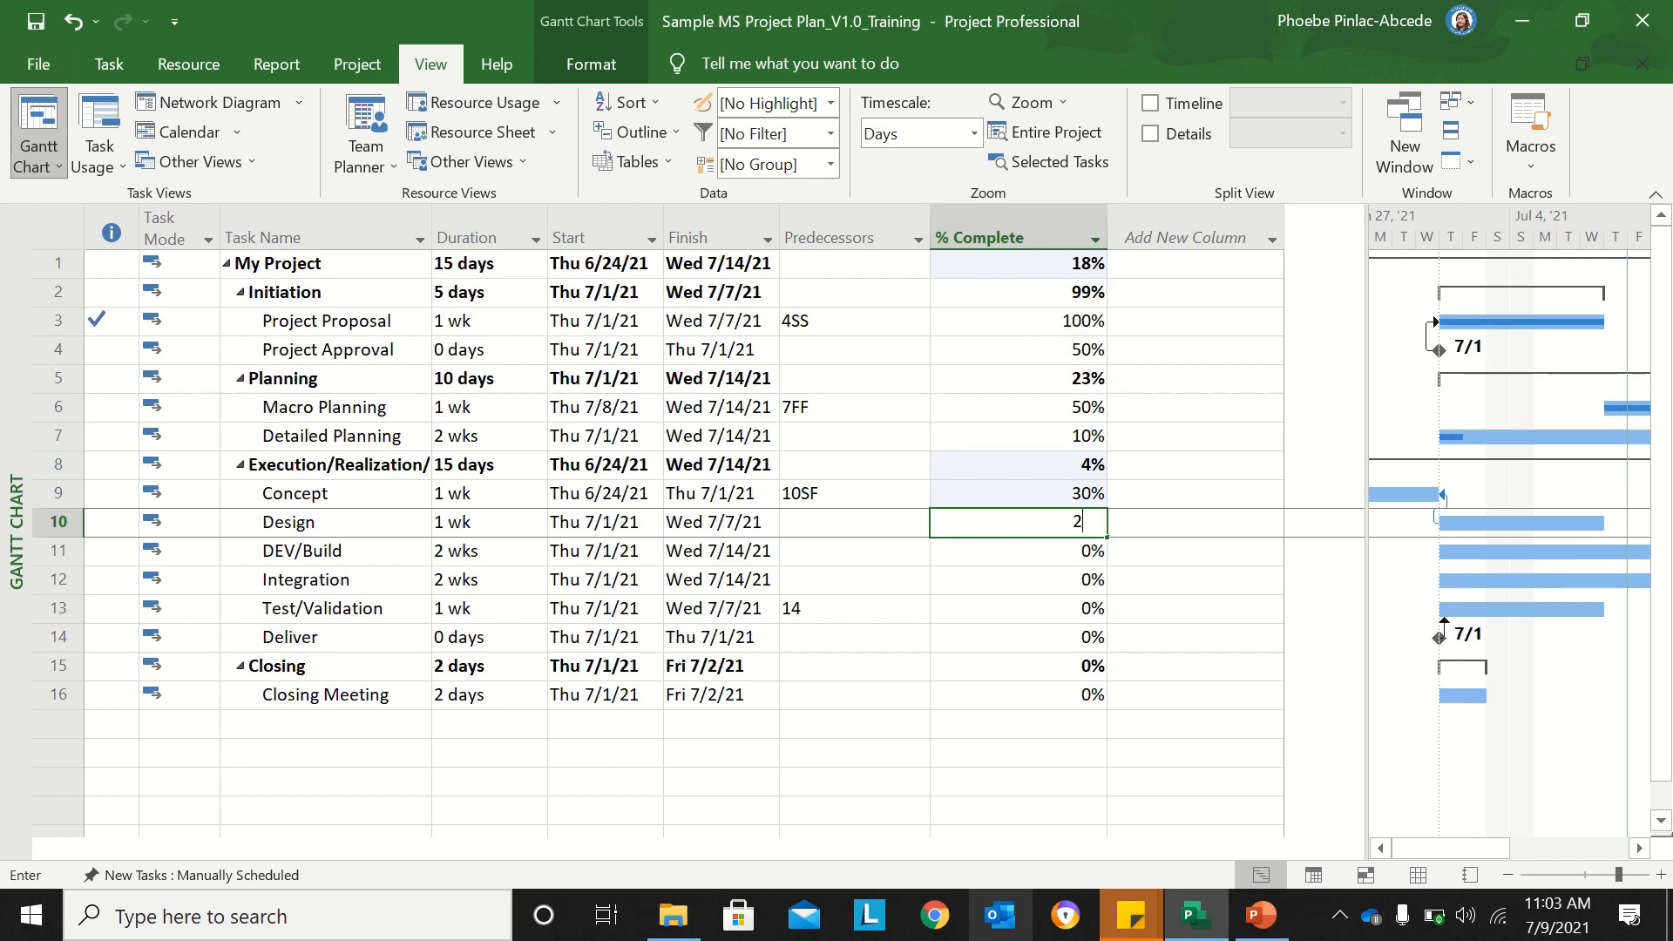
pyautogui.press('Return')
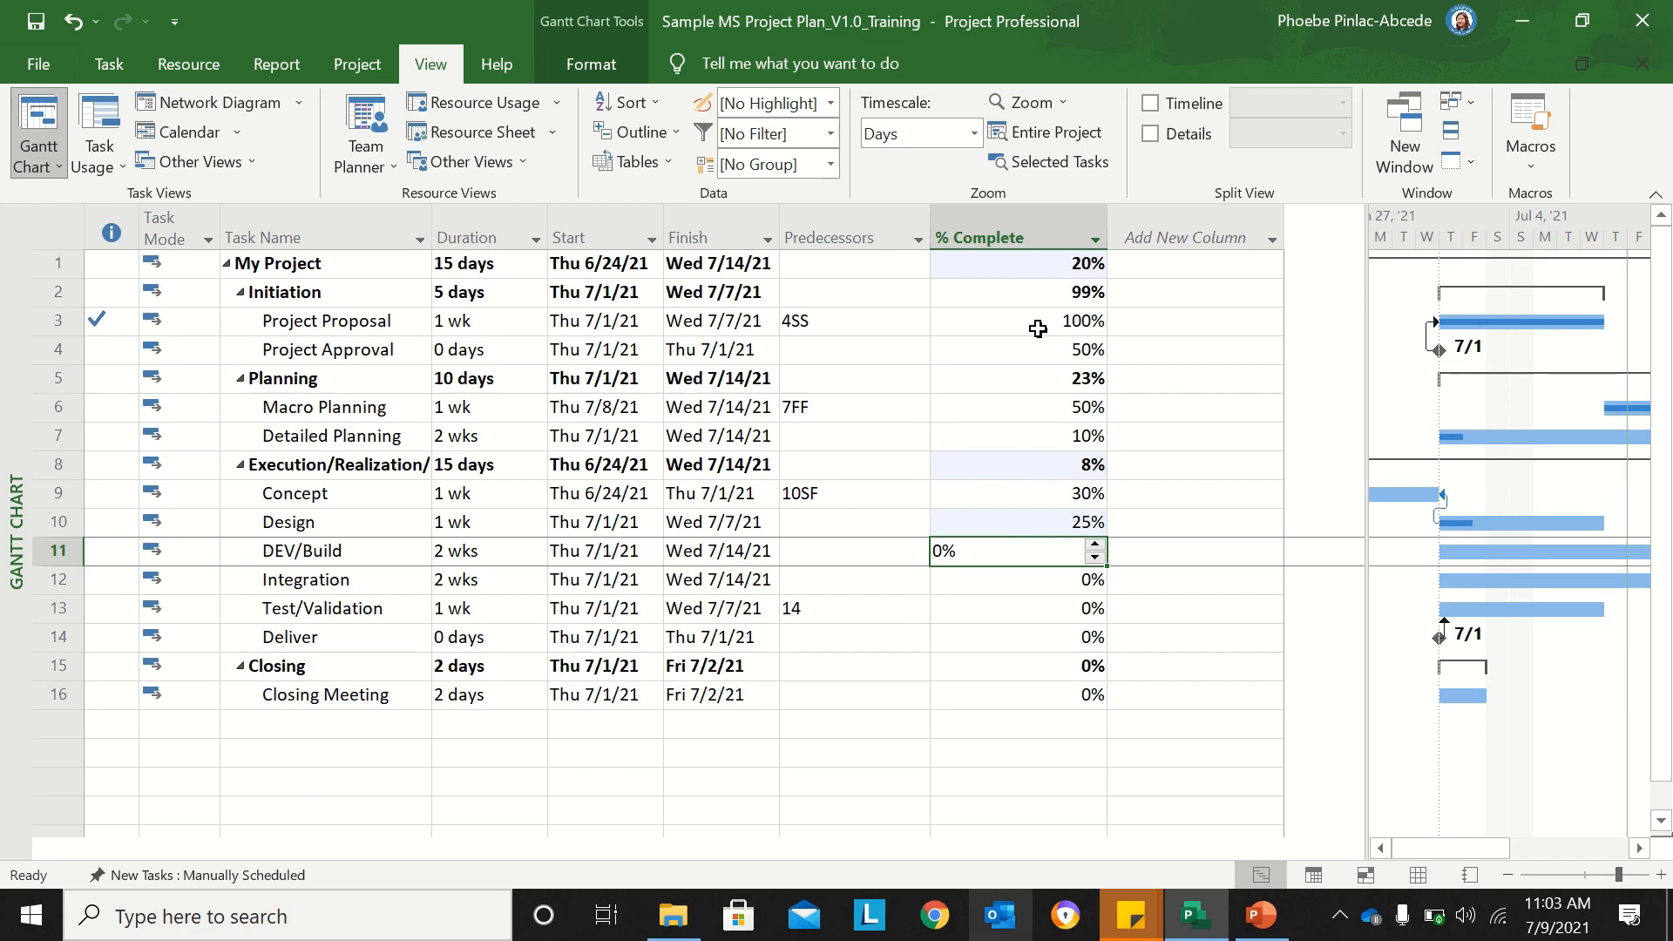
# Step: Enter 0% as the % Complete value of the Integration task
pyautogui.press('Return')
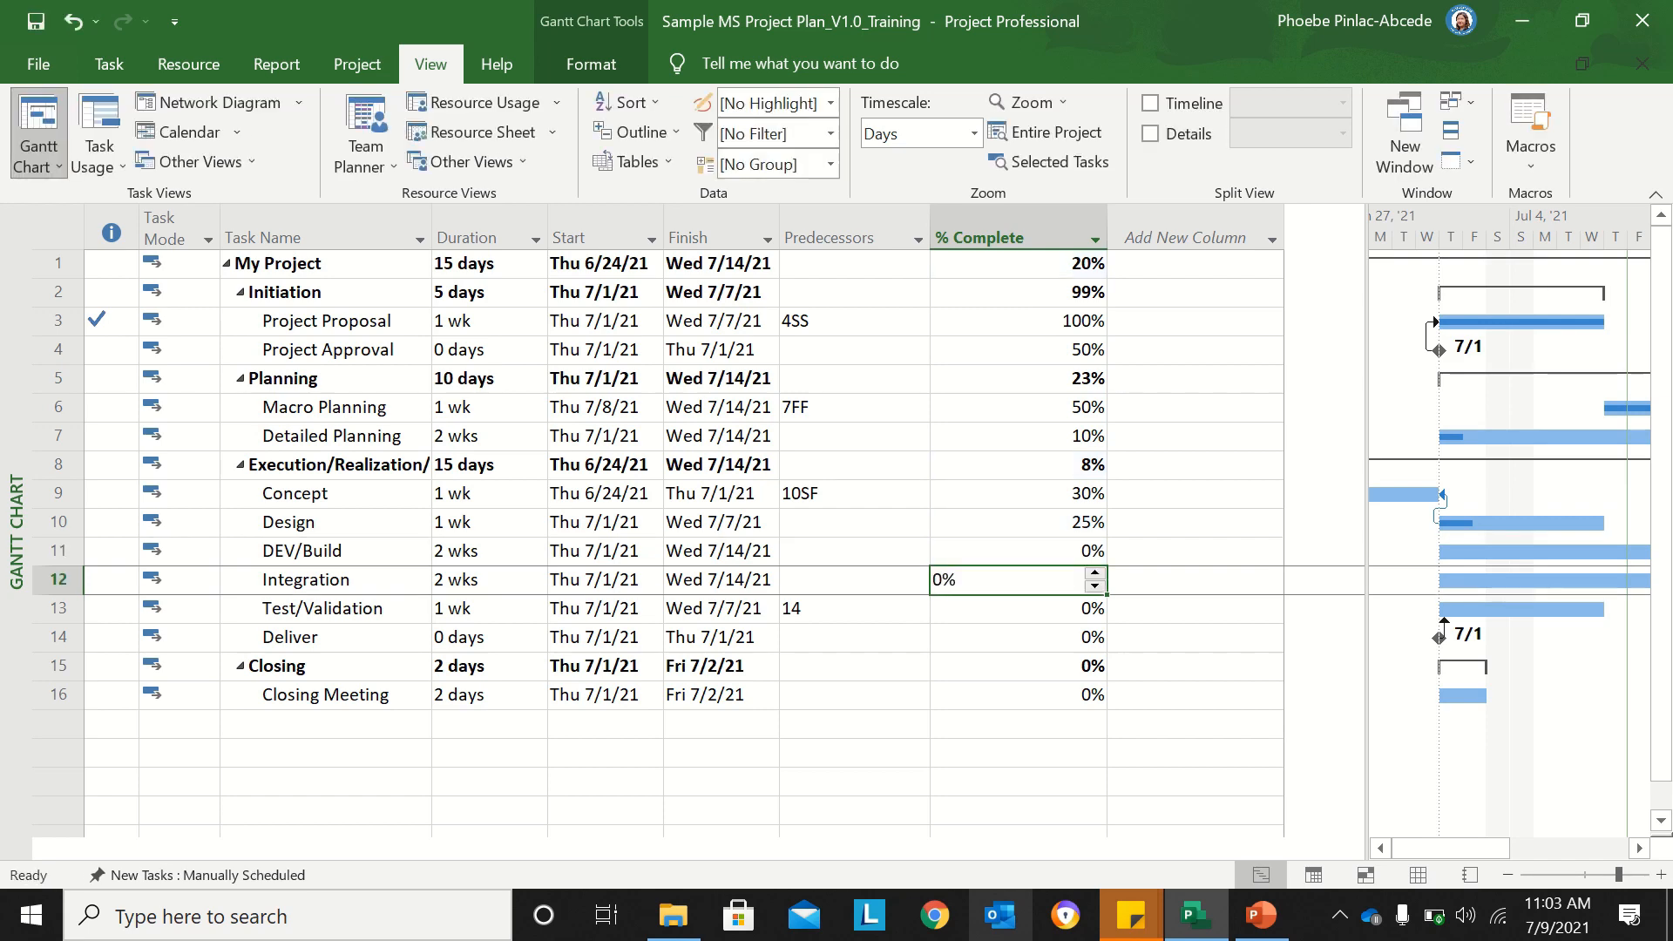
pyautogui.write('0')
pyautogui.press('Return')
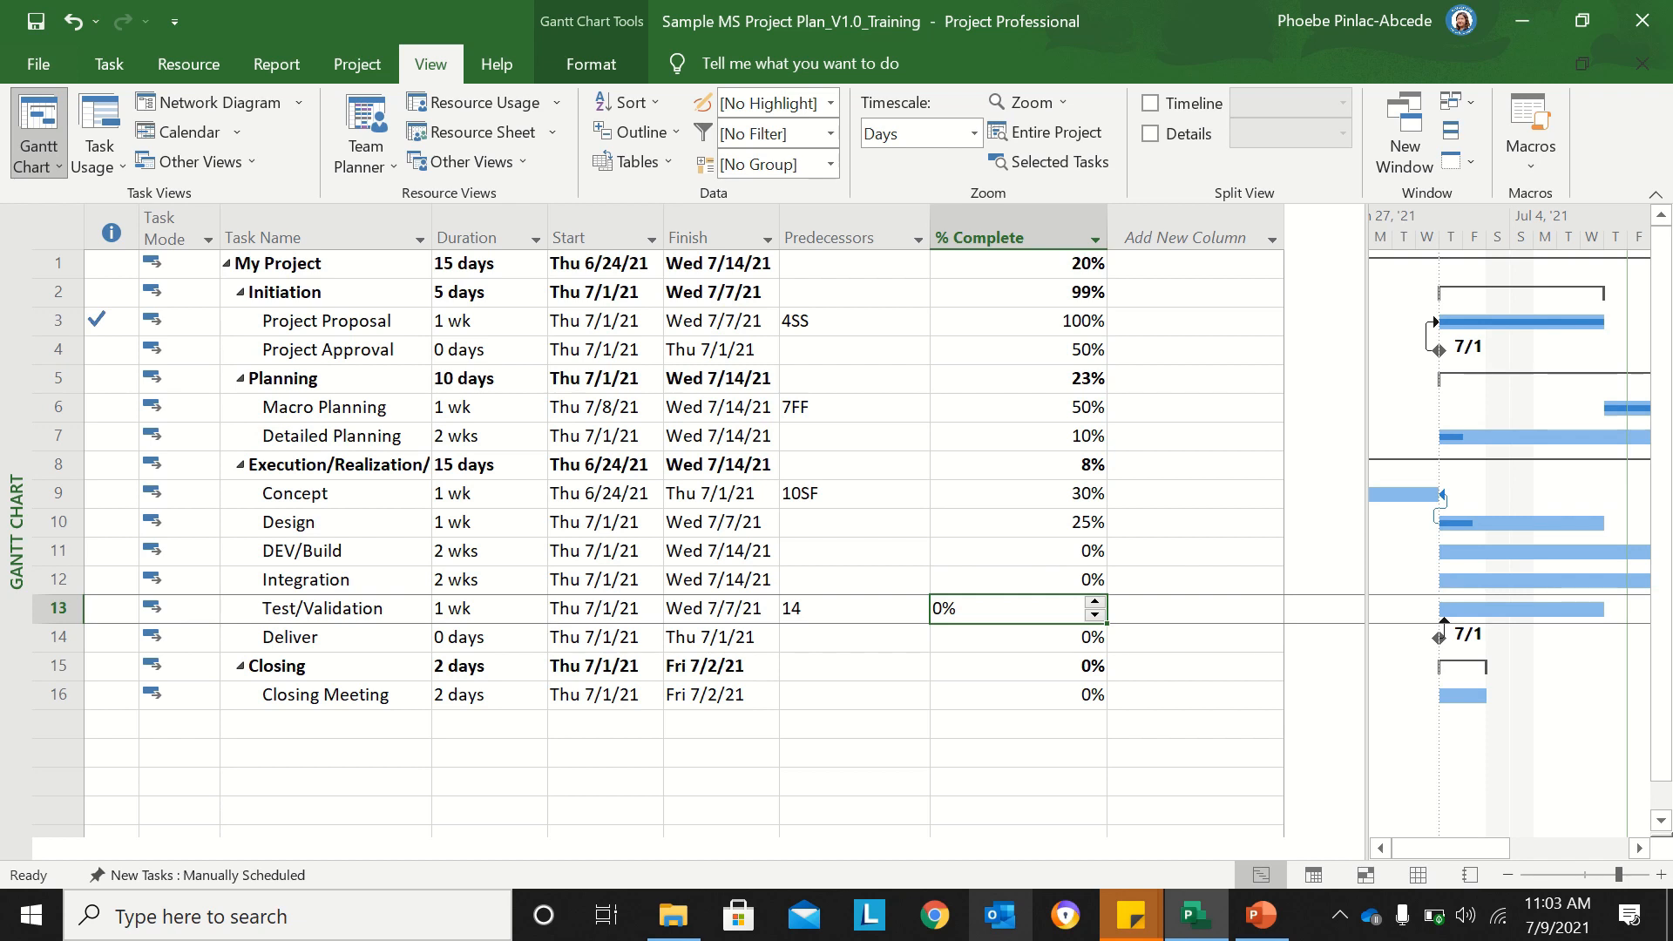
pyautogui.press('Return')
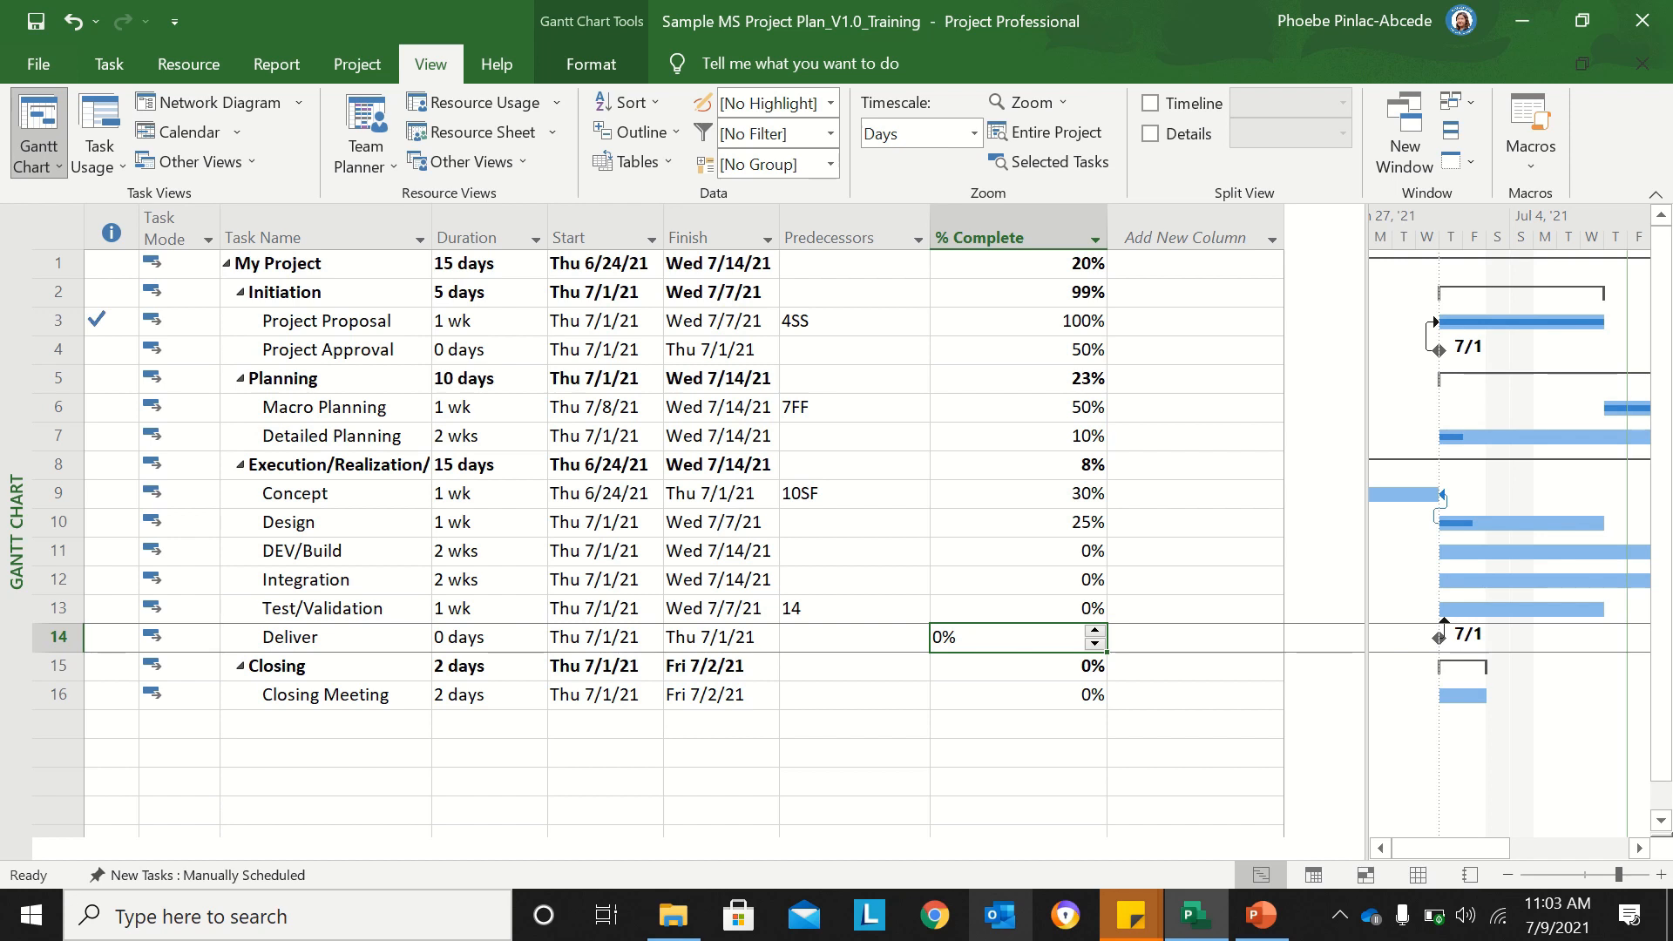
# Step: Look over the % Complete values of the tasks from DEV/Build through Closing Meeting
pyautogui.press('Up')
pyautogui.press('Up')
pyautogui.press('Up')
pyautogui.press('Down')
pyautogui.press('Down')
pyautogui.press('Down')
pyautogui.press('Down')
pyautogui.press('Down')
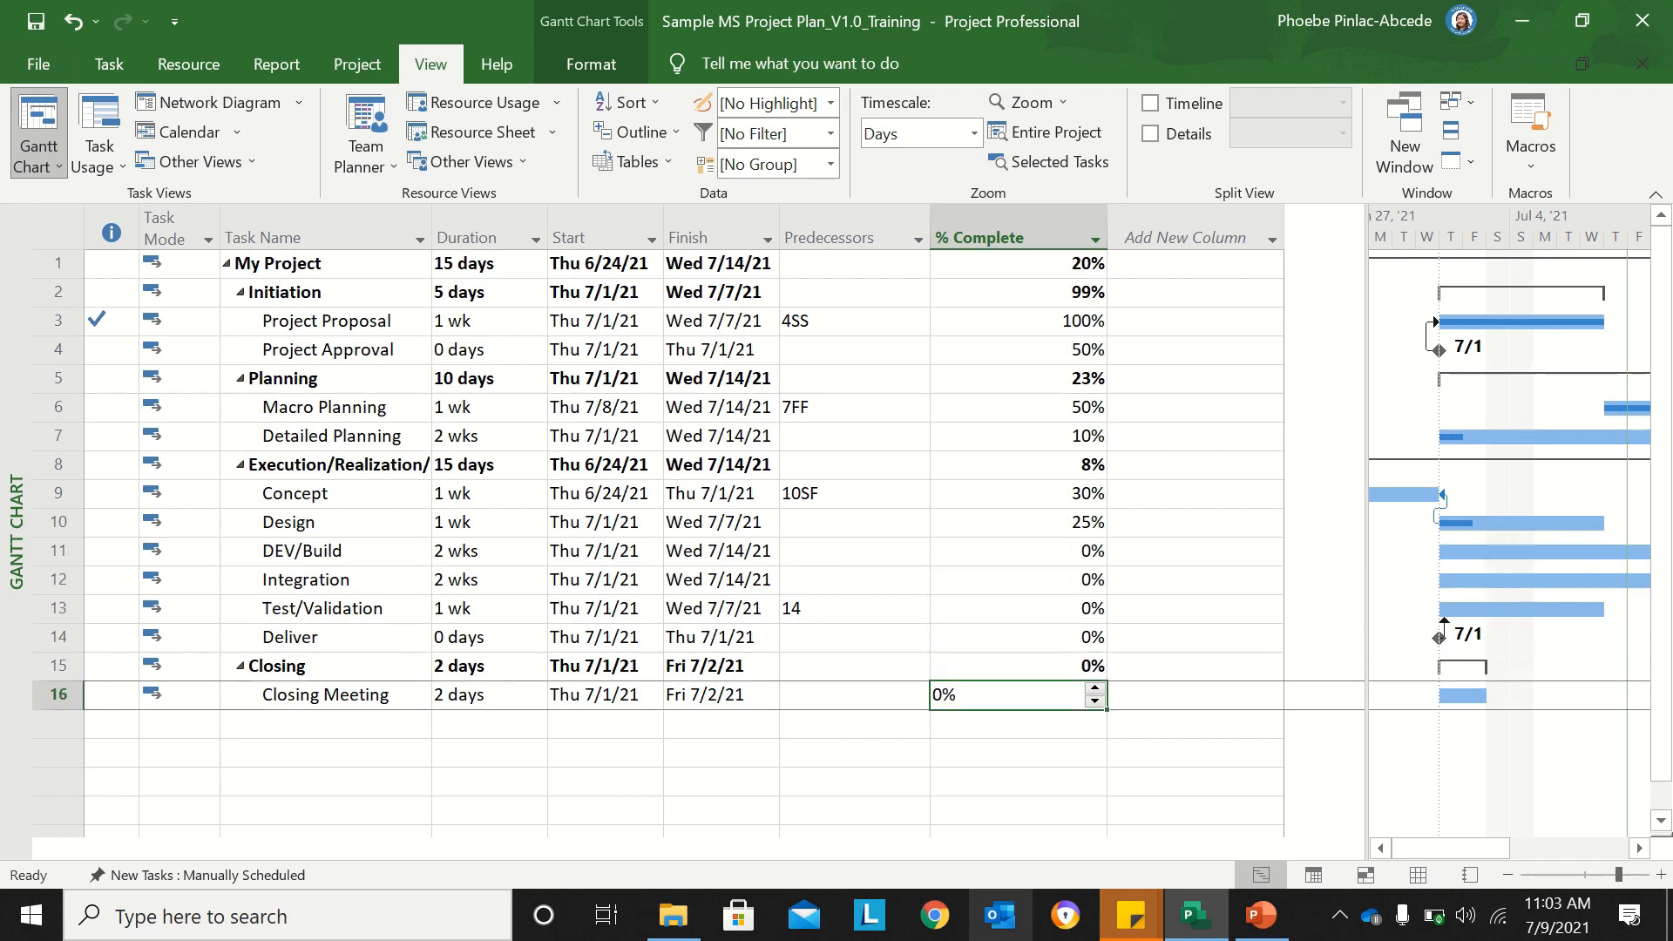
pyautogui.press('Up')
pyautogui.press('Up')
pyautogui.press('Up')
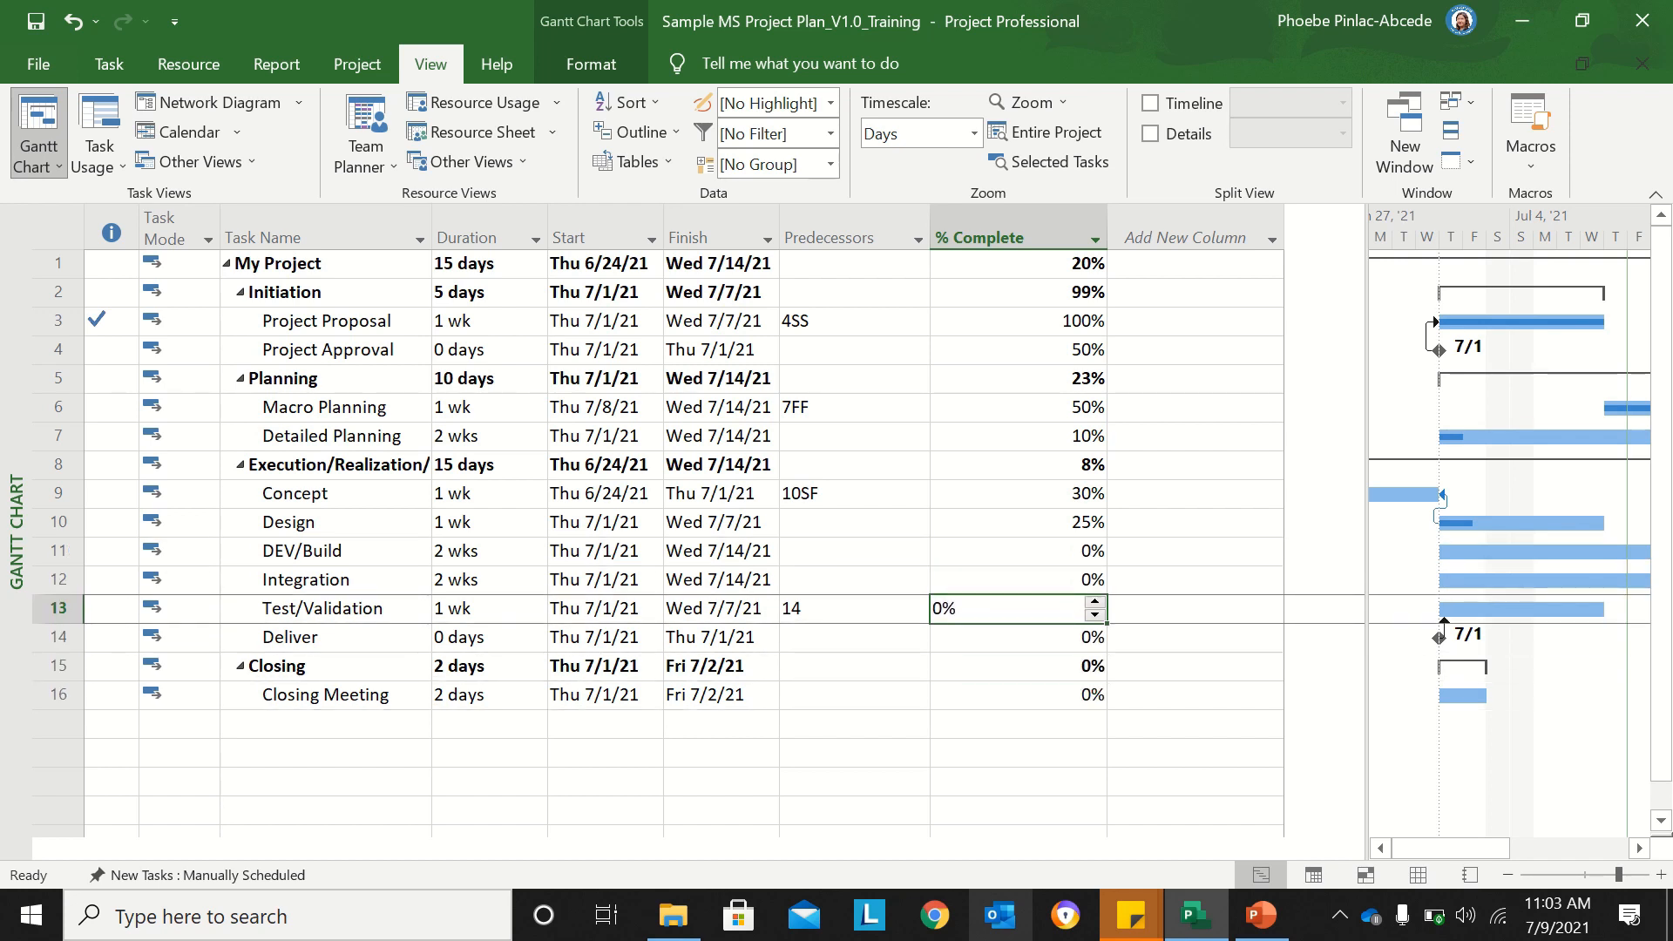
pyautogui.press('Up')
pyautogui.press('Up')
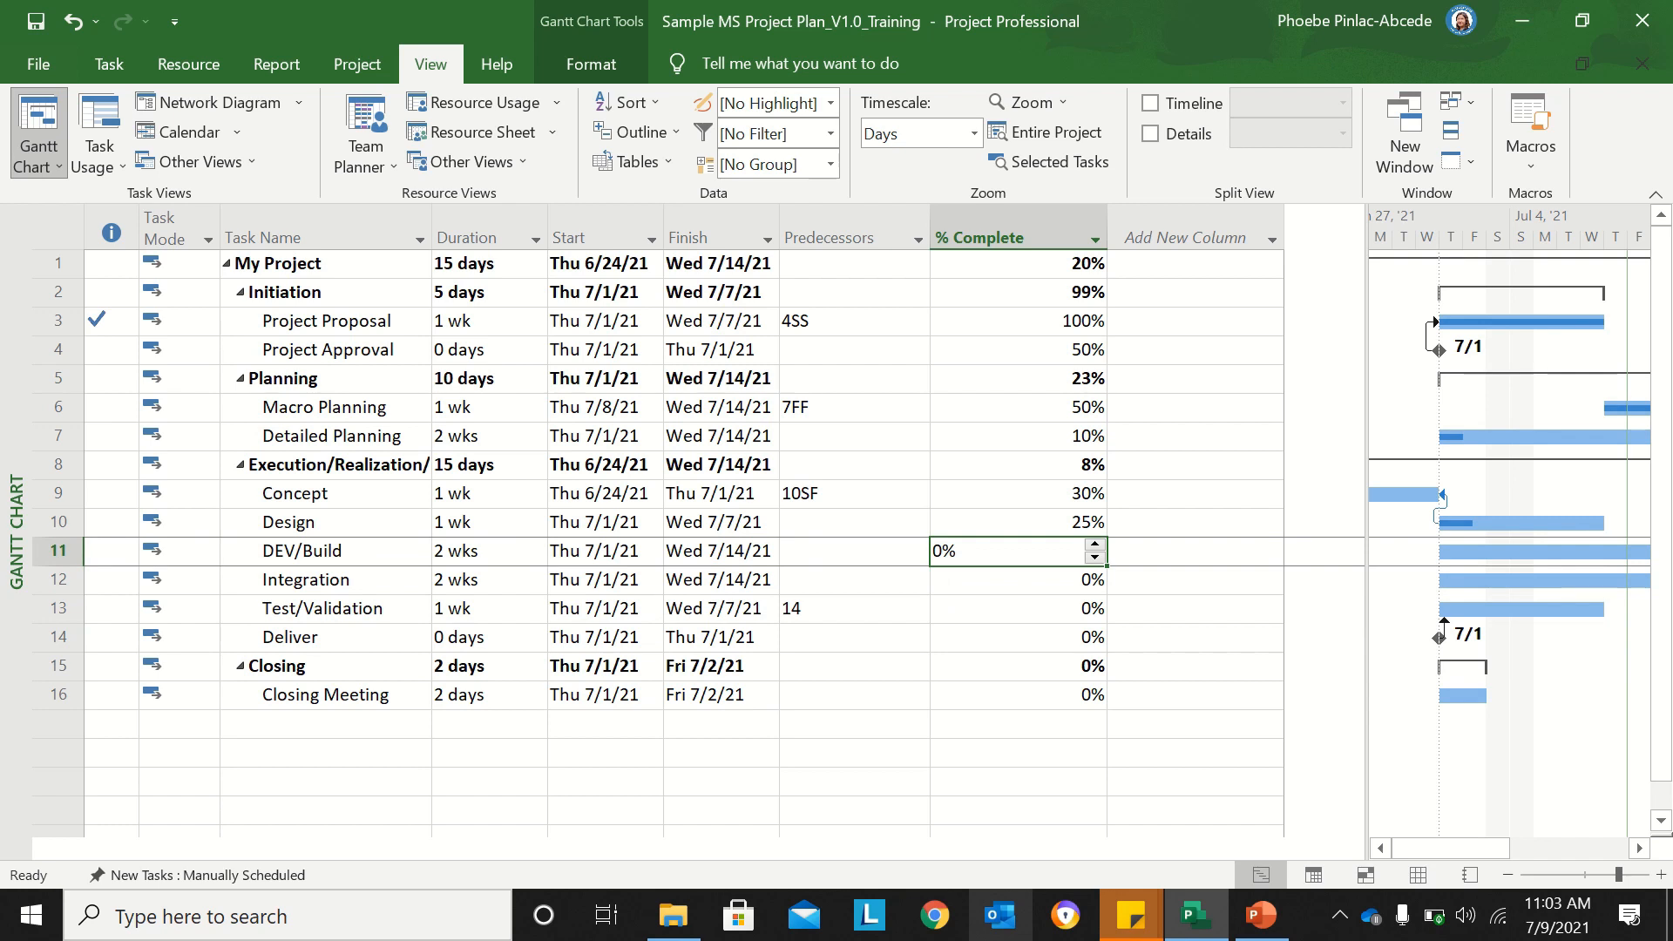
# Step: Examine the Initiation phase's rolled-up % Complete value and compare it with its subtasks' values
pyautogui.press('Up')
pyautogui.press('Up')
pyautogui.press('Up')
pyautogui.press('Up')
pyautogui.press('Up')
pyautogui.press('Up')
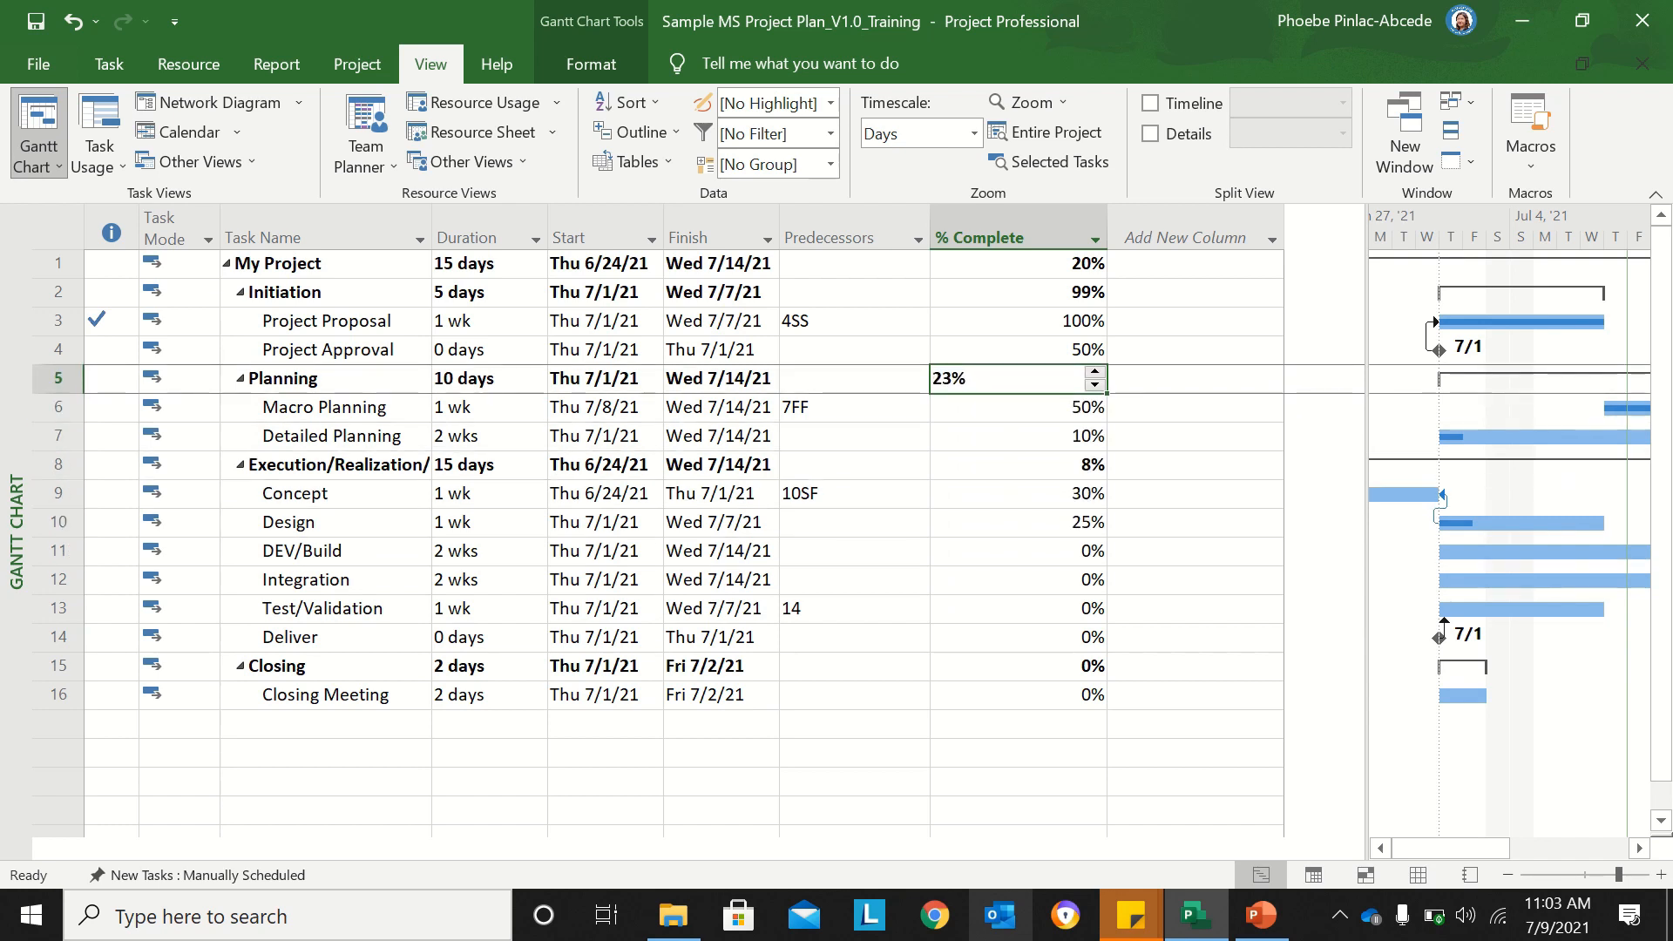
pyautogui.press('Up')
pyautogui.press('Up')
pyautogui.press('Up')
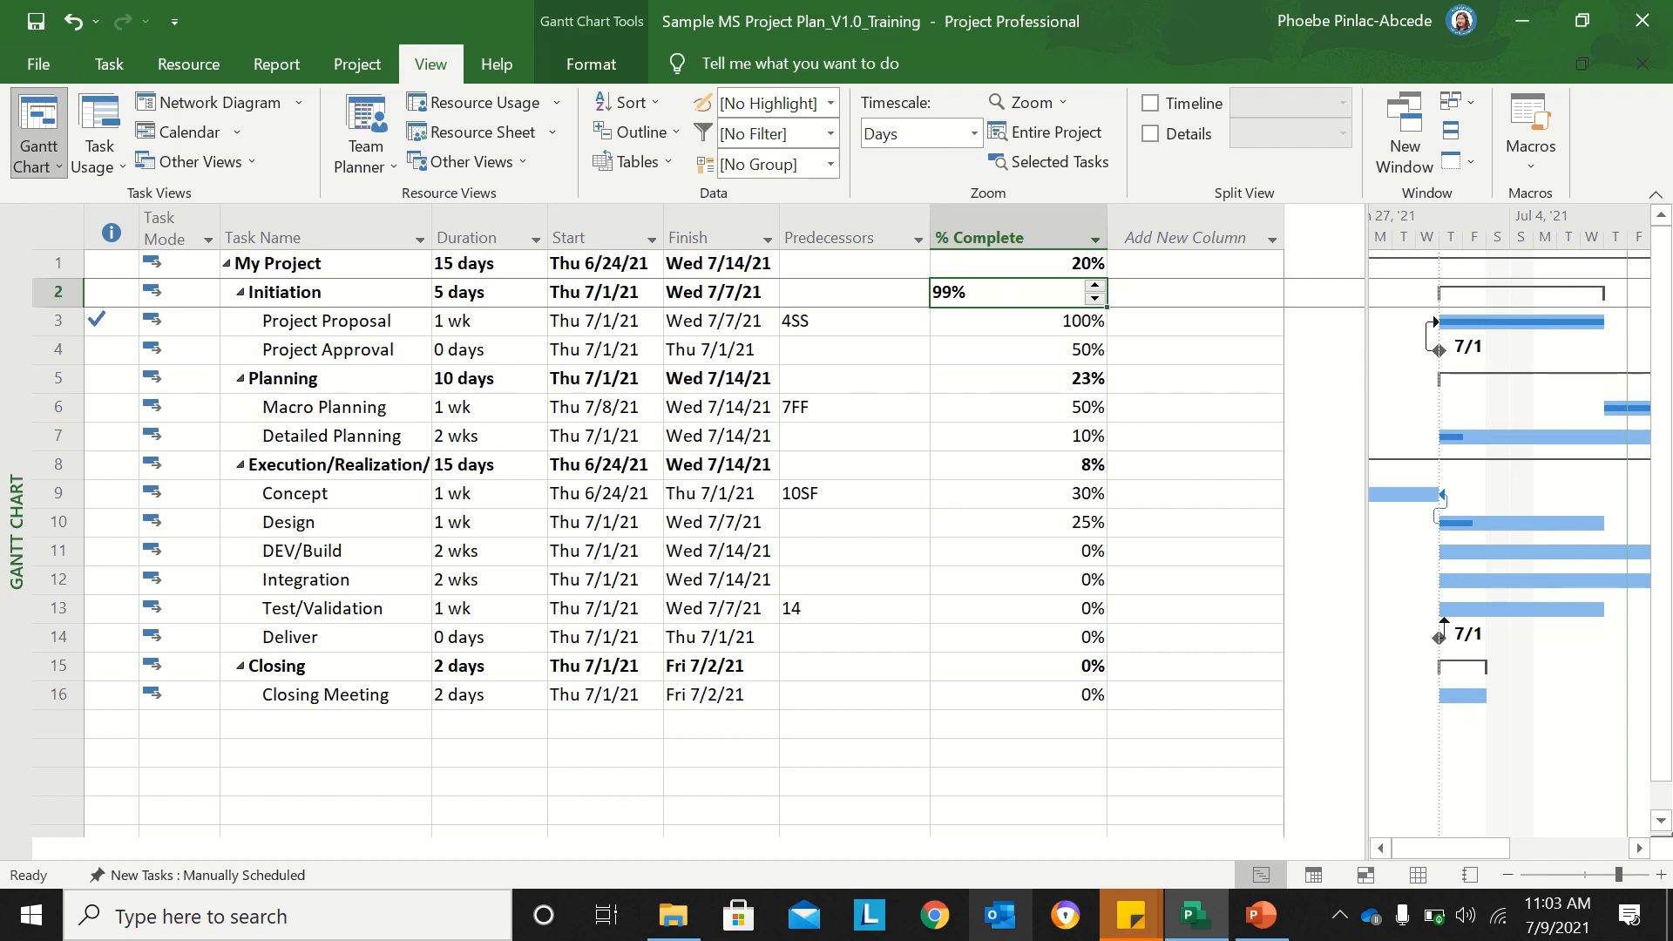
pyautogui.press('Down')
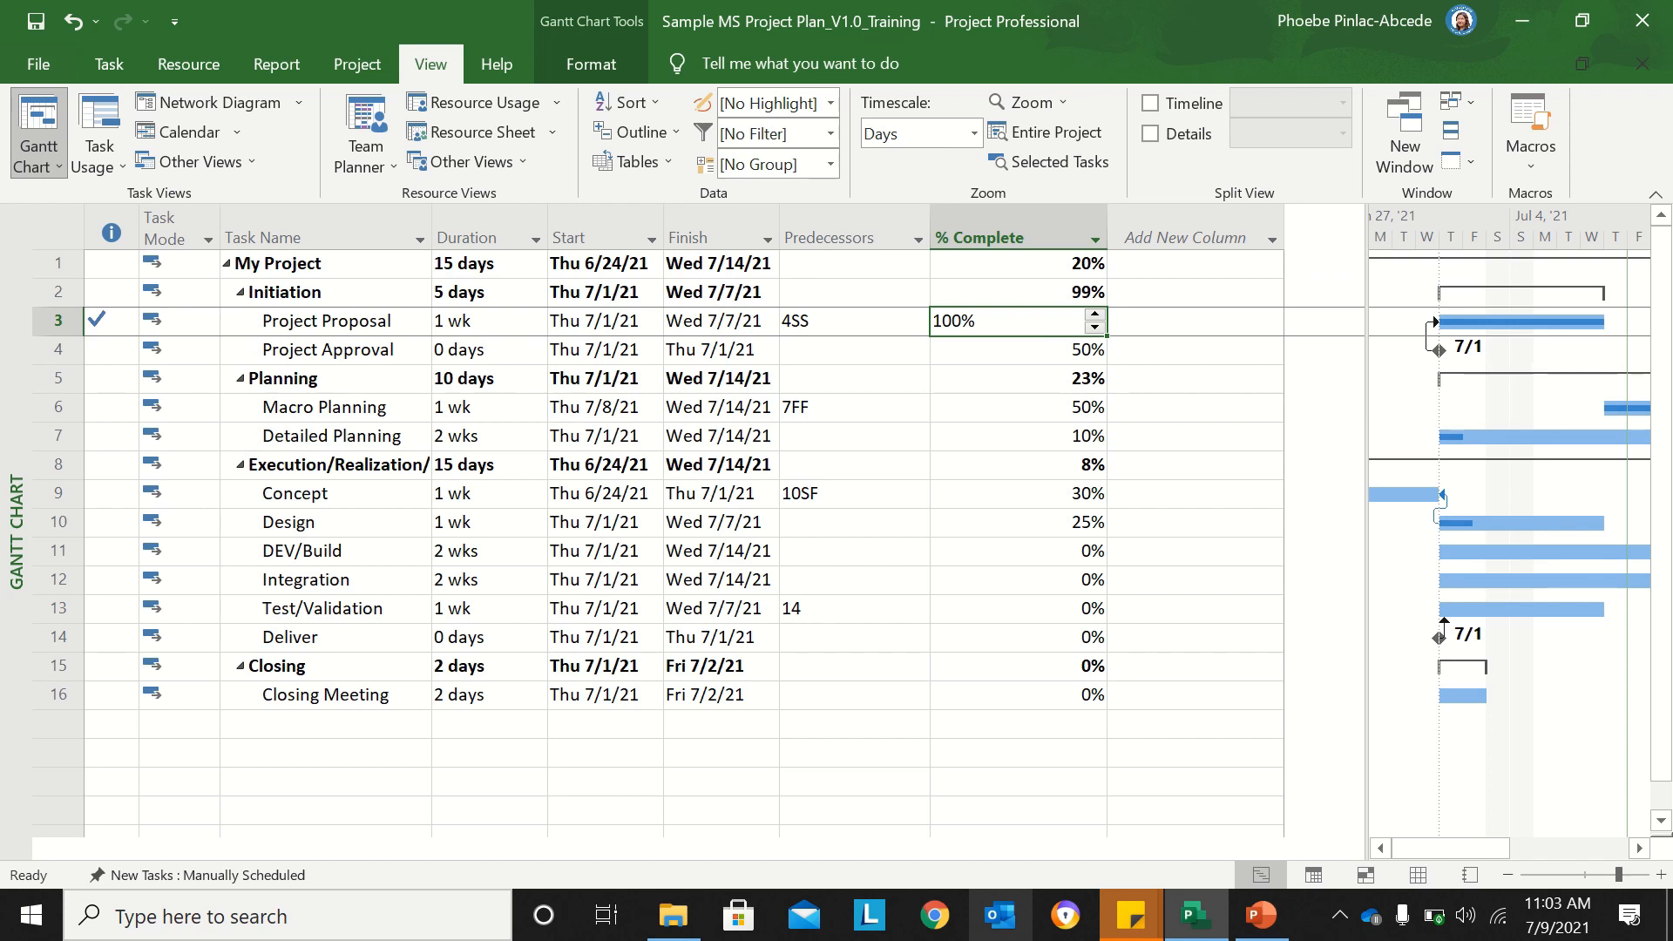
pyautogui.click(1018, 293)
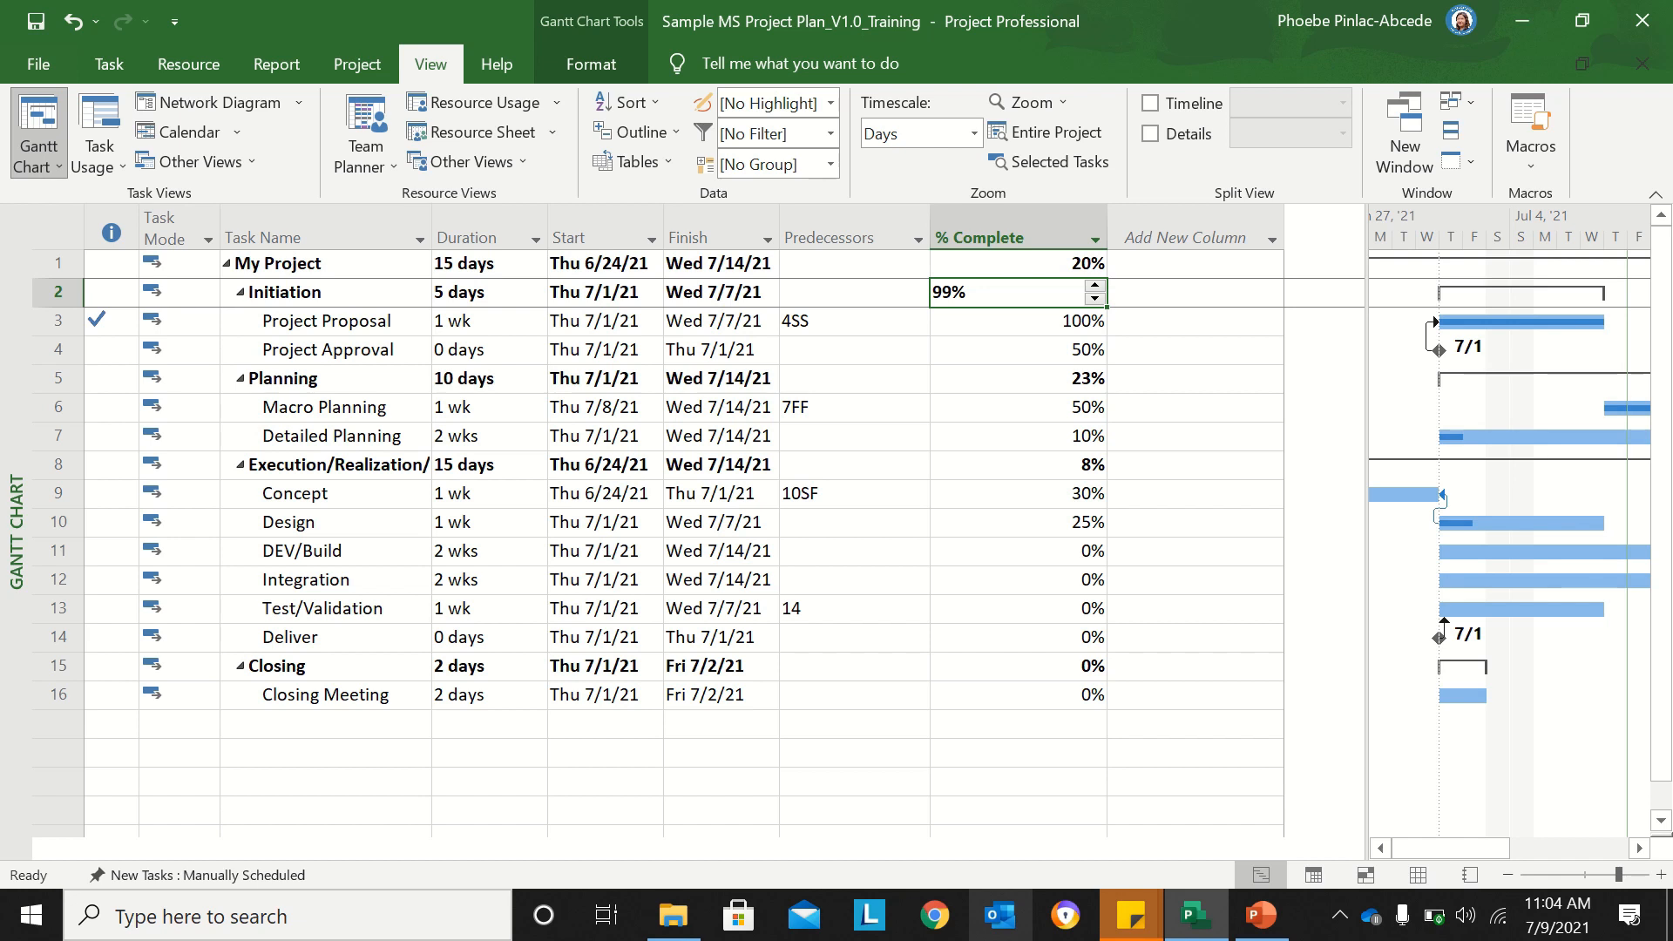
pyautogui.click(854, 292)
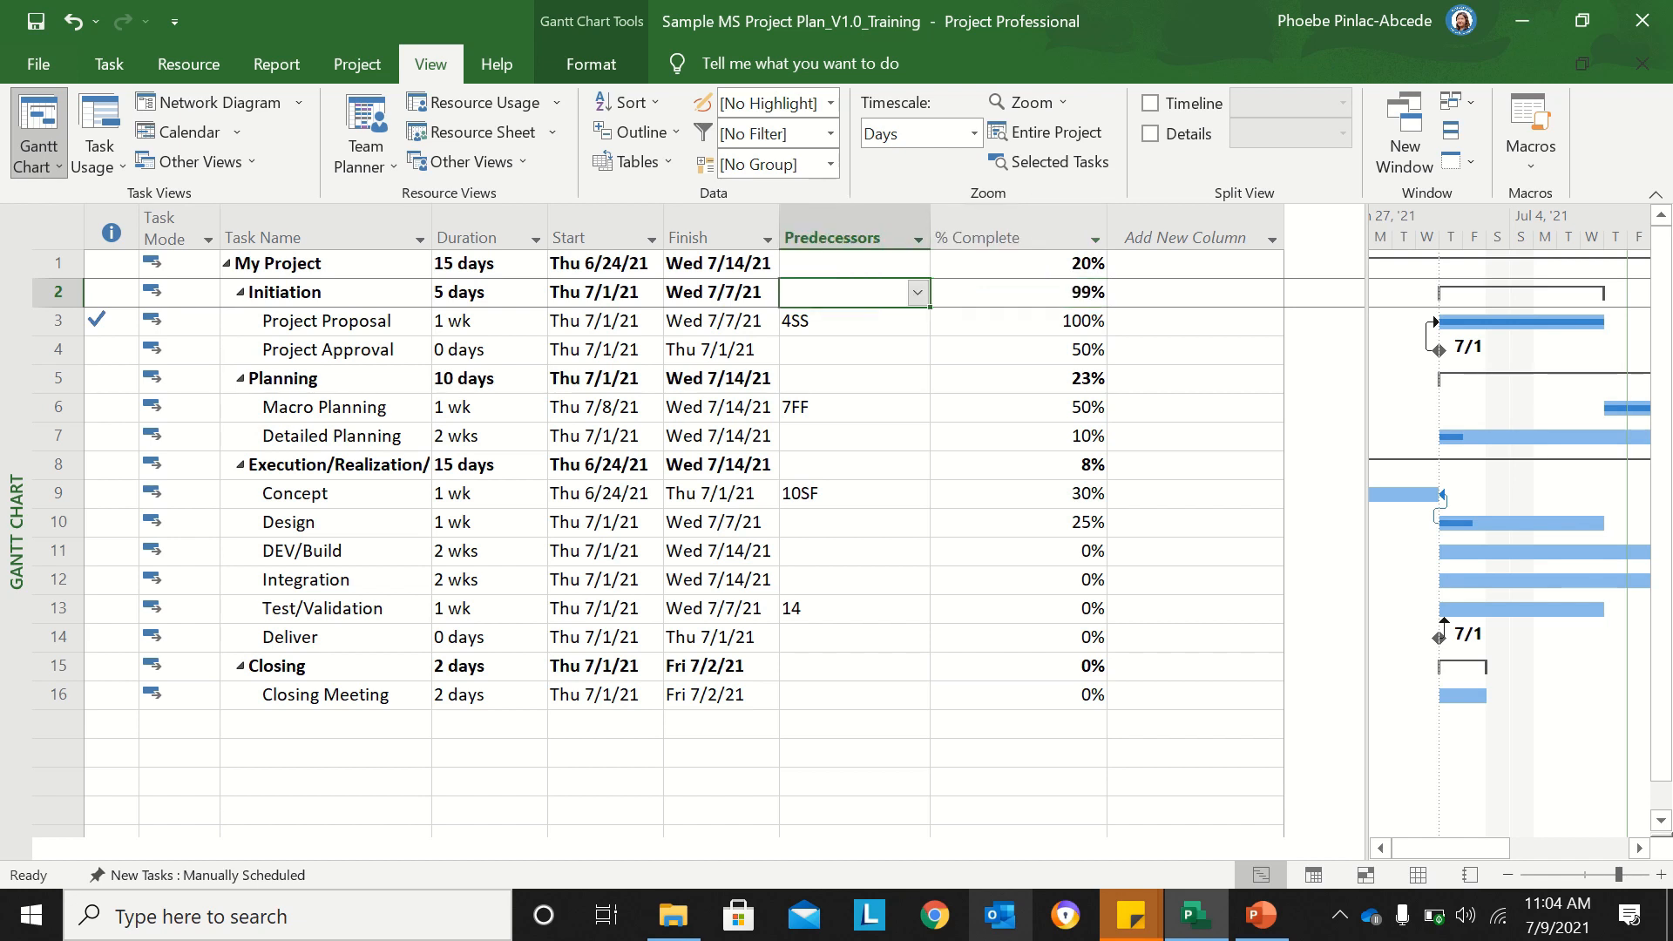
pyautogui.click(1018, 293)
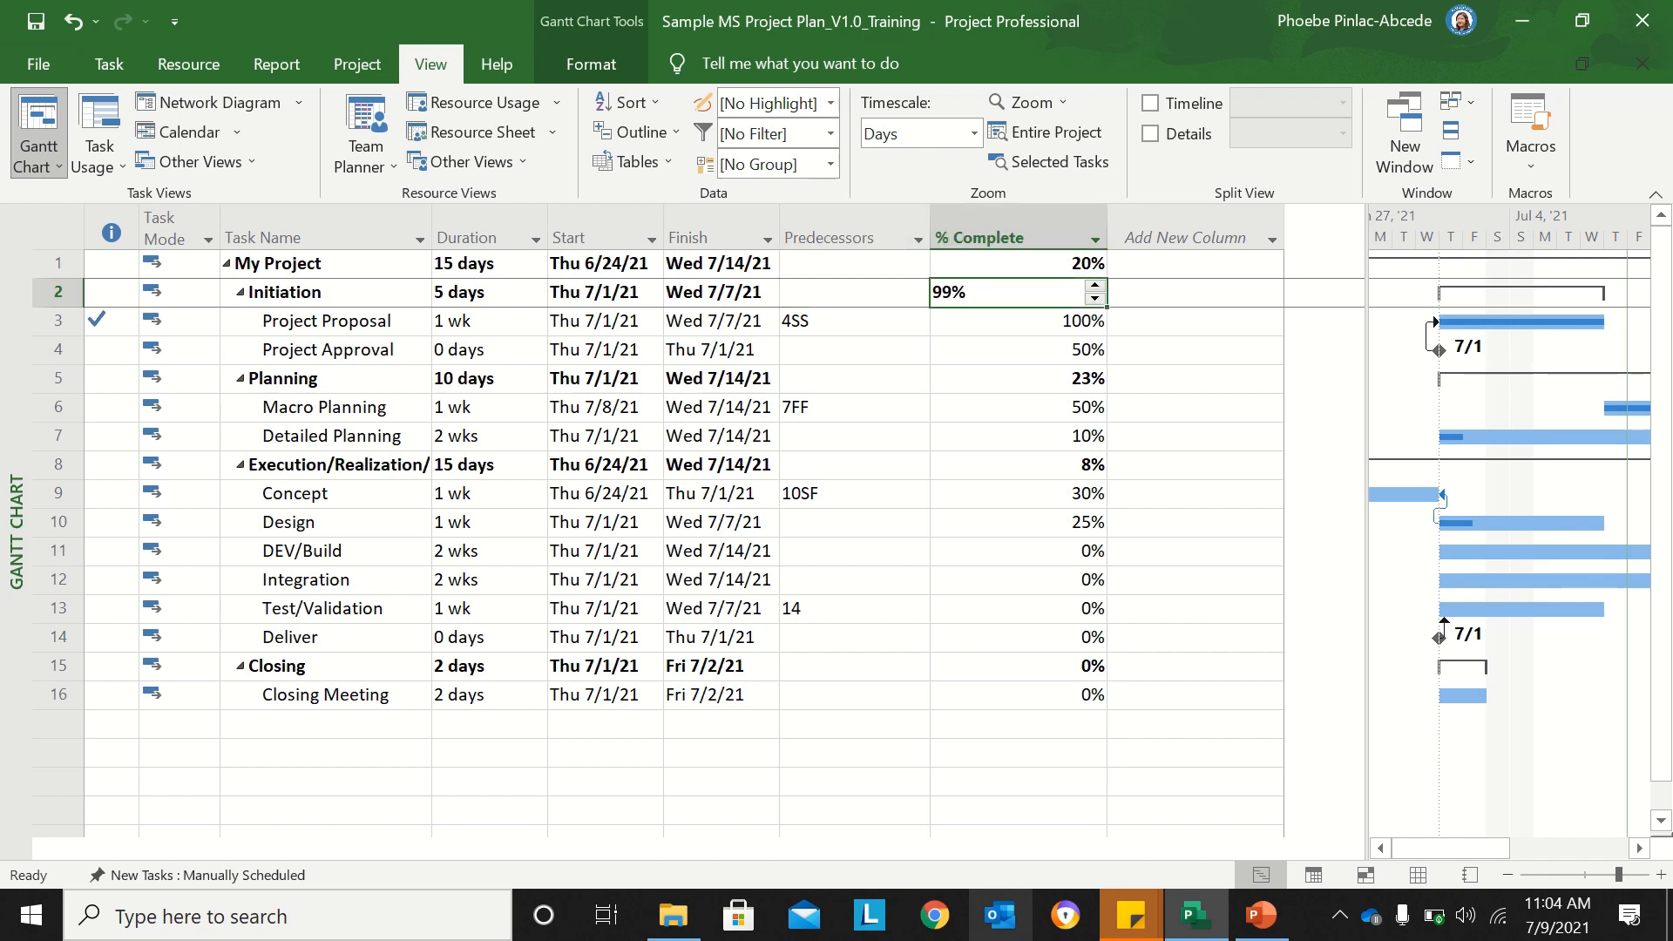
# Step: Examine the rolled-up % Complete values of the Planning, Execution/Realization and Closing summary tasks
pyautogui.press('Down')
pyautogui.press('Down')
pyautogui.press('Down')
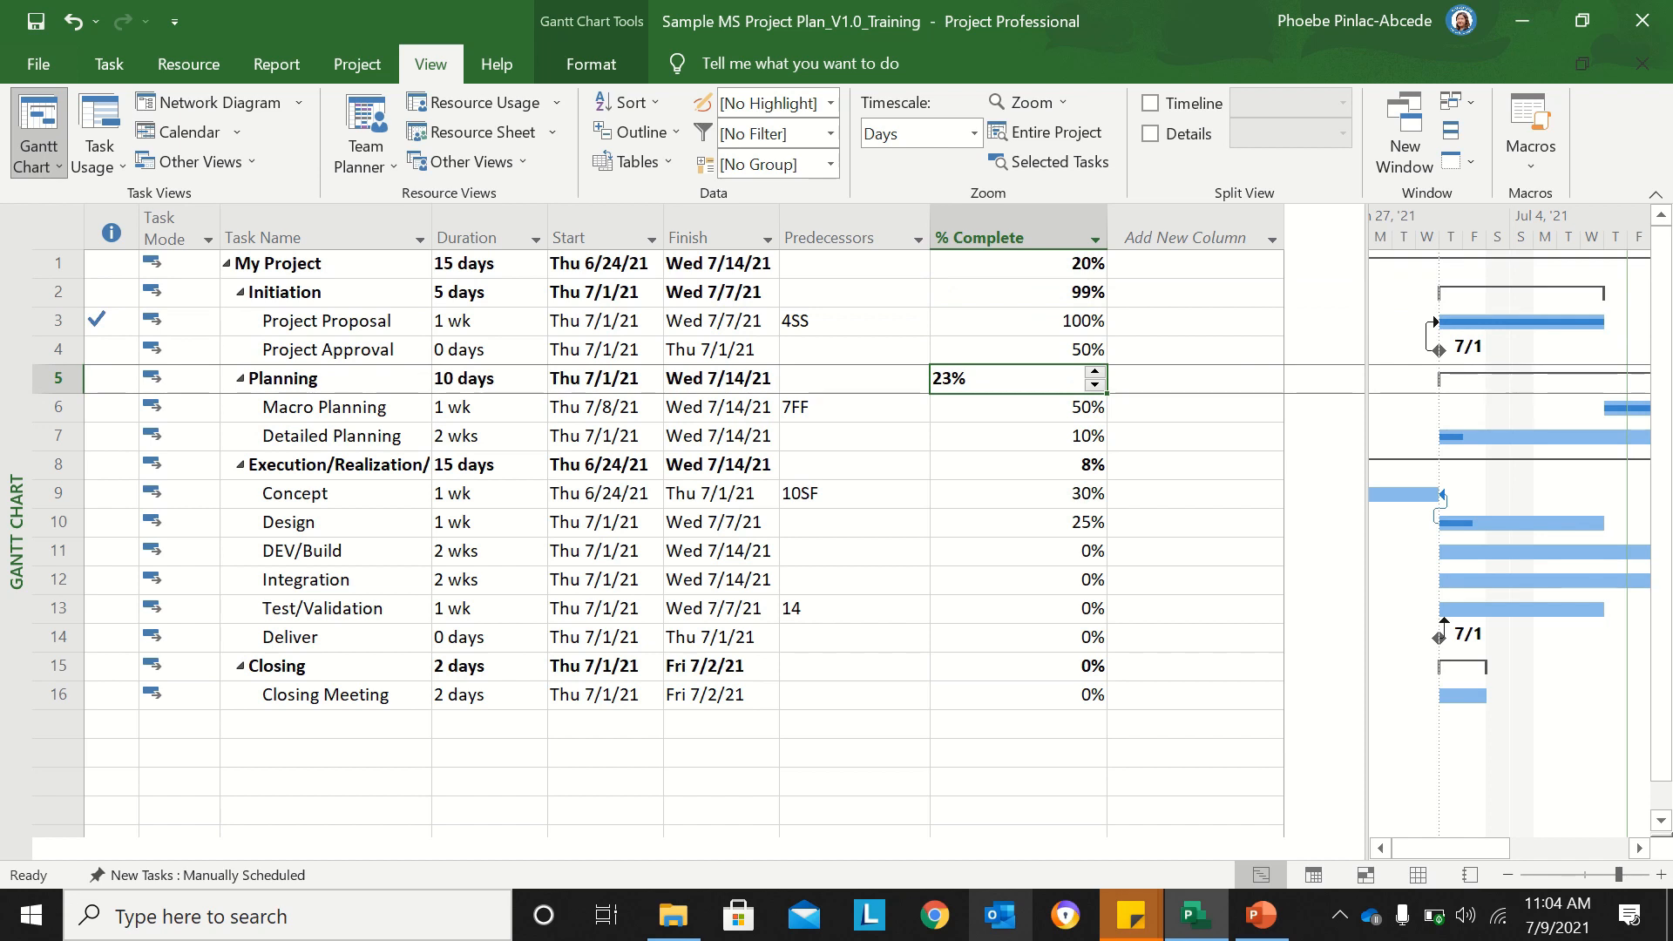
pyautogui.press('Down')
pyautogui.press('Down')
pyautogui.press('Down')
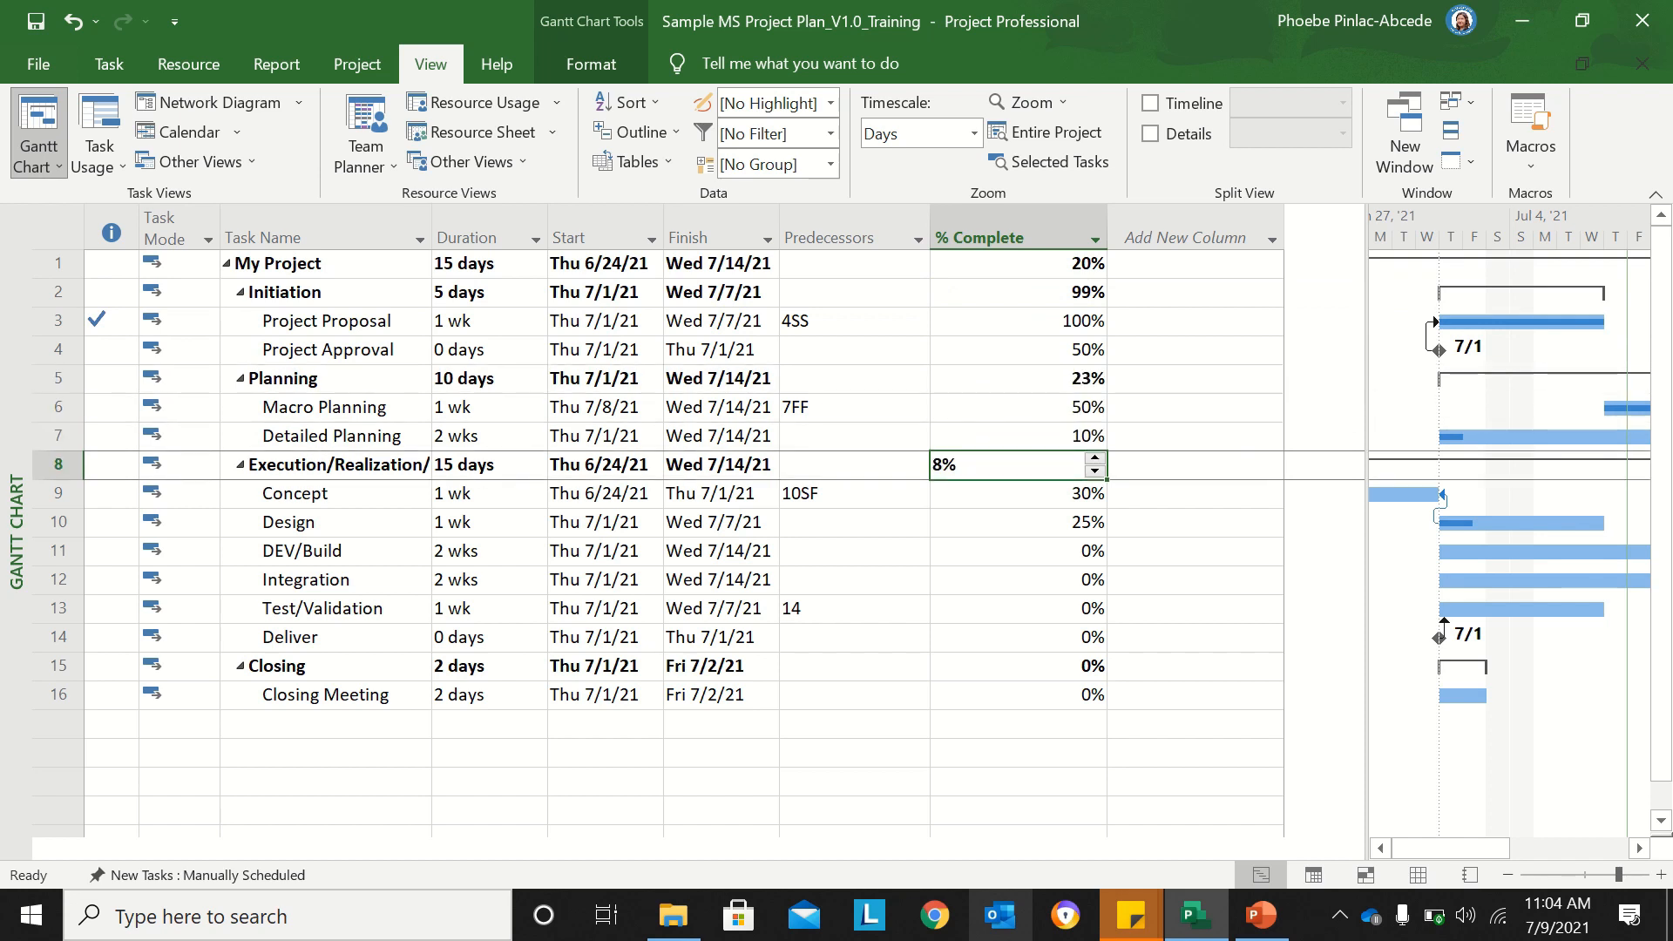
pyautogui.press('Down')
pyautogui.press('Down')
pyautogui.press('Down')
pyautogui.press('Down')
pyautogui.press('Down')
pyautogui.press('Down')
pyautogui.press('Down')
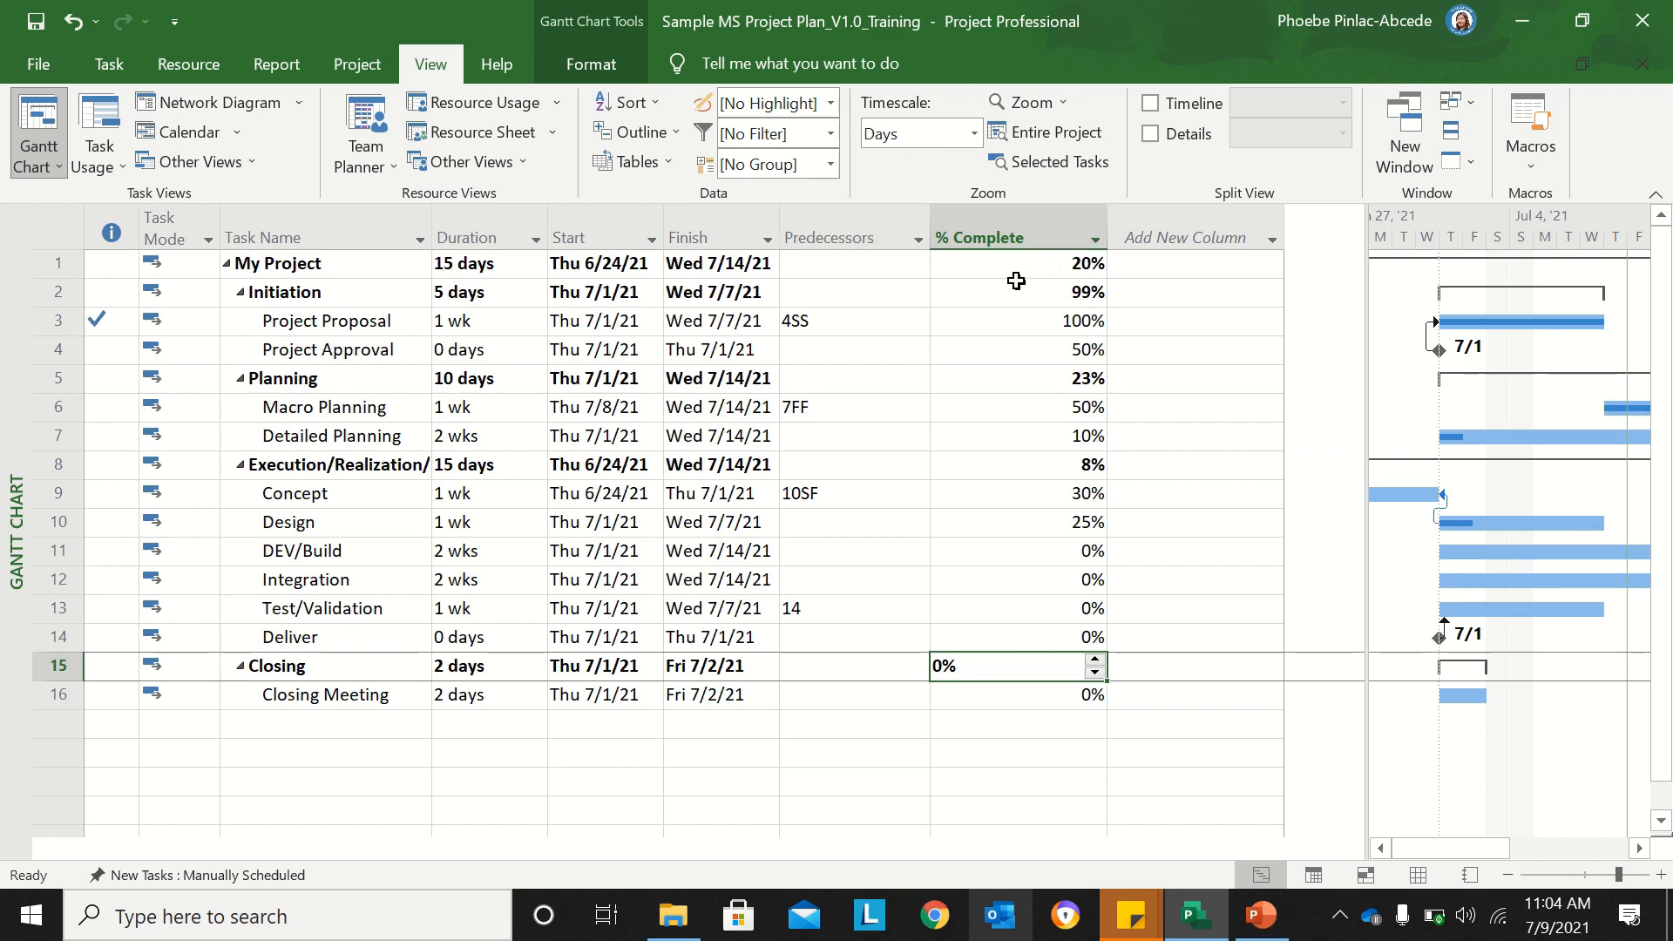
# Step: Check the overall % Complete value of the My Project summary task
pyautogui.click(301, 263)
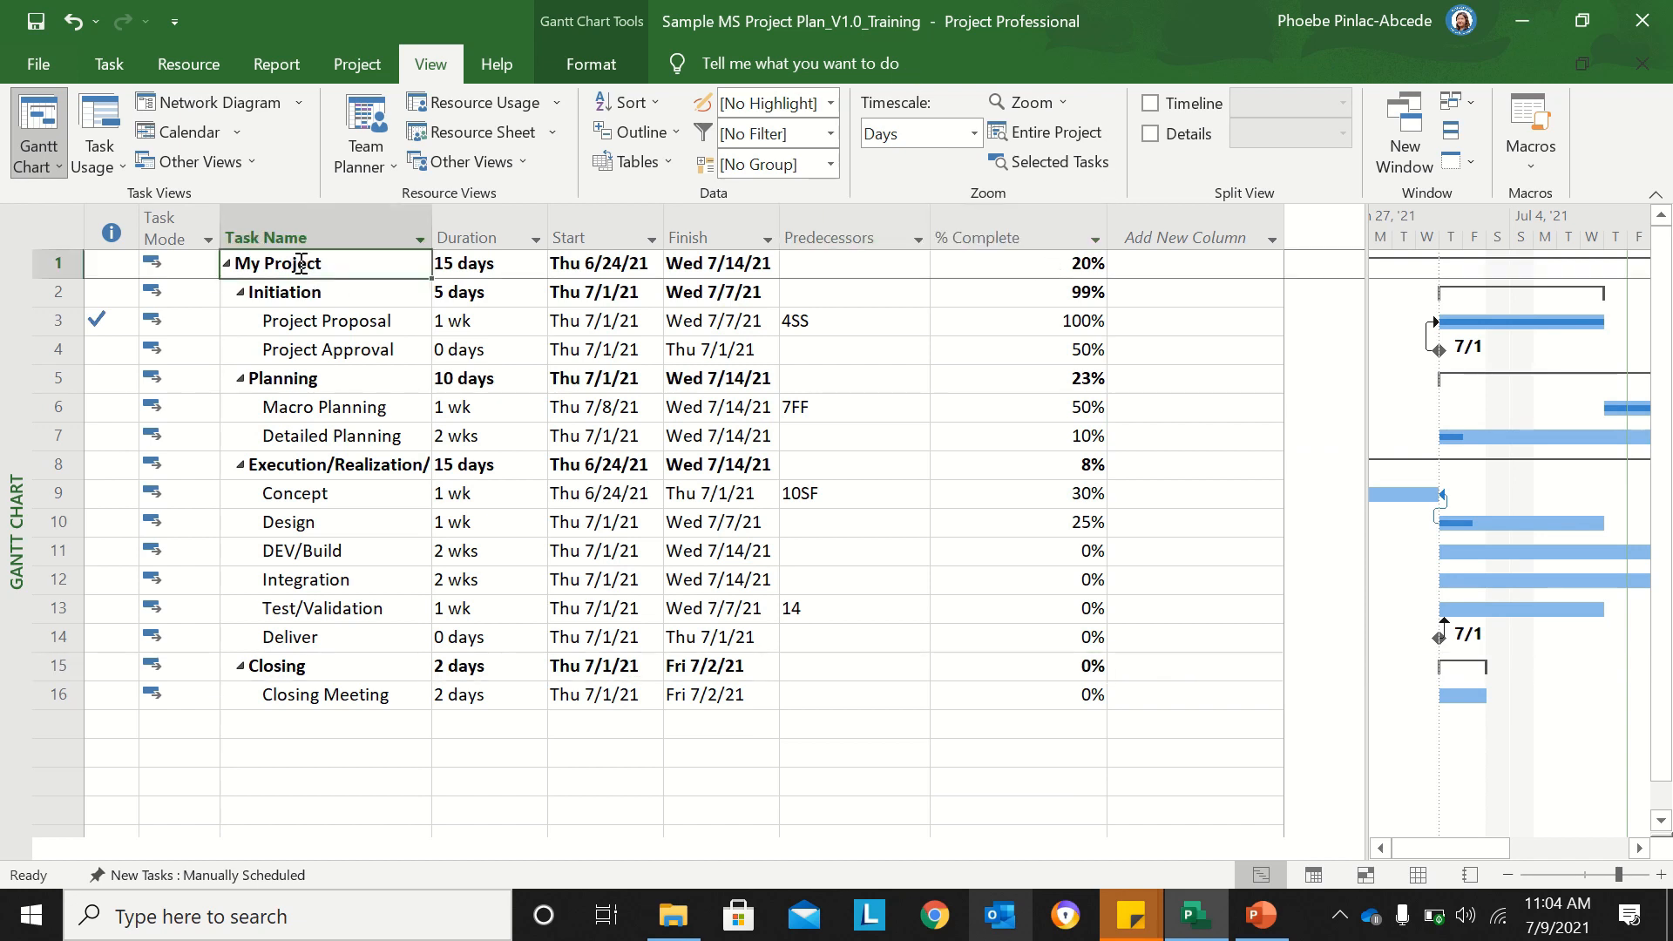
pyautogui.click(1059, 266)
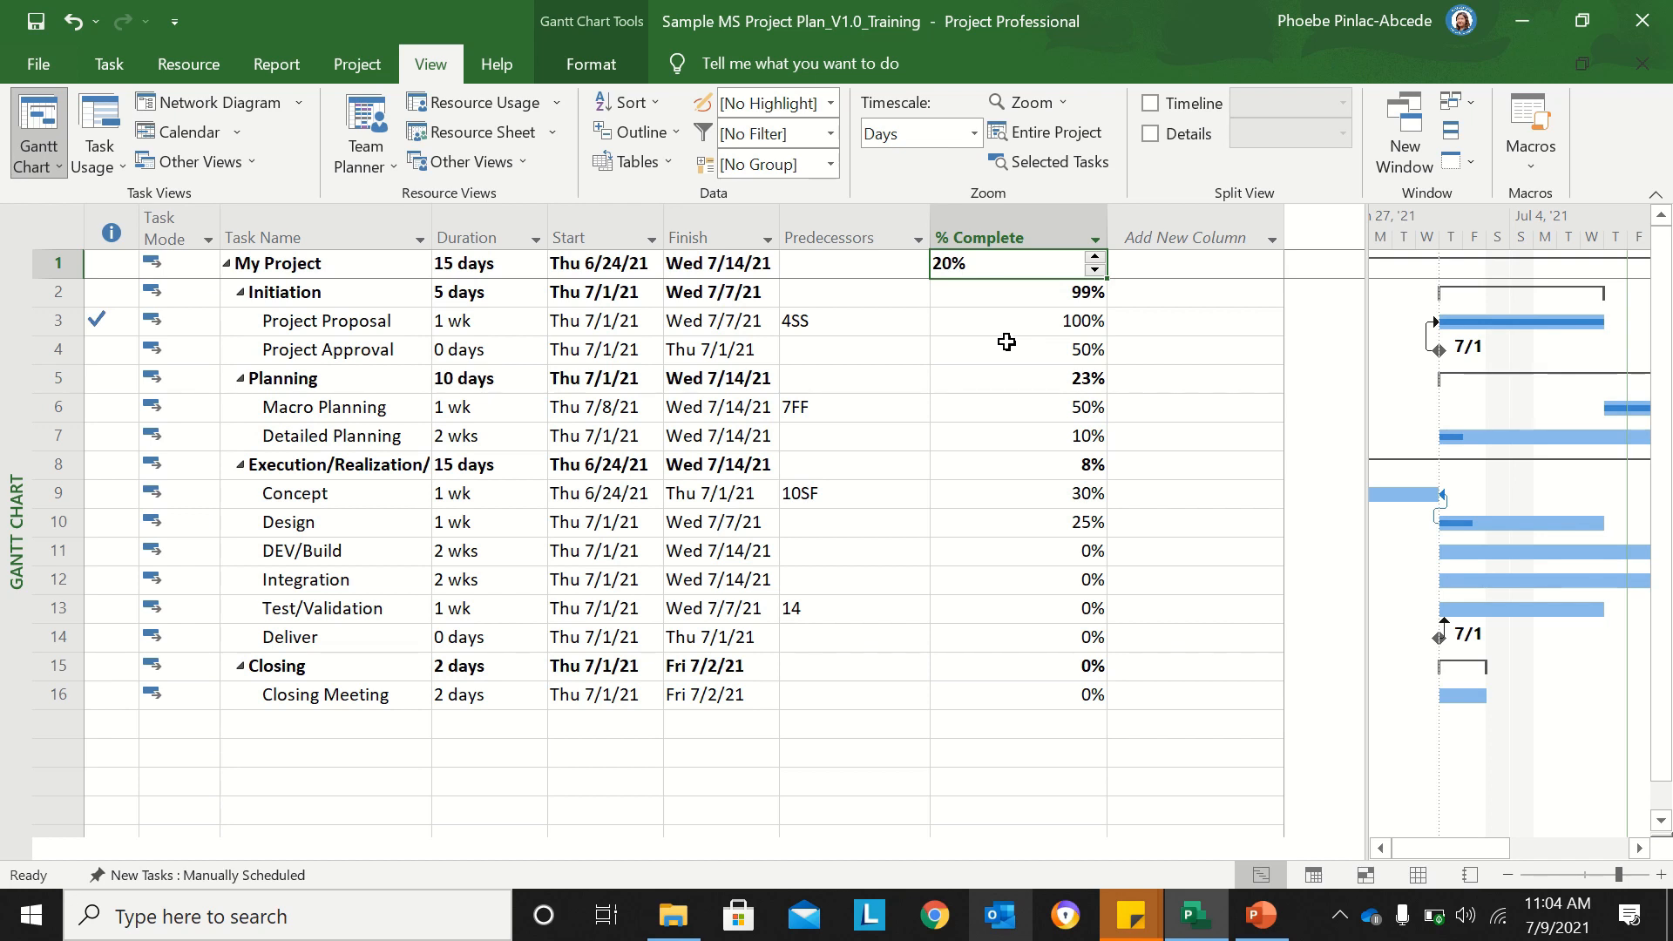
pyautogui.moveTo(834, 5)
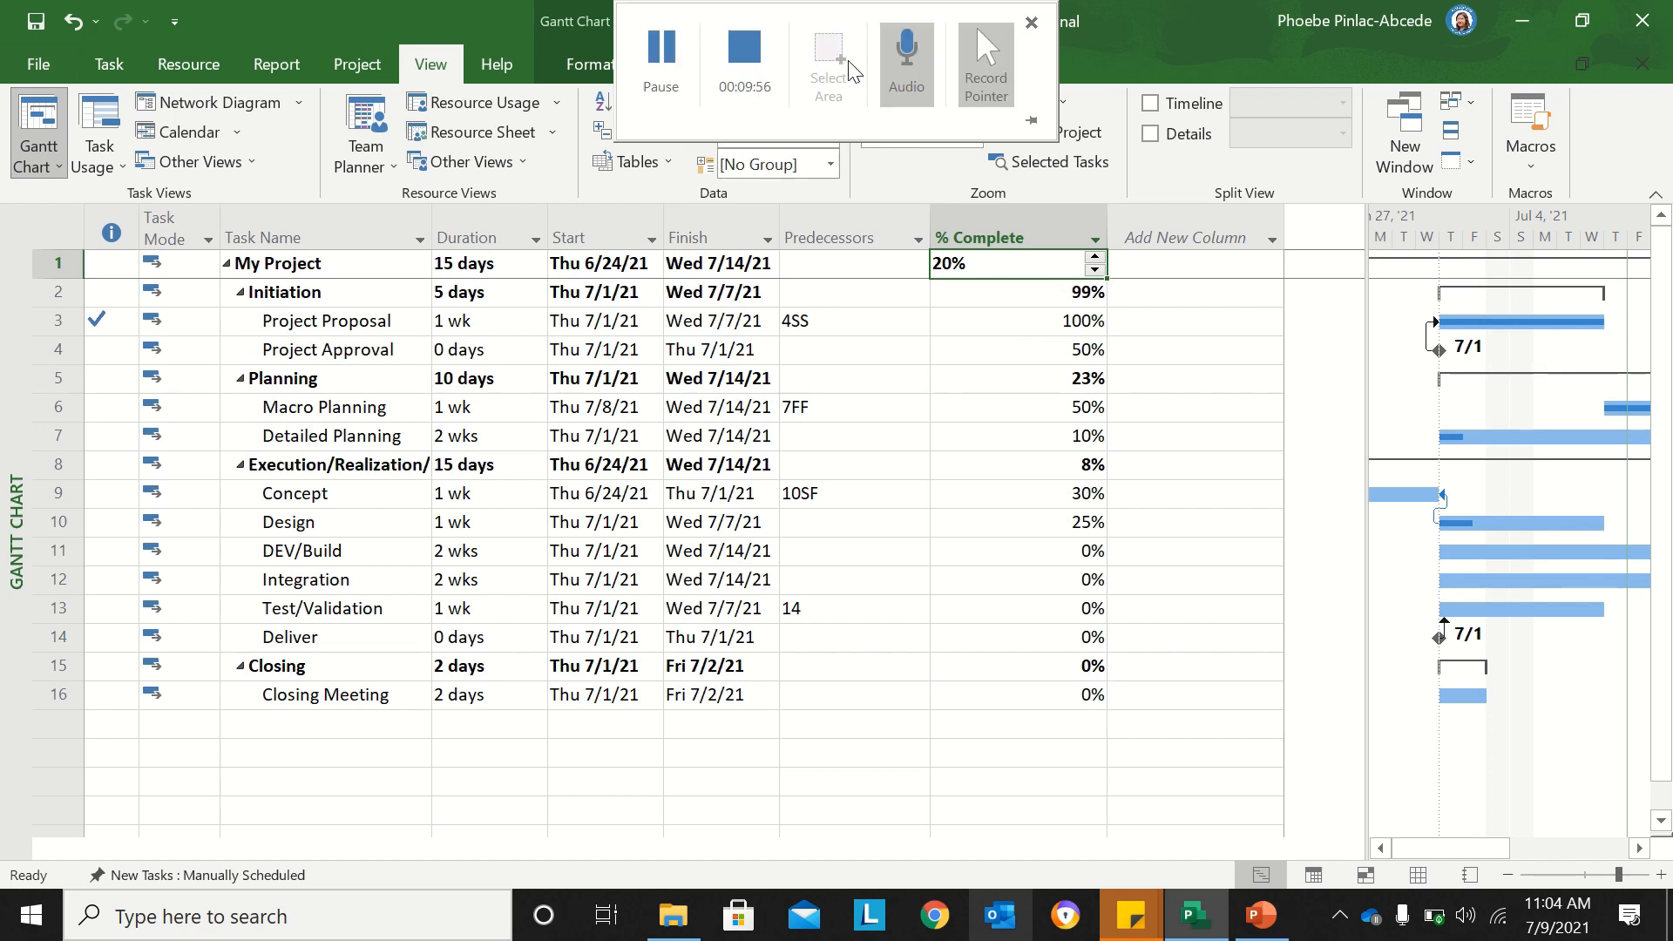
pyautogui.click(744, 48)
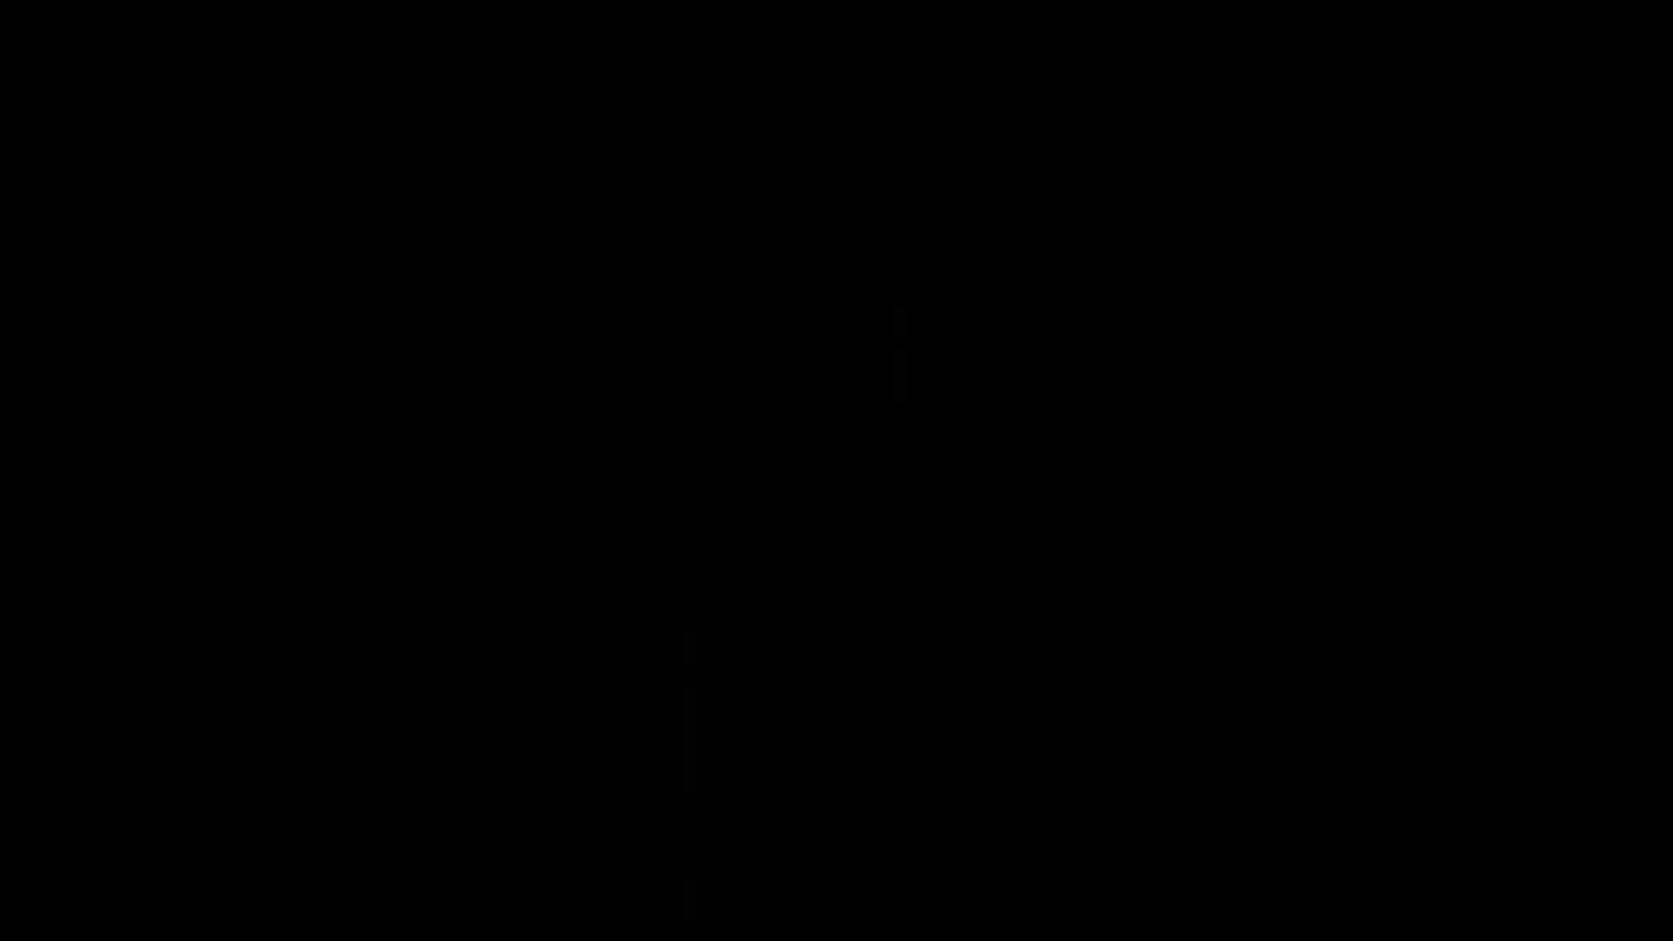